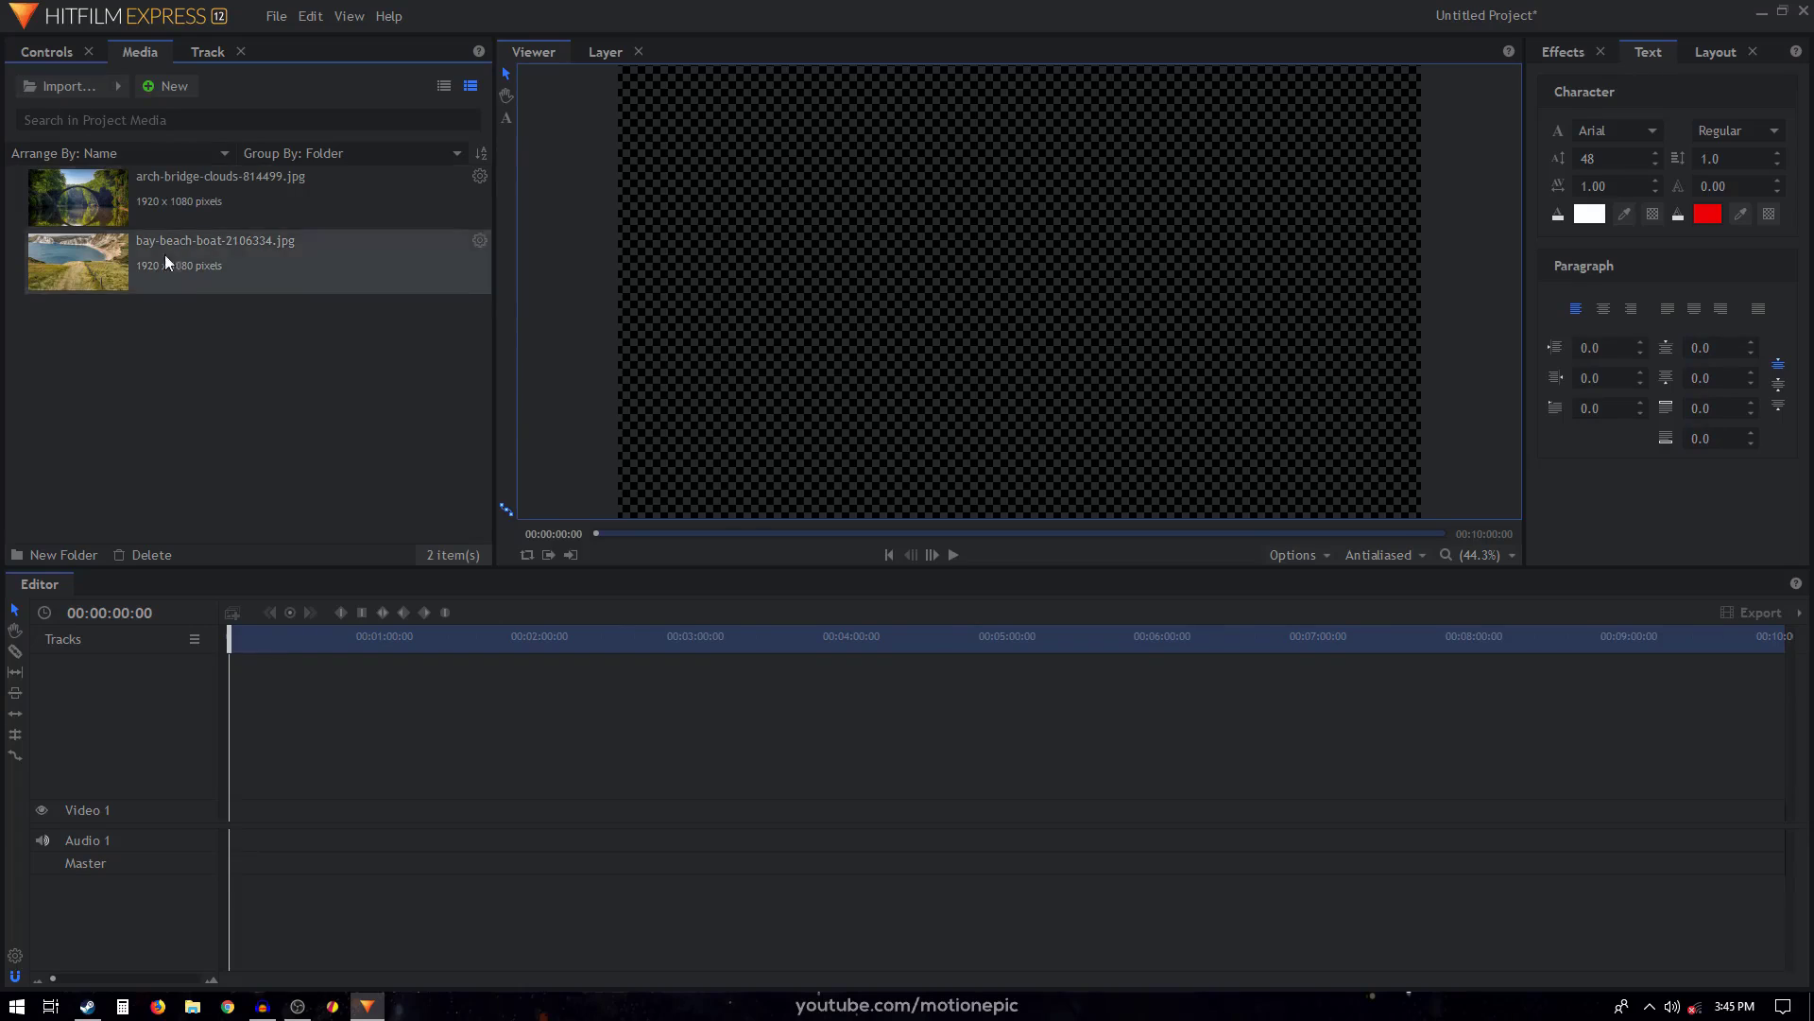
Select and then deselect the two imported photos in the media panel.
left_click_drag(132, 354, 192, 180)
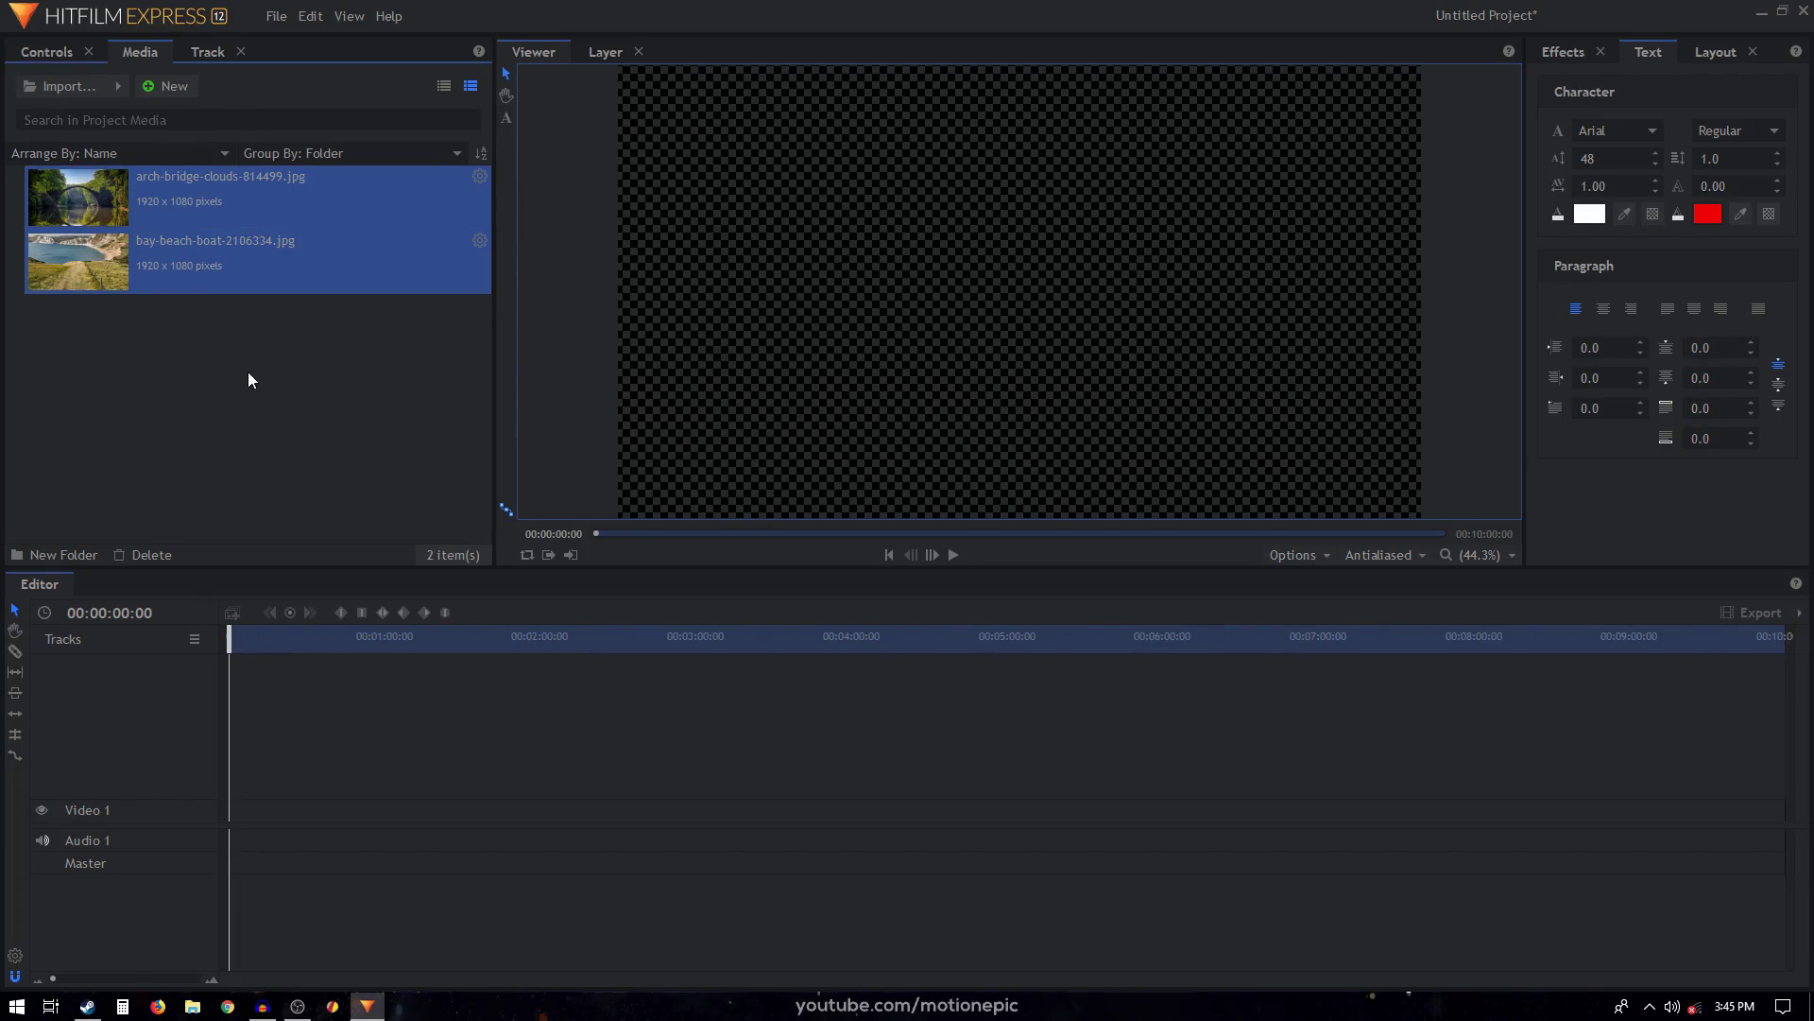
left_click(174, 367)
left_click_drag(72, 323, 216, 212)
left_click(154, 471)
Create a composite shot named MAIN with a 00:01:30:00 duration.
left_click(189, 85)
left_click(189, 109)
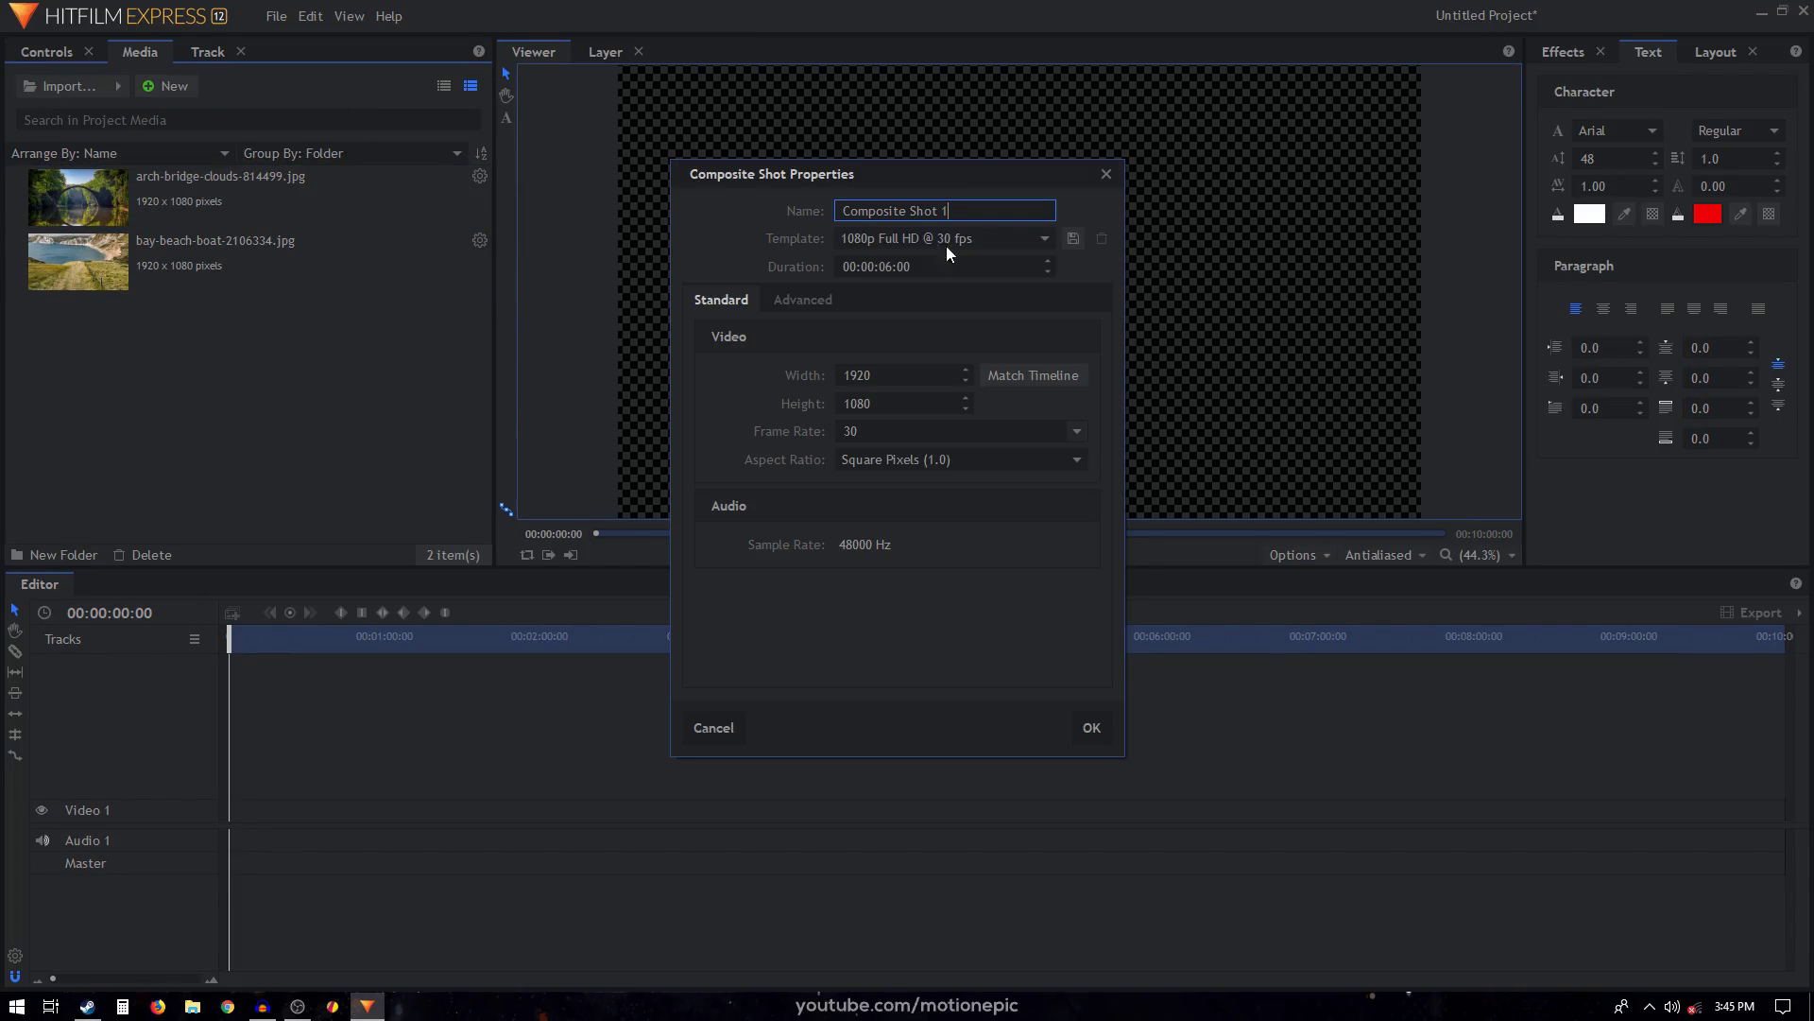
type("MAIN")
left_click(865, 268)
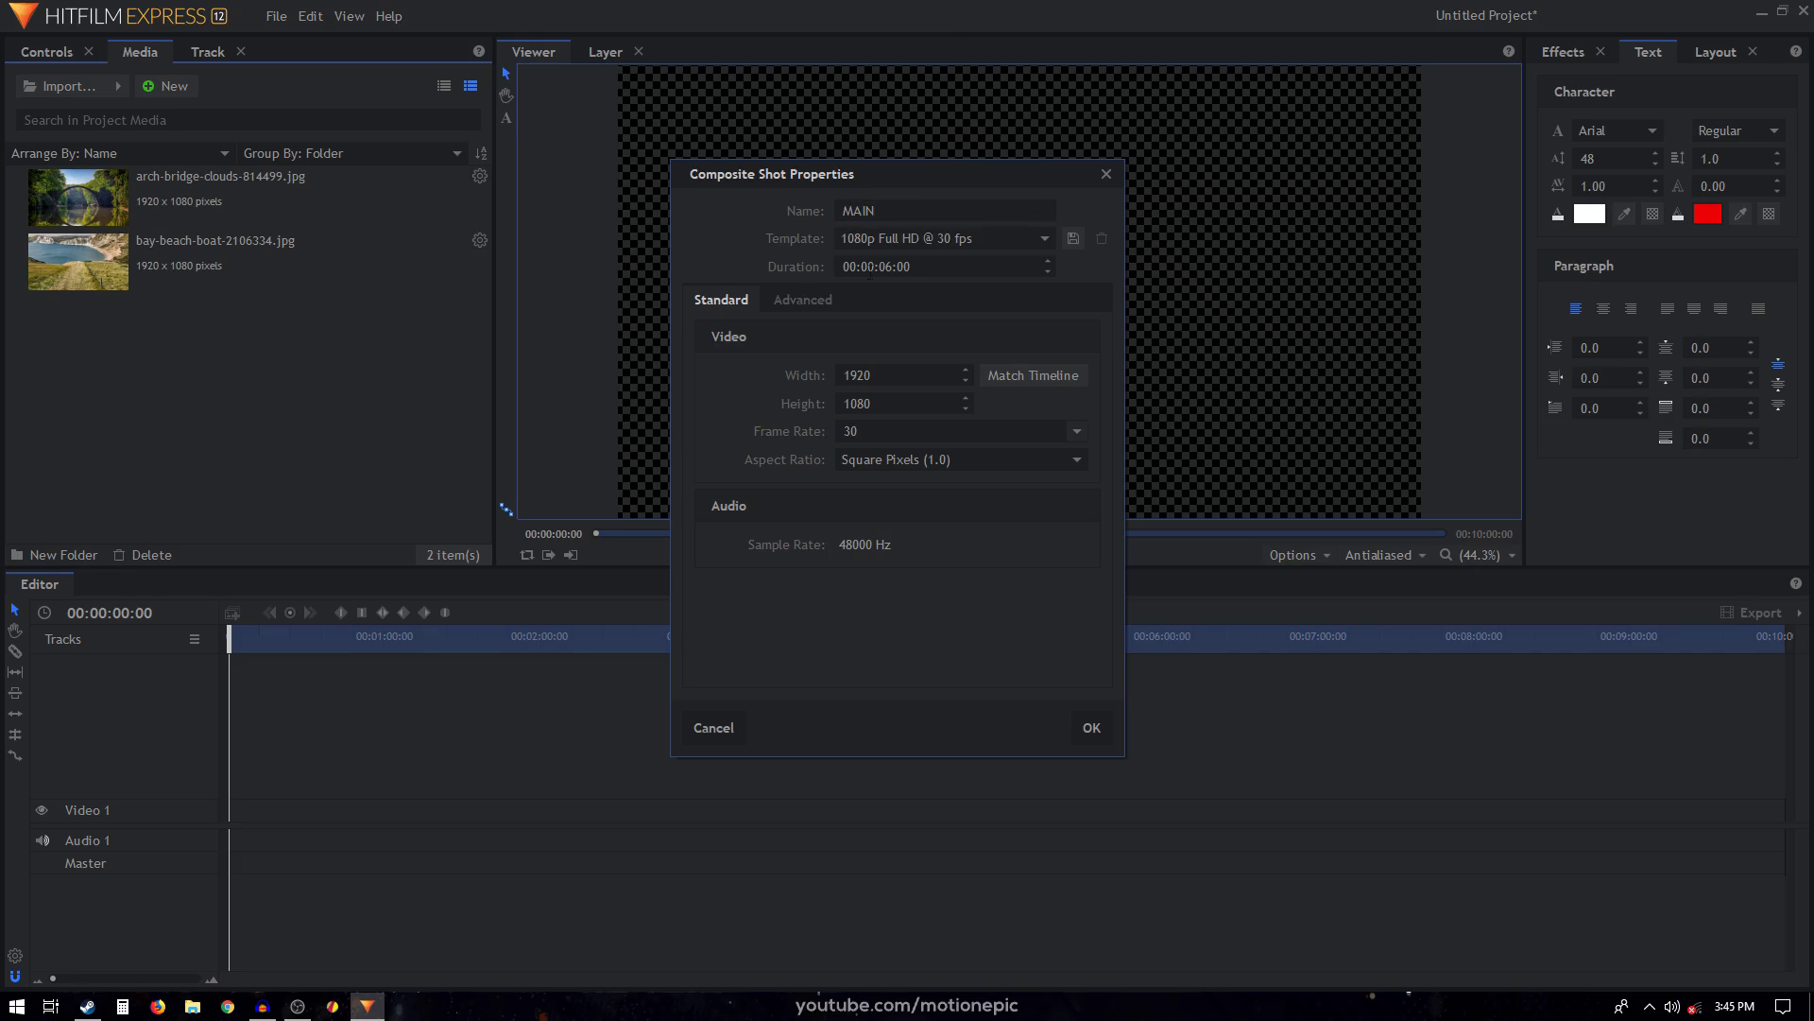
left_click(870, 267)
double_click(893, 270)
type("30")
left_click(1094, 729)
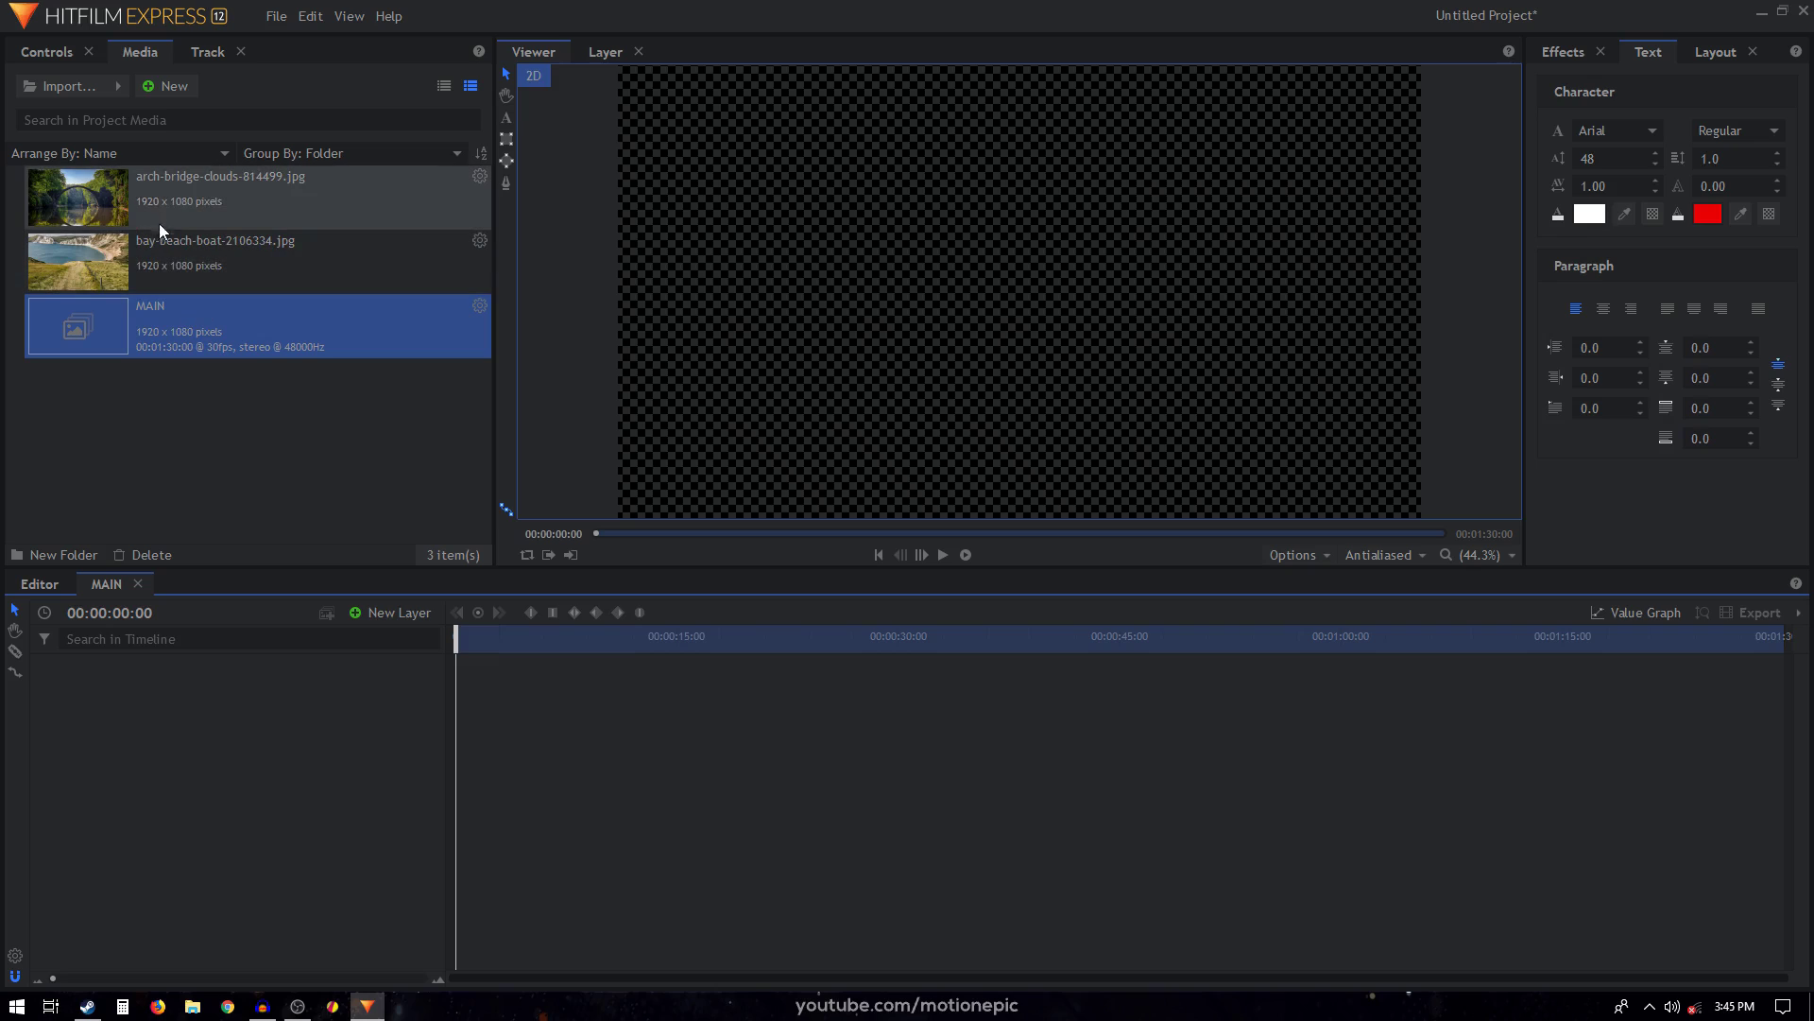
Place the arch bridge photo into MAIN and check its transform properties.
left_click_drag(149, 221, 611, 452)
scroll(962, 351, "down", 1)
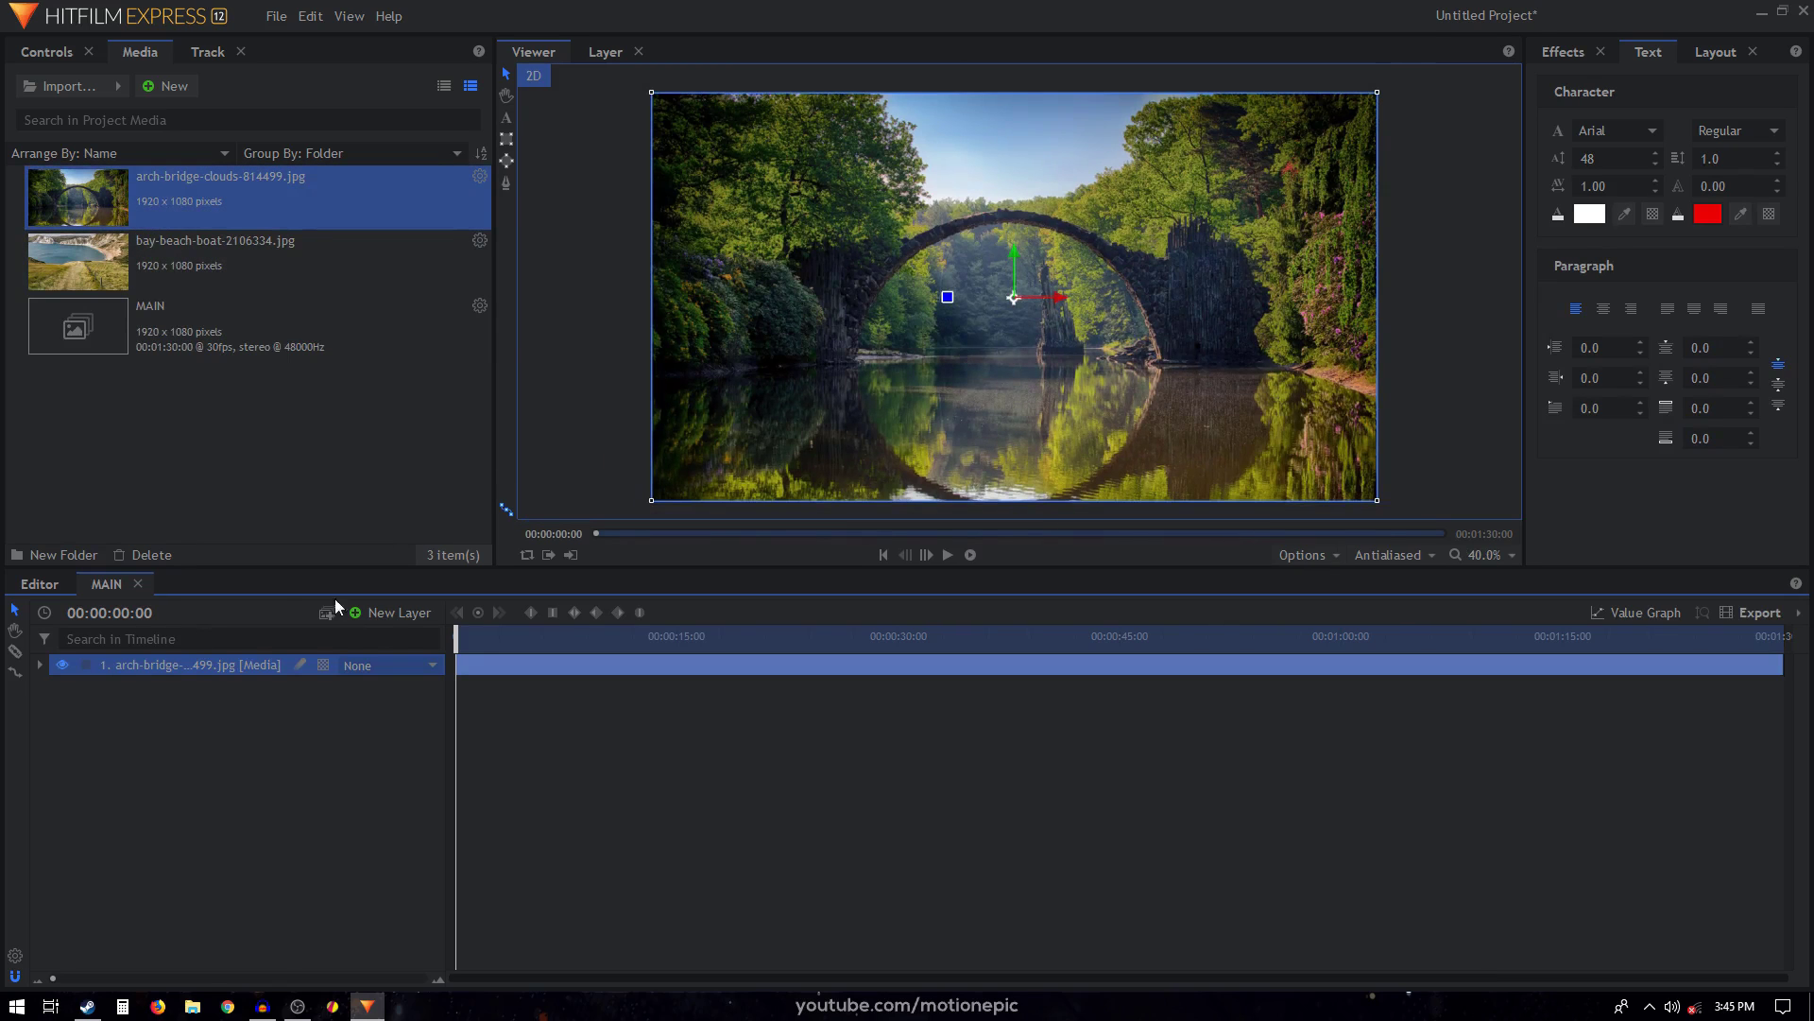
left_click(39, 665)
left_click(59, 731)
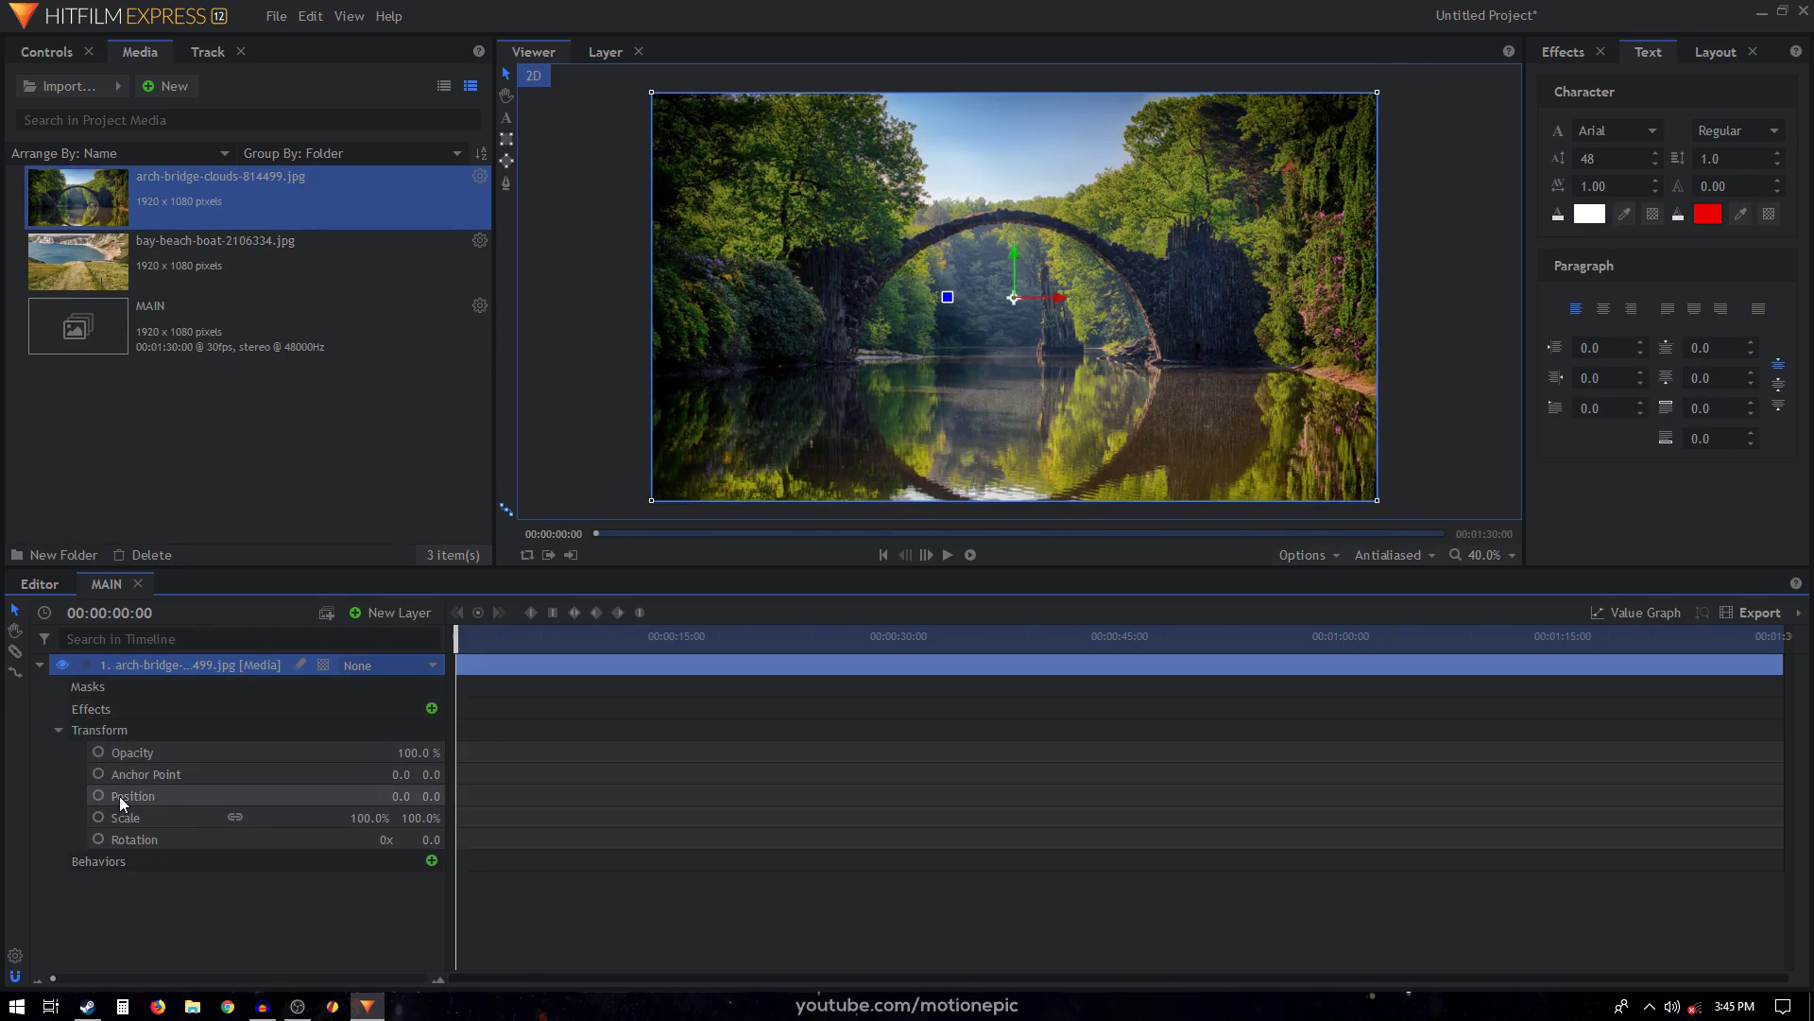
left_click(39, 665)
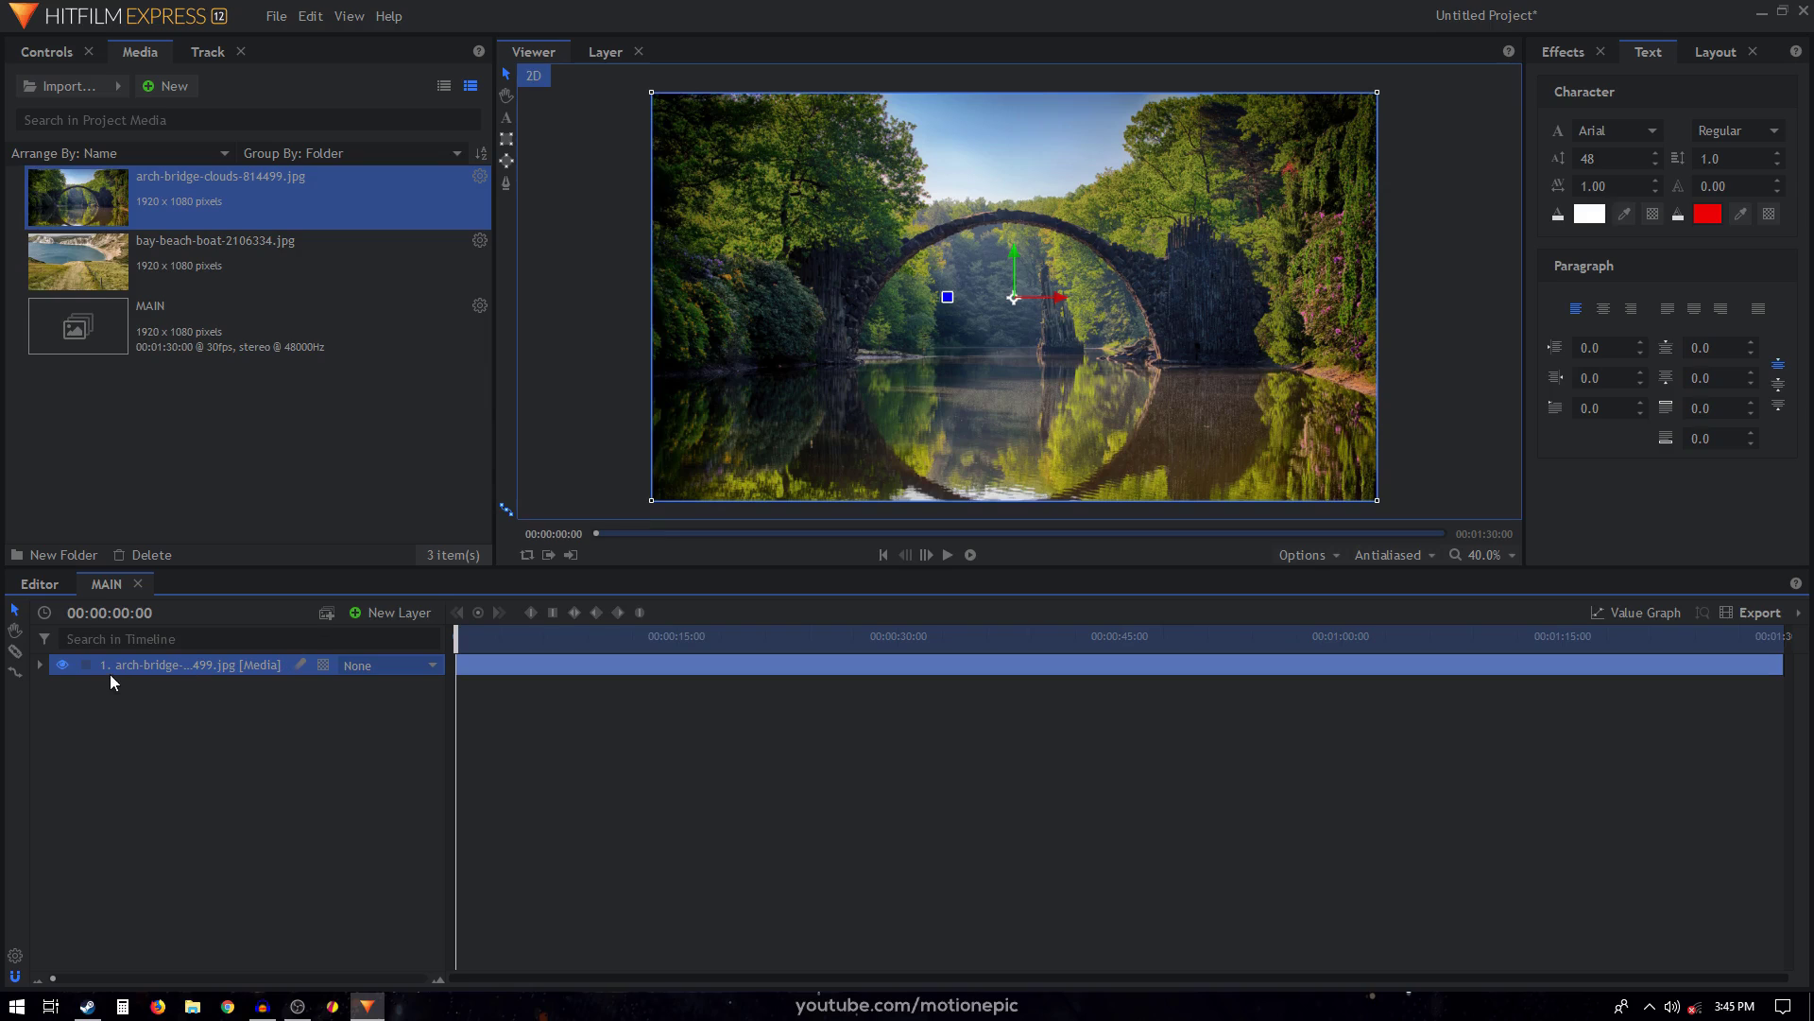
Nest the bridge layer into a new composite shot named GLASS.
right_click(140, 665)
left_click(225, 390)
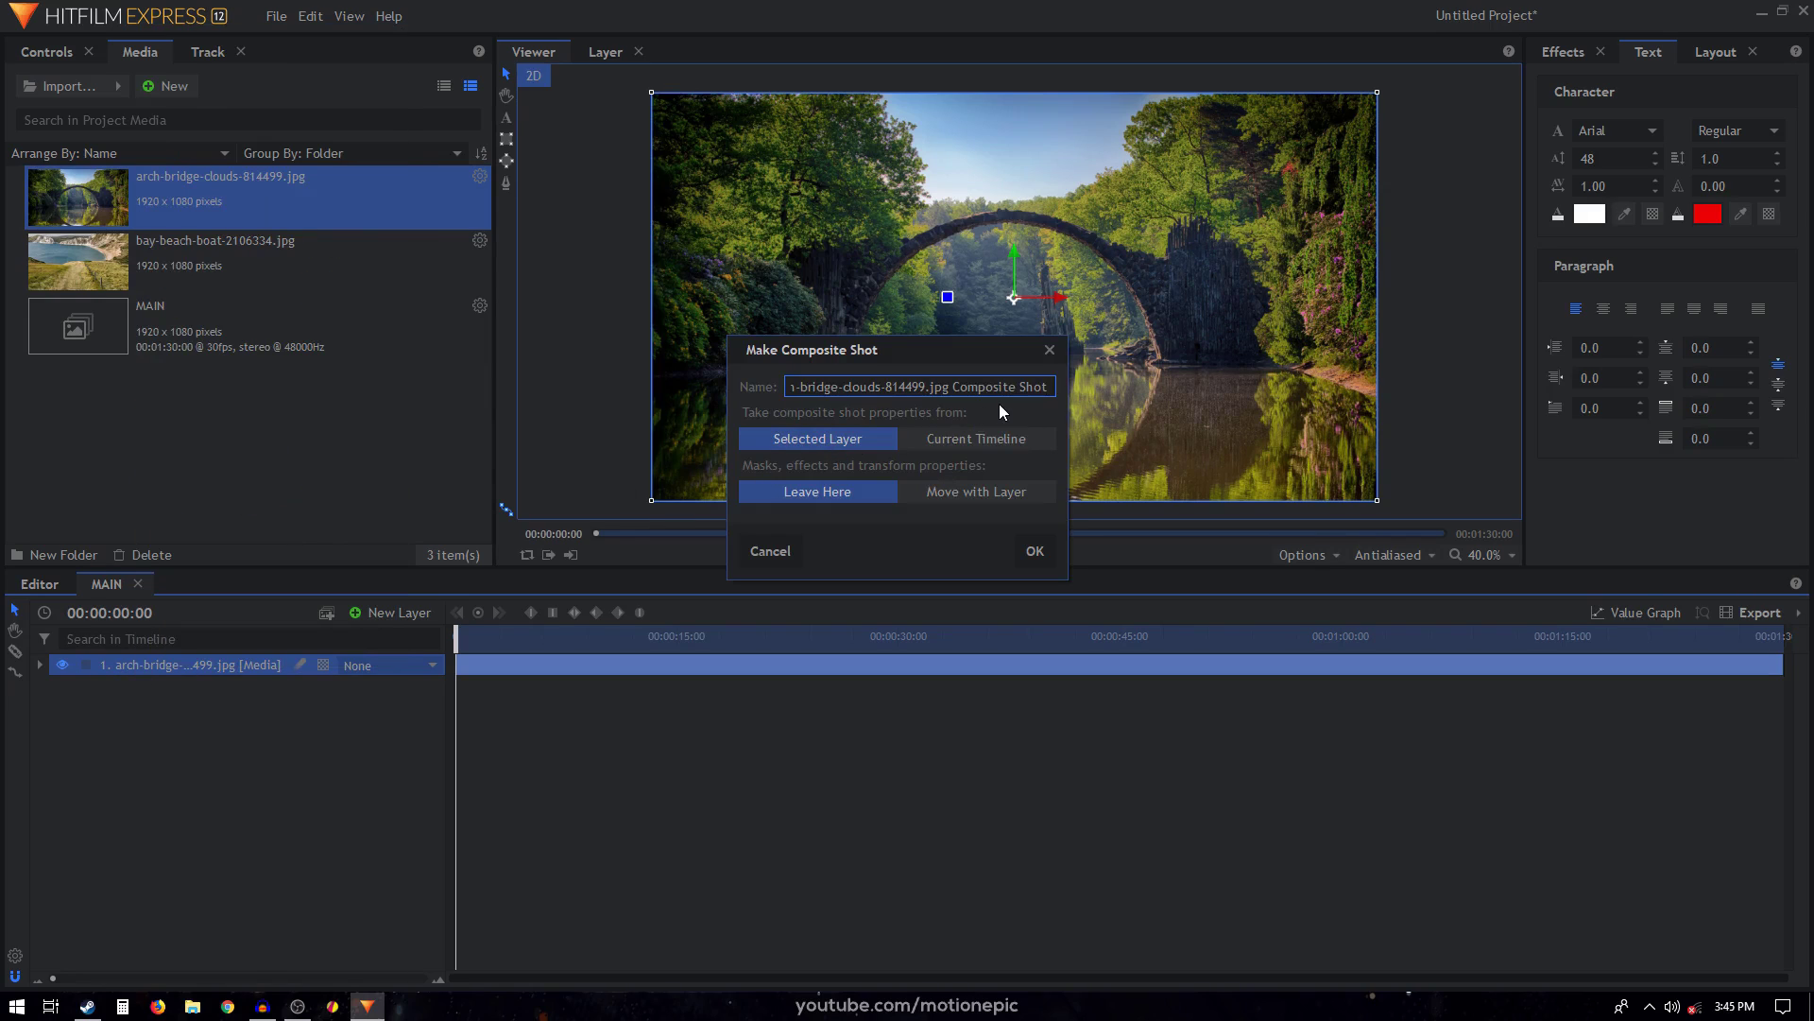
key("ctrl+a")
type("GLASS")
key("Return")
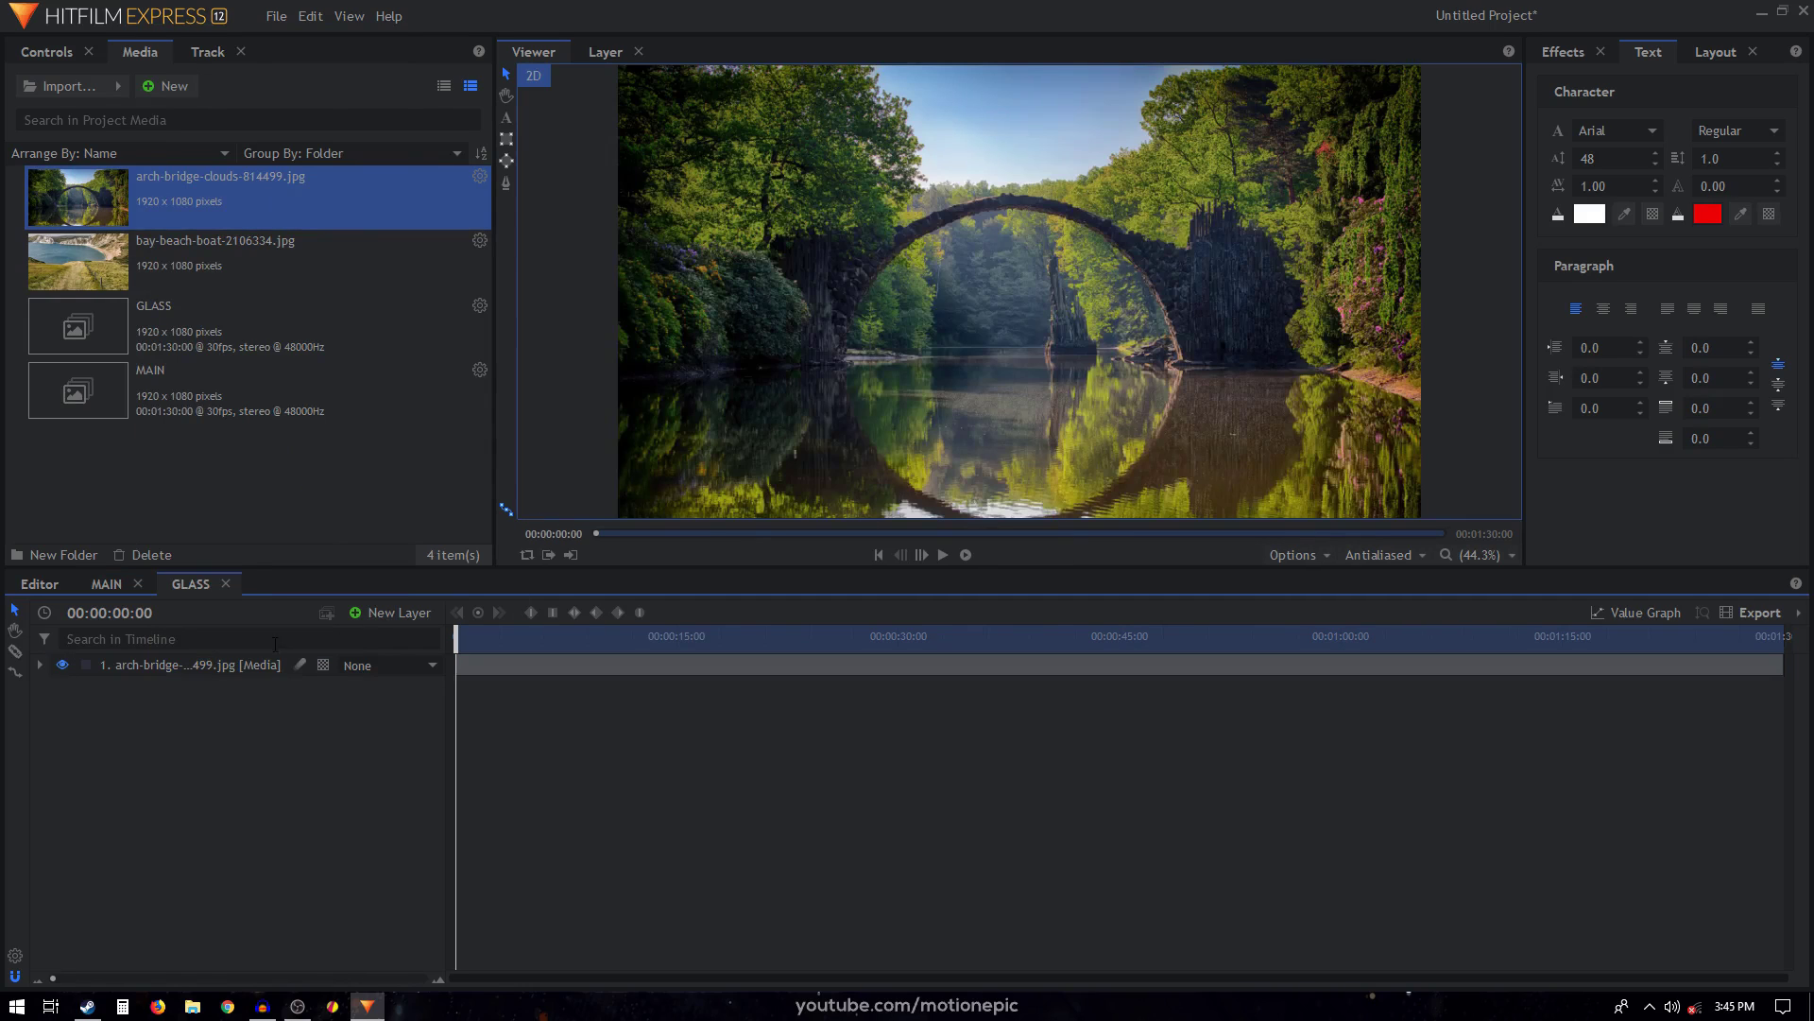
Inside GLASS, nest the bridge layer into a new composite shot named BLUR.
right_click(155, 666)
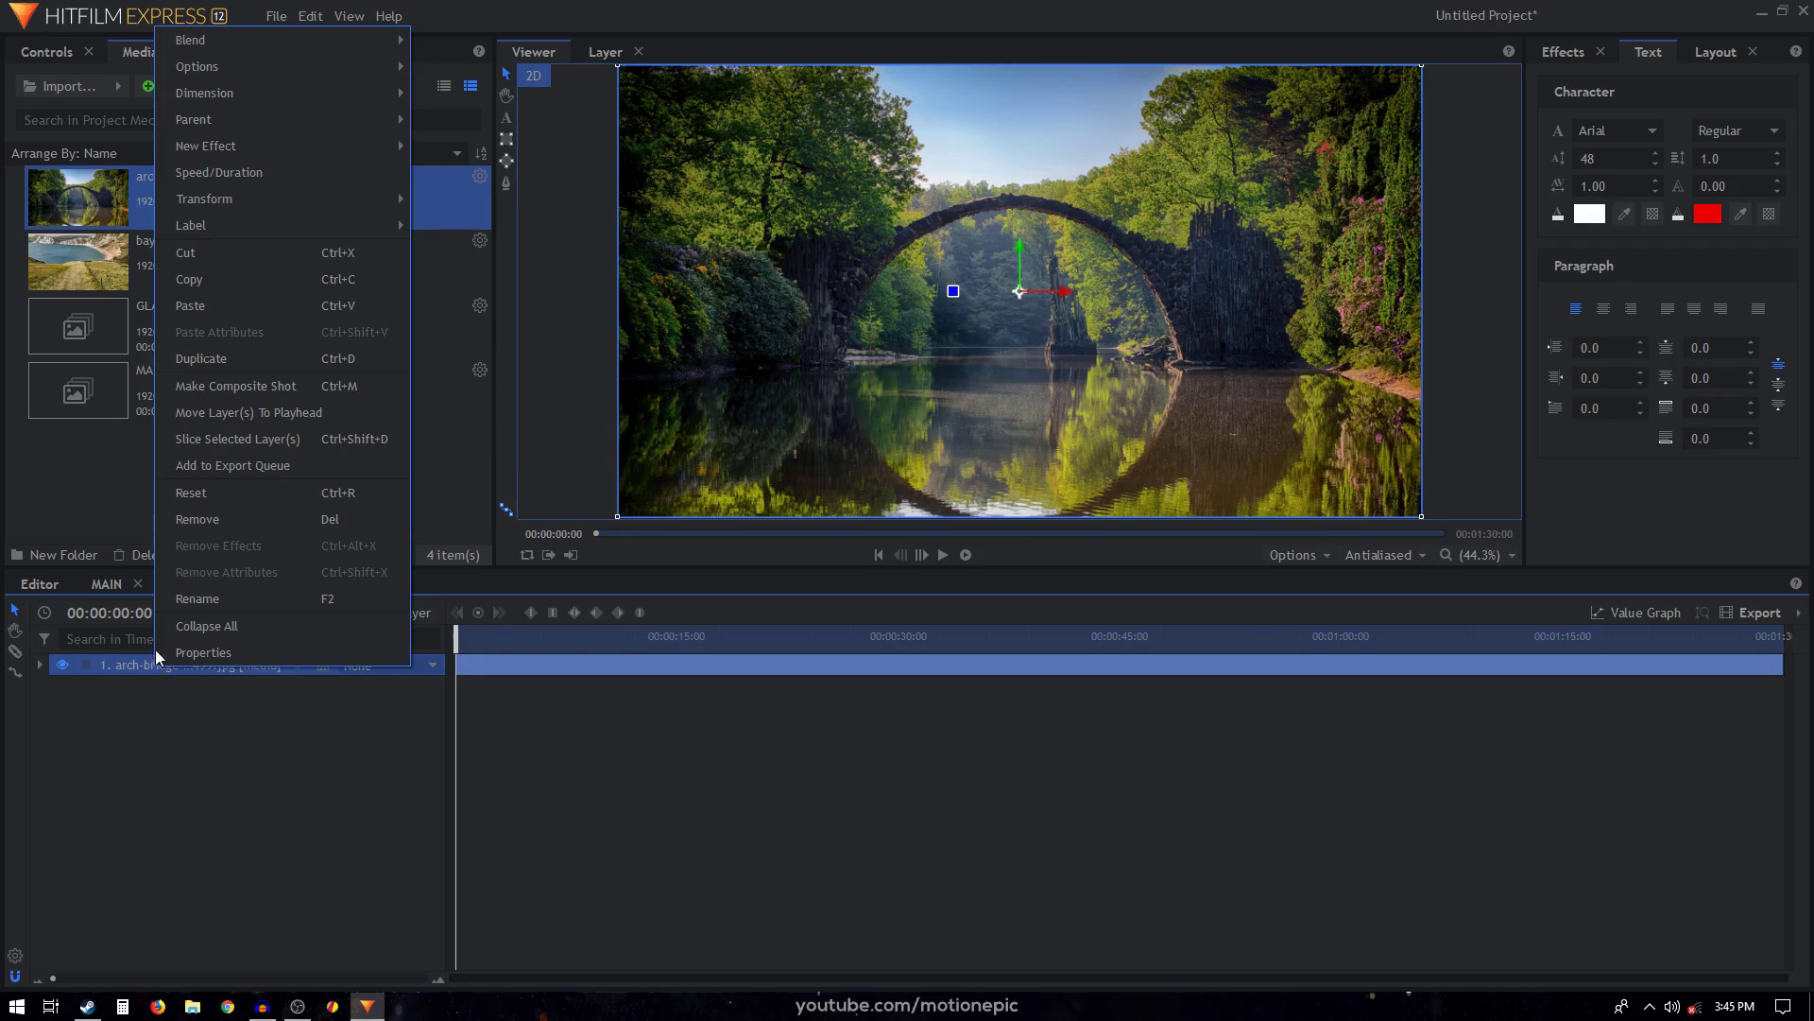
left_click(219, 385)
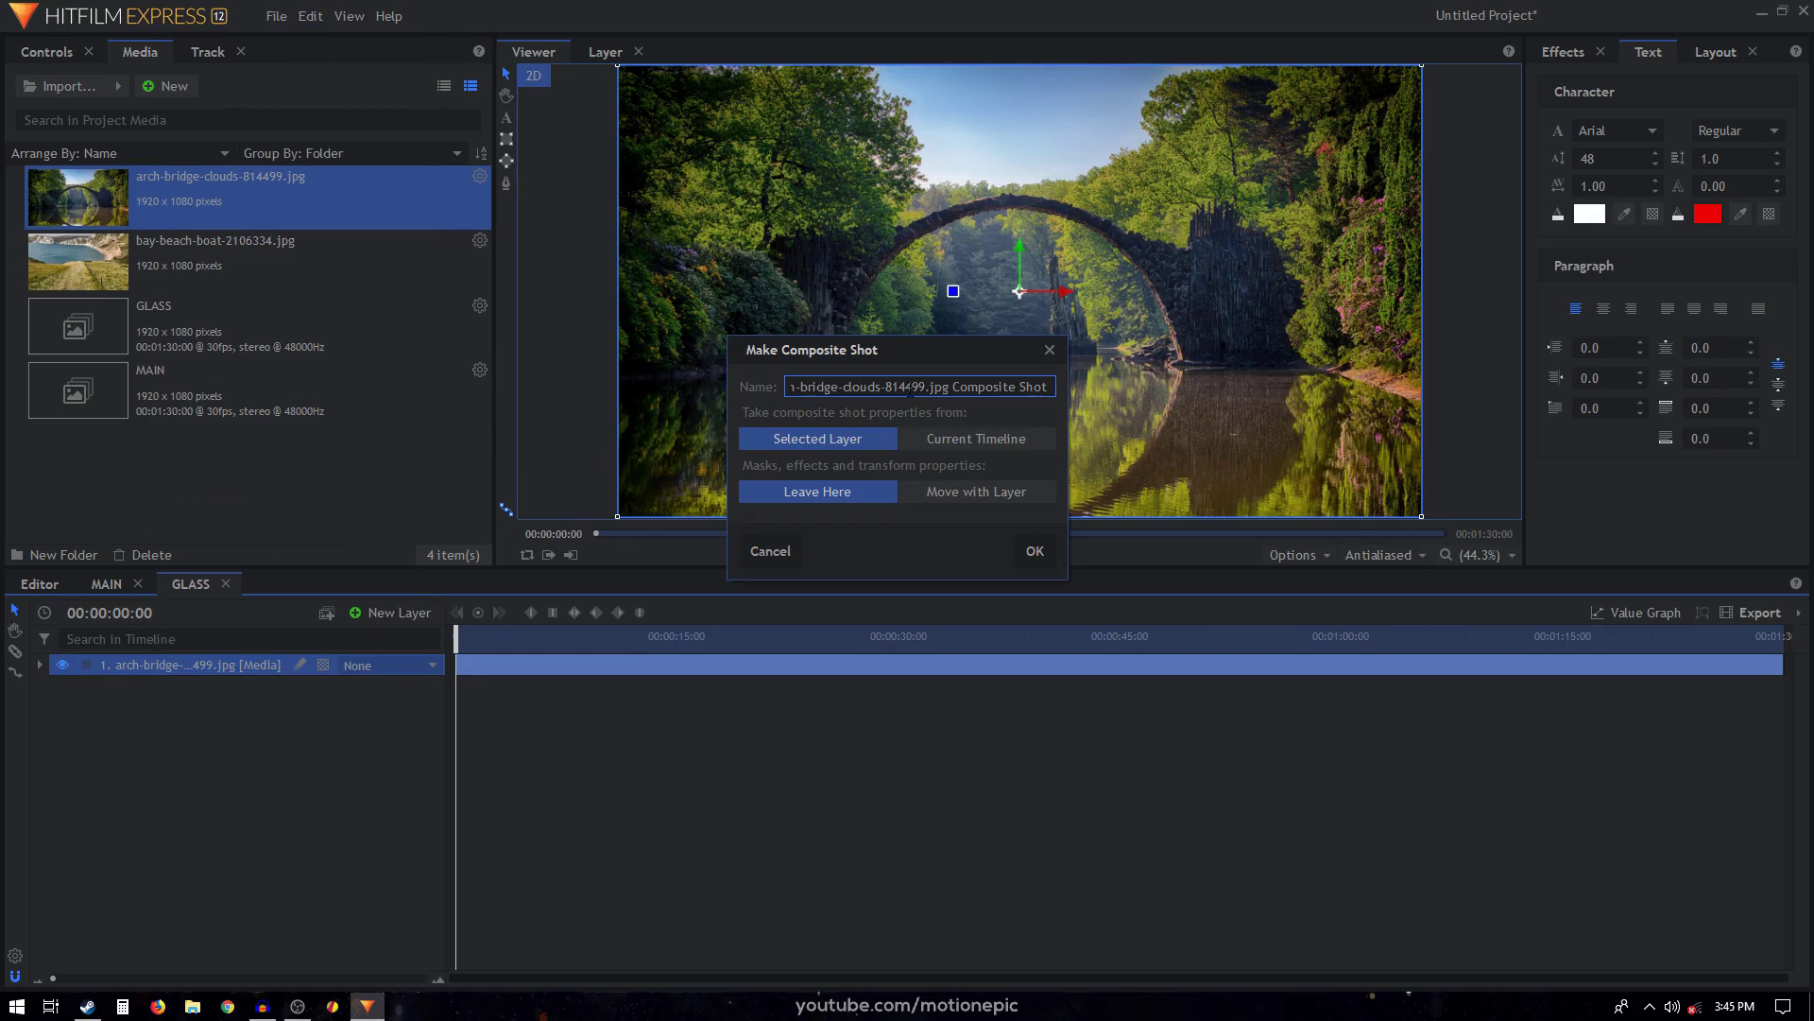
key("ctrl+a")
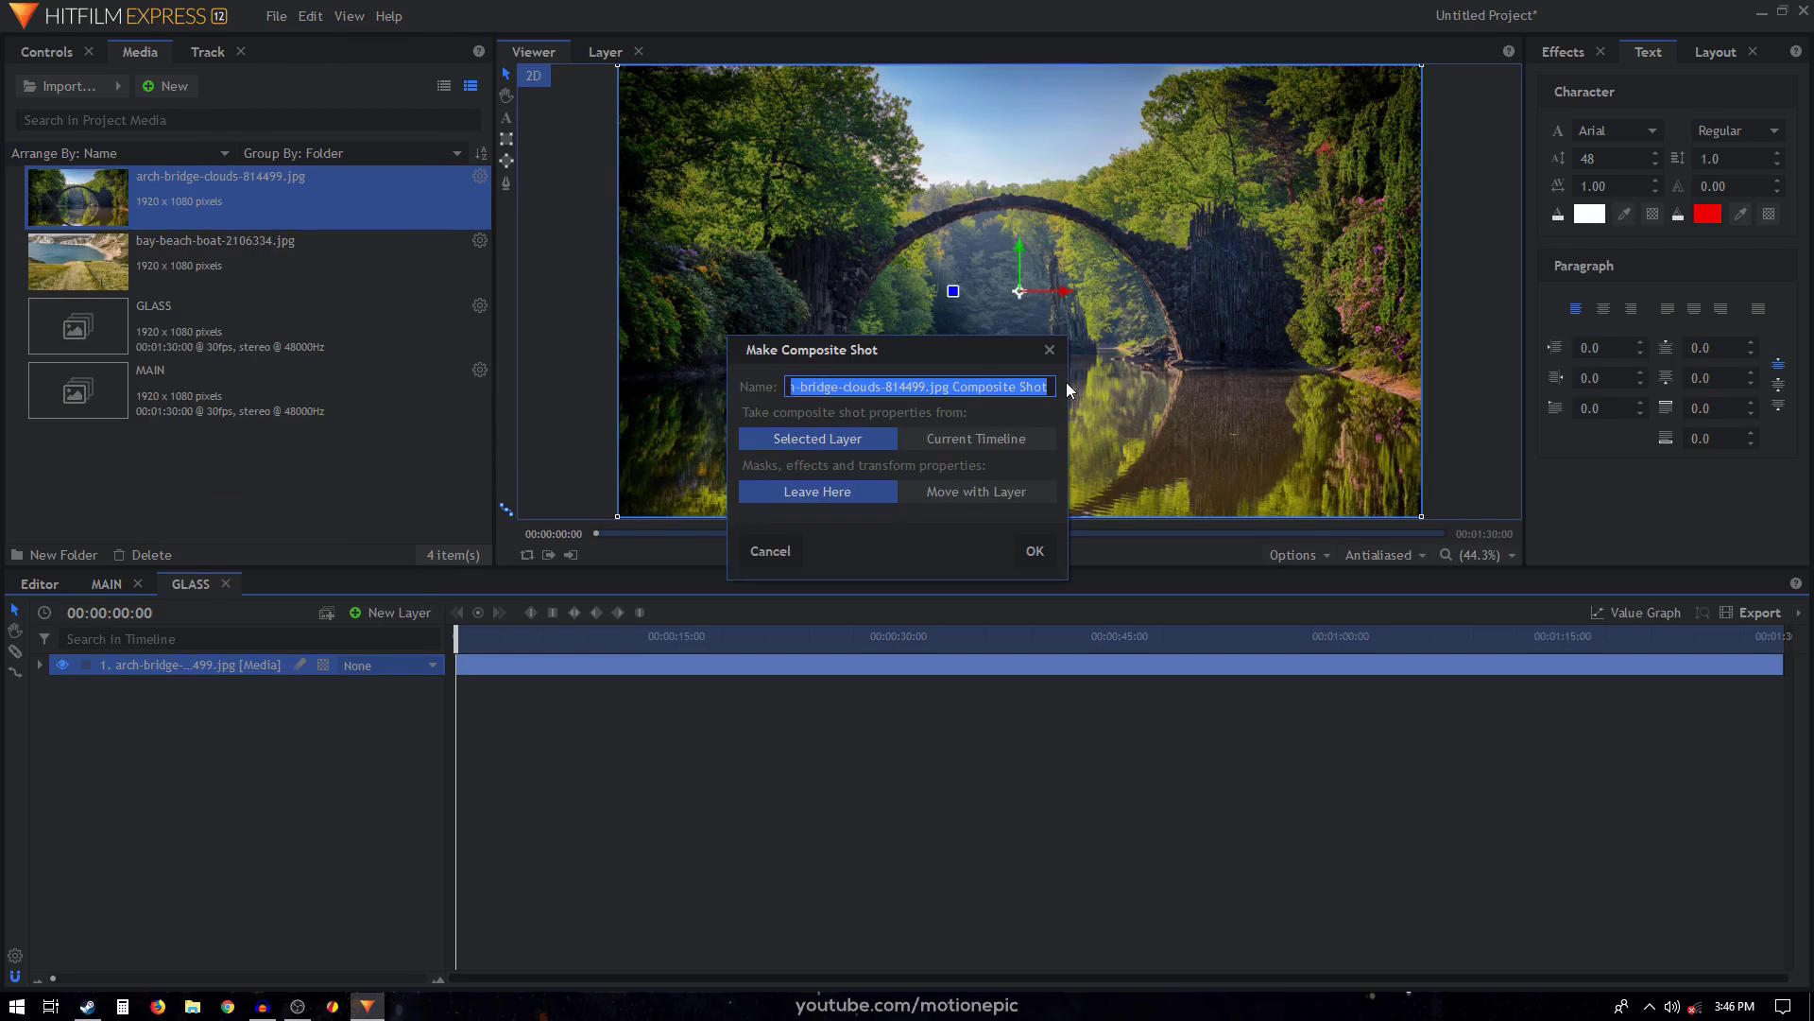
type("G")
key("BackSpace")
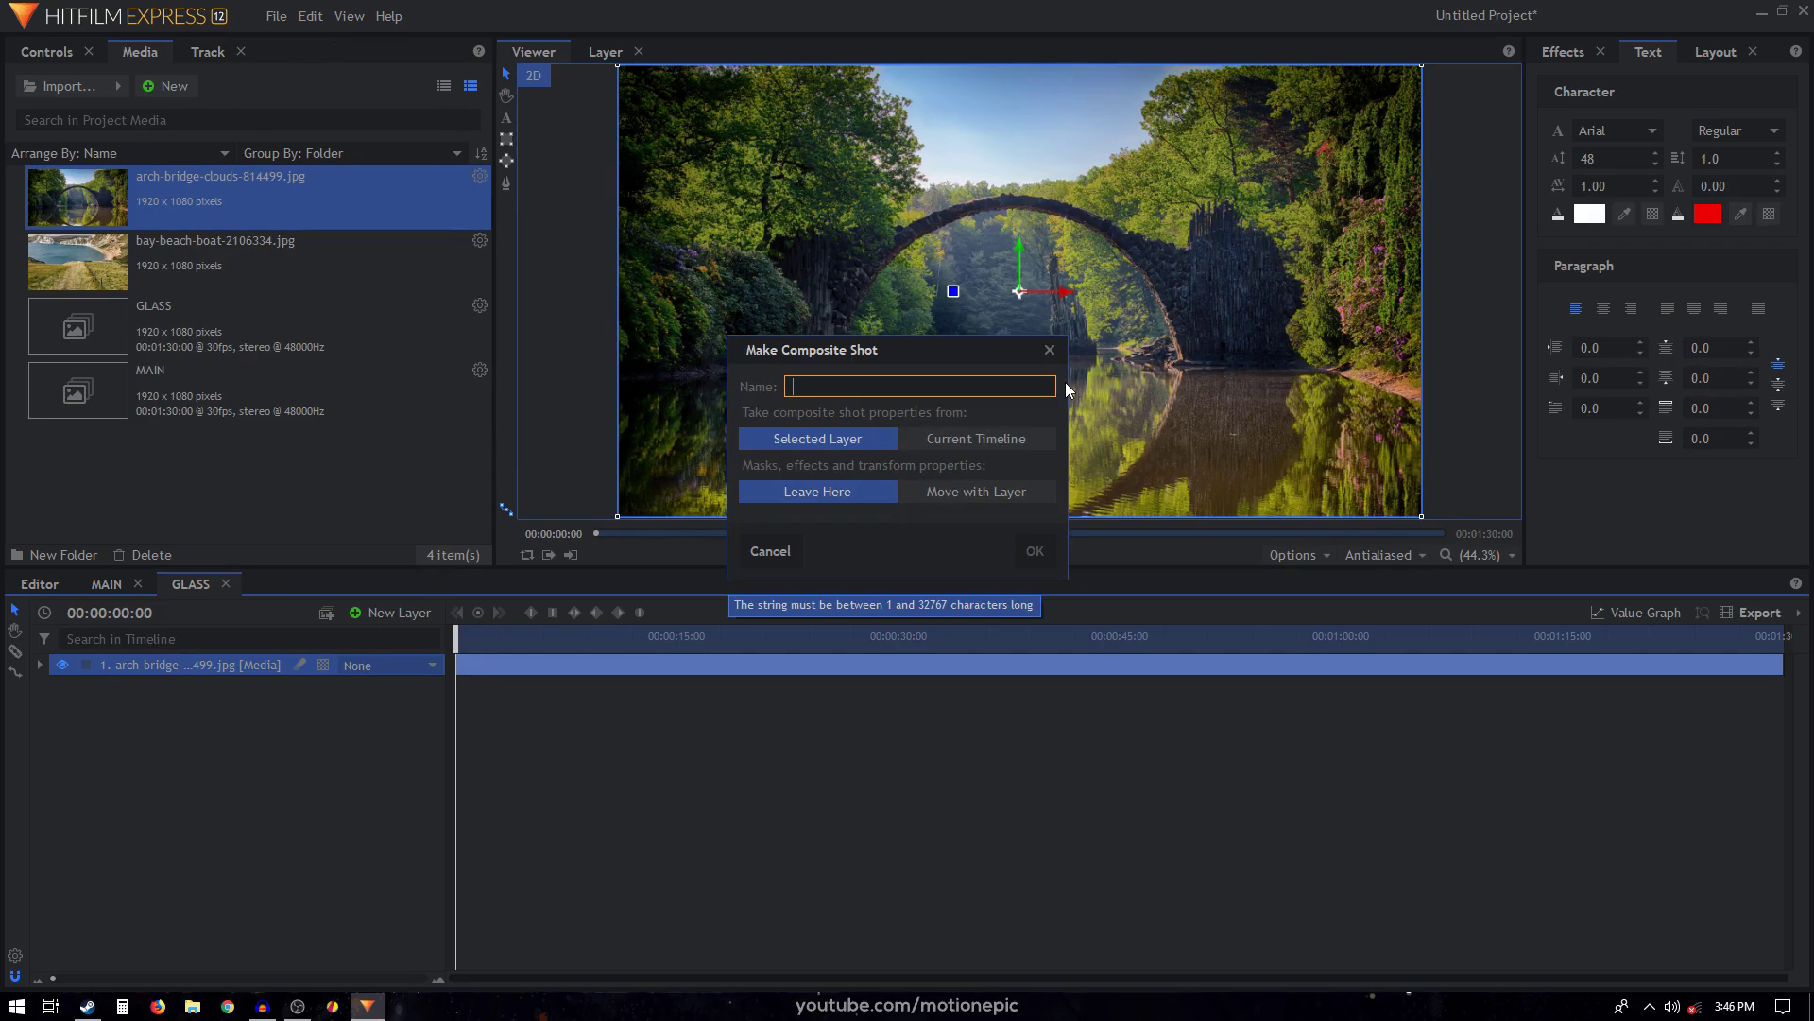
type("BLUR")
key("Return")
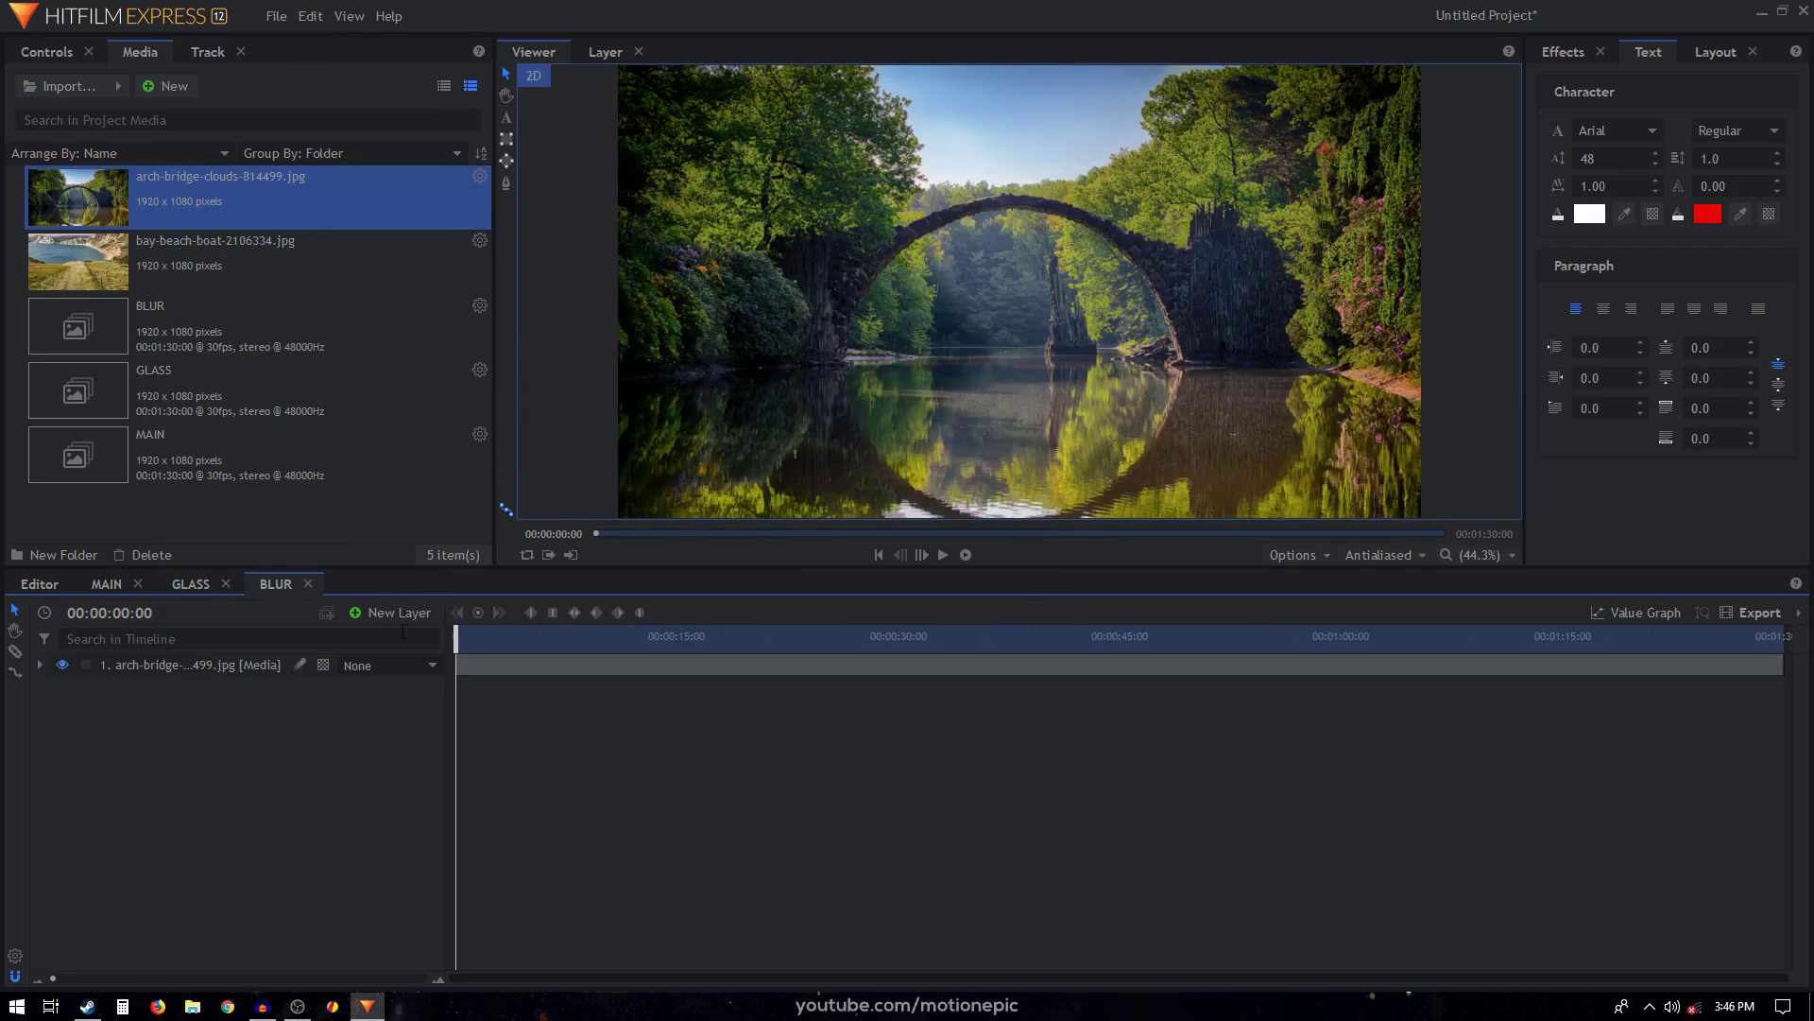
Inside BLUR, nest the layer into an IMAGE_PLACEHOLDER composite, then return to BLUR.
right_click(196, 665)
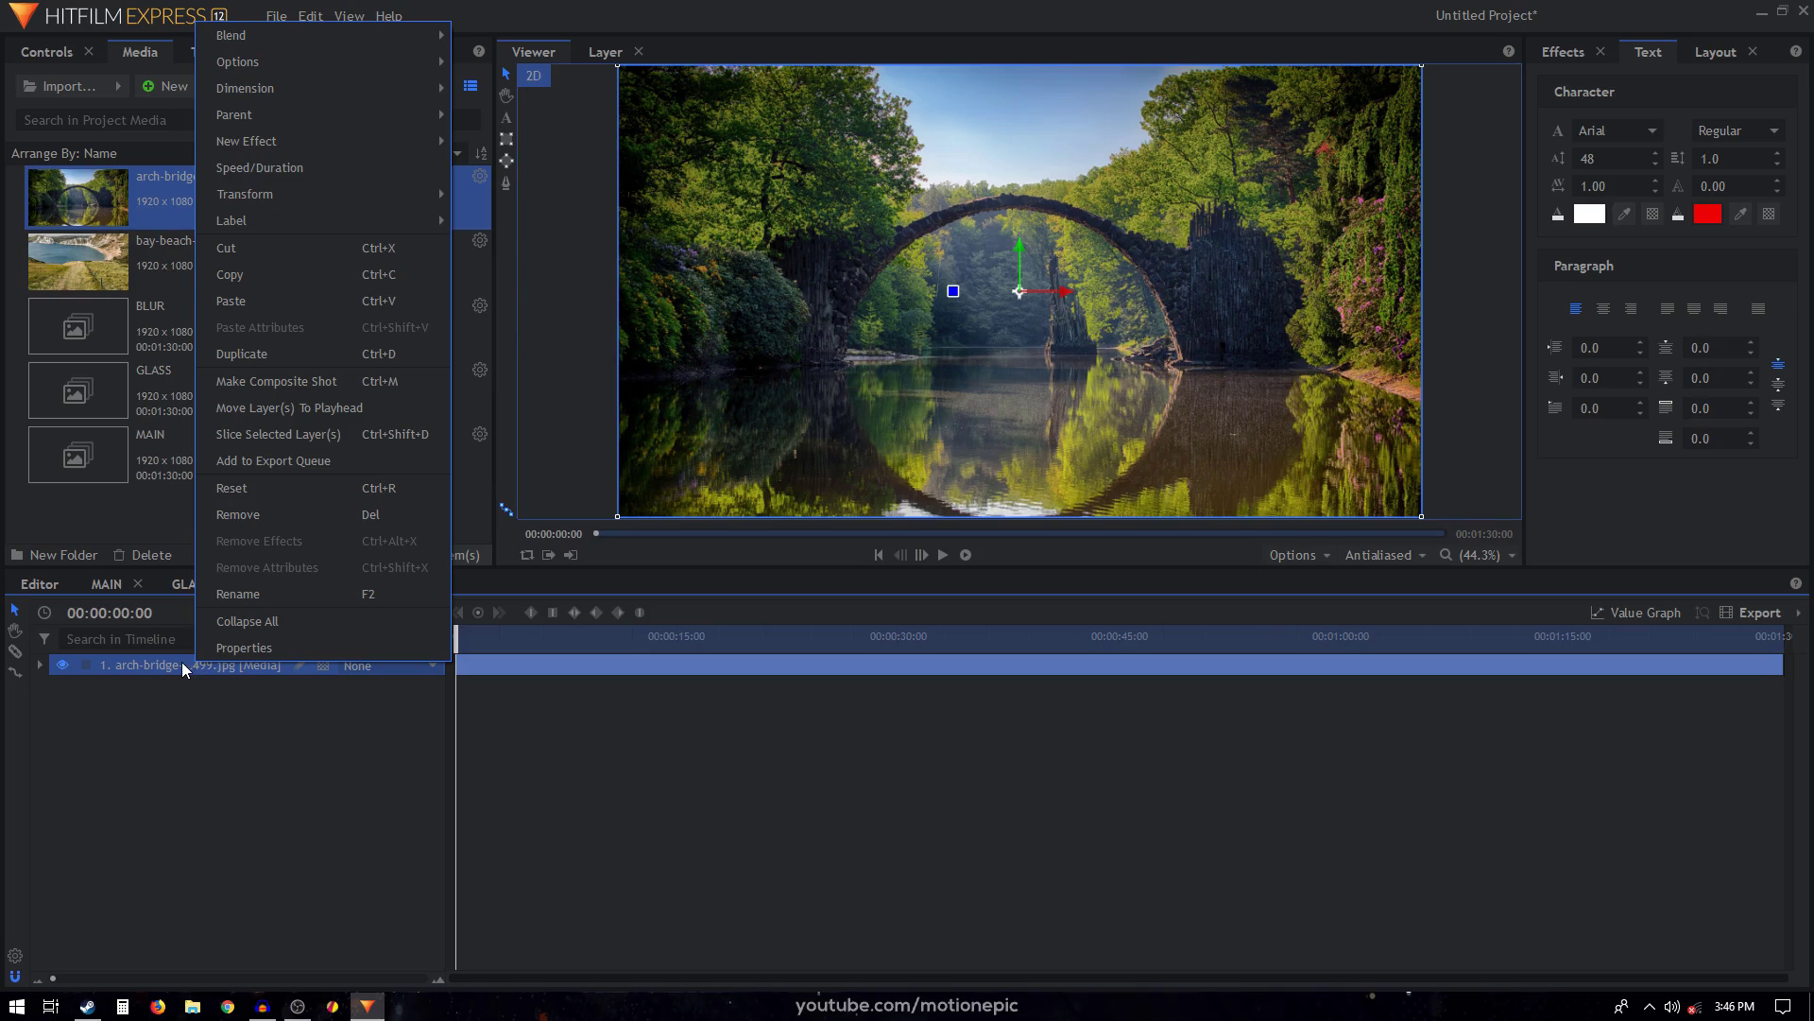
left_click(261, 380)
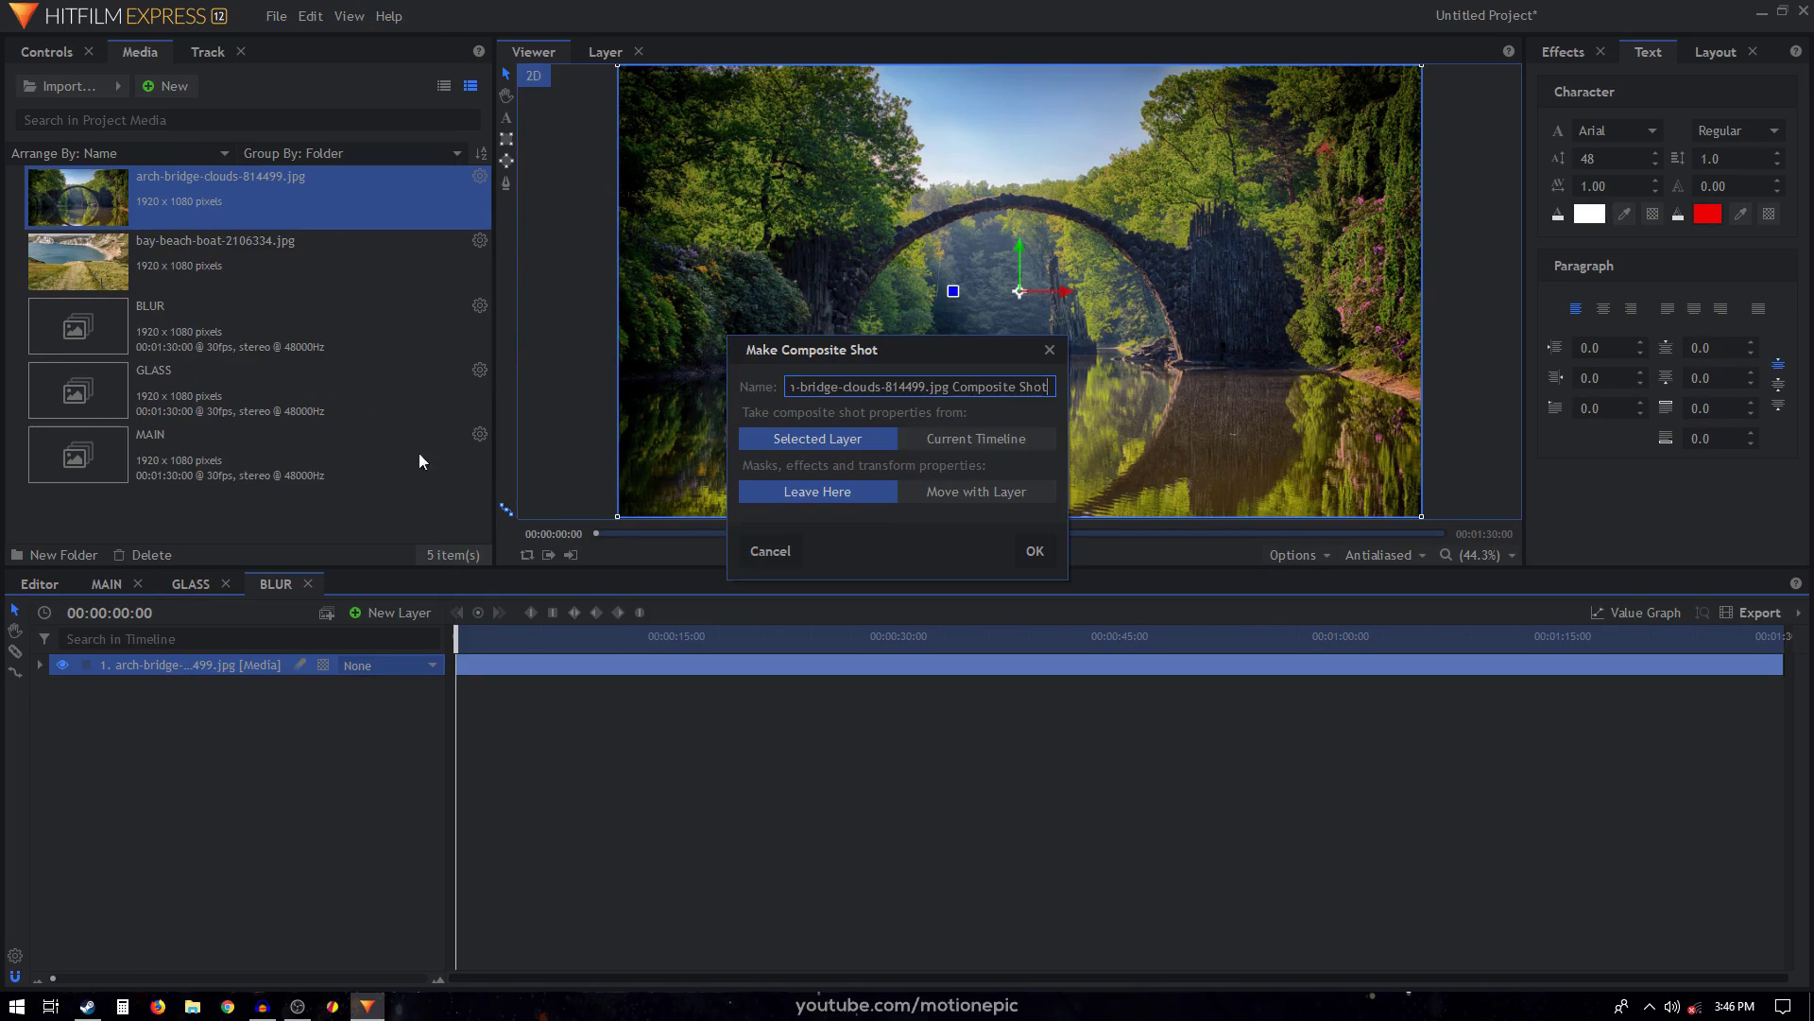
key("ctrl+a")
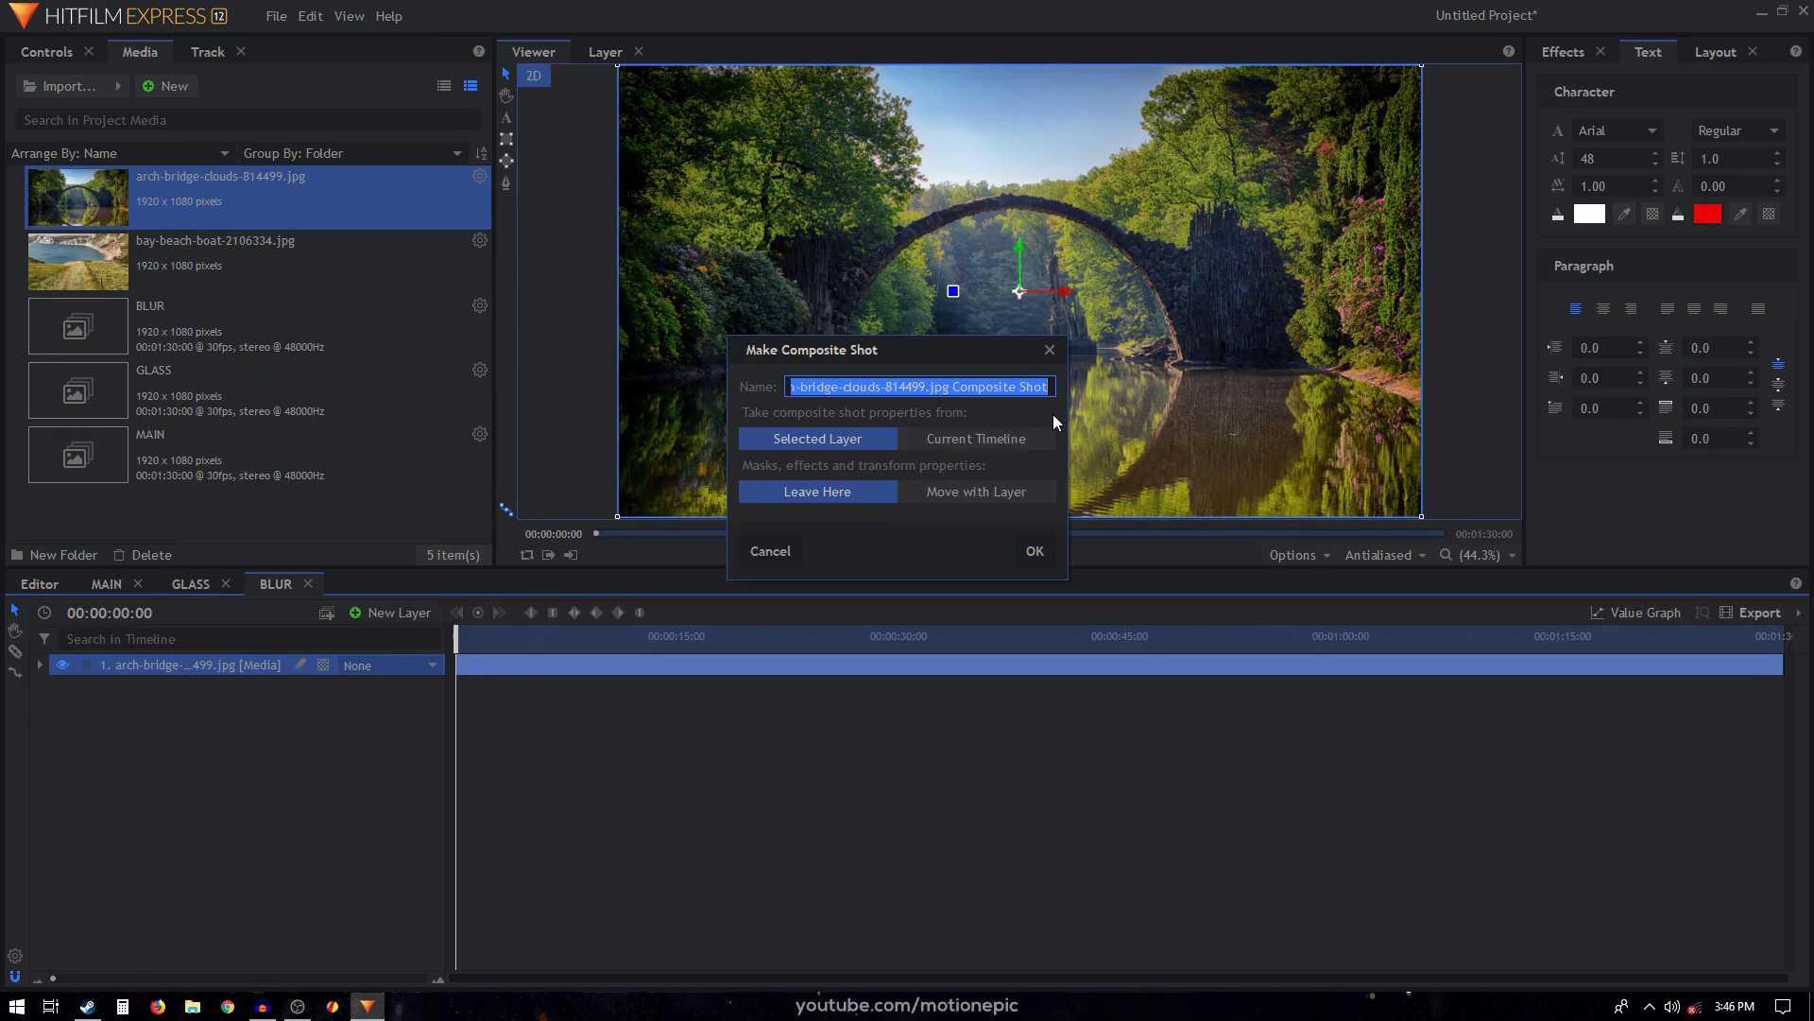
type("IMAGE_")
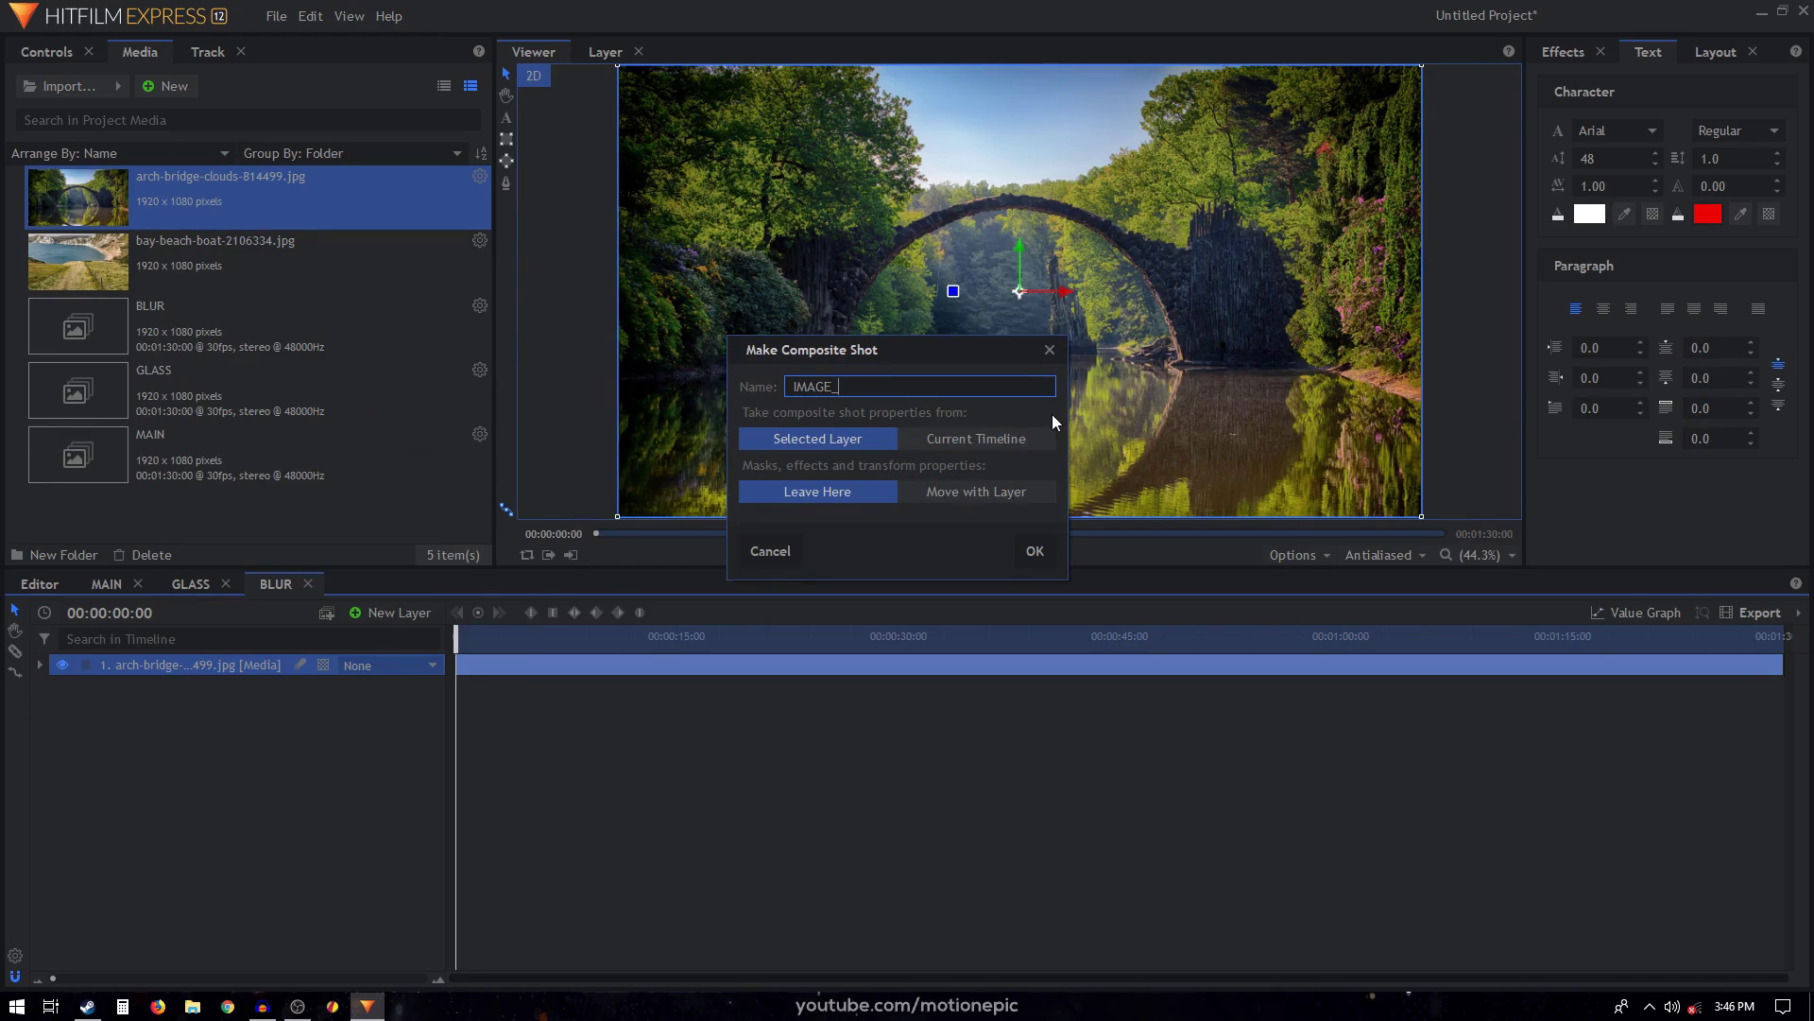
type("PLACEHOLDER")
left_click(1035, 550)
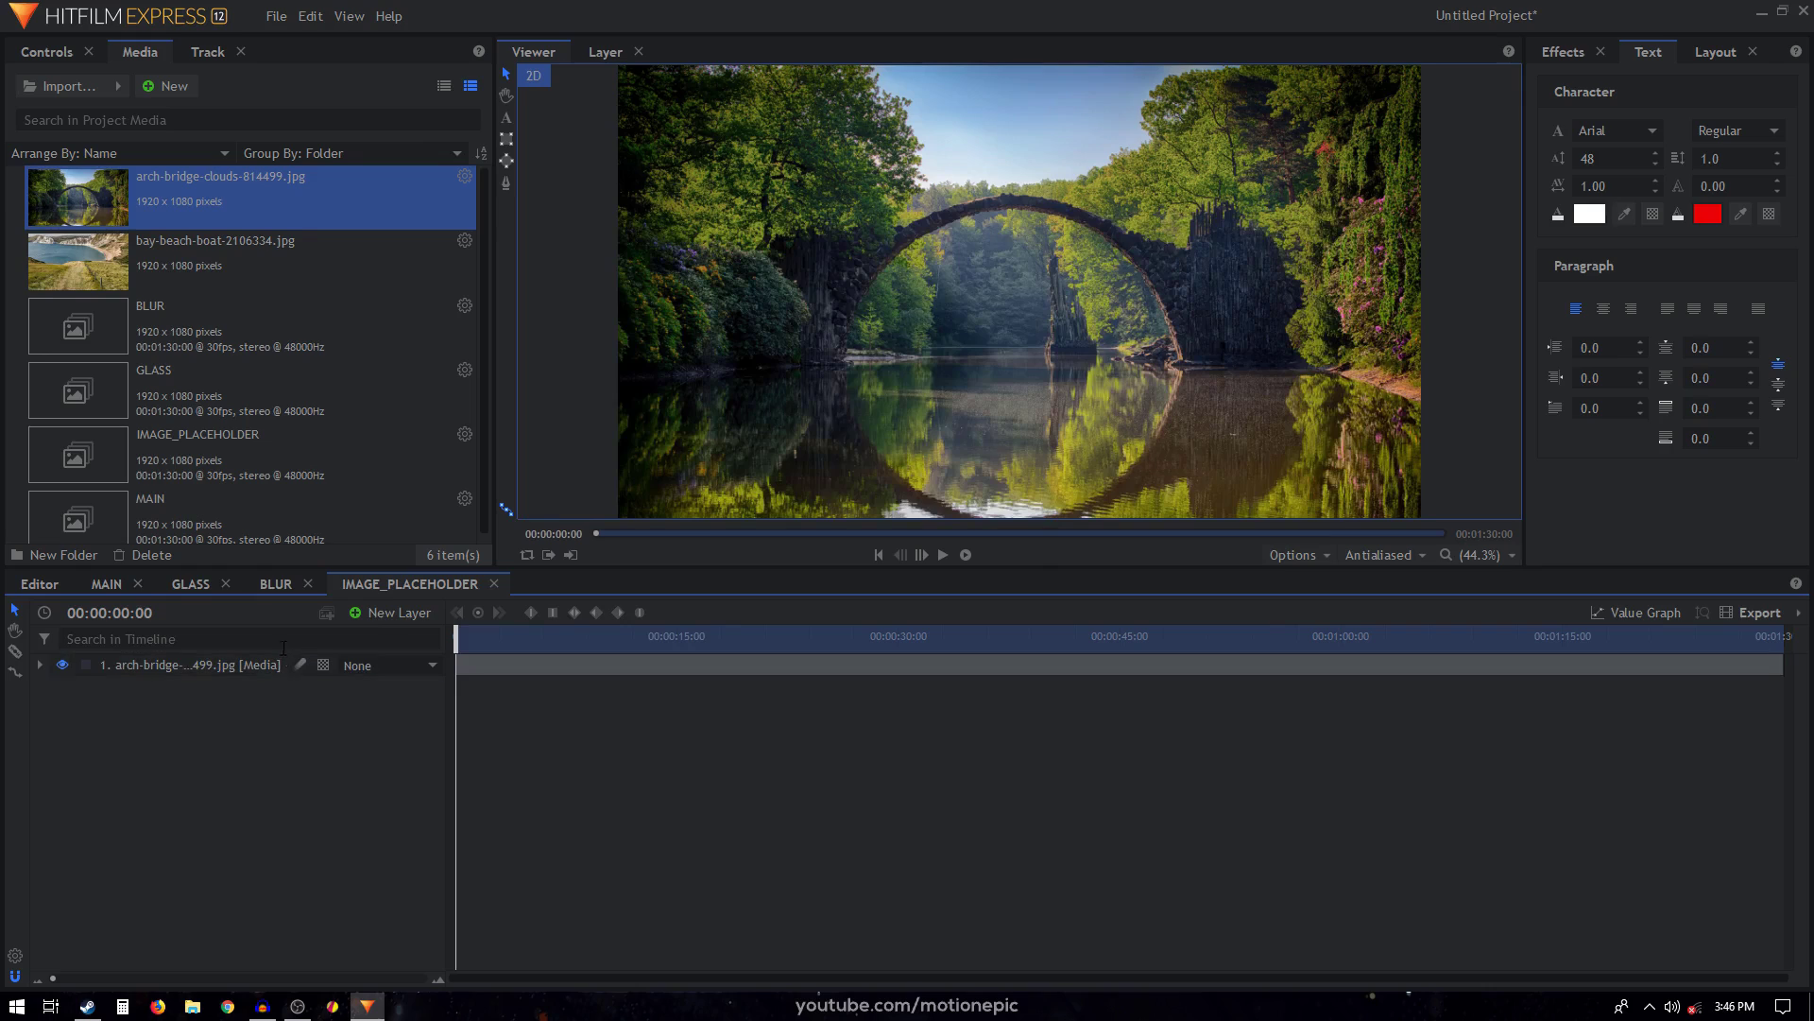
left_click(274, 586)
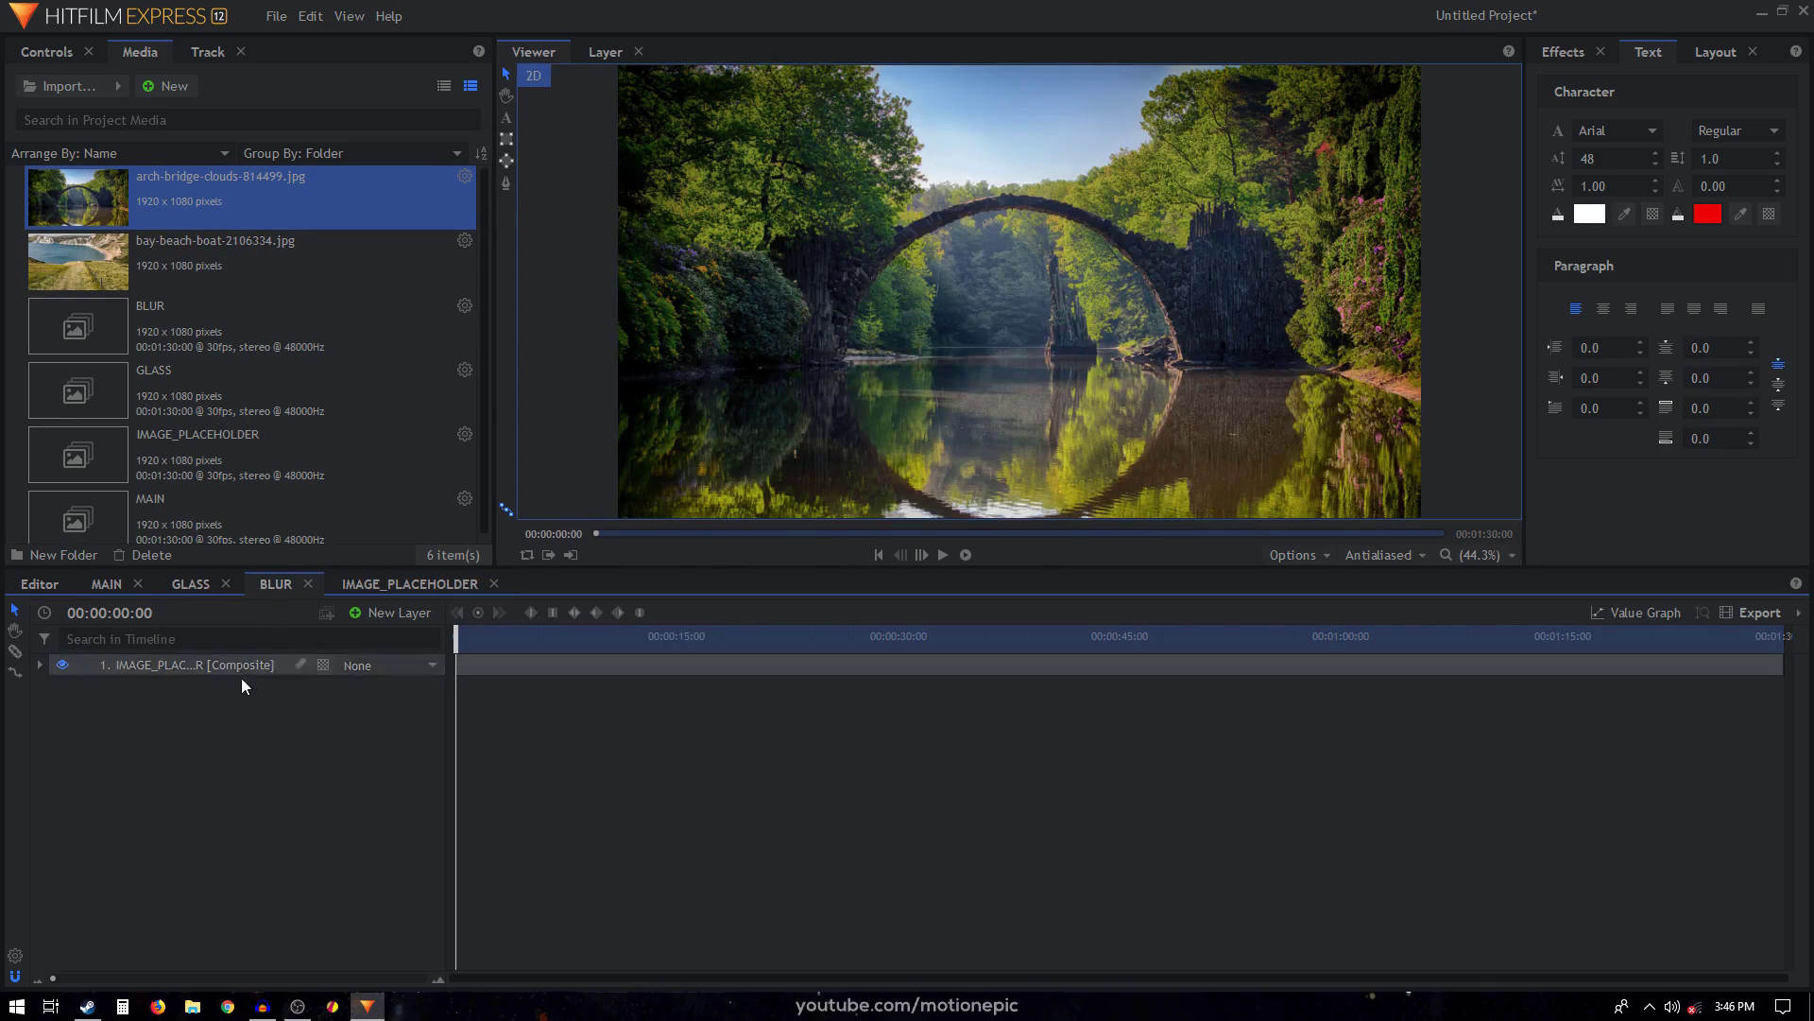
Add a new grade layer above the placeholder in the BLUR comp.
right_click(194, 704)
mouse_move(291, 718)
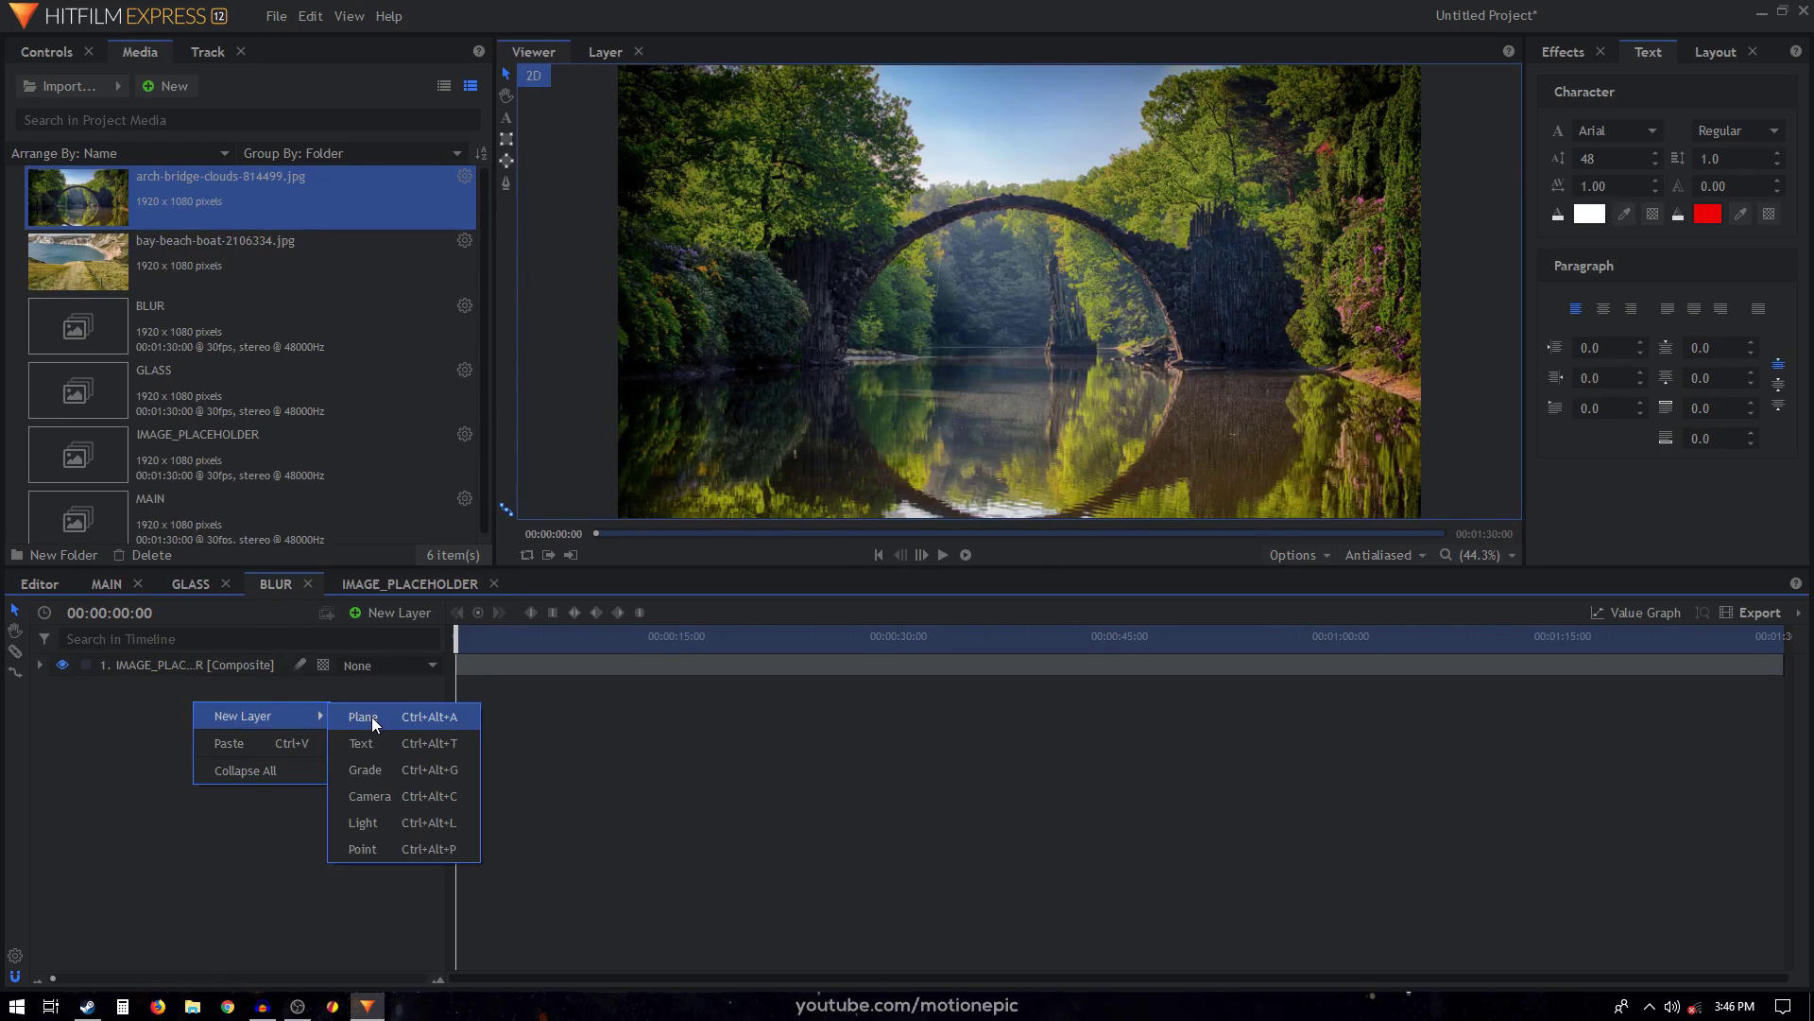
left_click(392, 782)
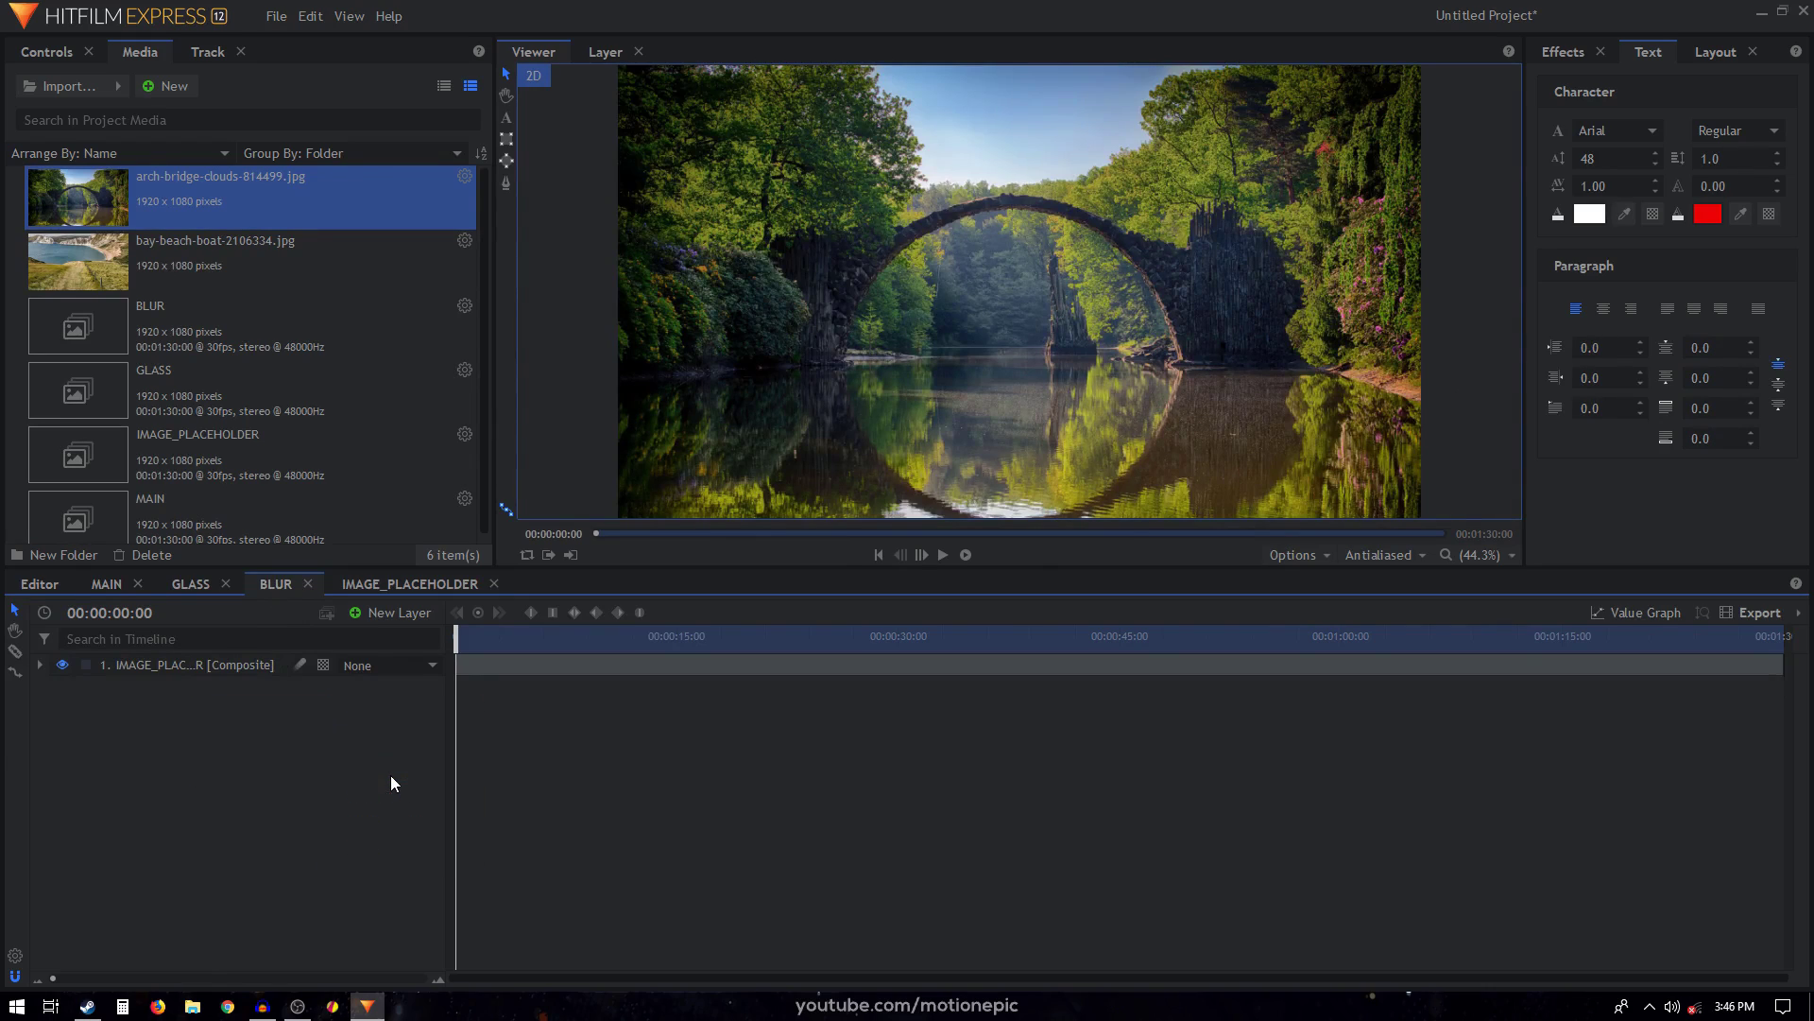
Apply the Blur effect to the grade layer with a 5 px radius.
left_click(1565, 53)
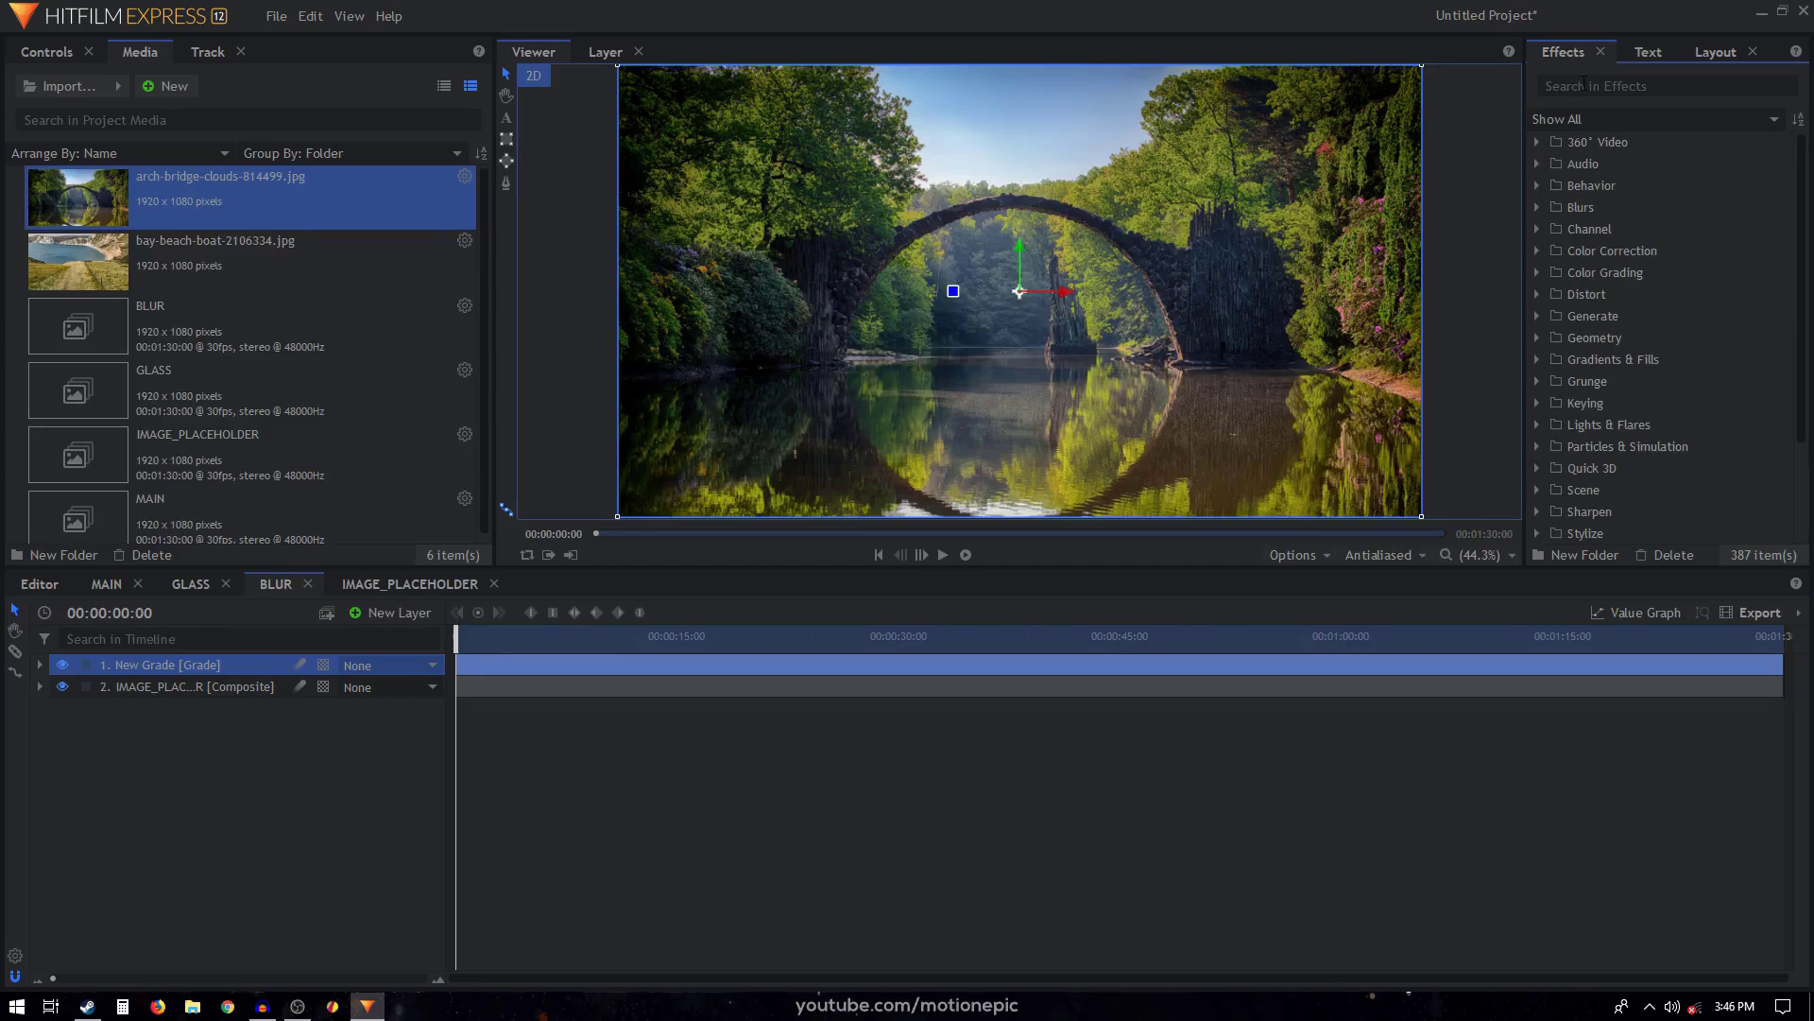
type("BLU")
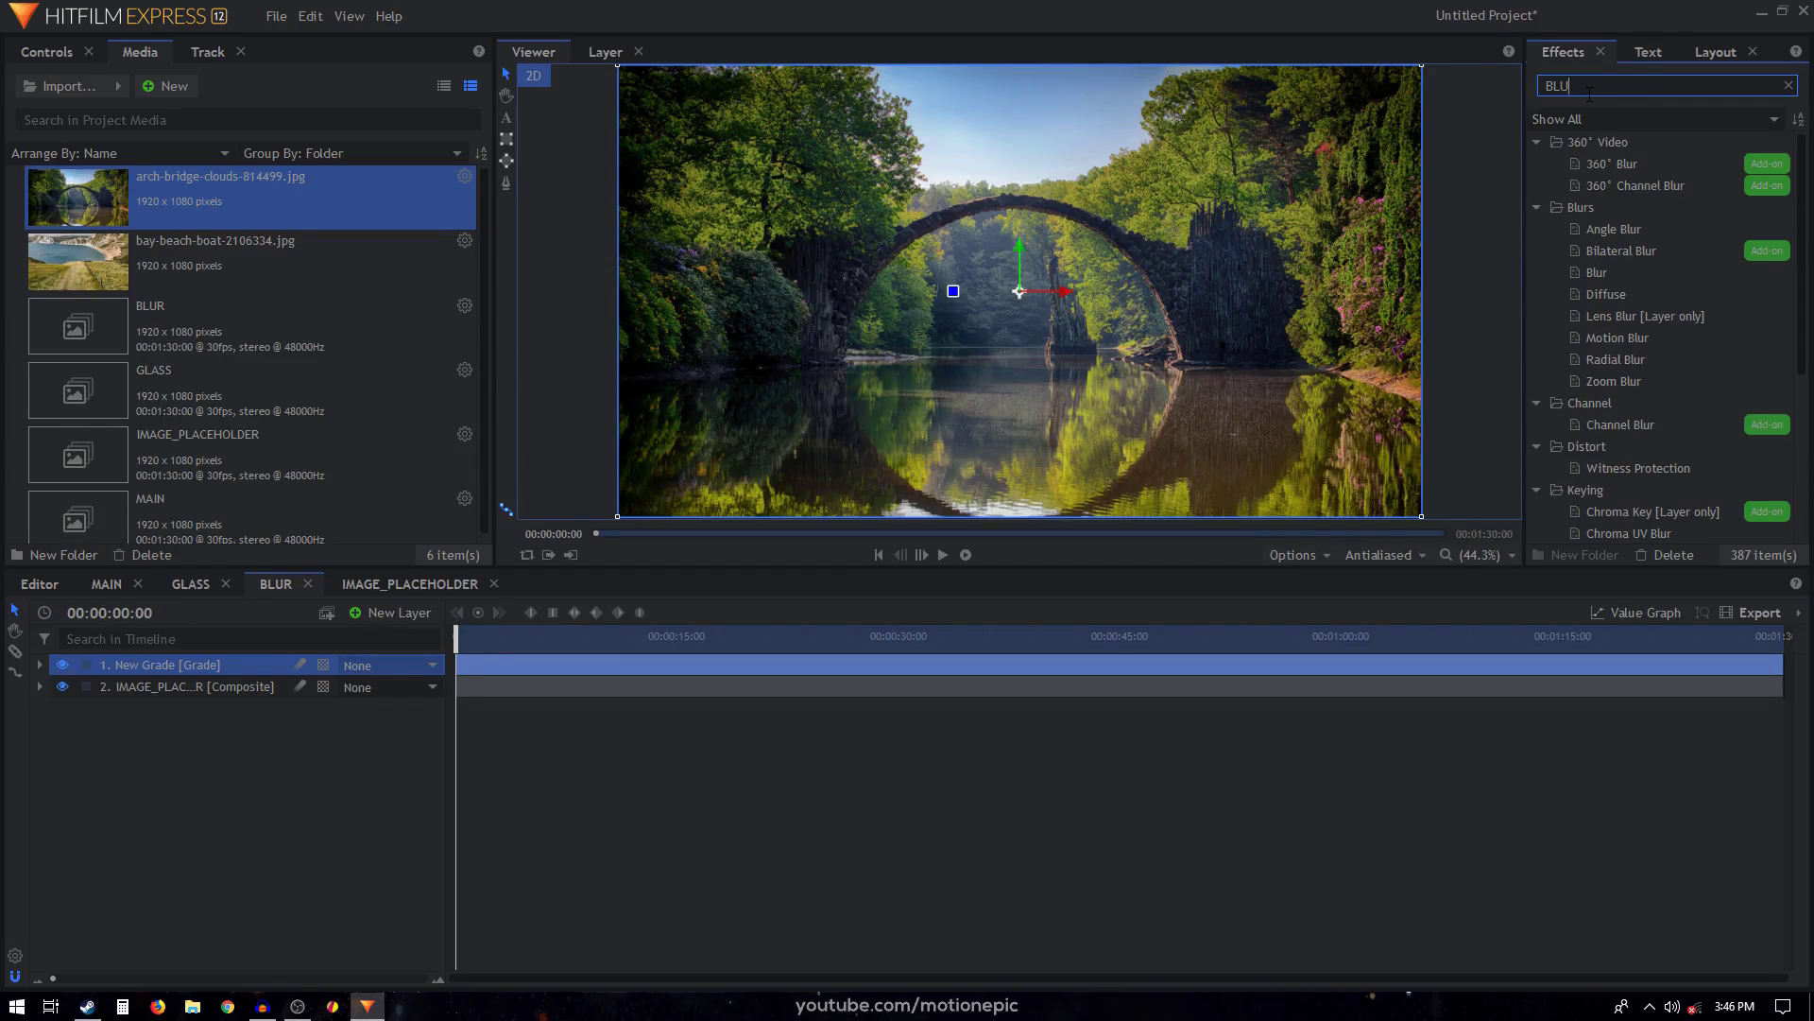
left_click_drag(1597, 274, 110, 661)
left_click(79, 773)
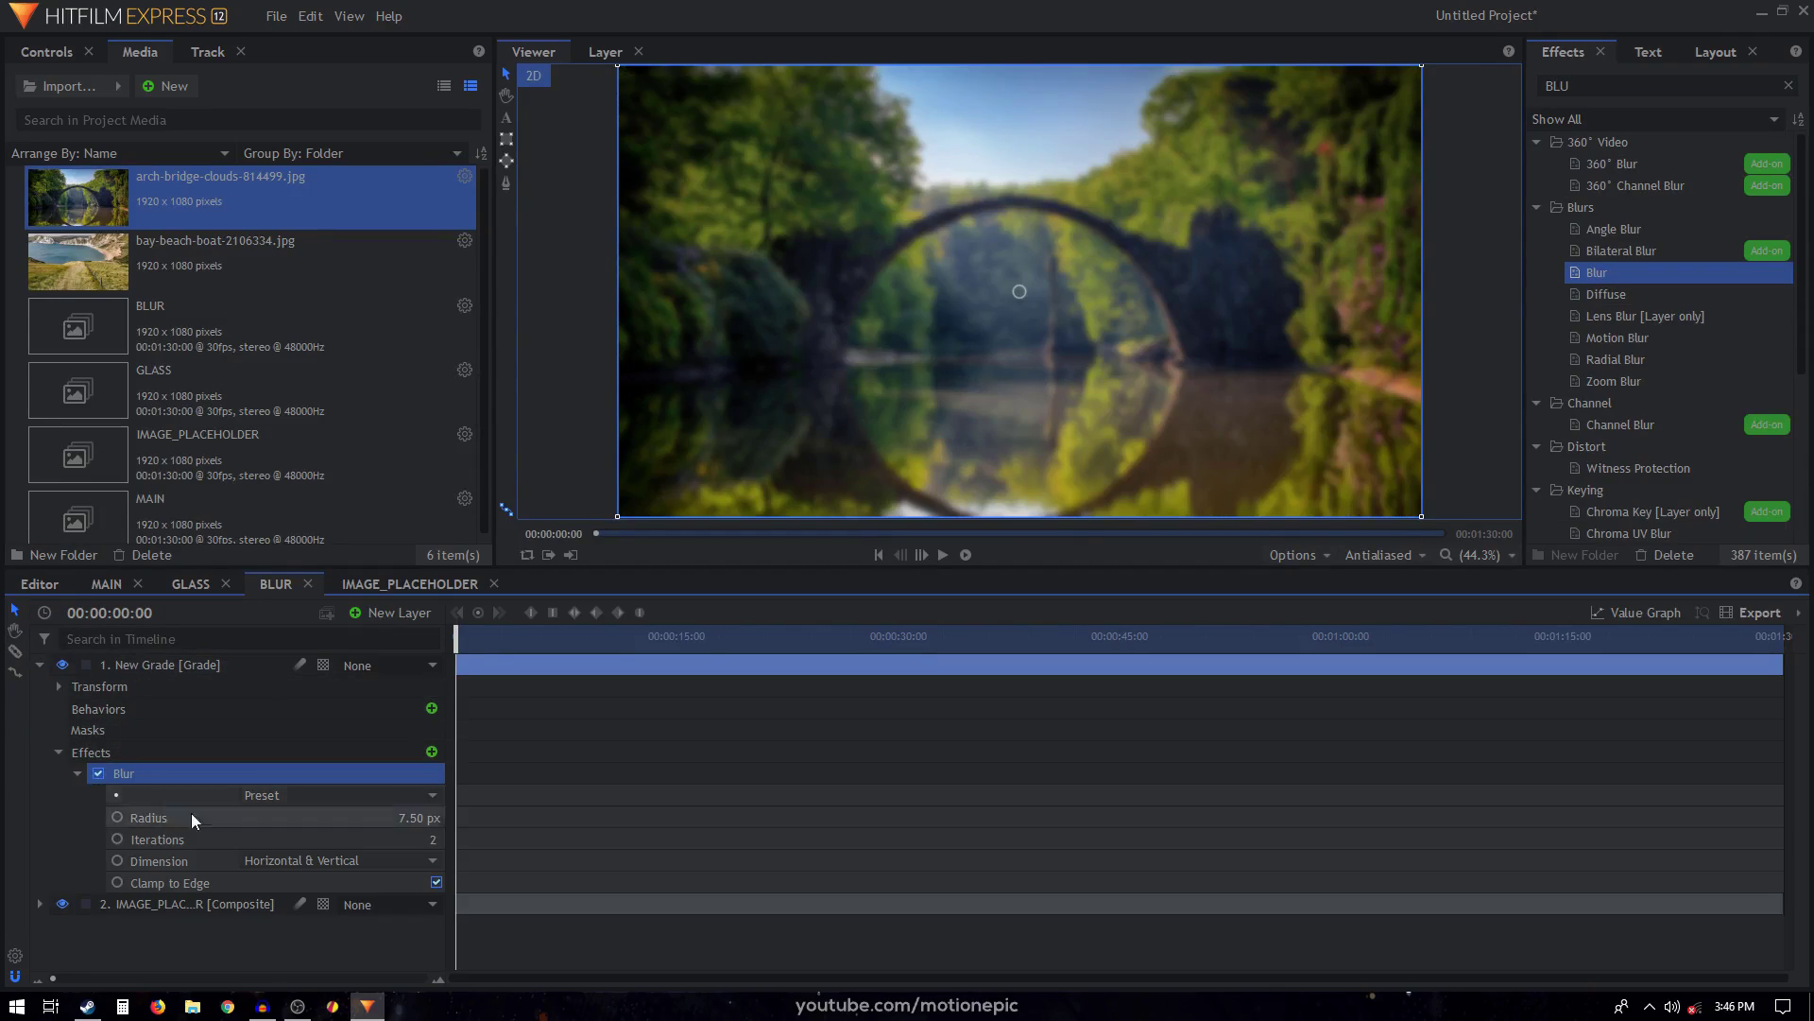
left_click(420, 817)
type("5")
key("Return")
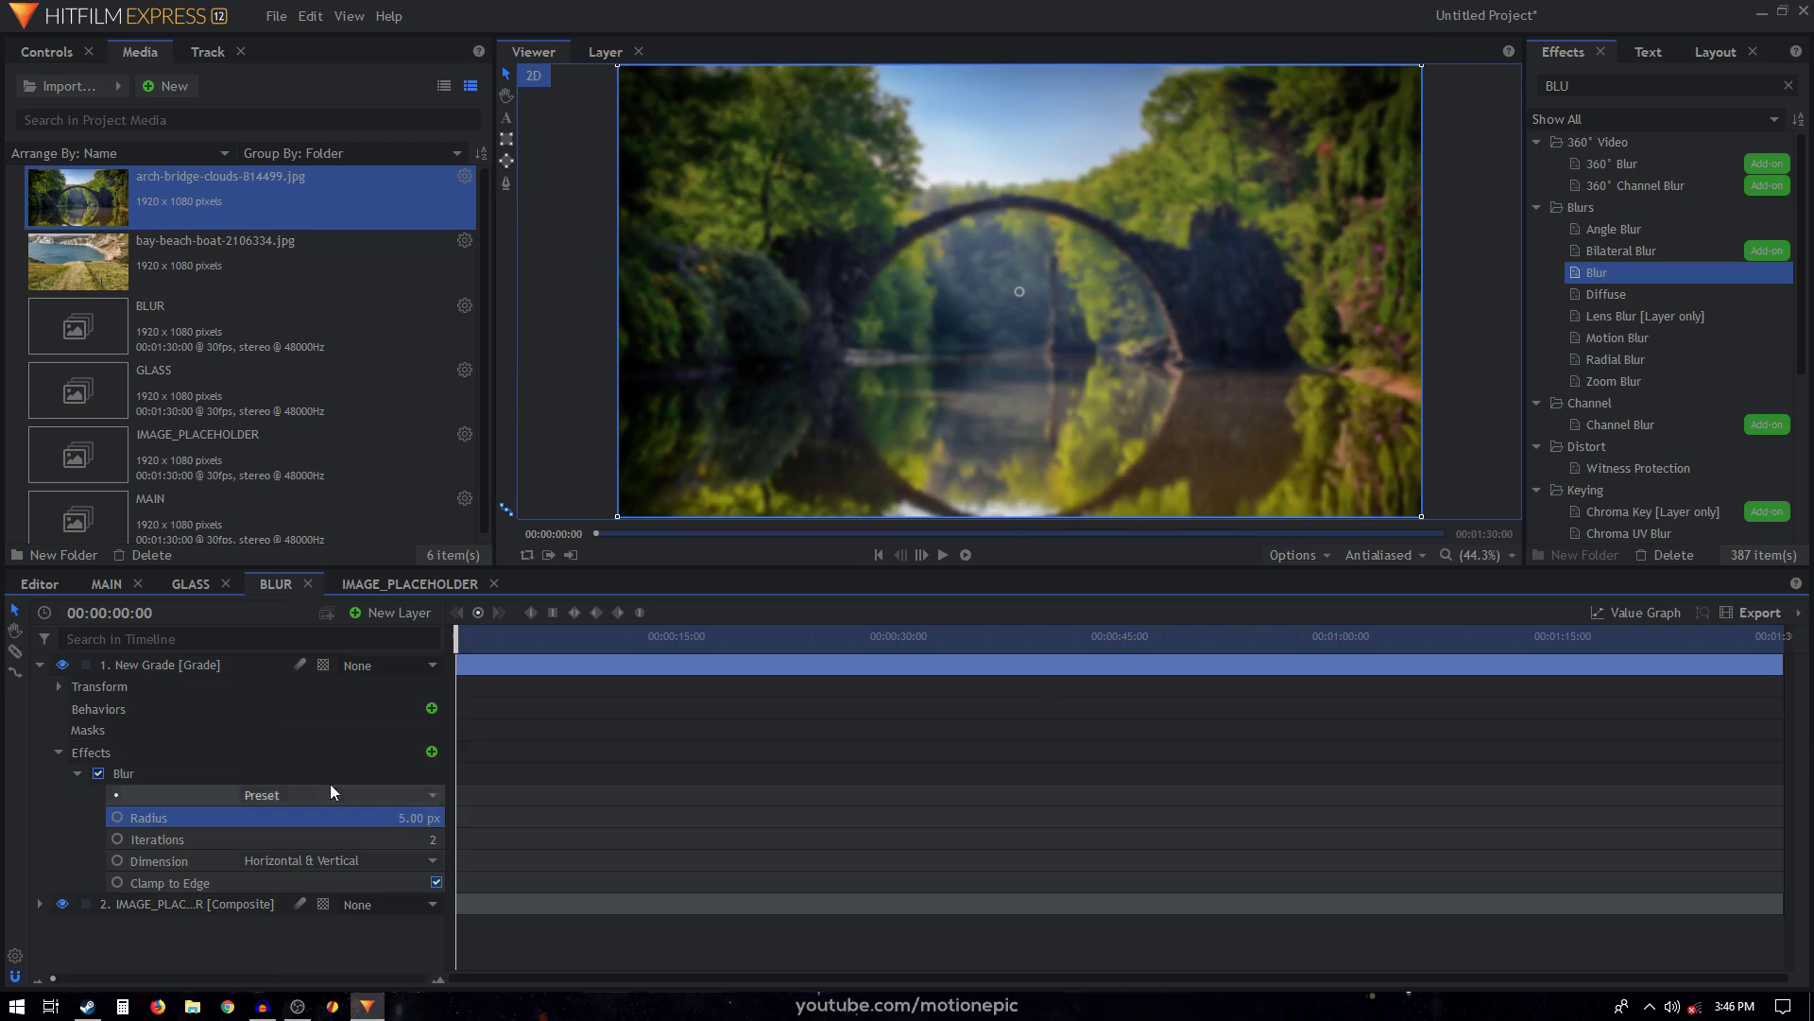
left_click(40, 664)
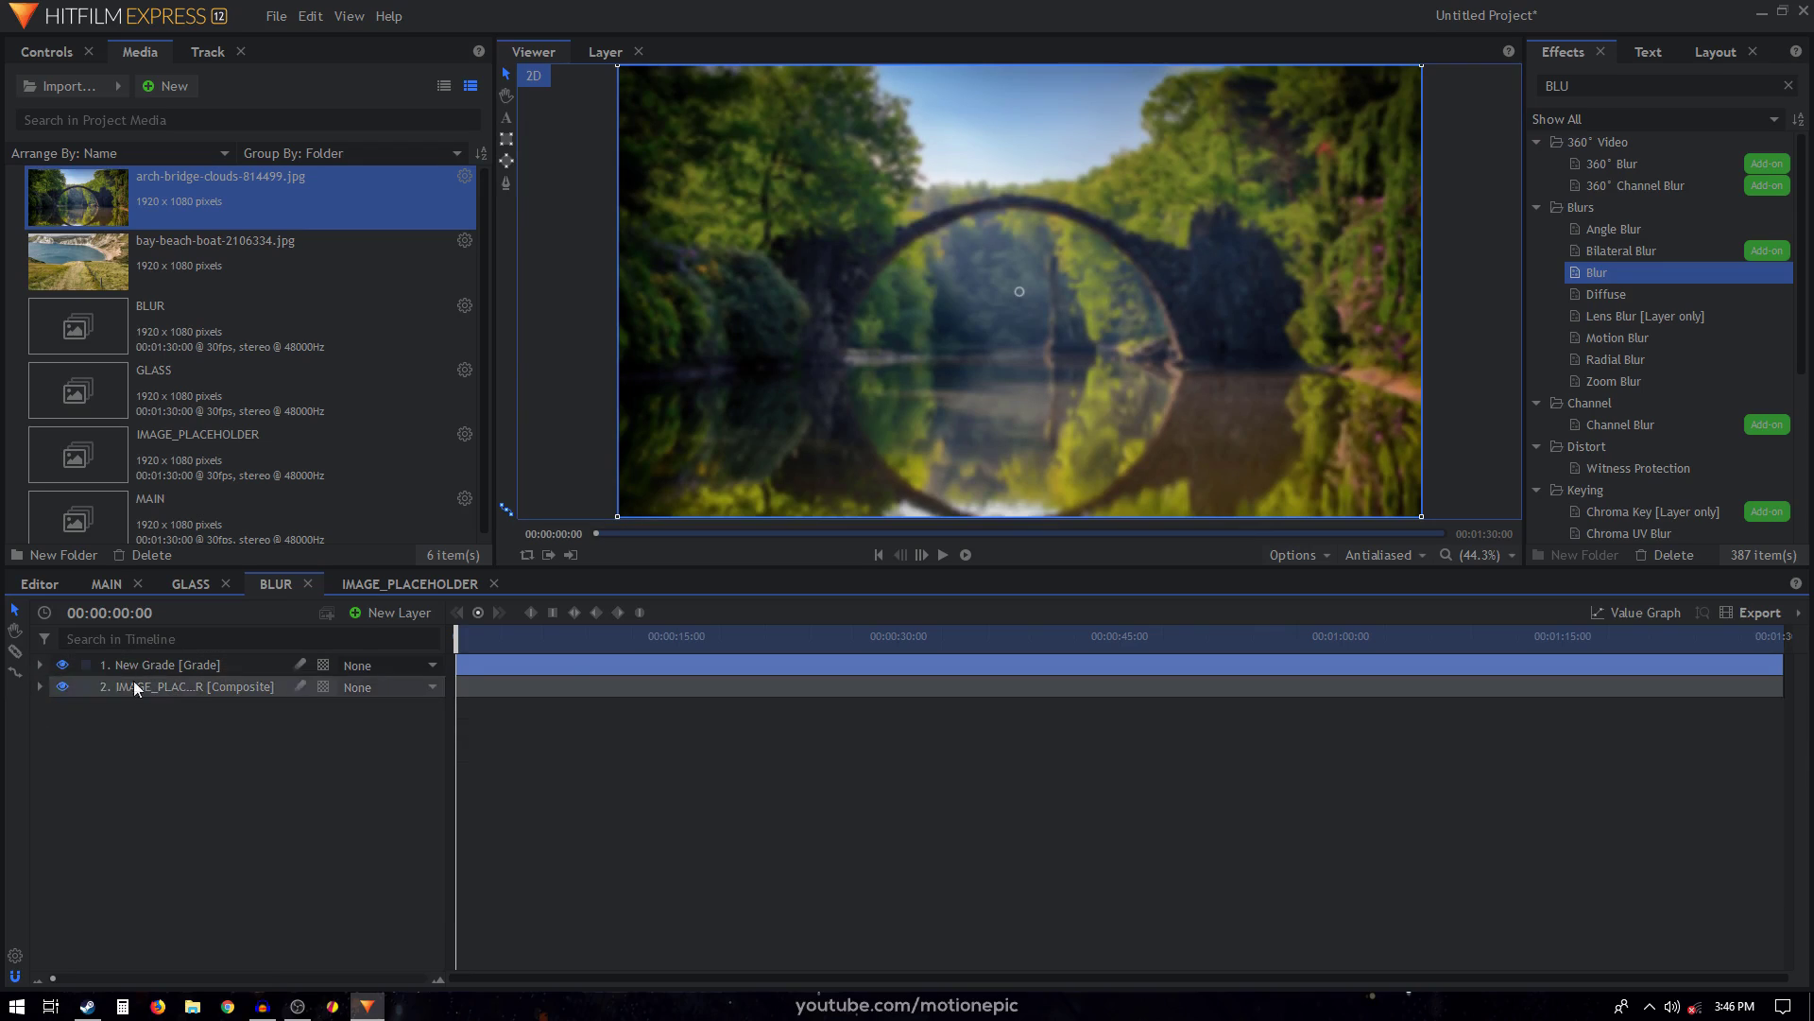
Add a new white plane layer to the BLUR comp.
right_click(183, 741)
mouse_move(284, 750)
left_click(372, 756)
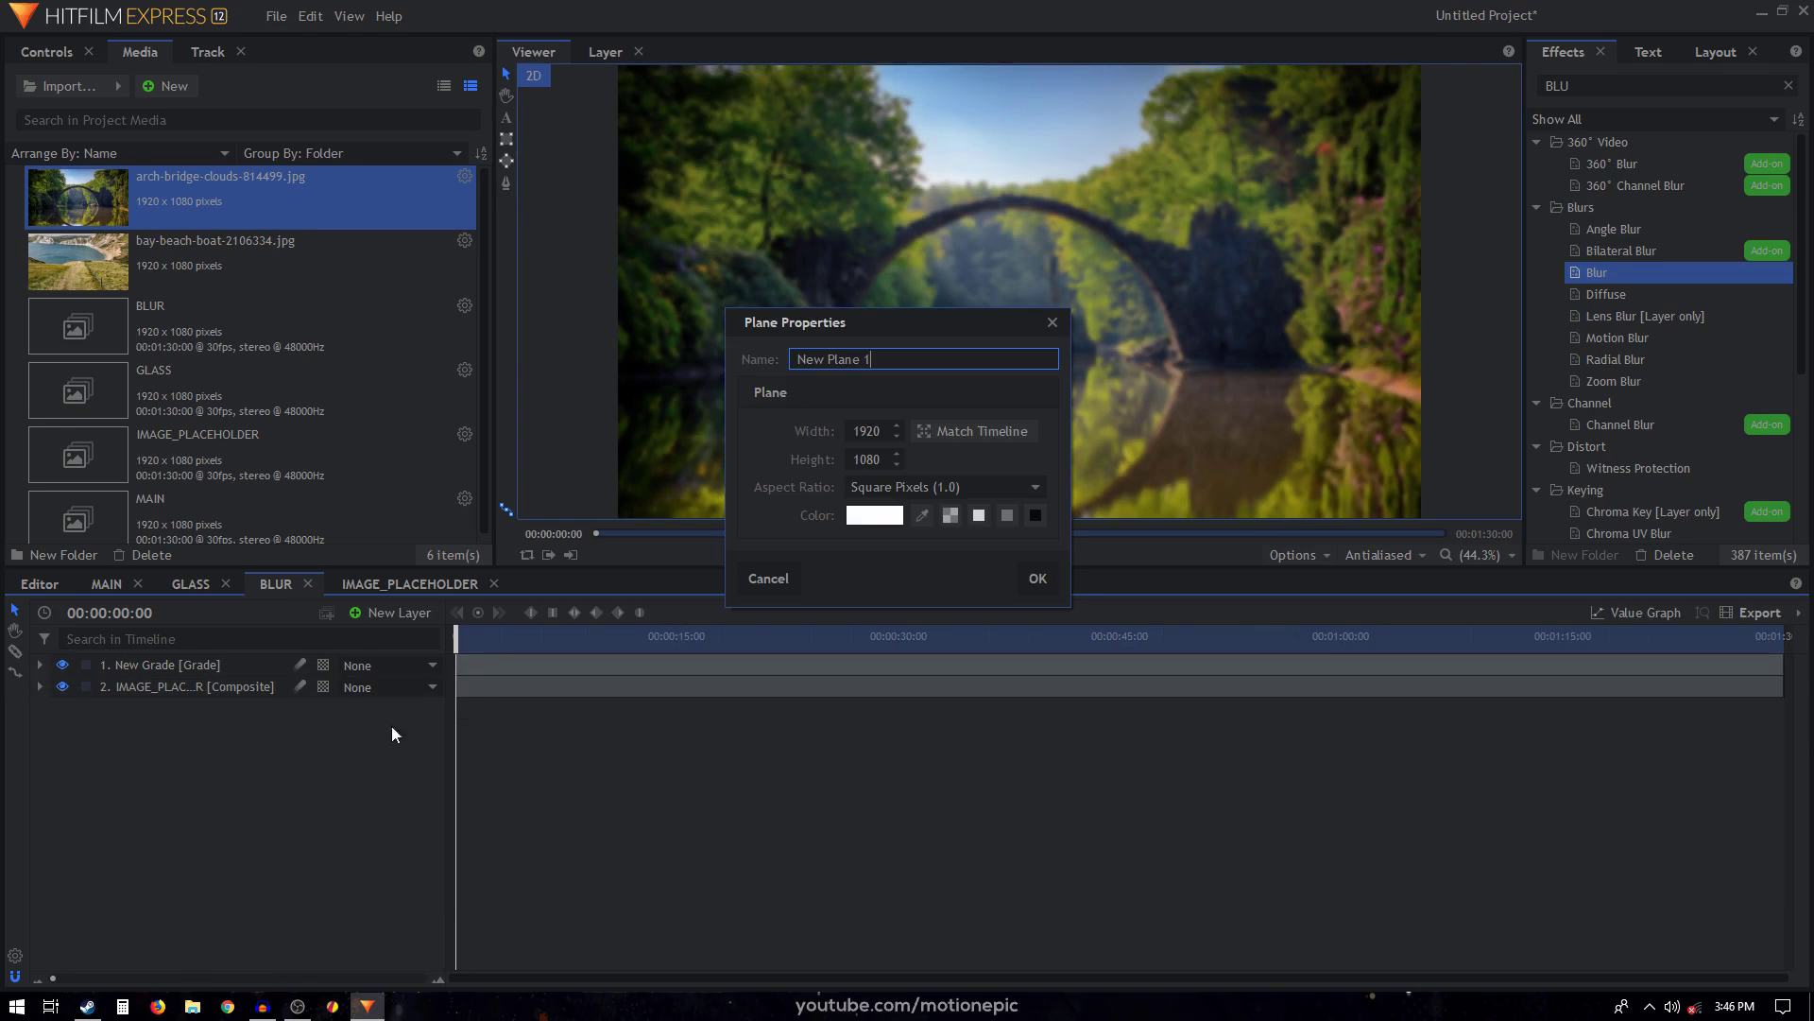
left_click(1038, 578)
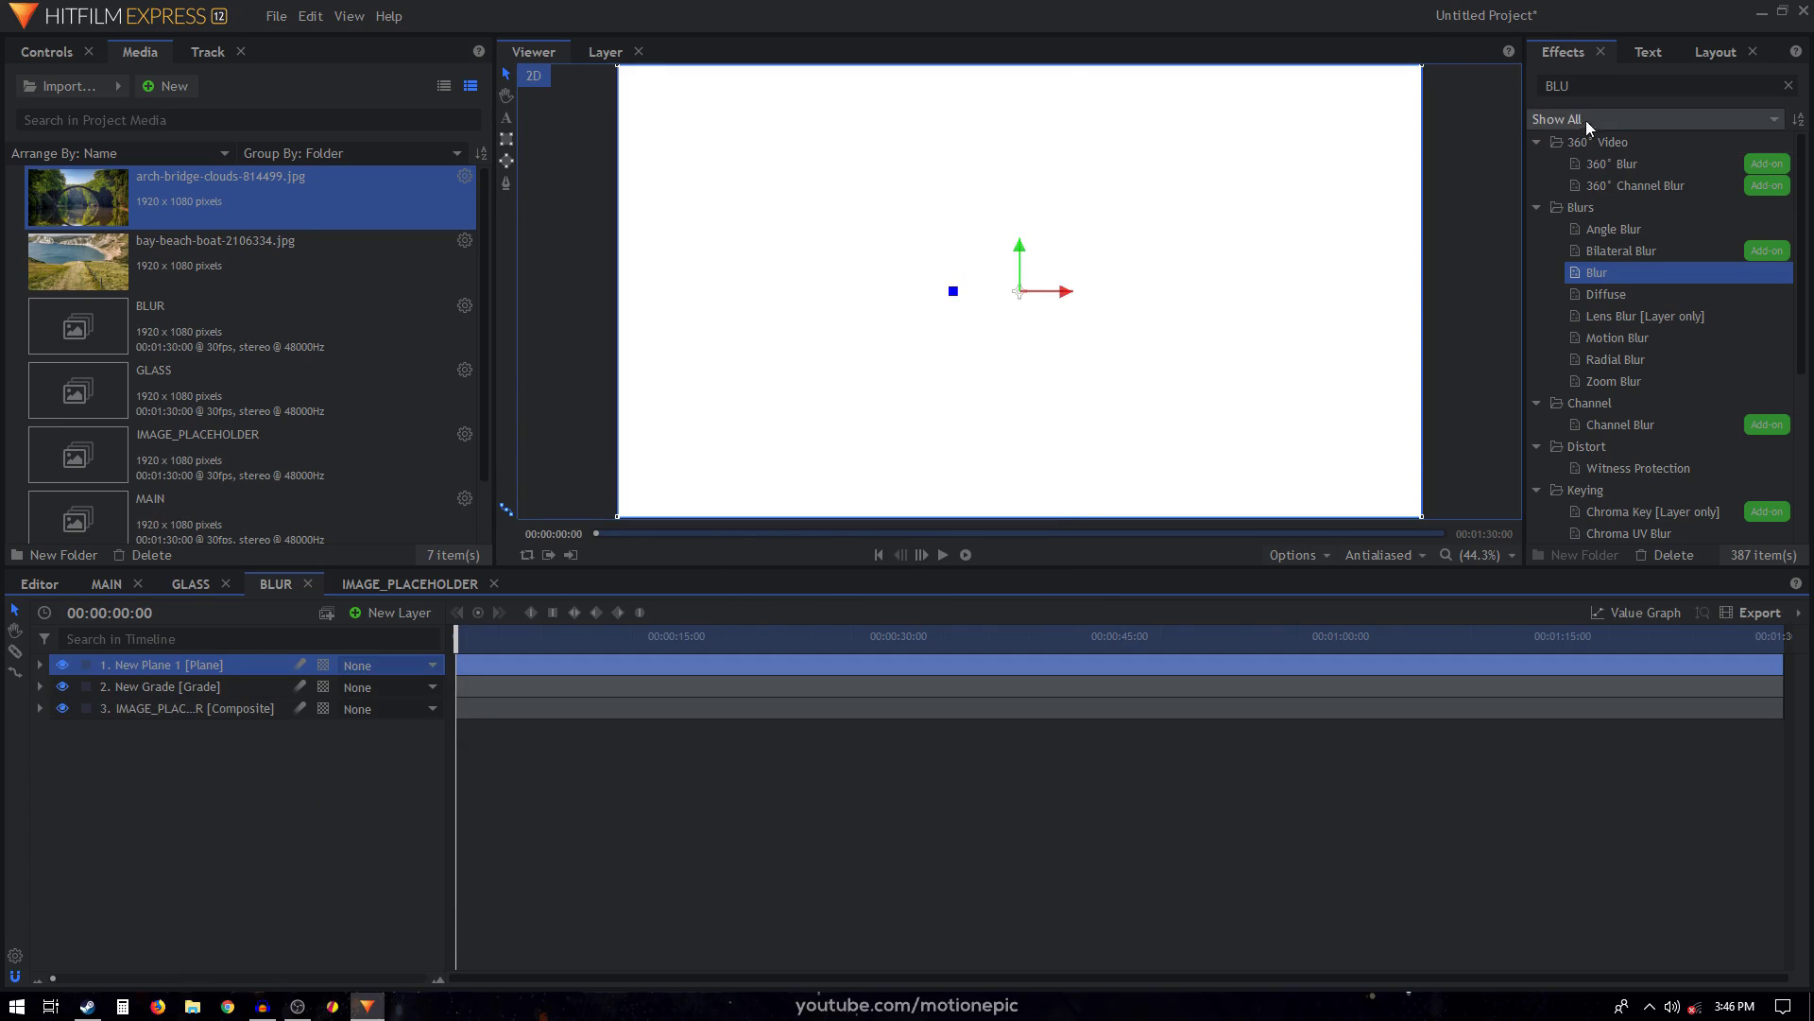
Give the plane a Color Gradient: Normal blend, 100% opacity, black end at bottom, 40% ramp scatter.
left_click(1590, 86)
double_click(1590, 86)
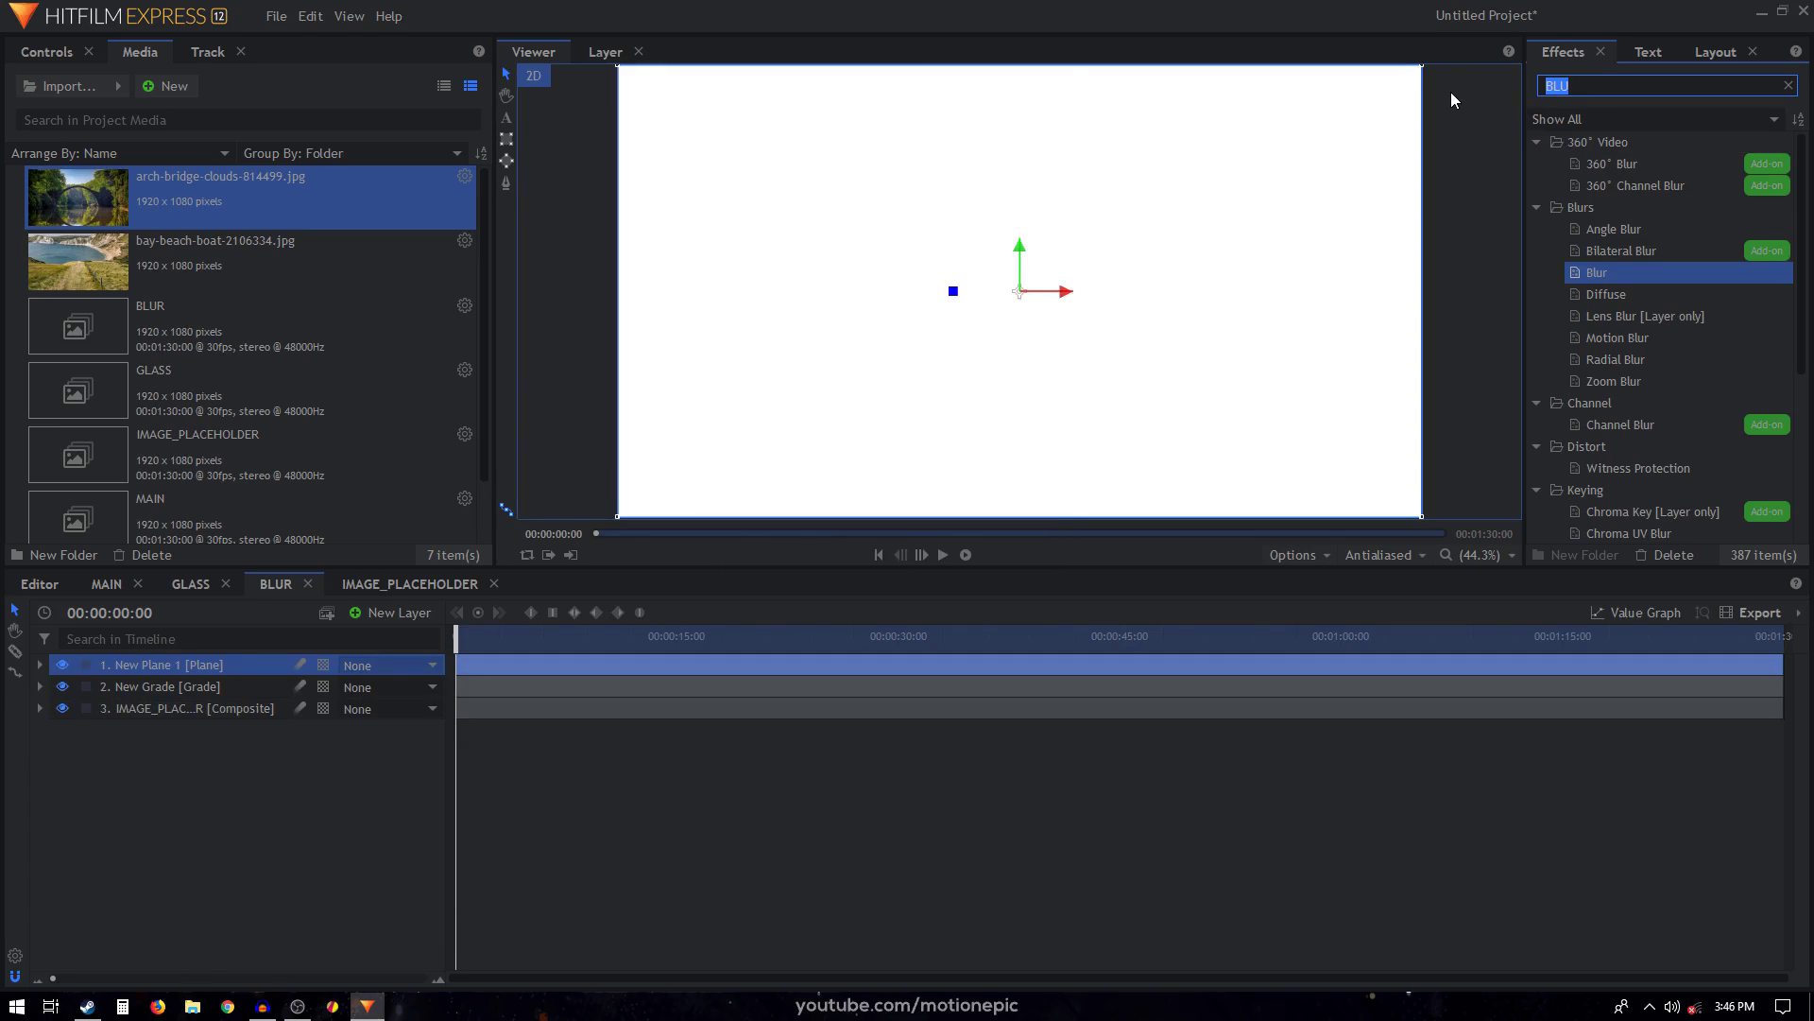
type("GRAD")
left_click_drag(1627, 229, 364, 719)
left_click_drag(170, 665, 170, 665)
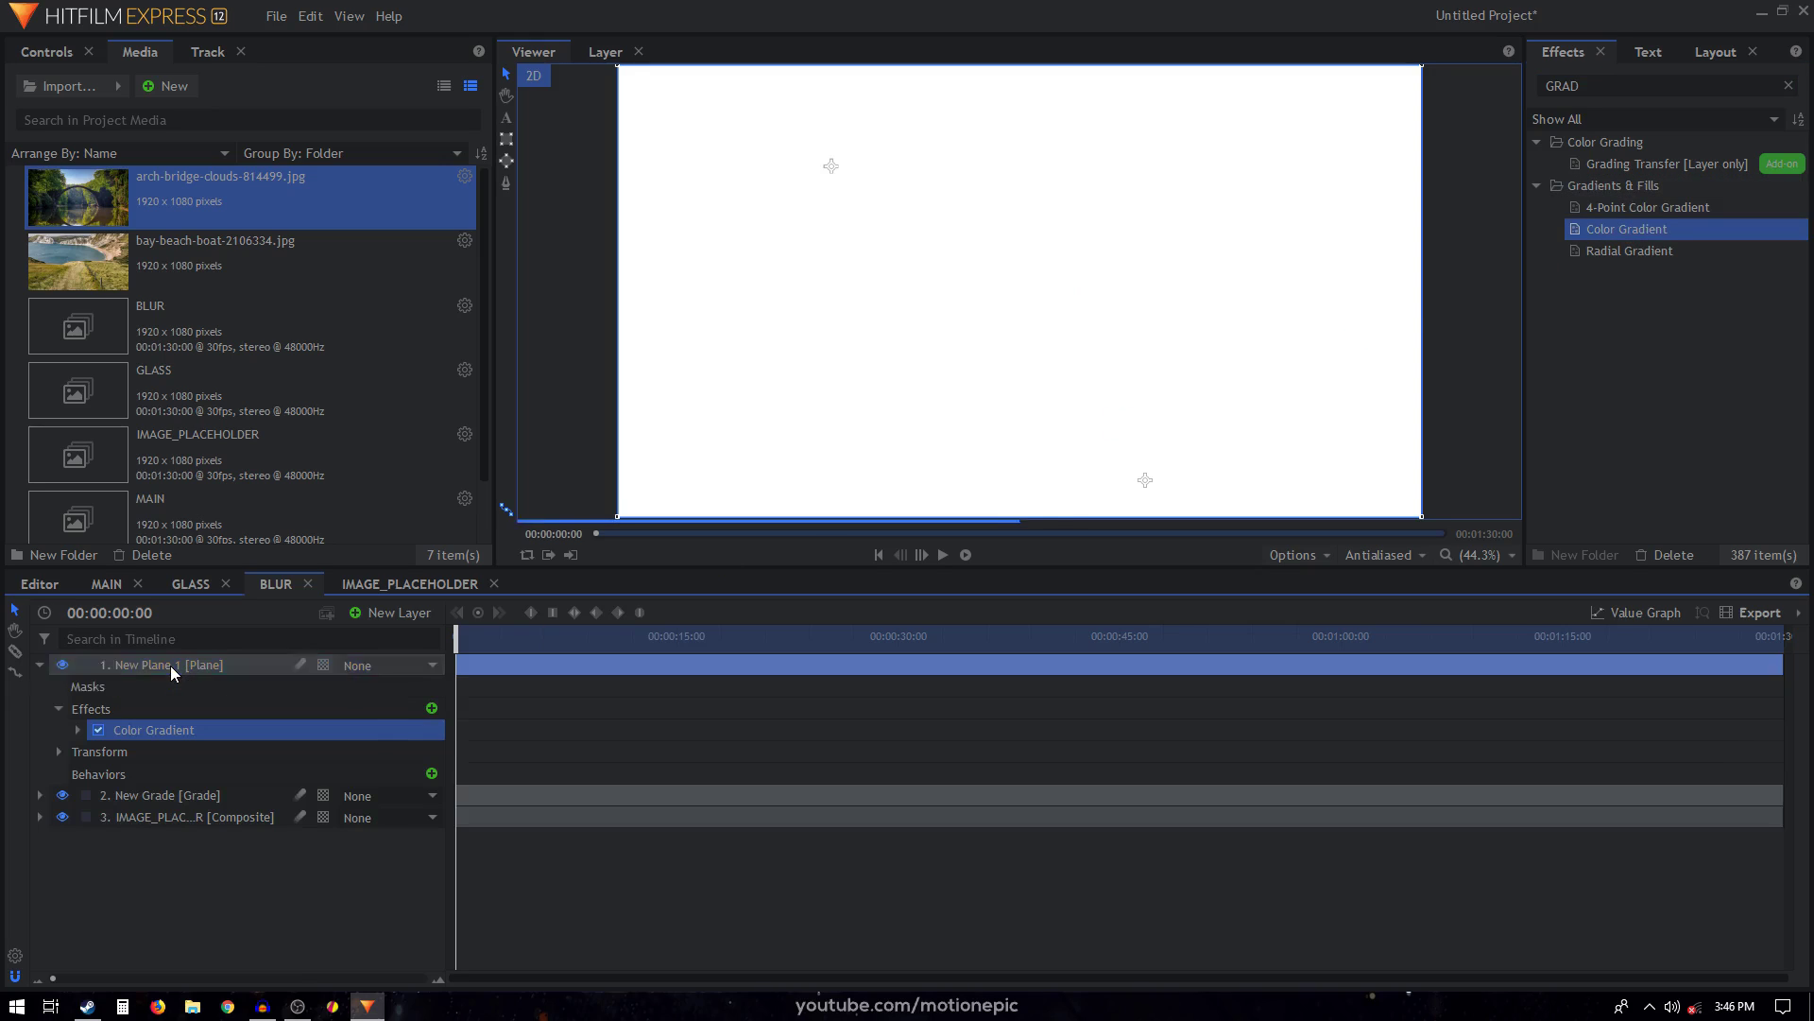
left_click(76, 731)
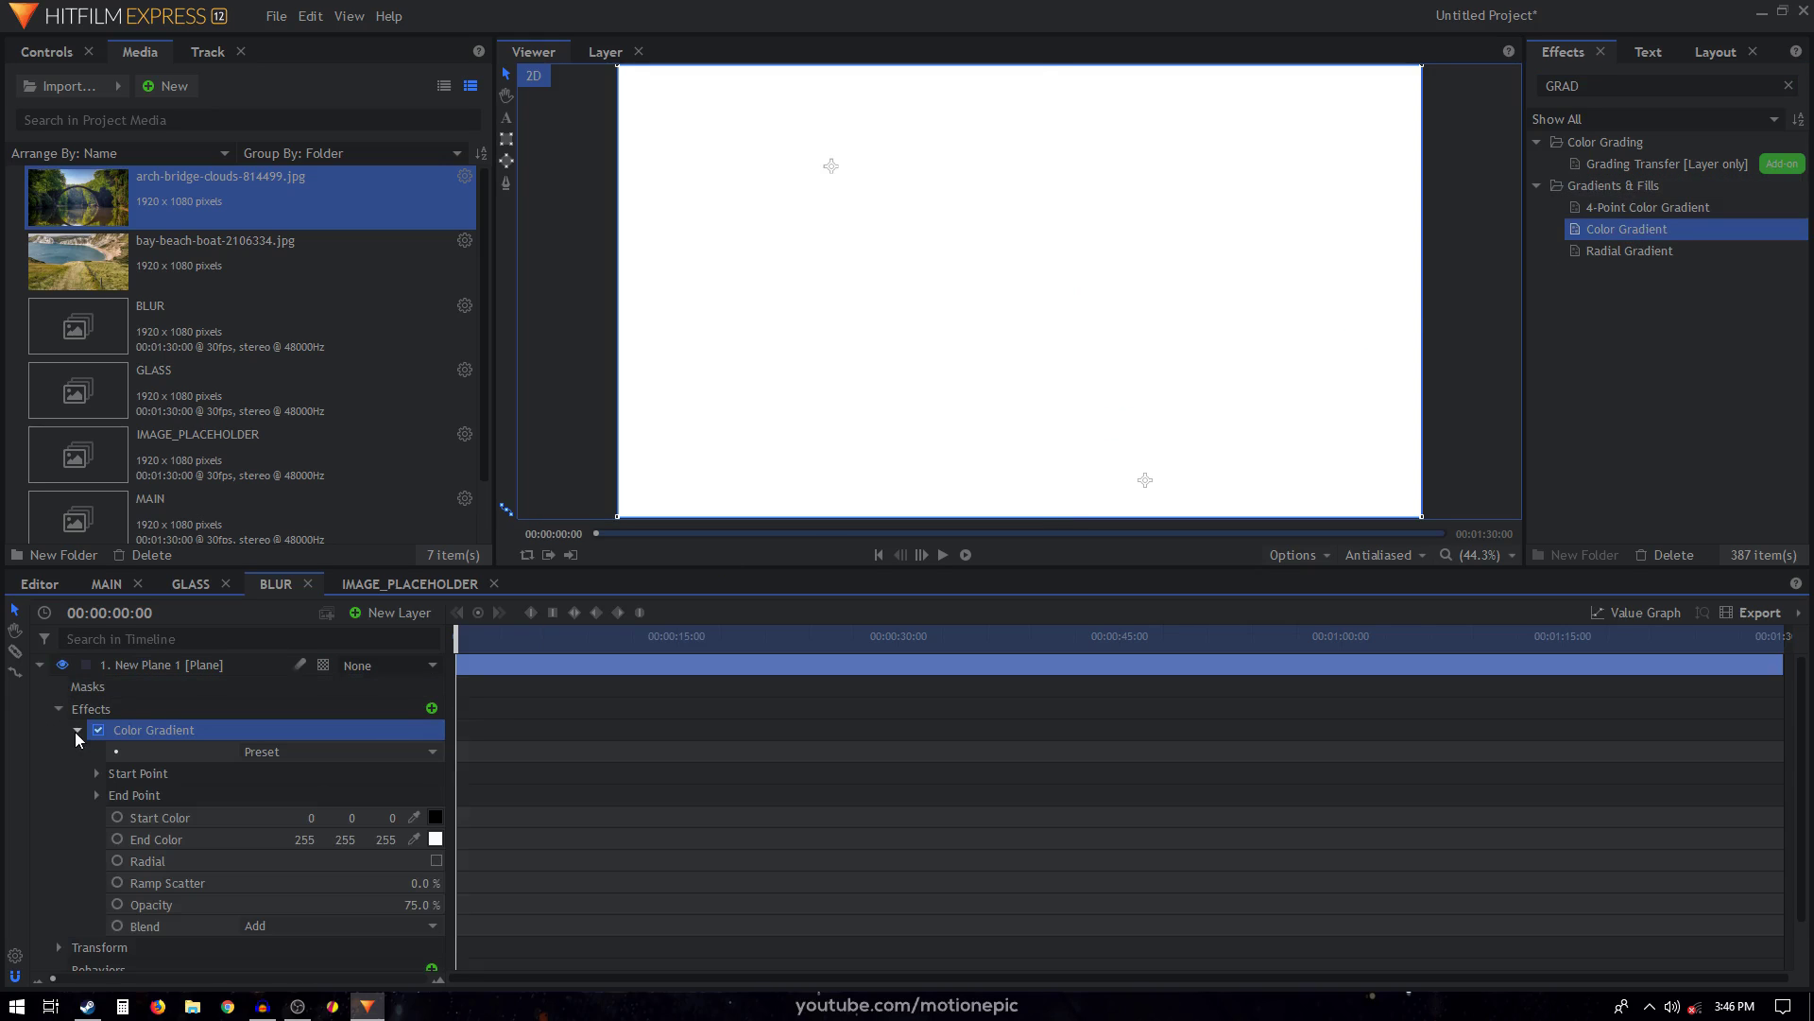
left_click(280, 926)
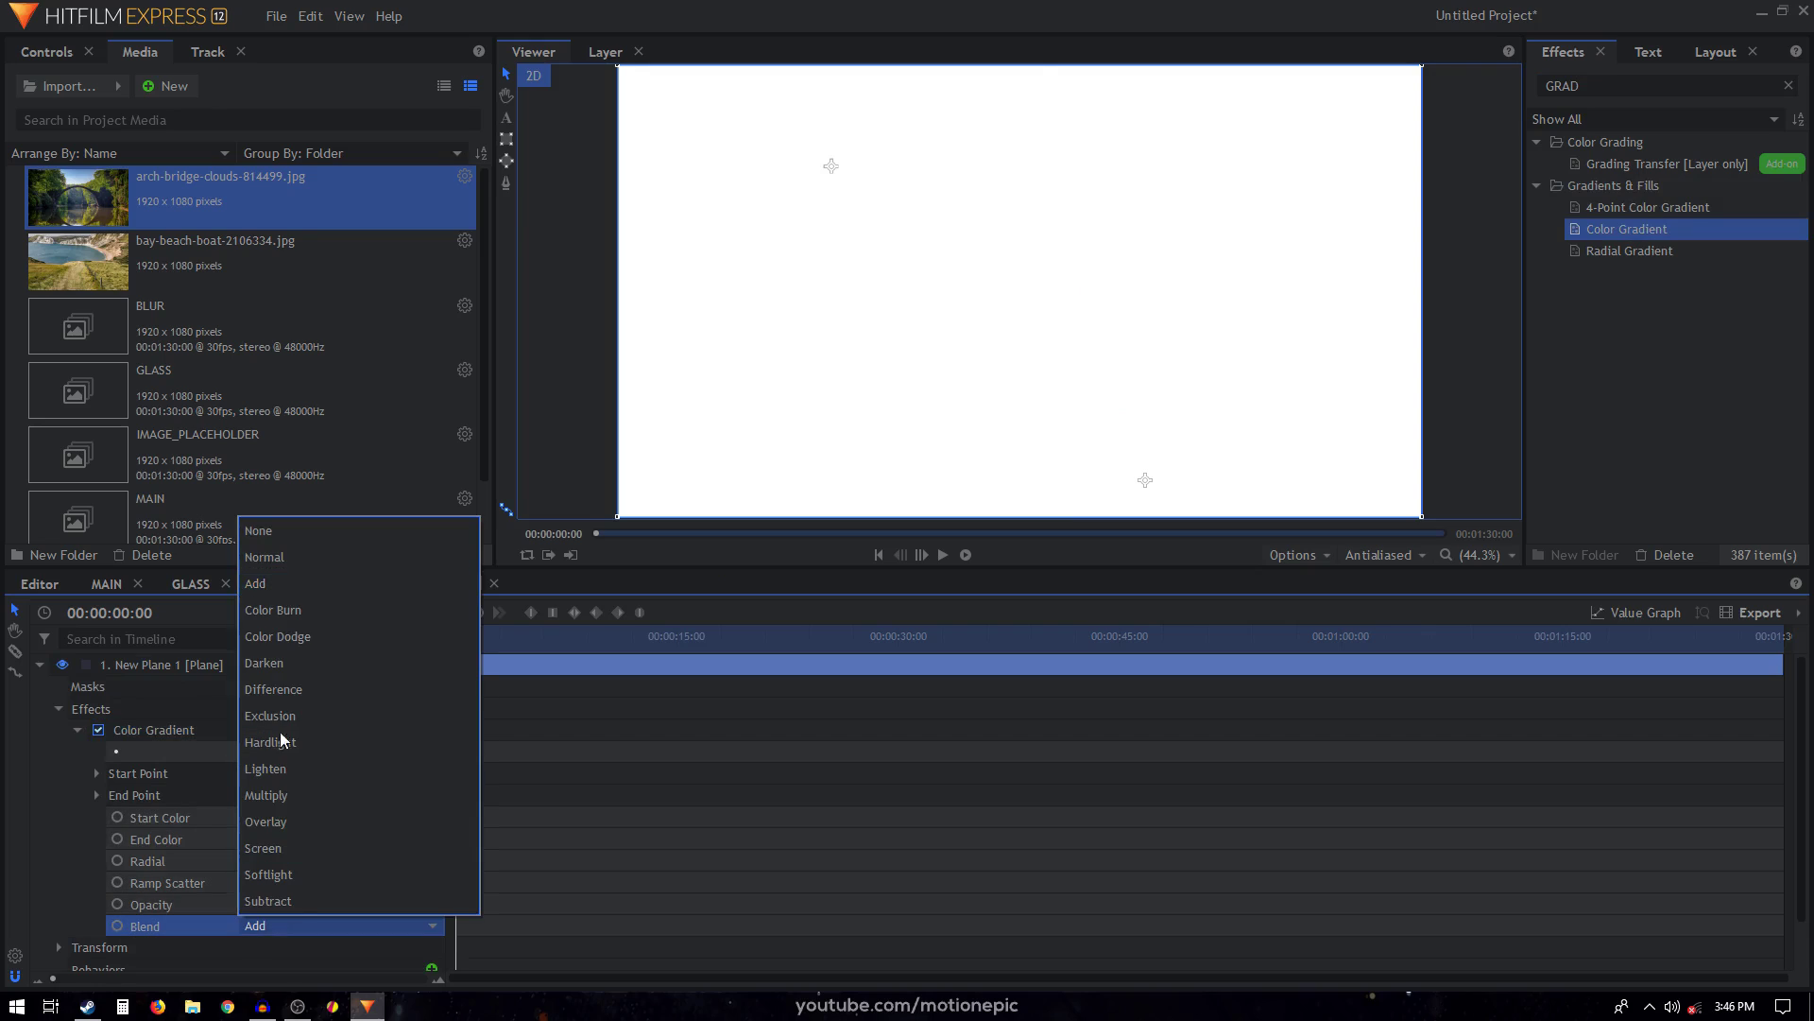
left_click(249, 557)
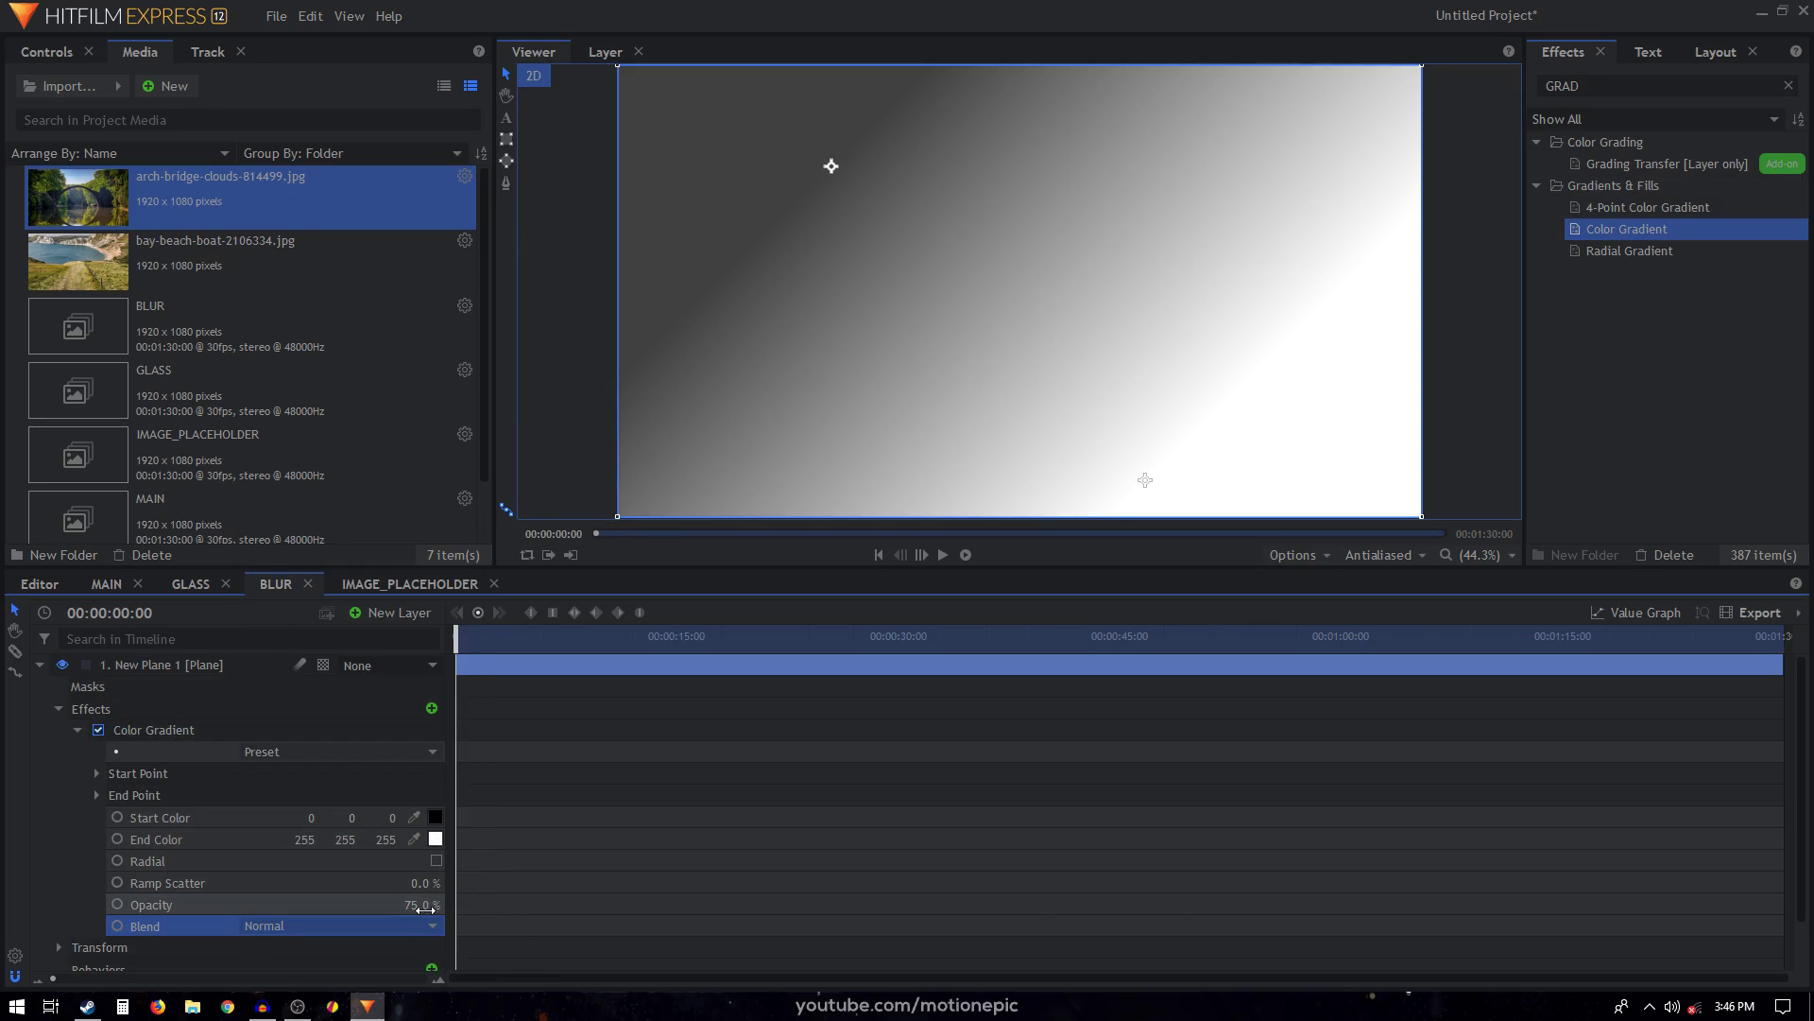
left_click_drag(425, 910, 444, 902)
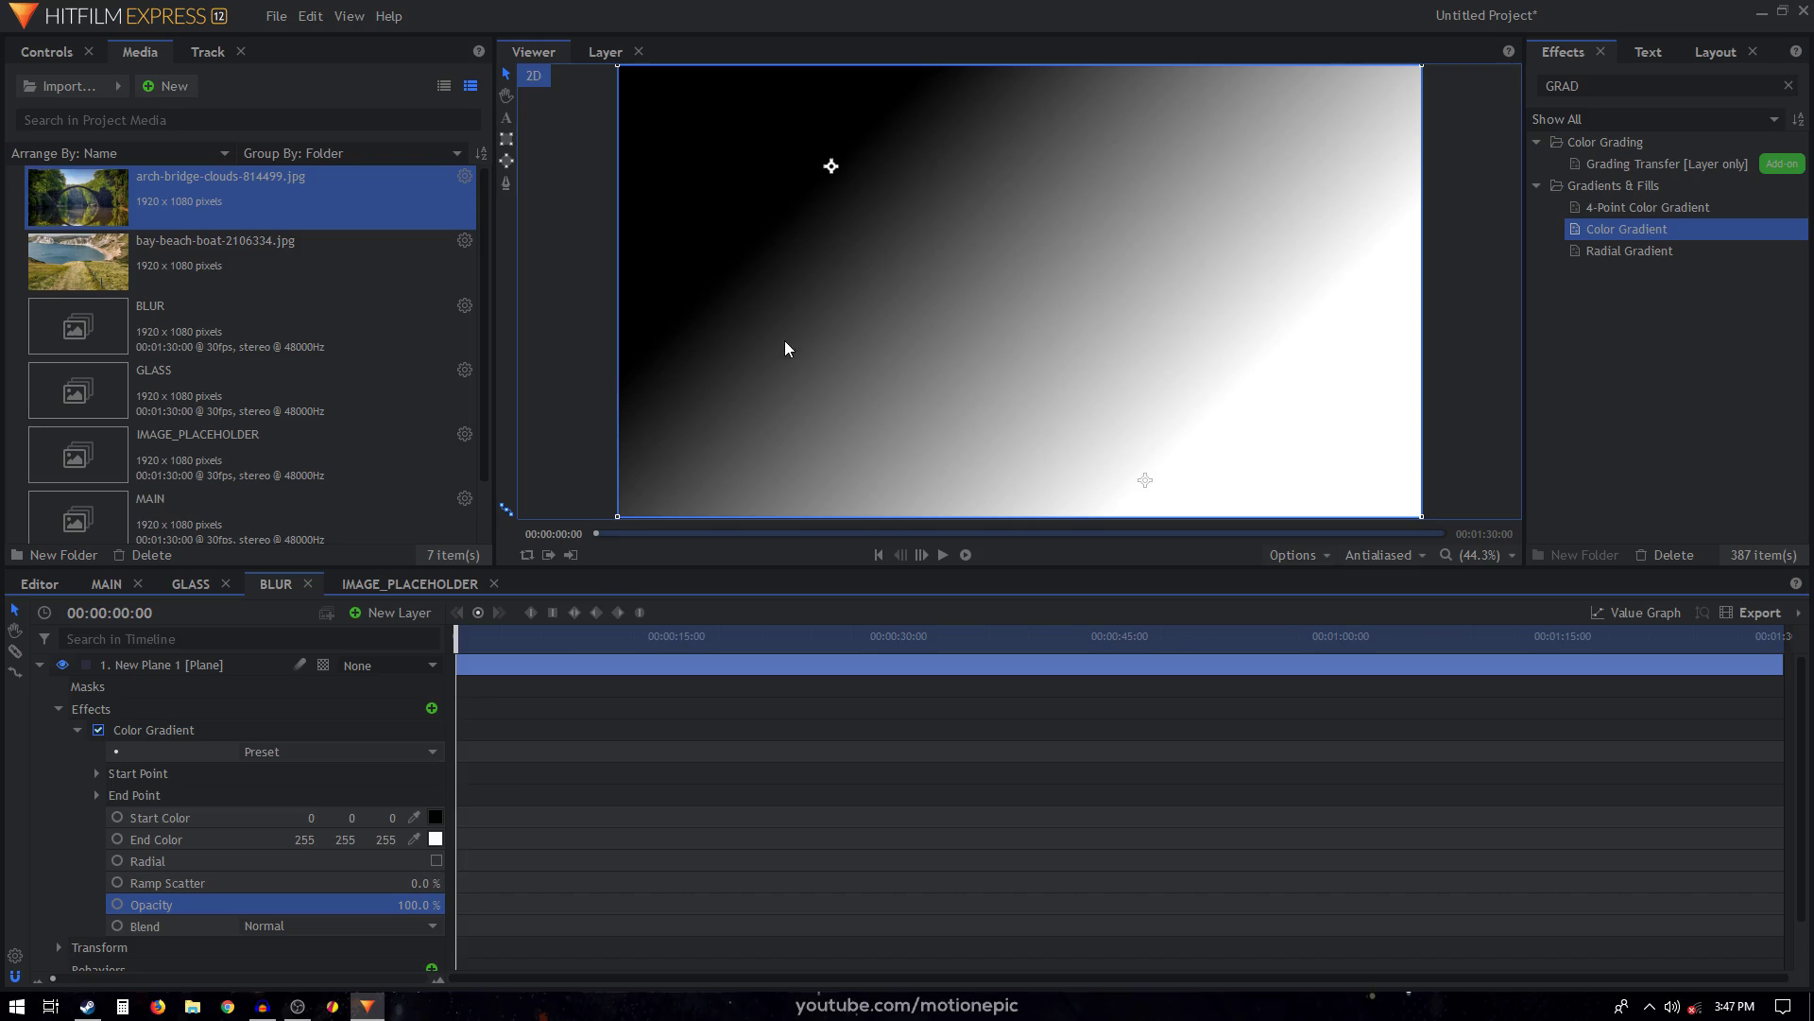
left_click_drag(831, 166, 1034, 130)
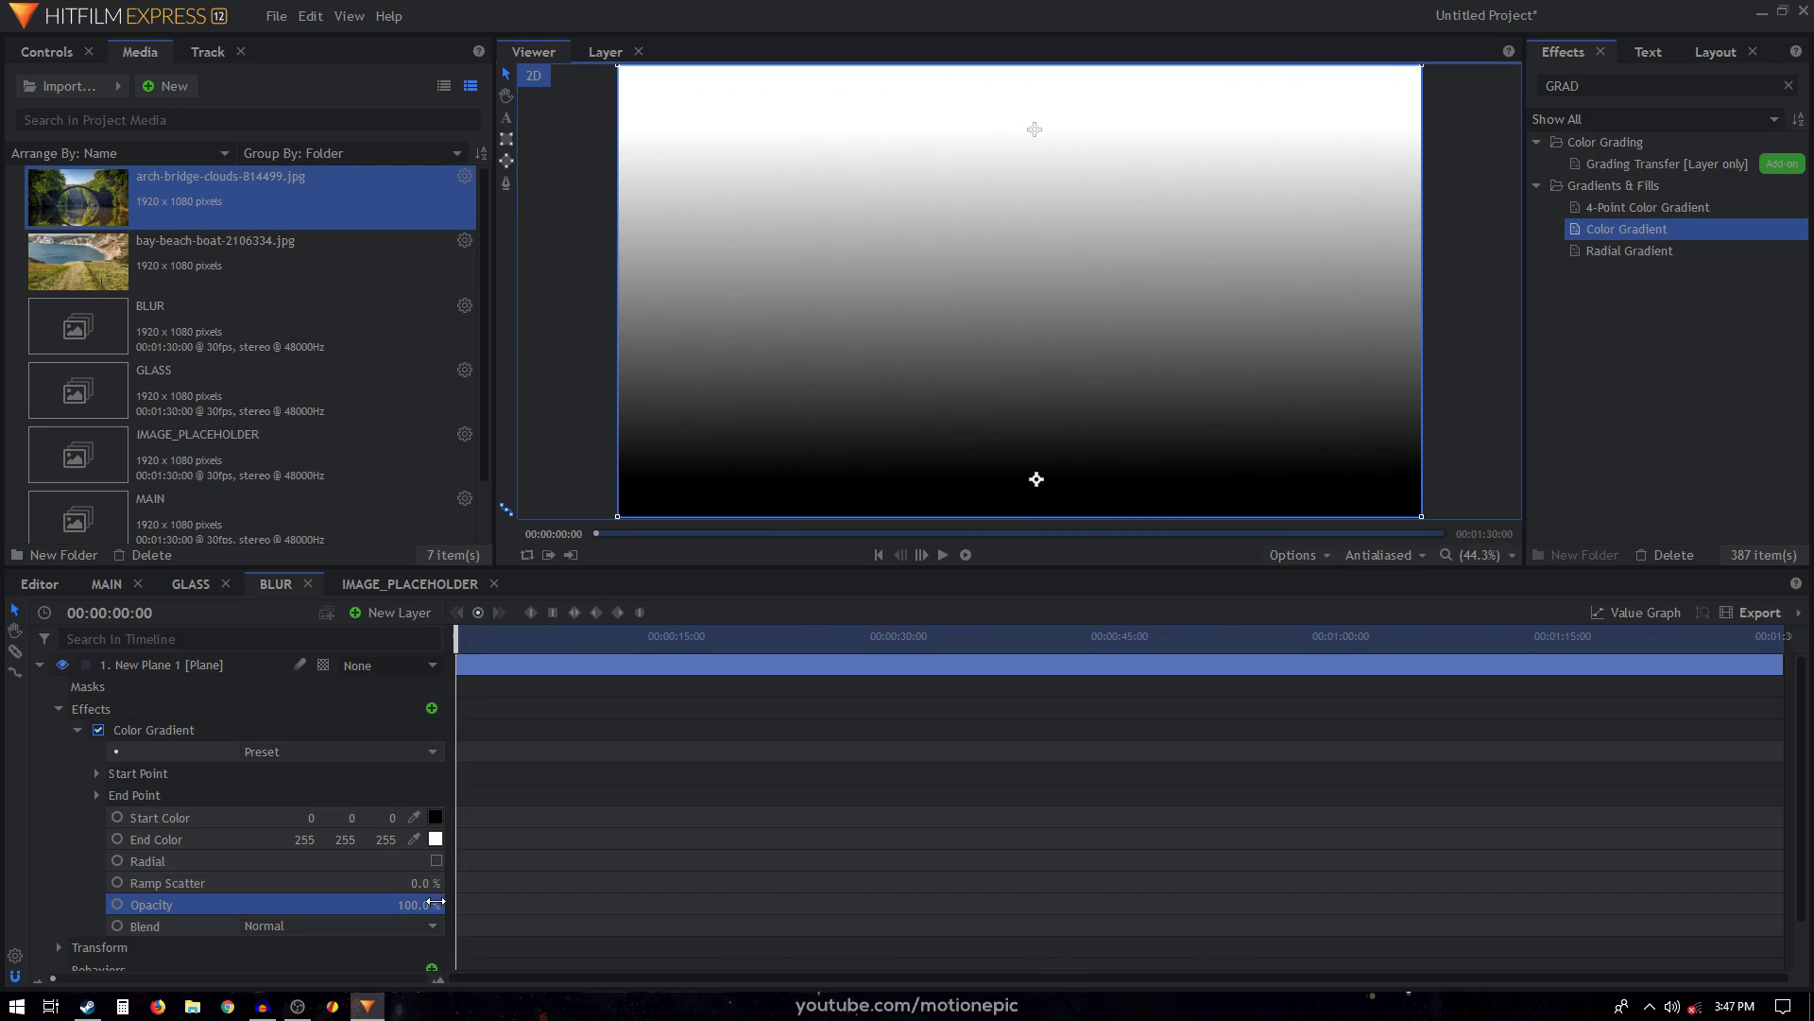
mouse_move(430, 882)
left_mouse_down()
mouse_move(461, 883)
mouse_move(421, 884)
left_mouse_up()
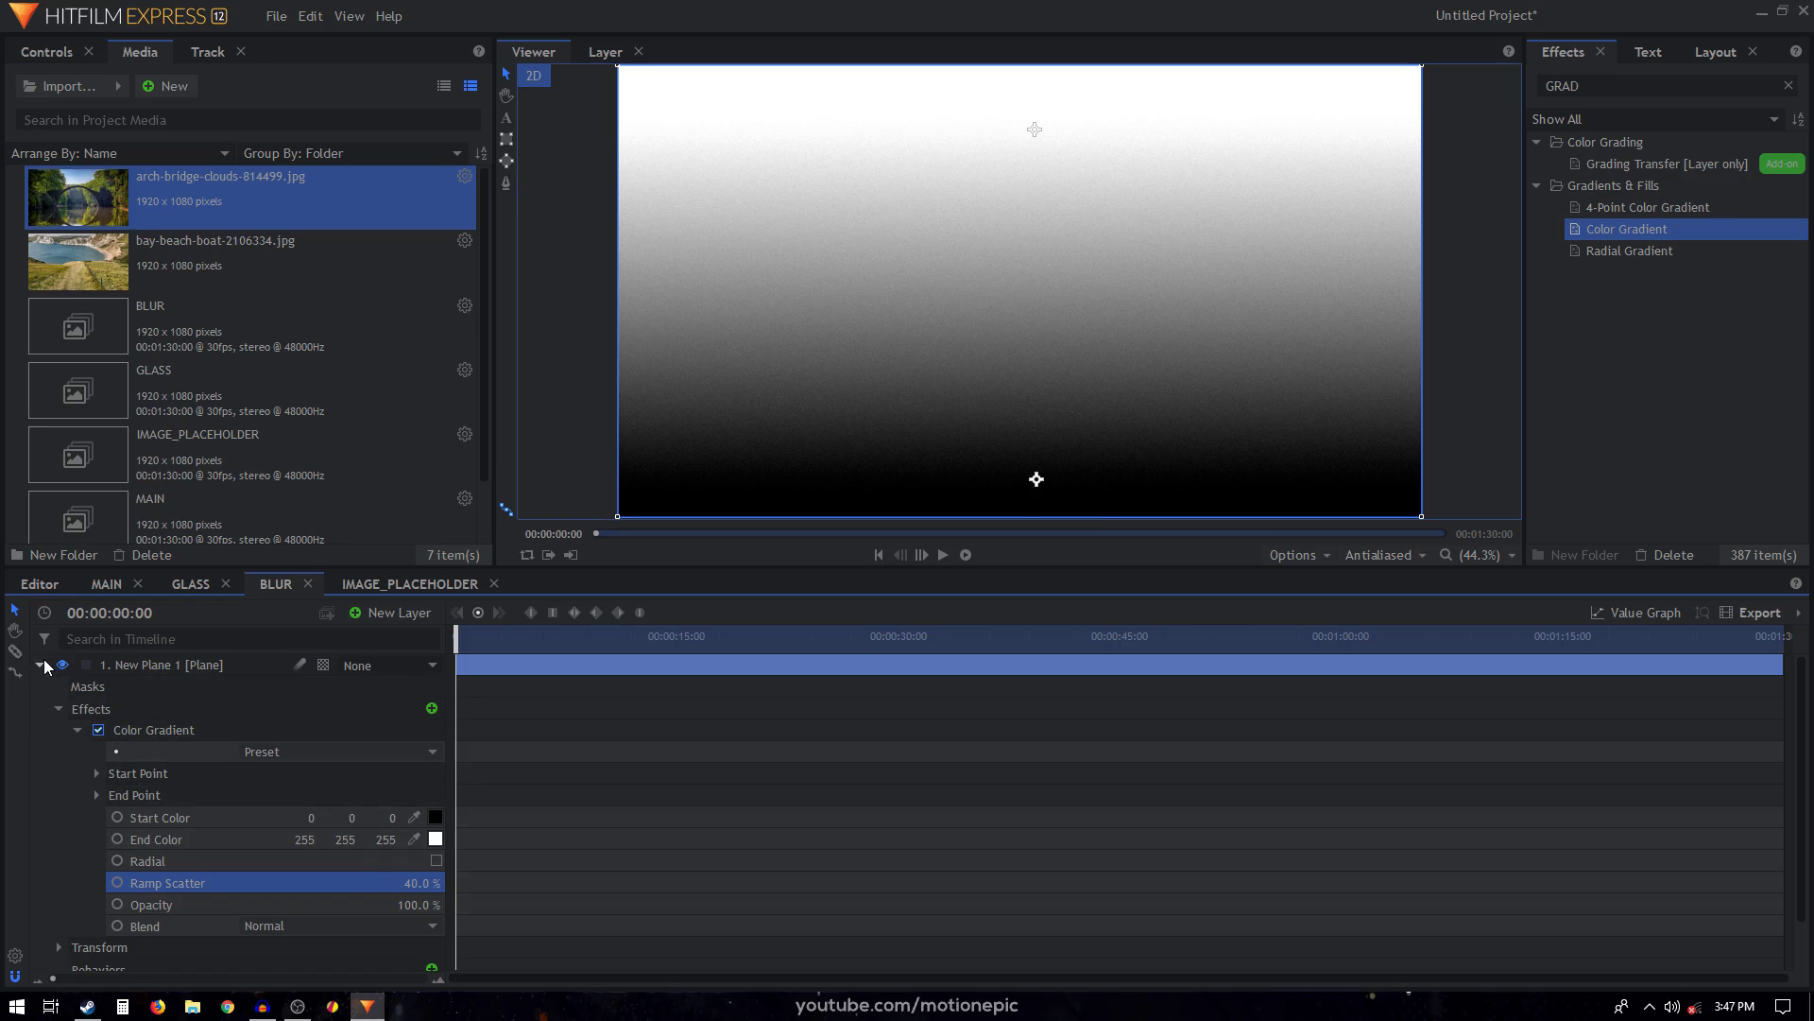
Set the New Plane 1 layer's opacity to 20%.
left_click(58, 710)
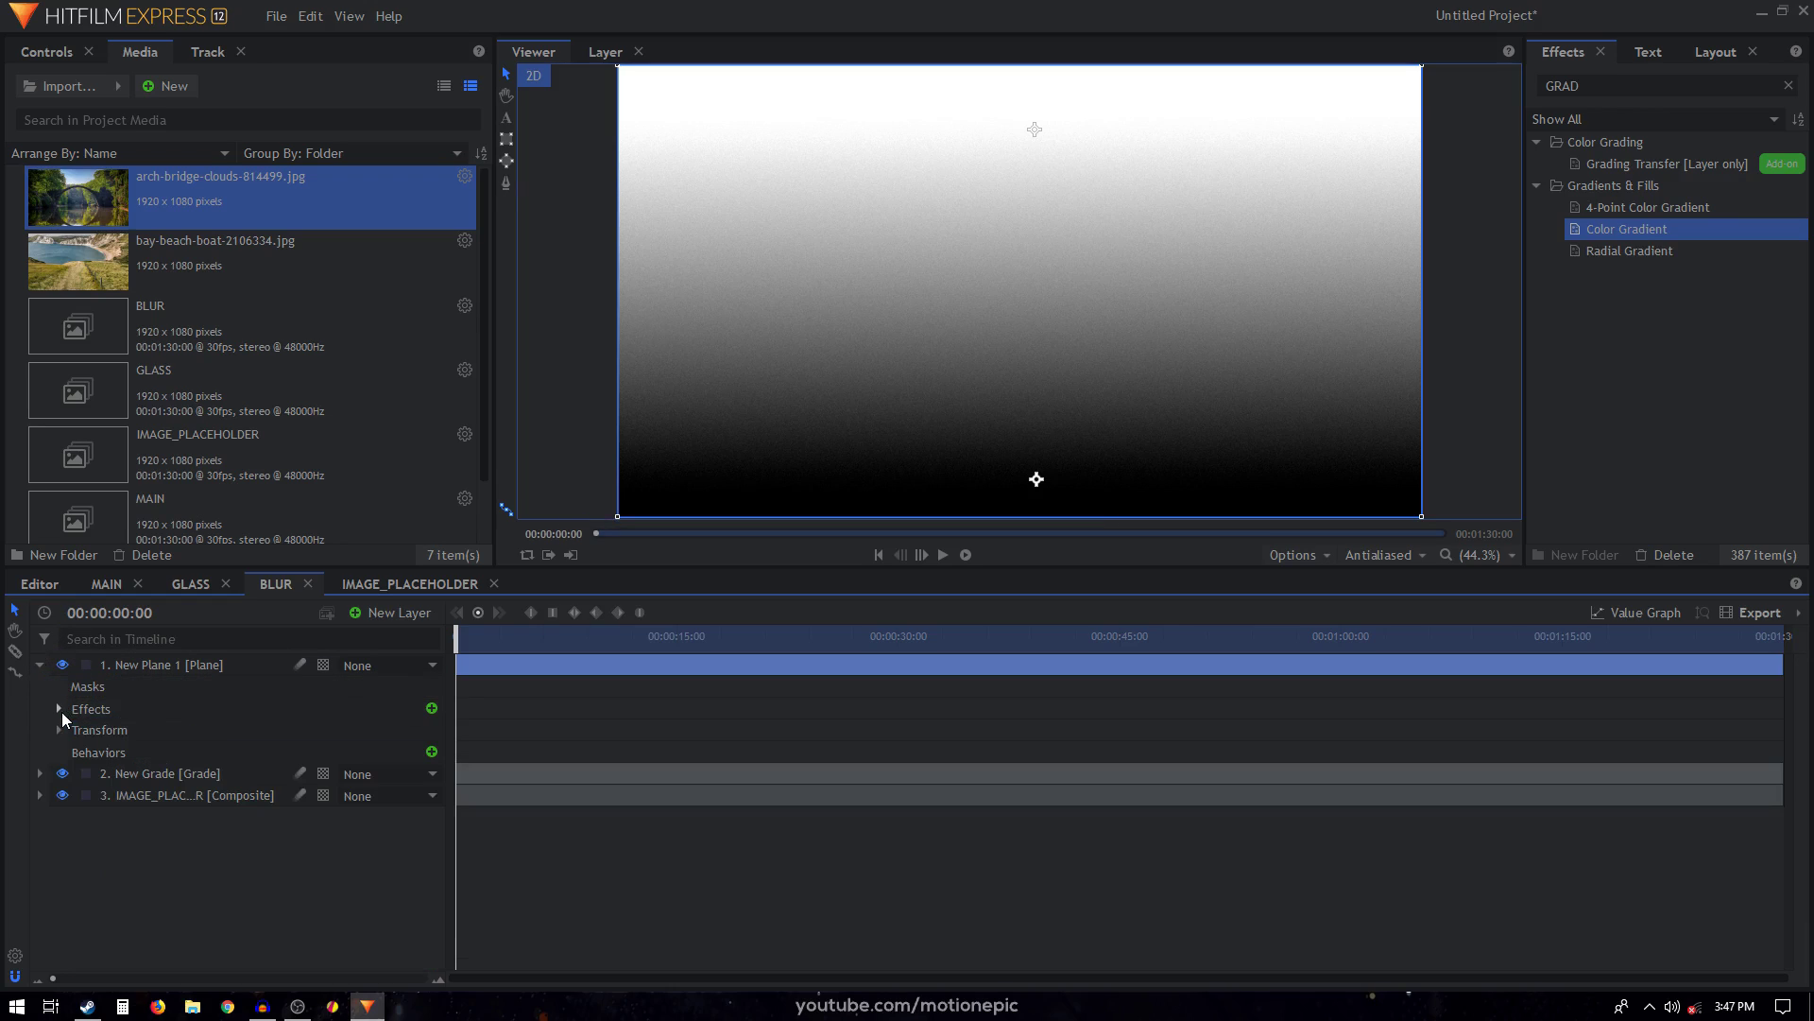
left_click(61, 731)
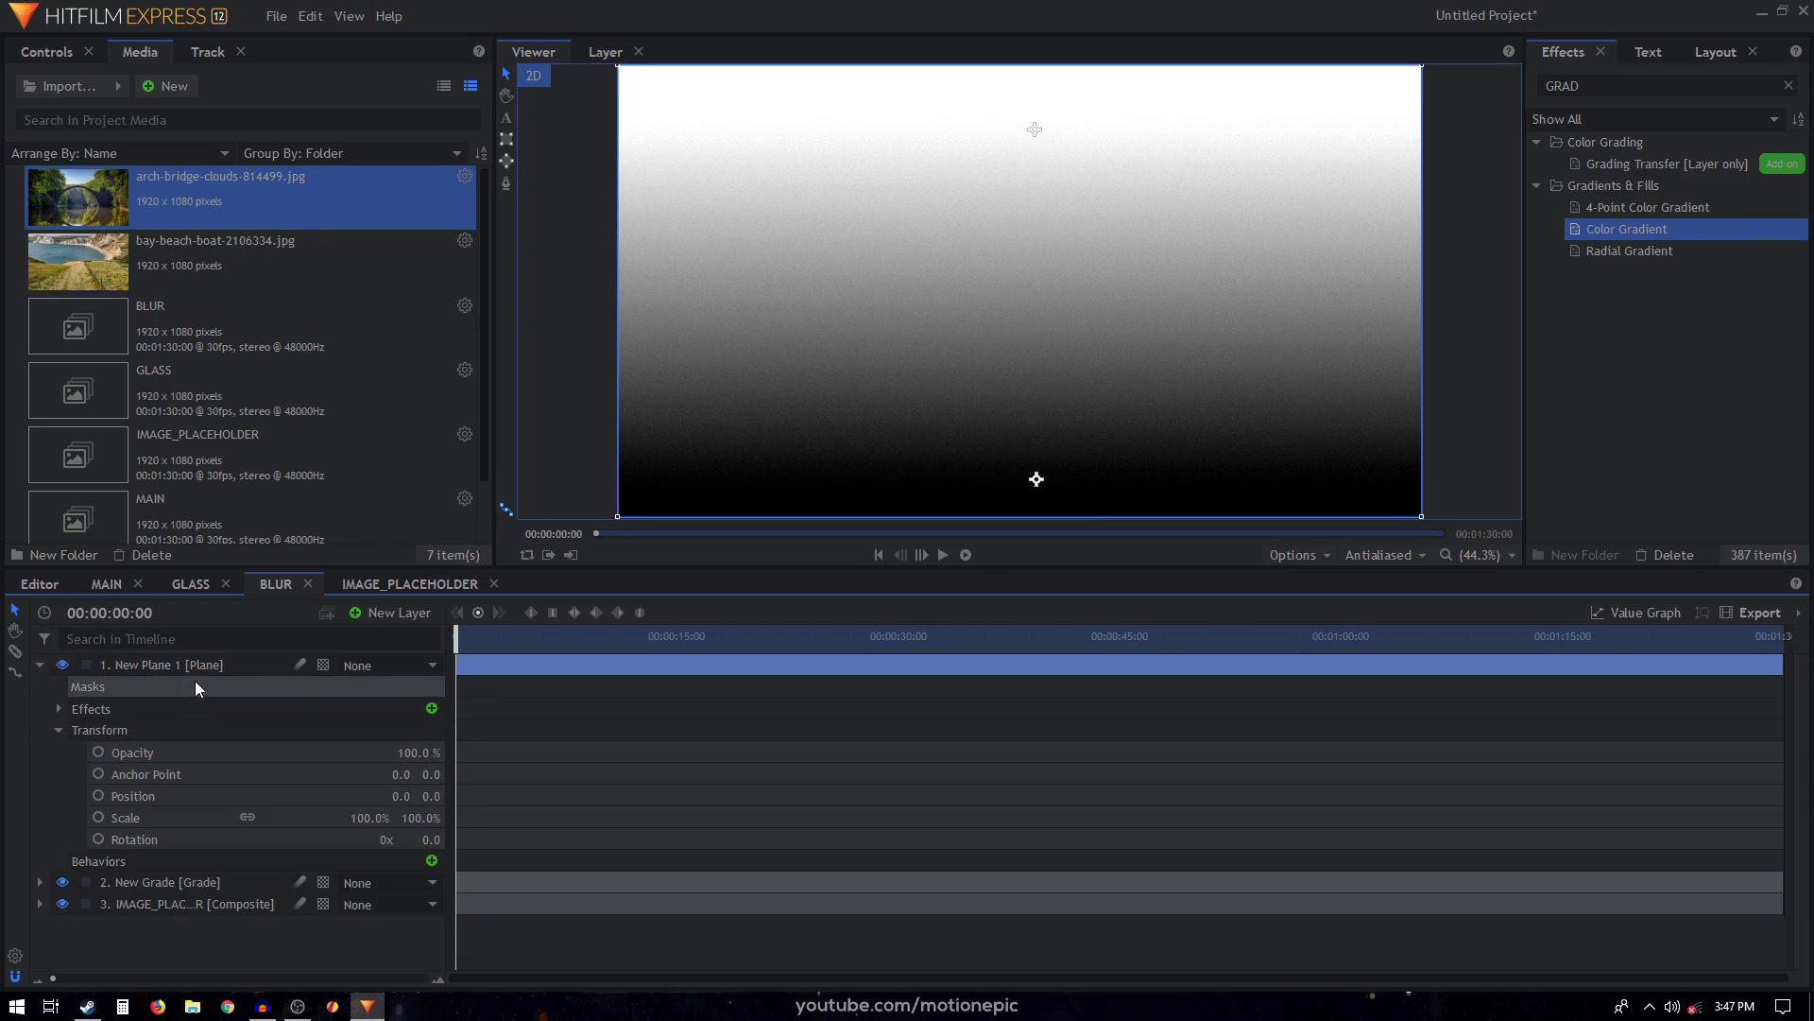
left_click(416, 752)
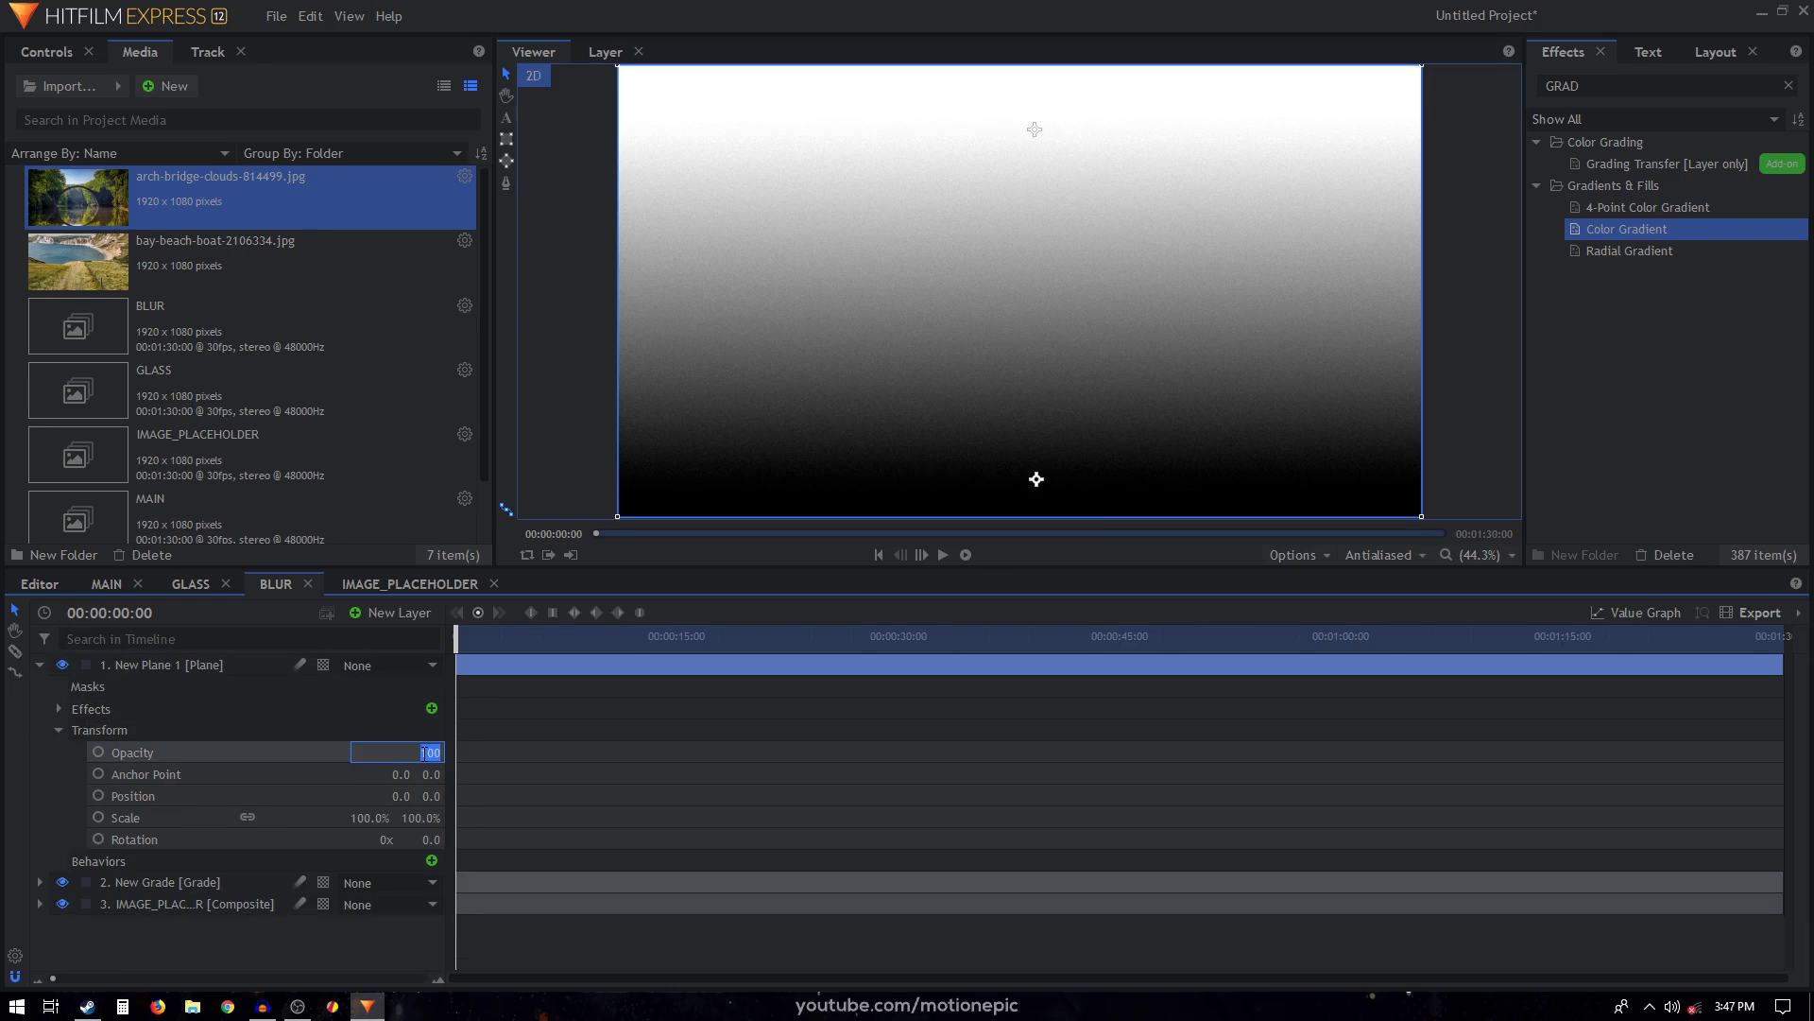
type("20")
key("Return")
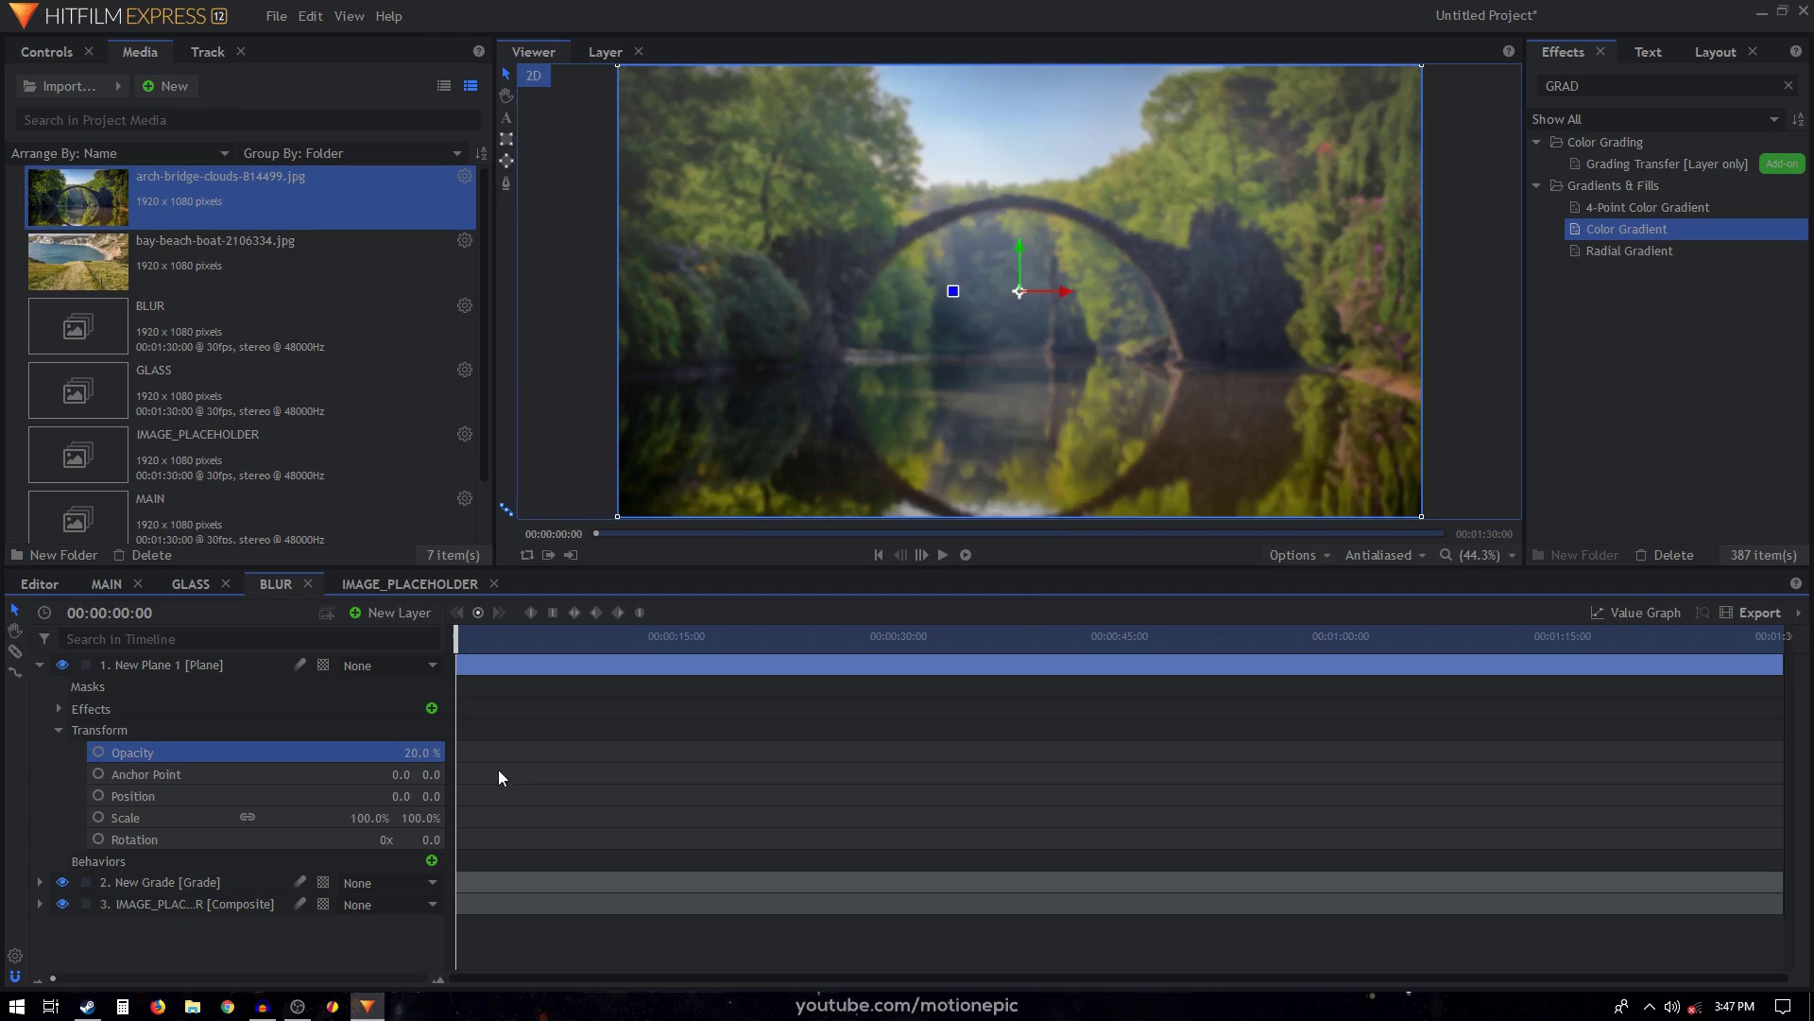
left_click(39, 665)
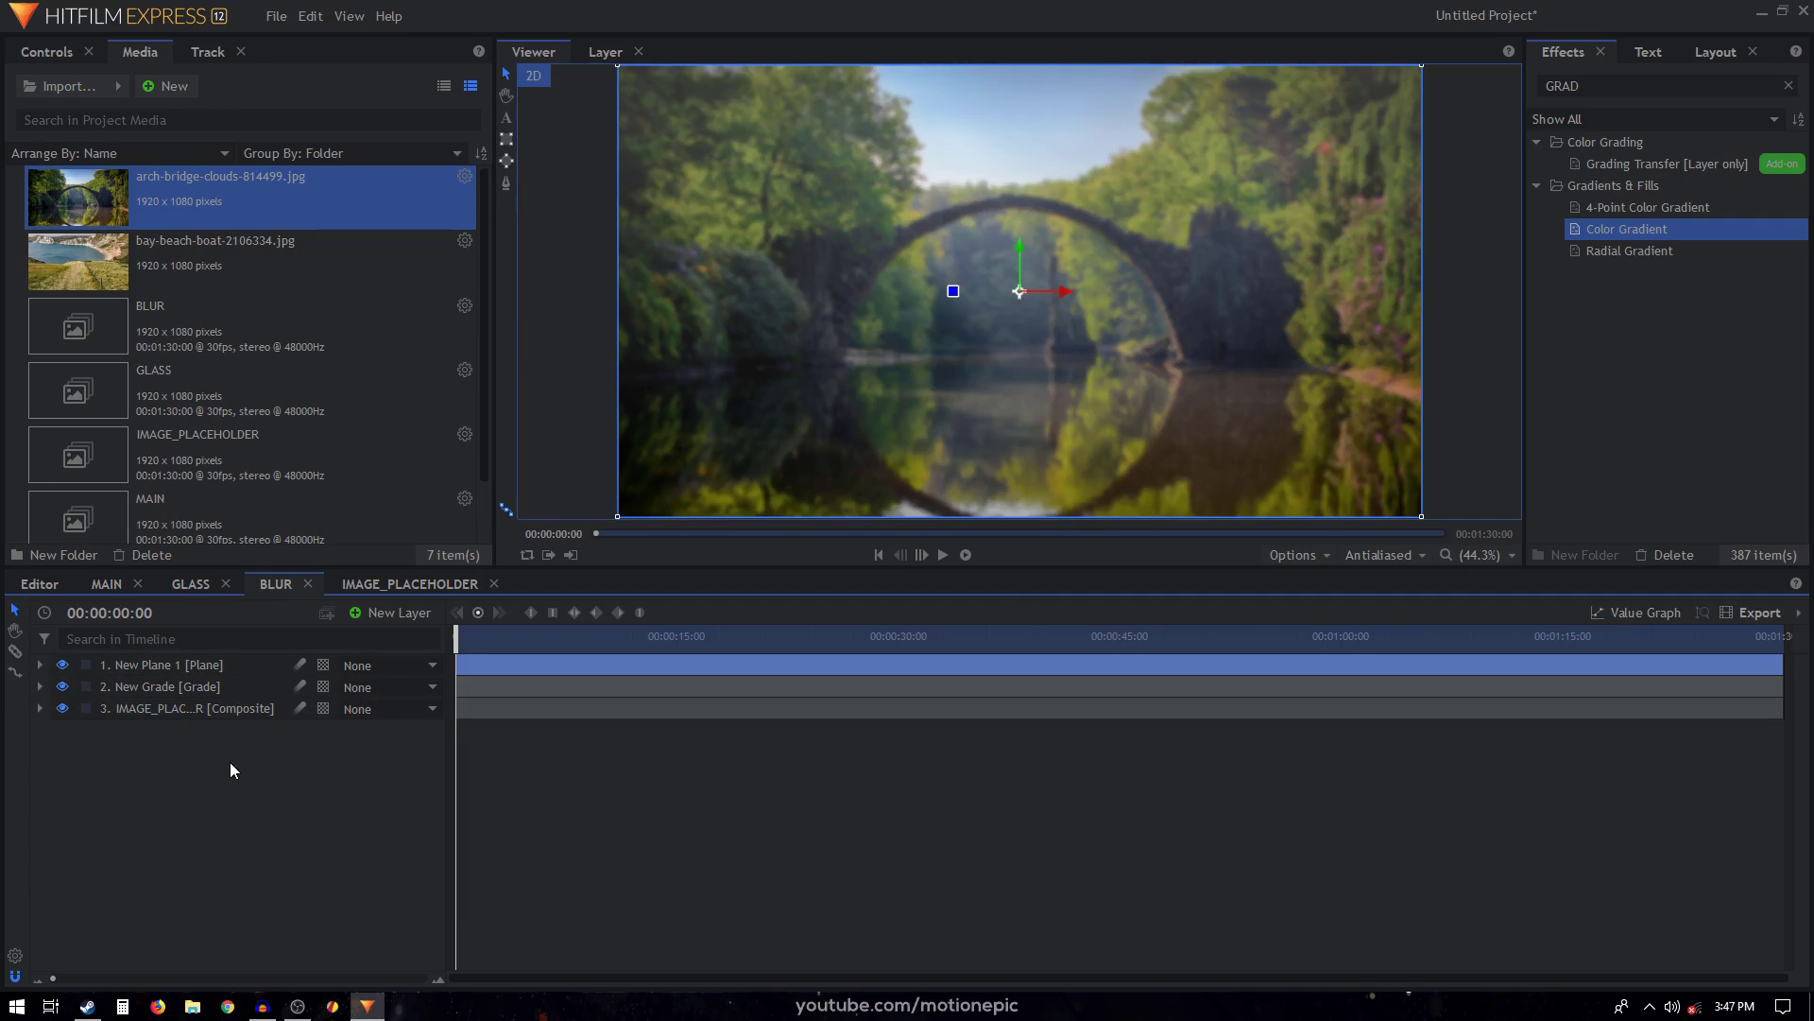
Check IMAGE_PLACEHOLDER and BLUR, and clear the effects search filter, ending in BLUR.
left_click(374, 577)
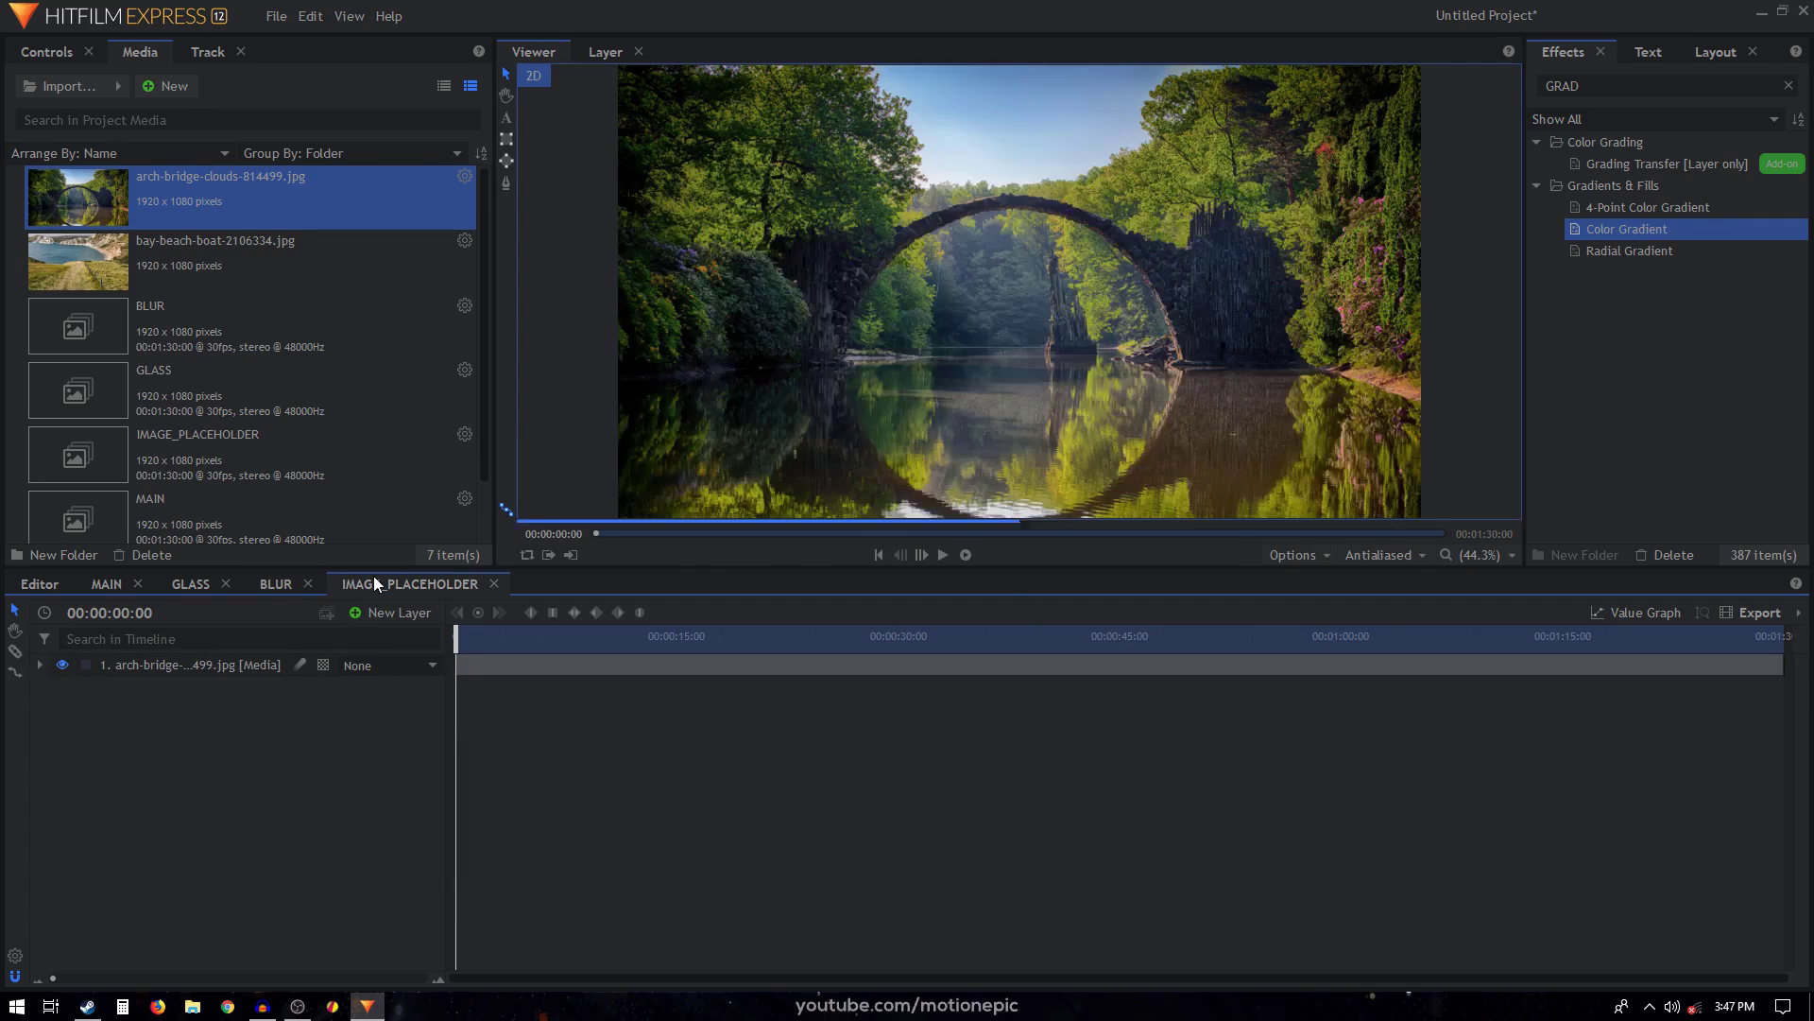
left_click(149, 666)
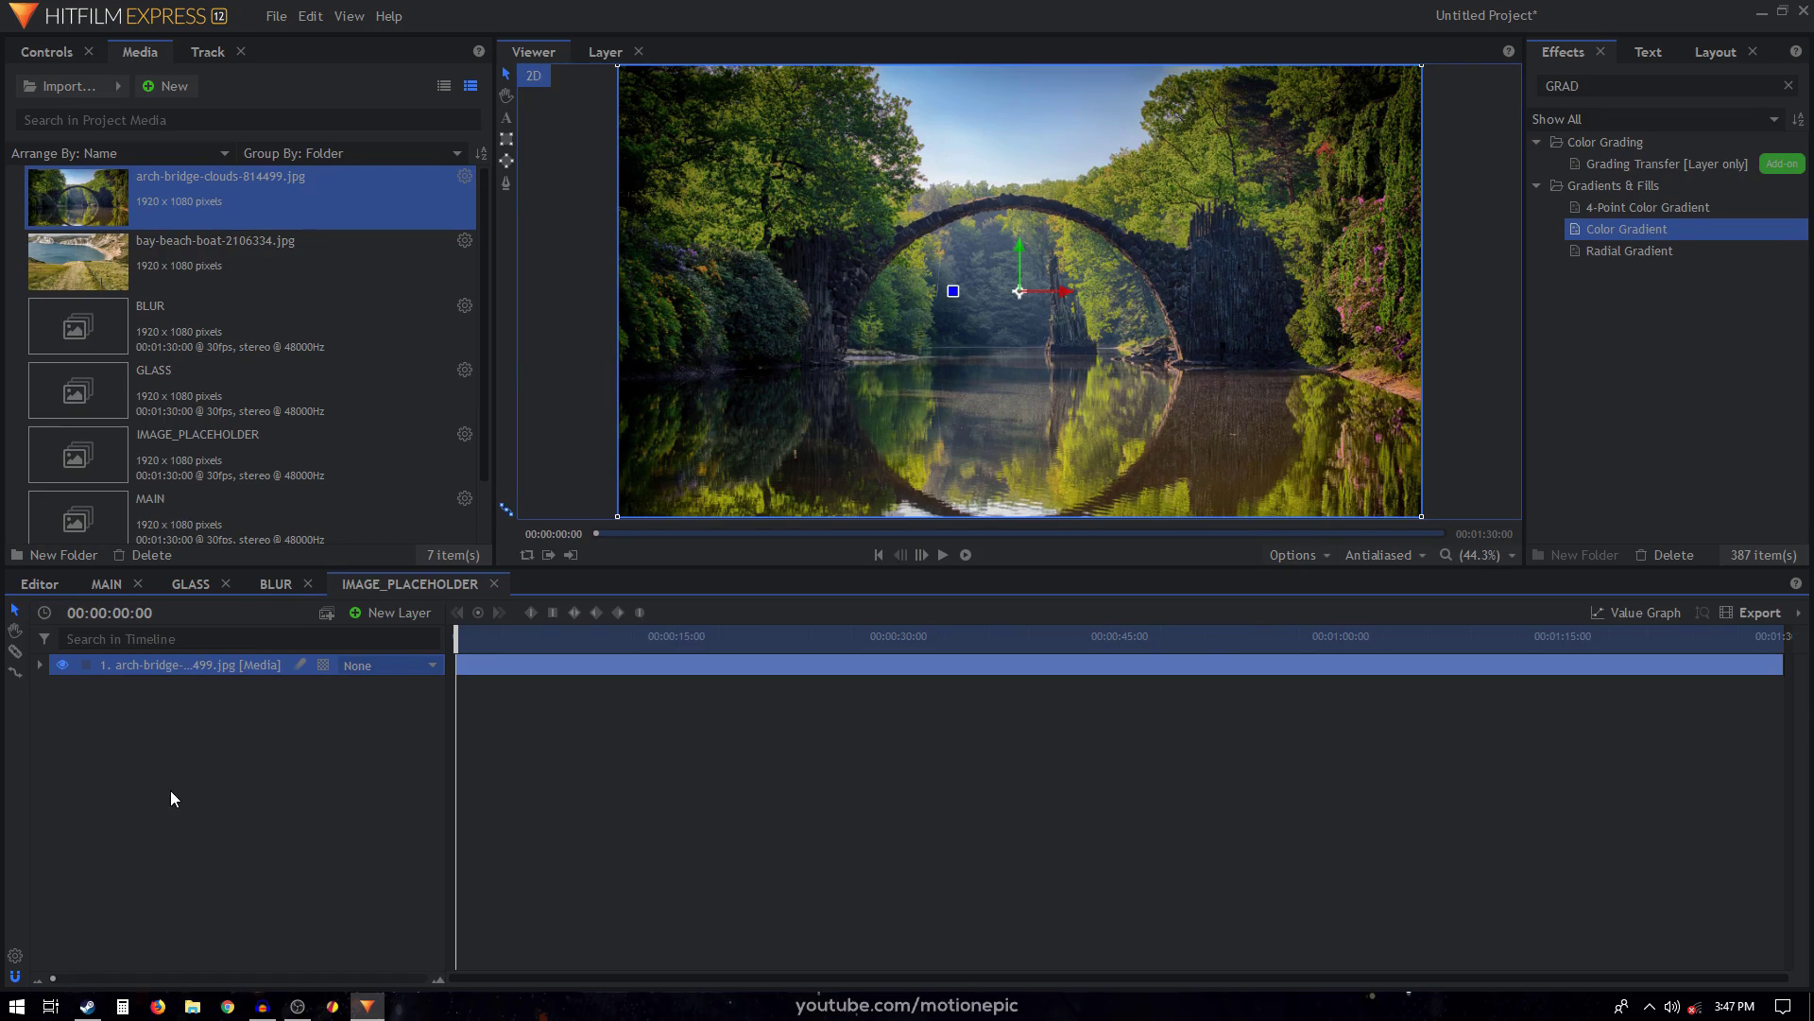
left_click(274, 577)
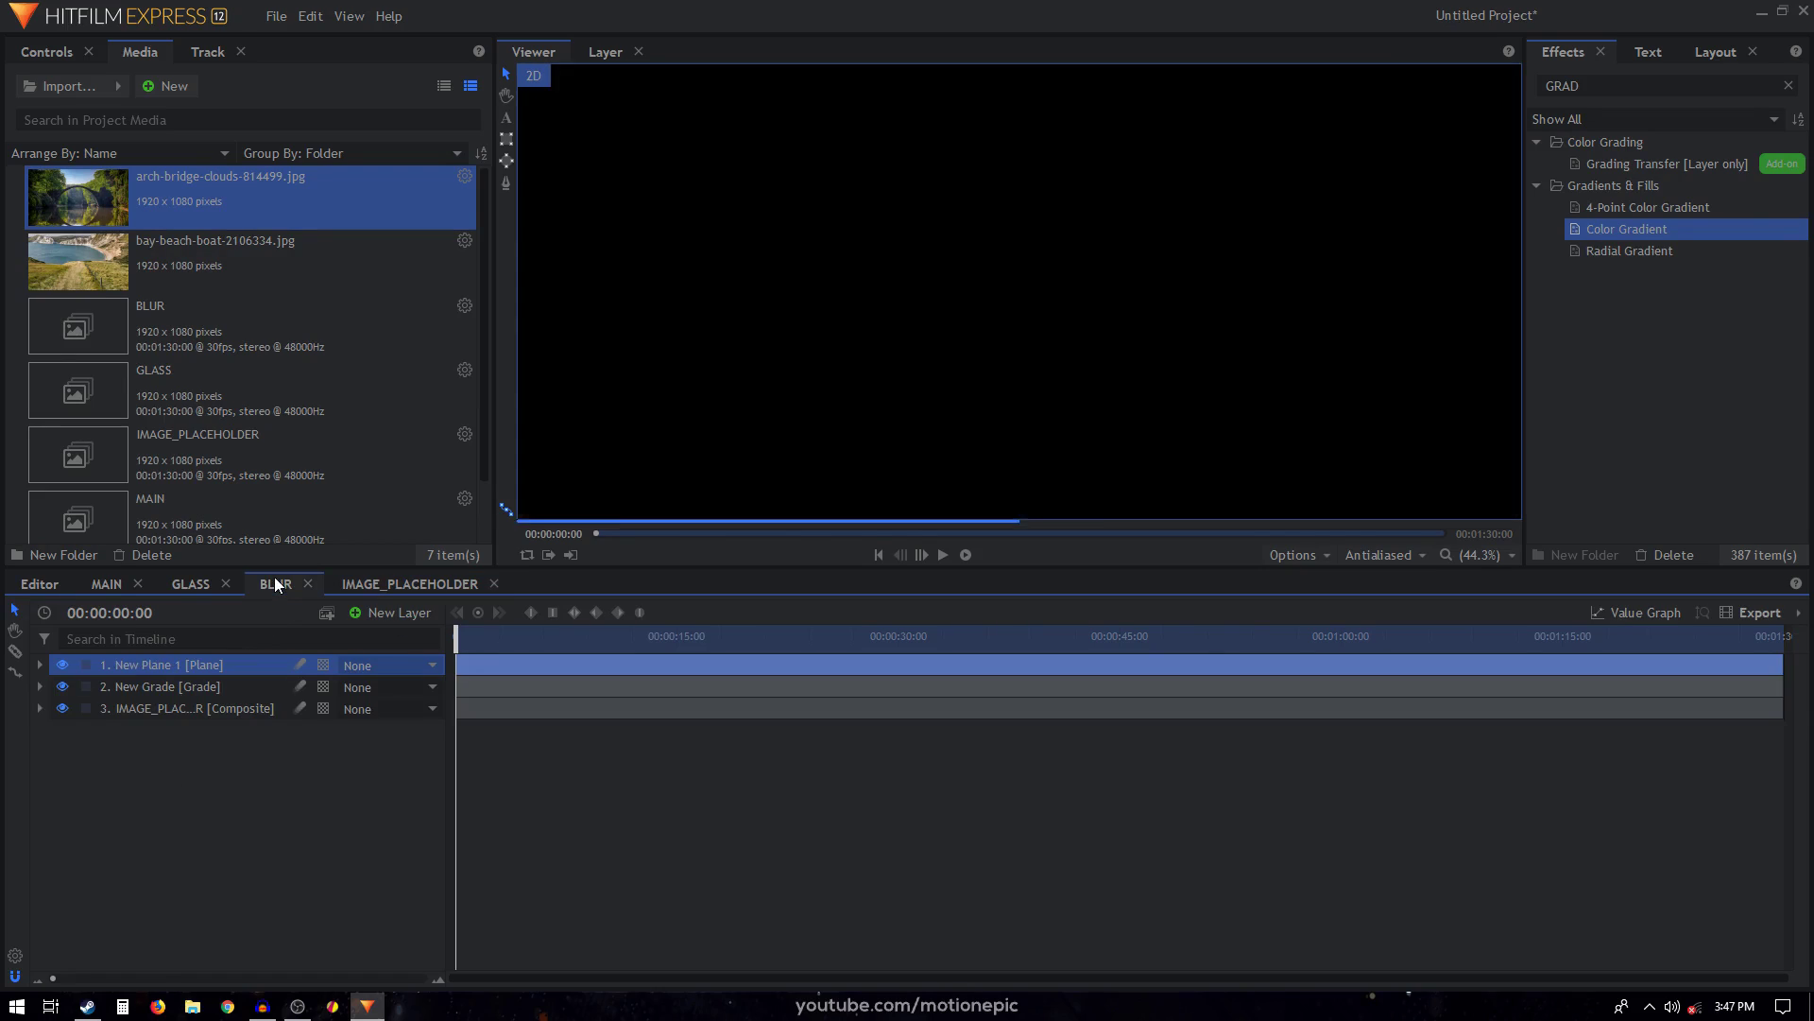
left_click(213, 710)
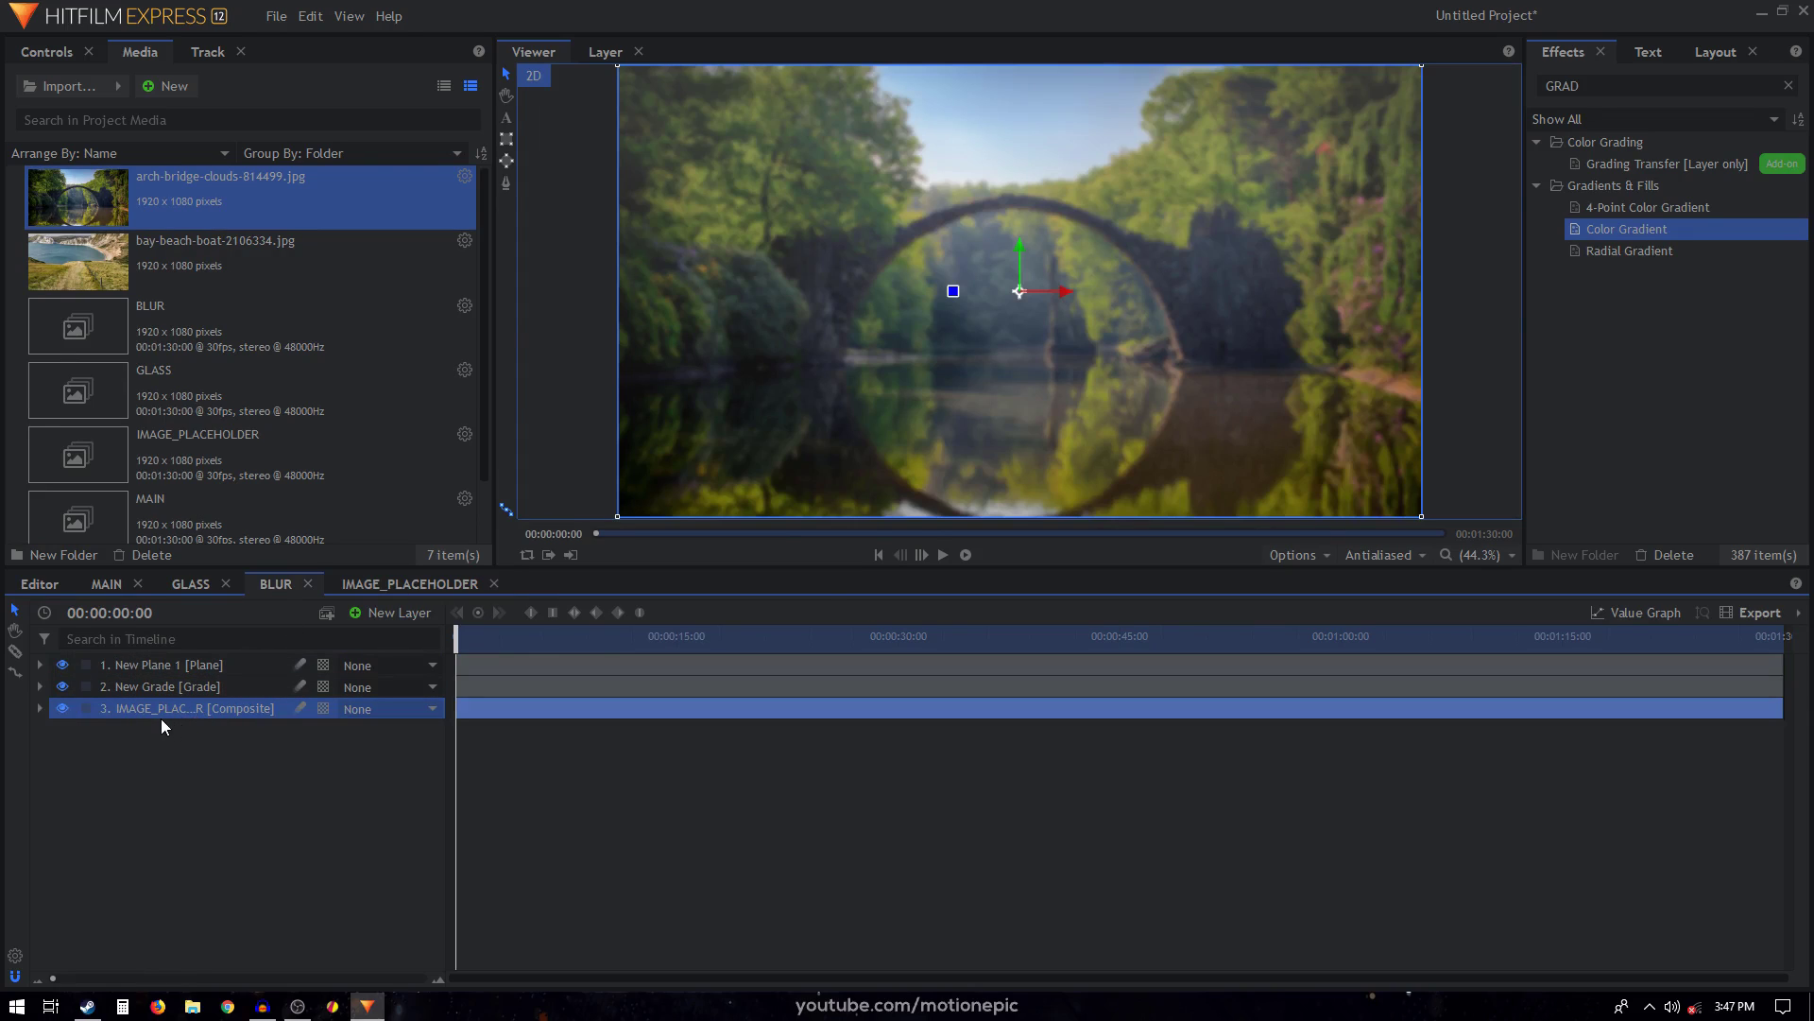
left_click(1789, 86)
left_click(376, 582)
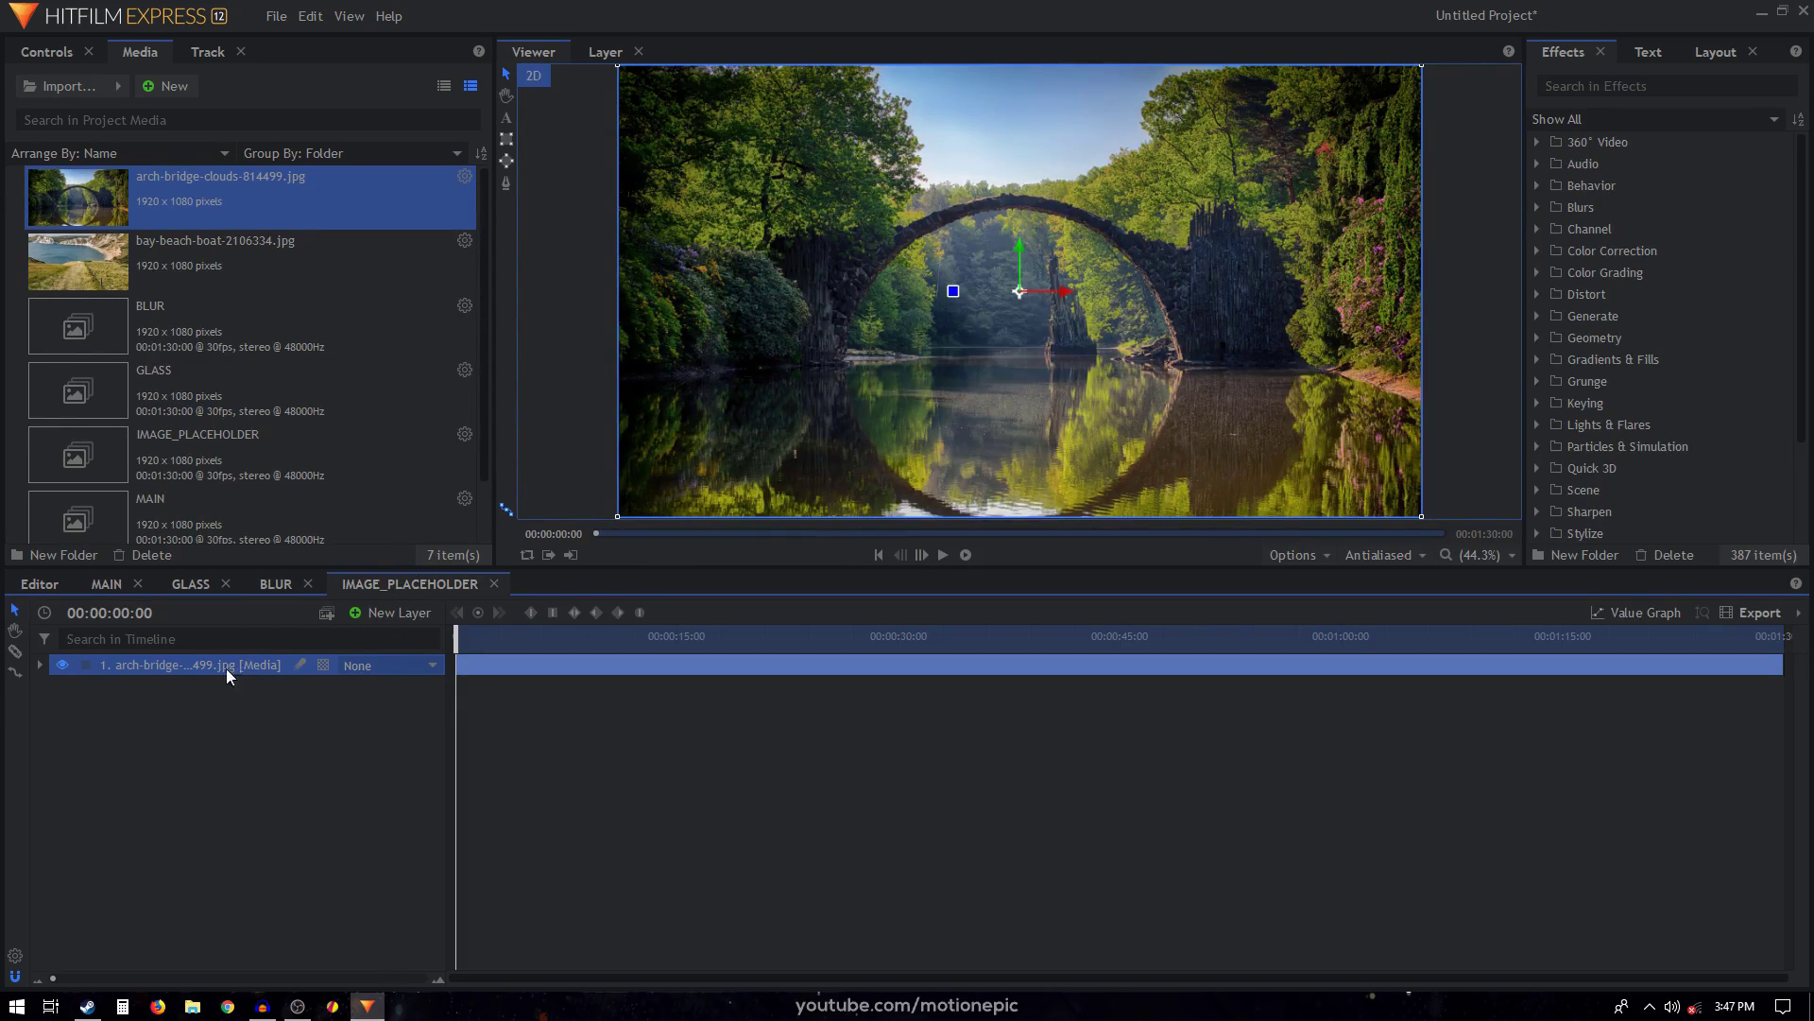
left_click(281, 588)
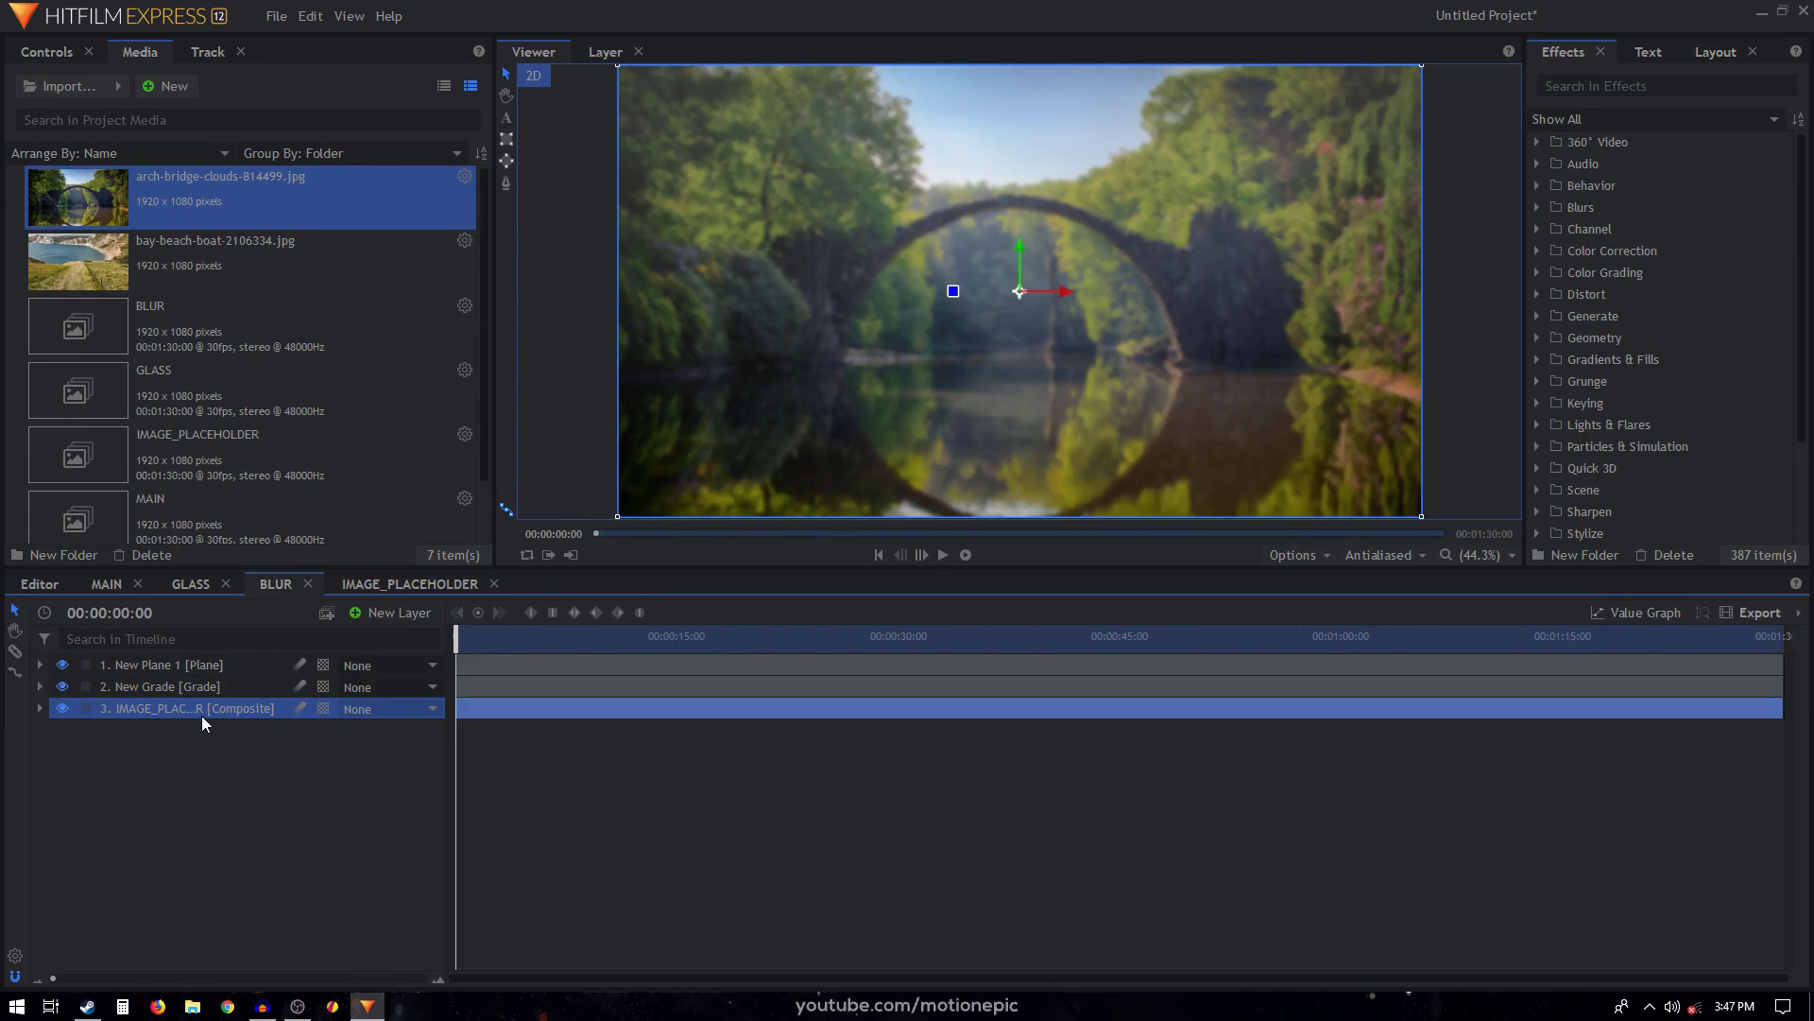
Add Brightness & Contrast to the IMAGE_PLACEHOLDER layer with Contrast 31.
left_click(1606, 86)
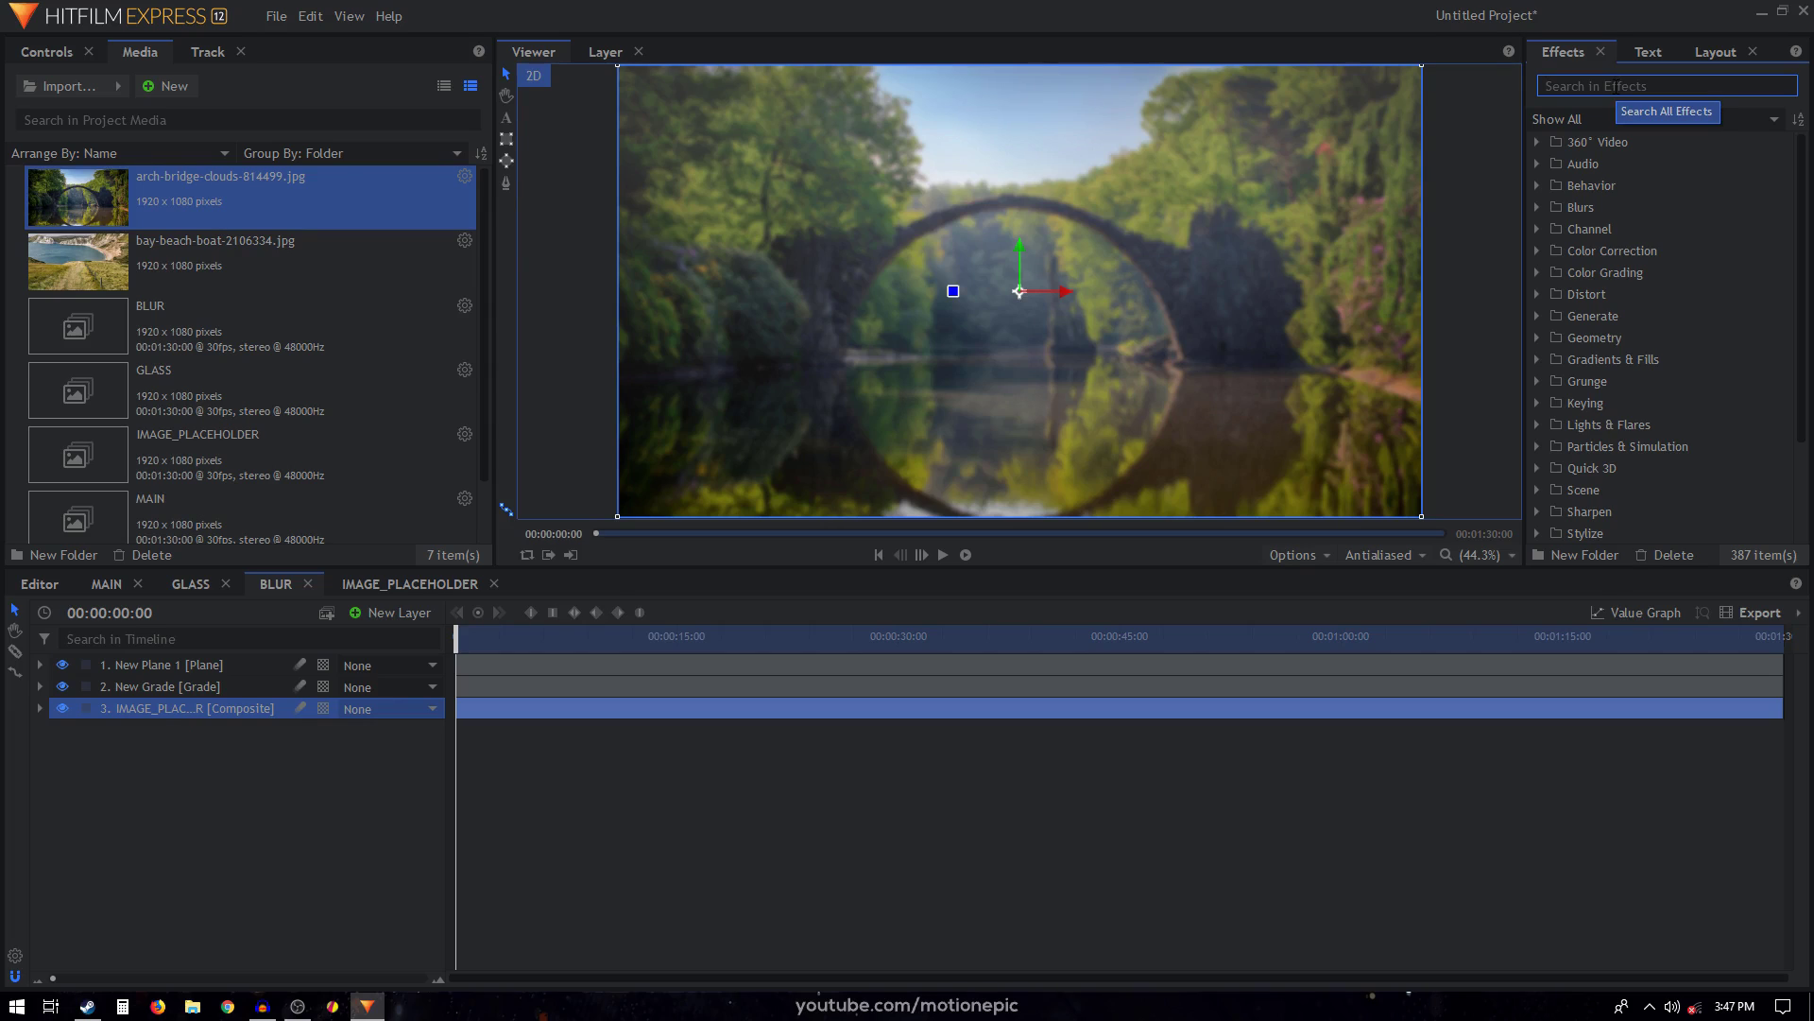
type("BRIG")
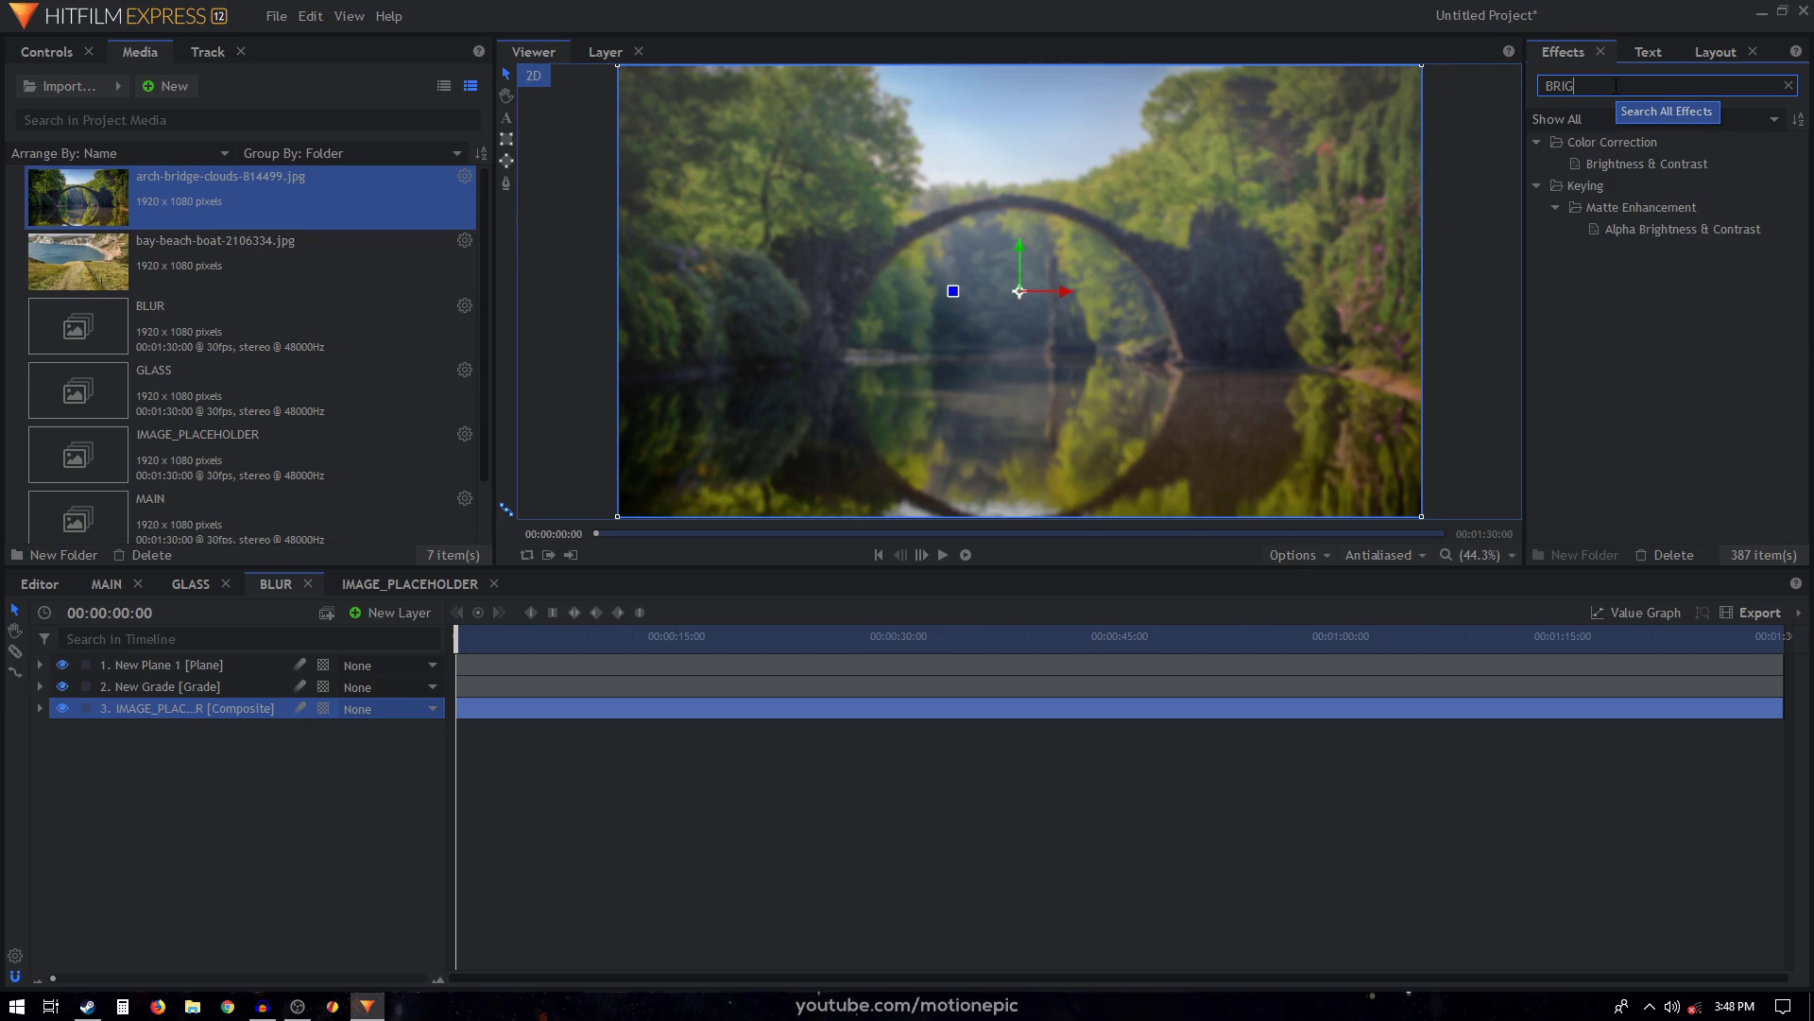
left_click_drag(1646, 164, 134, 711)
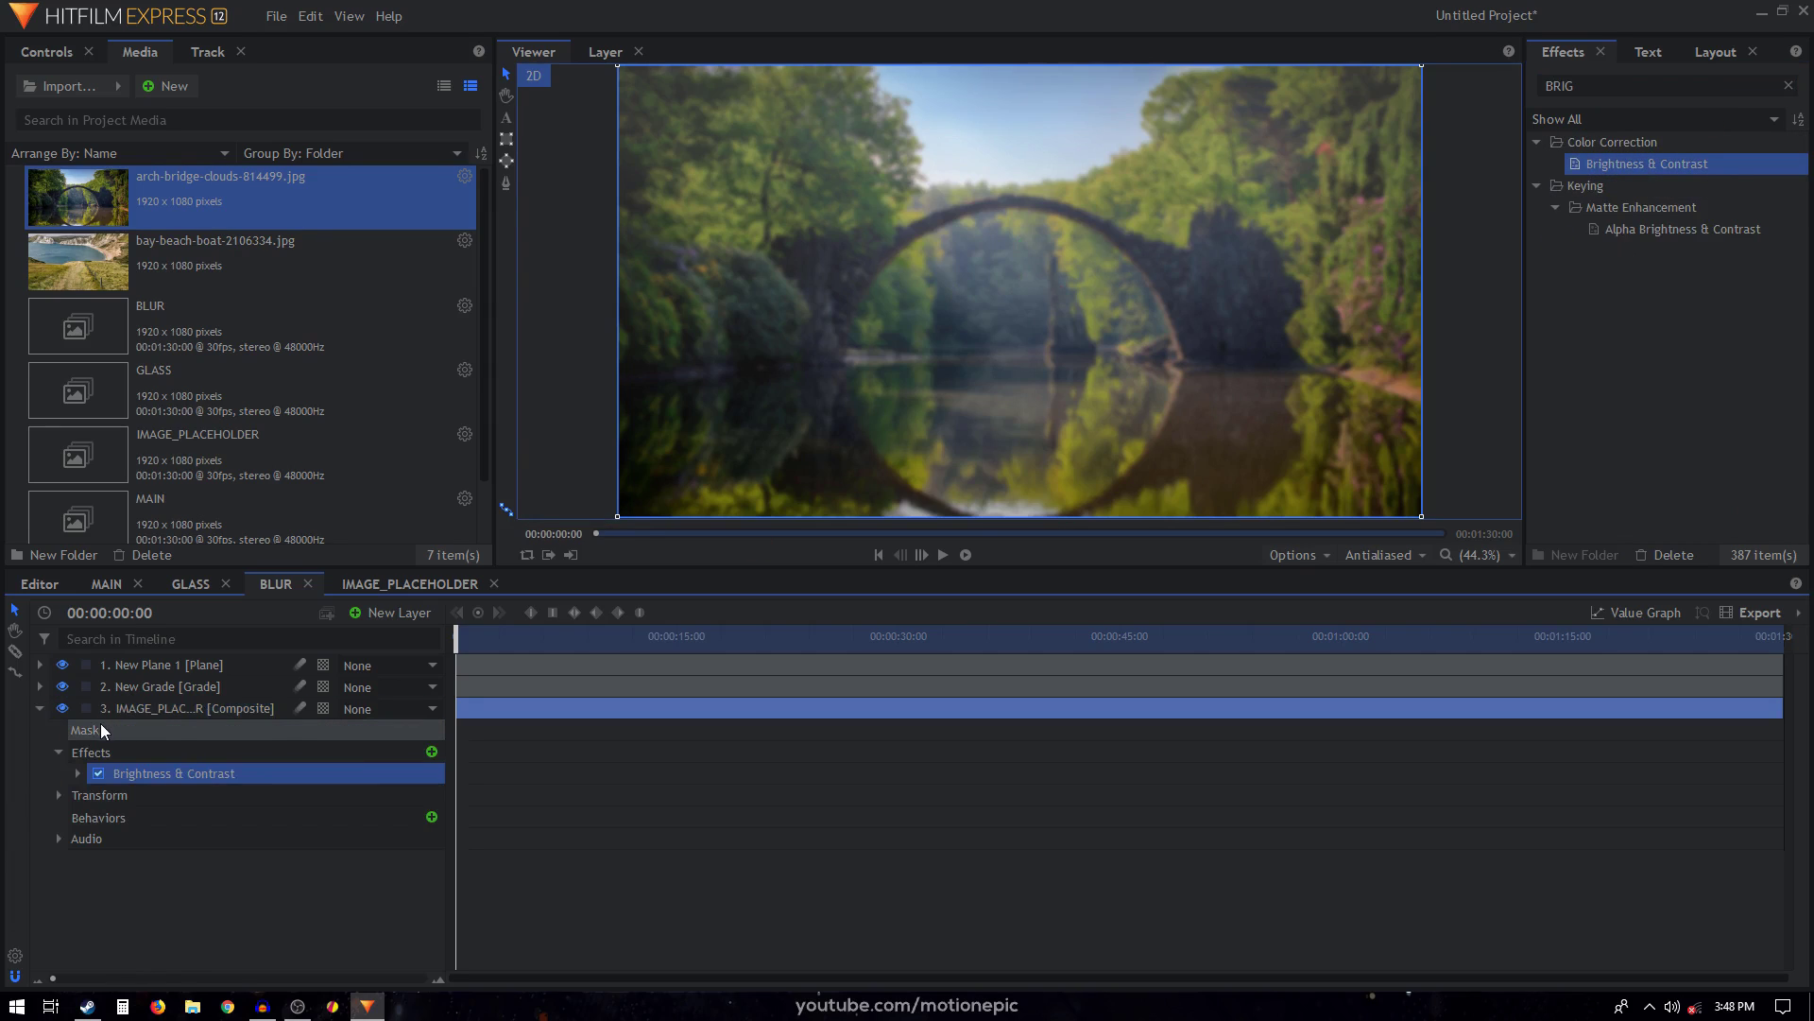
left_click(75, 775)
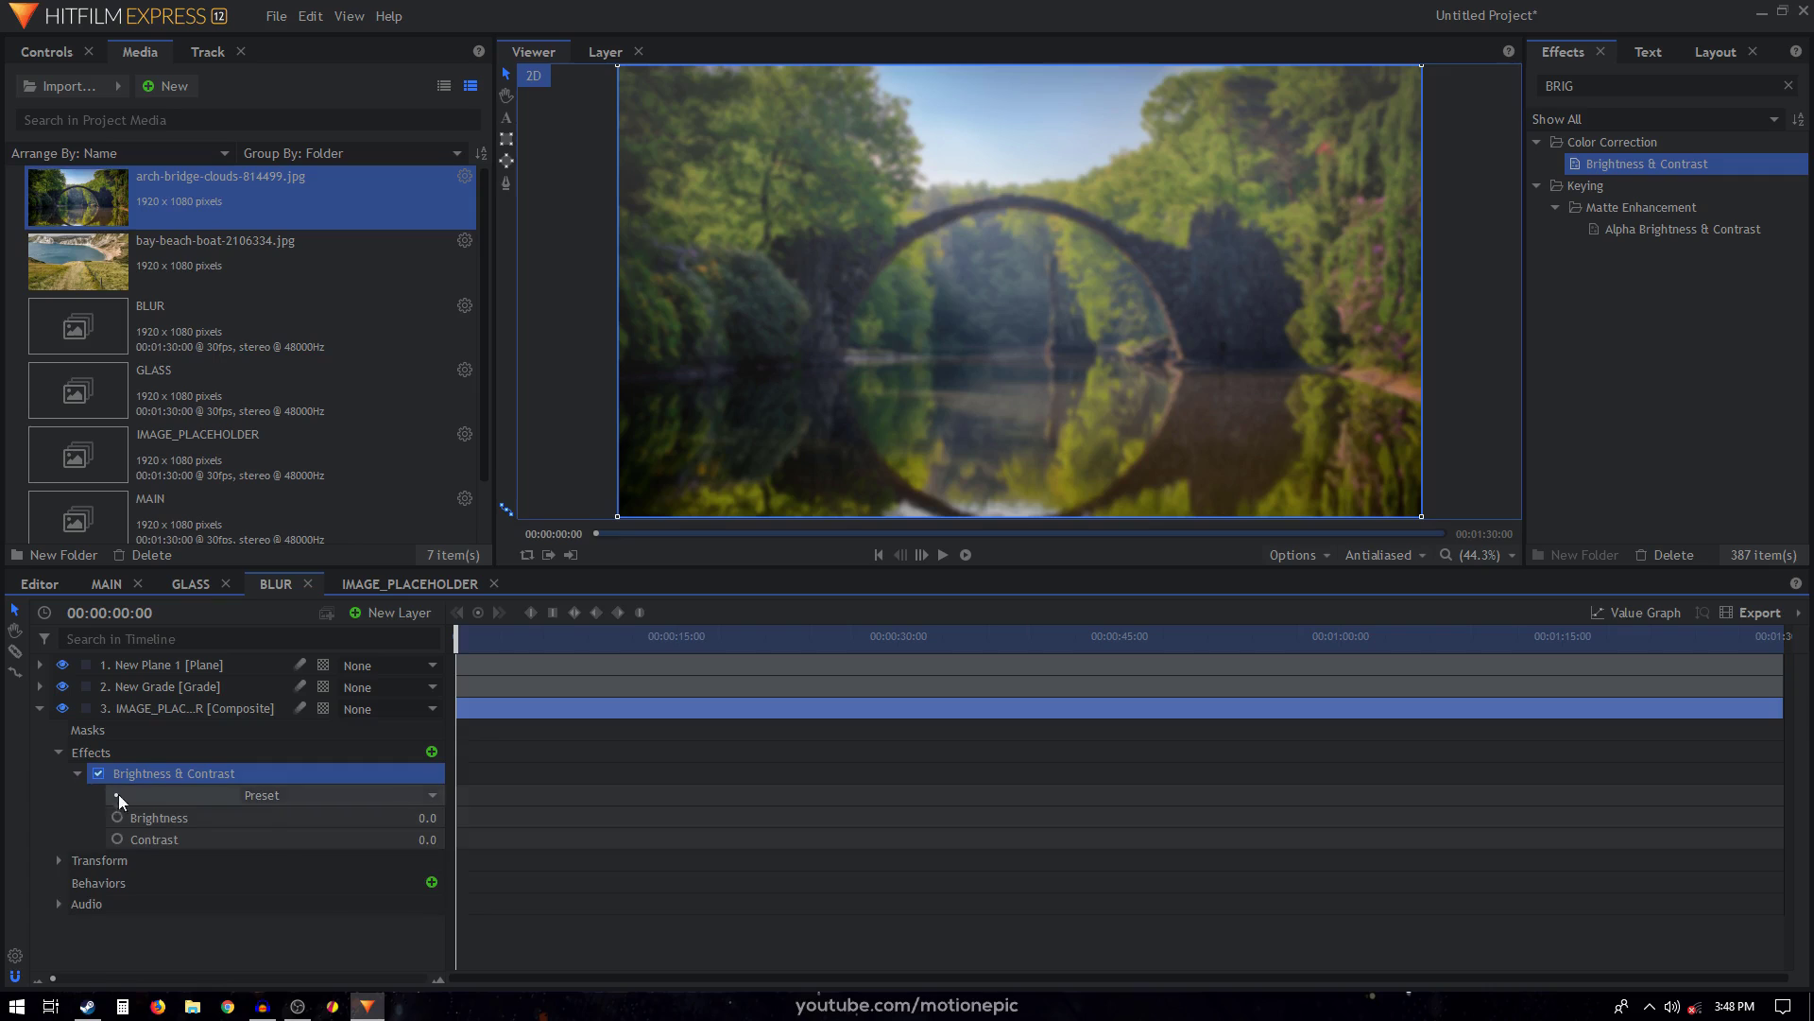
left_click_drag(325, 843, 354, 843)
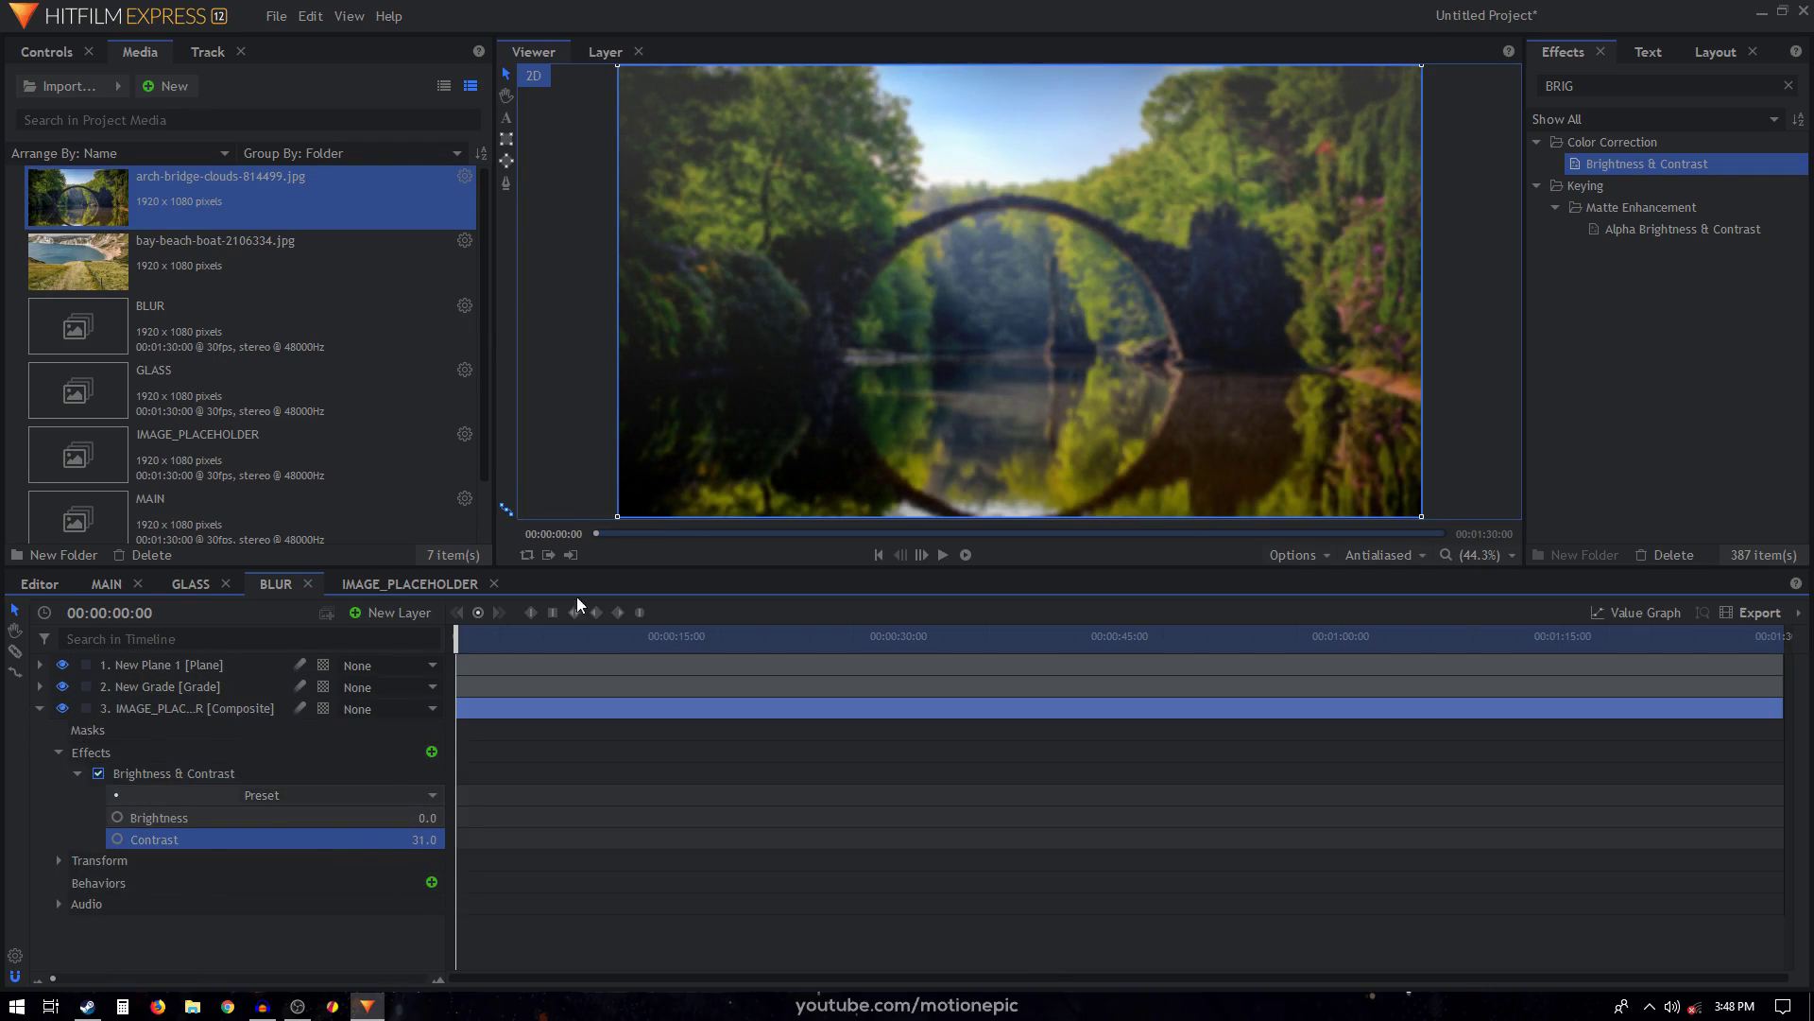
Add Hue, Saturation & Lightness below it and raise Saturation to about 40.
double_click(1618, 87)
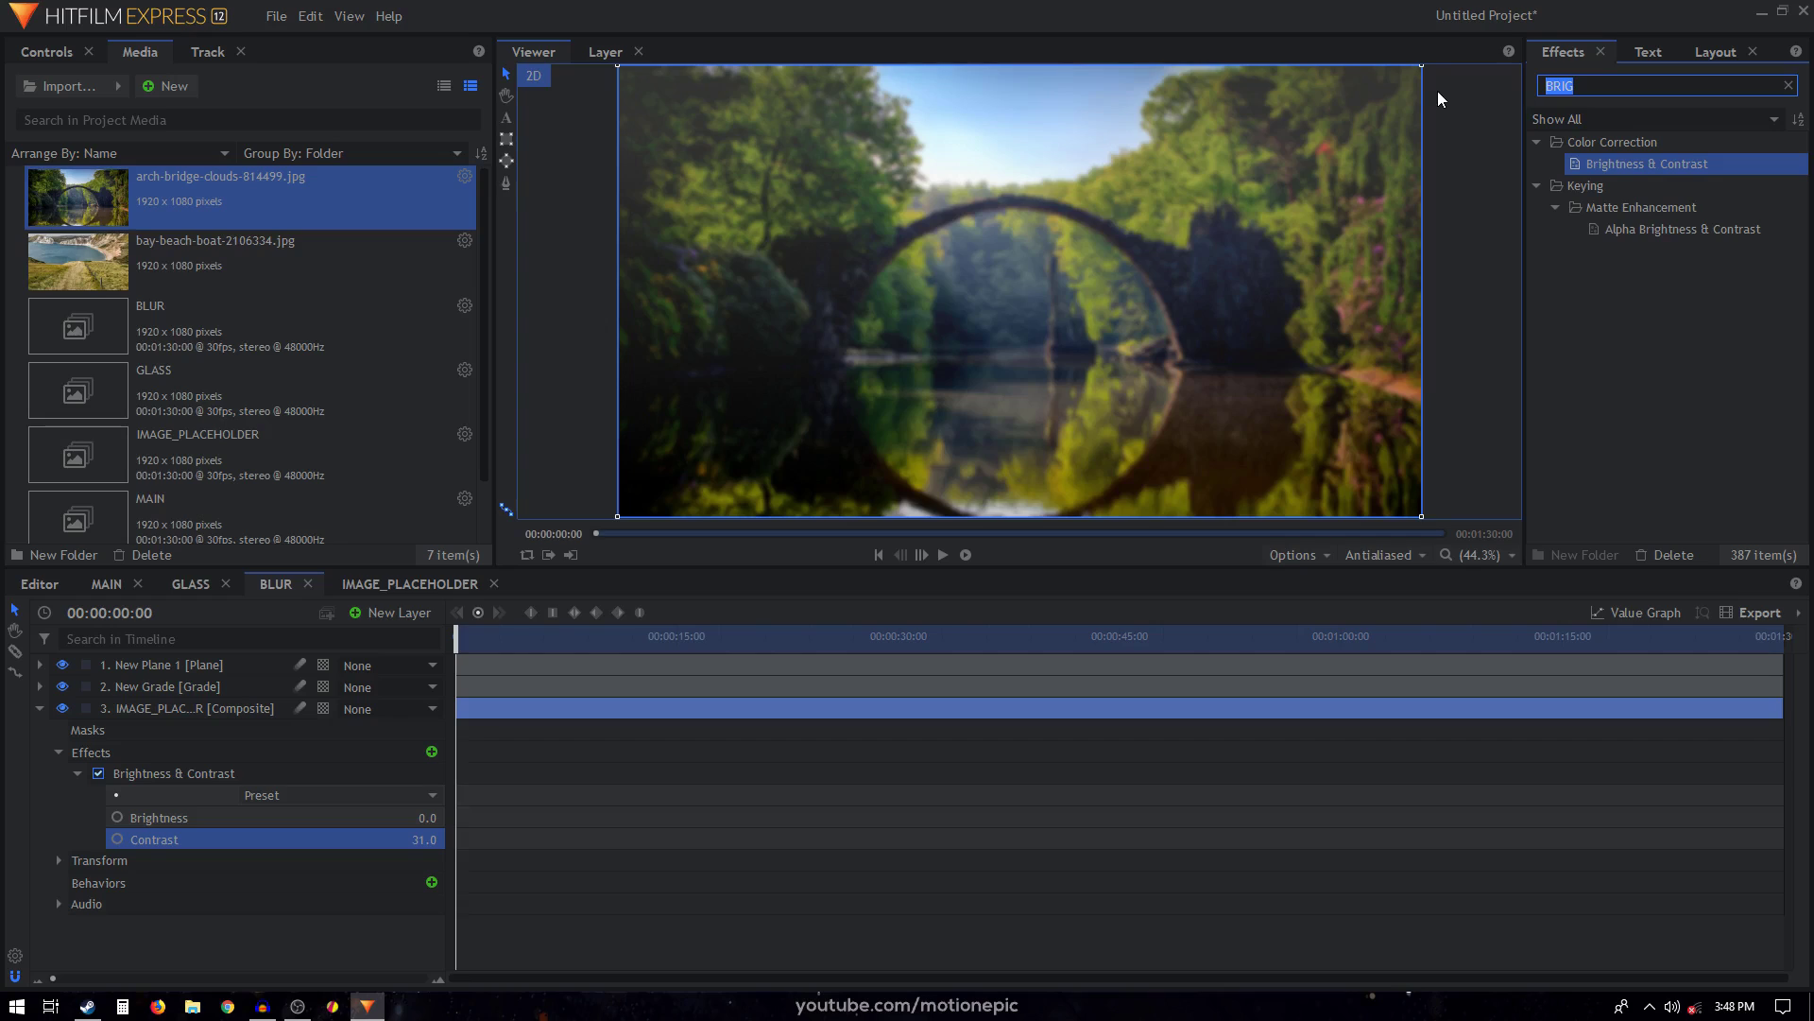
type("HUE")
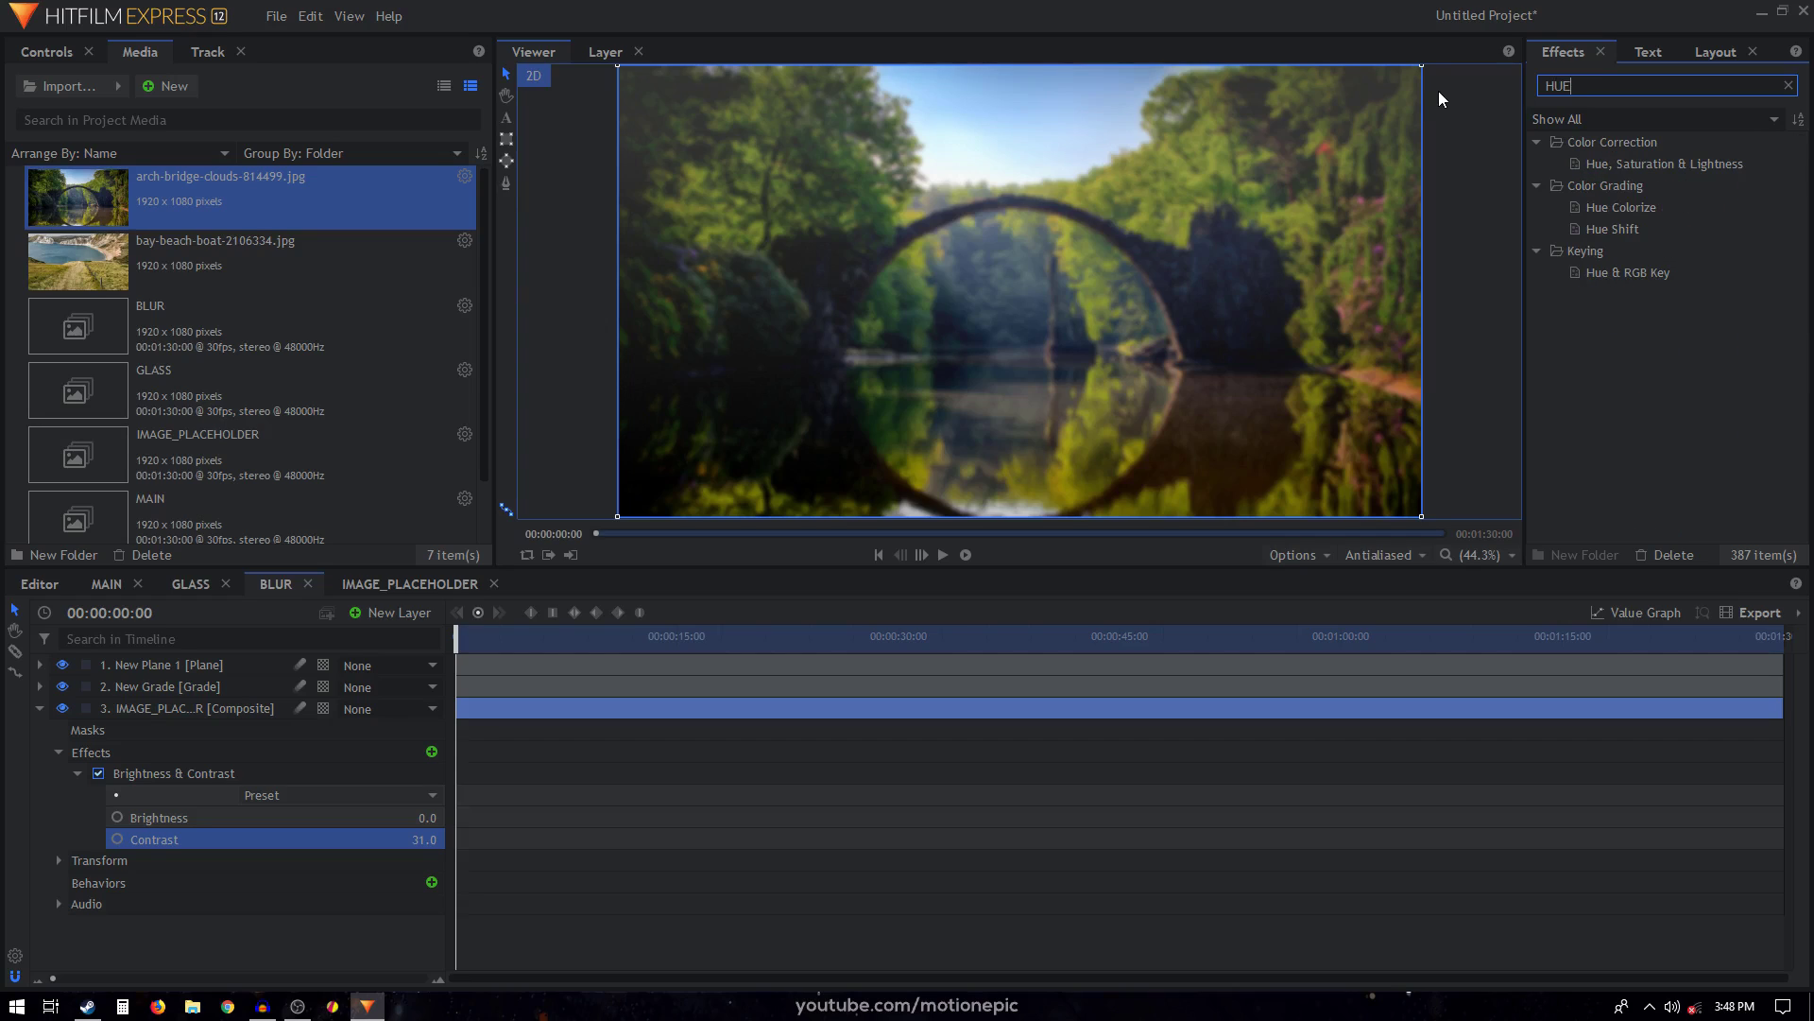
left_click_drag(1598, 165, 157, 849)
left_click(77, 860)
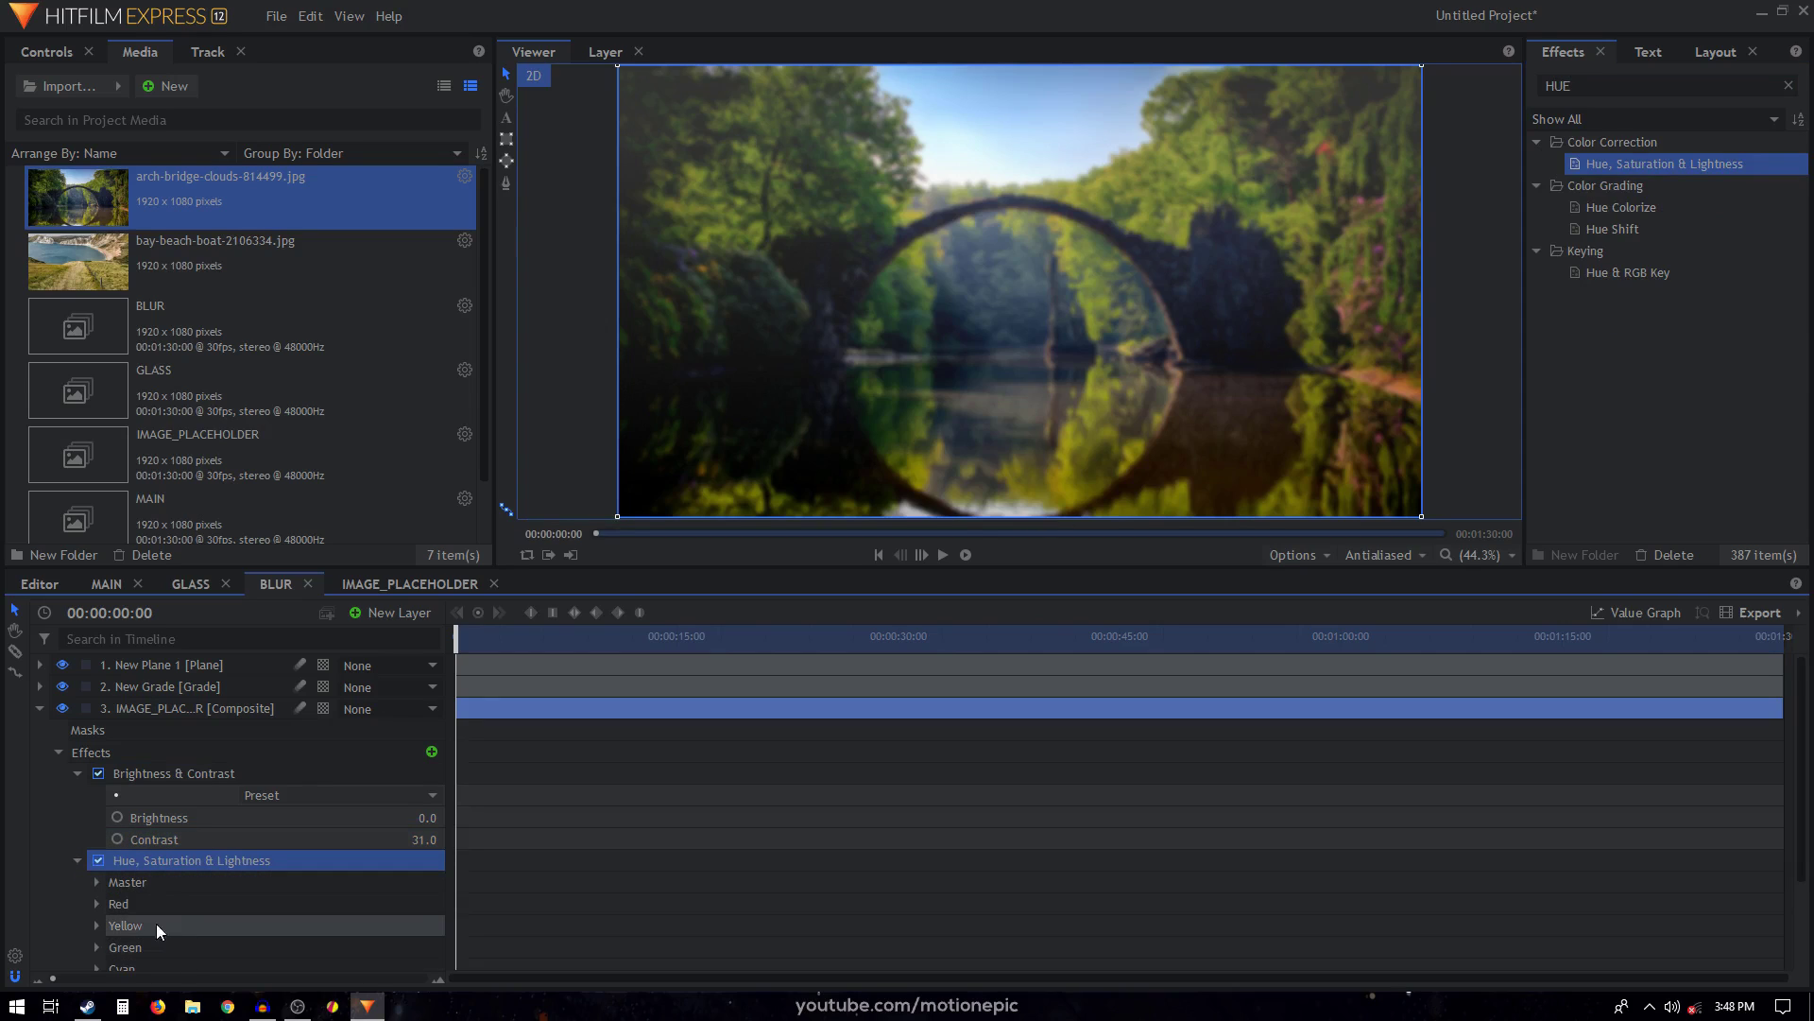
left_click(98, 883)
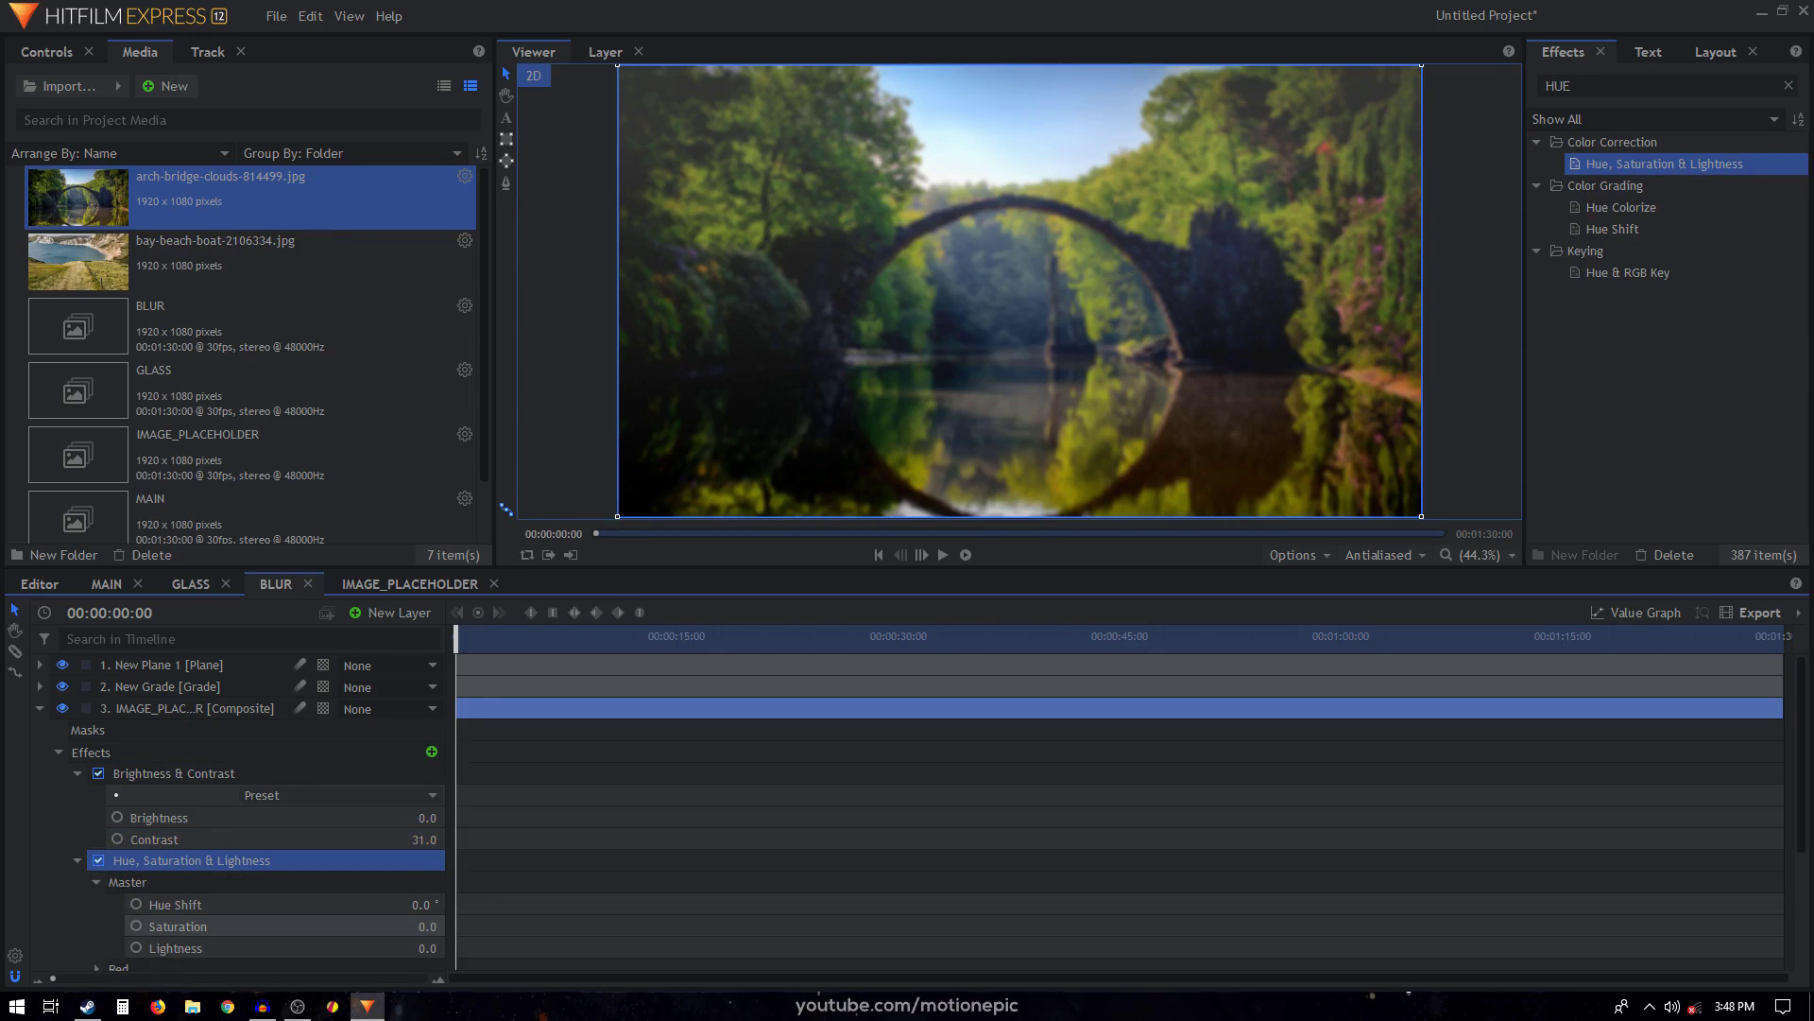
left_click_drag(423, 926, 430, 925)
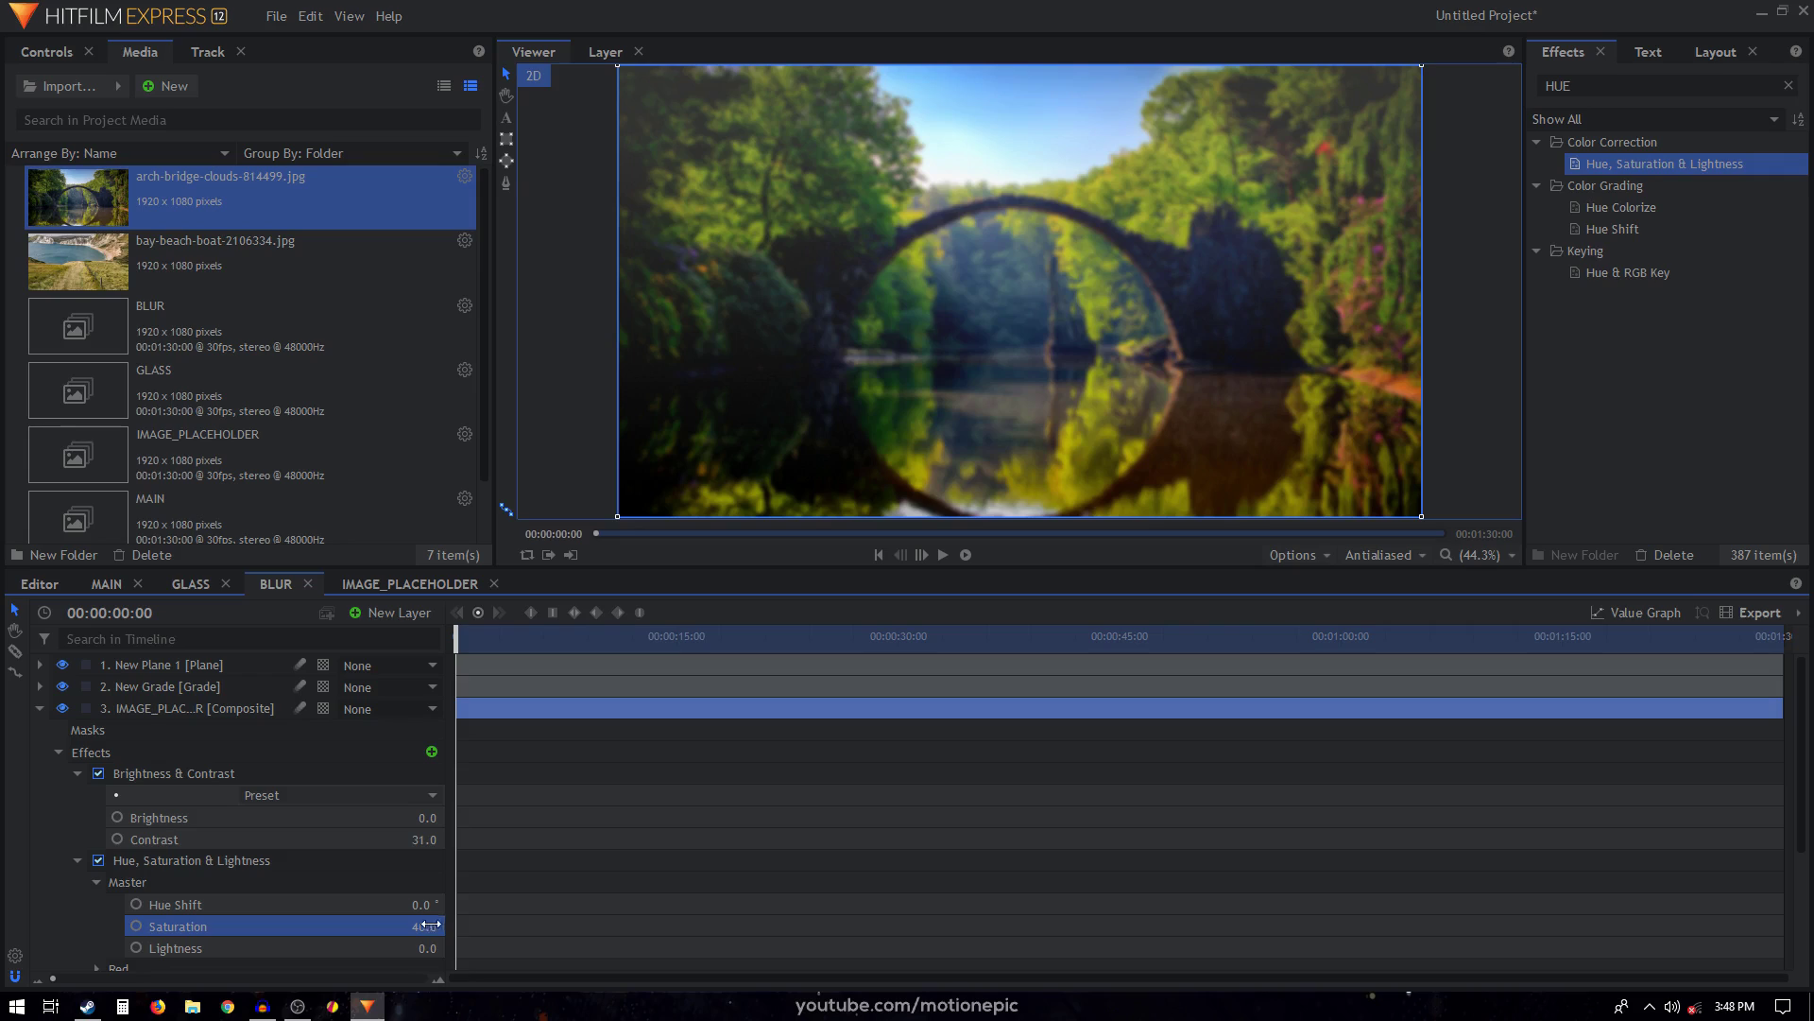
left_click(39, 708)
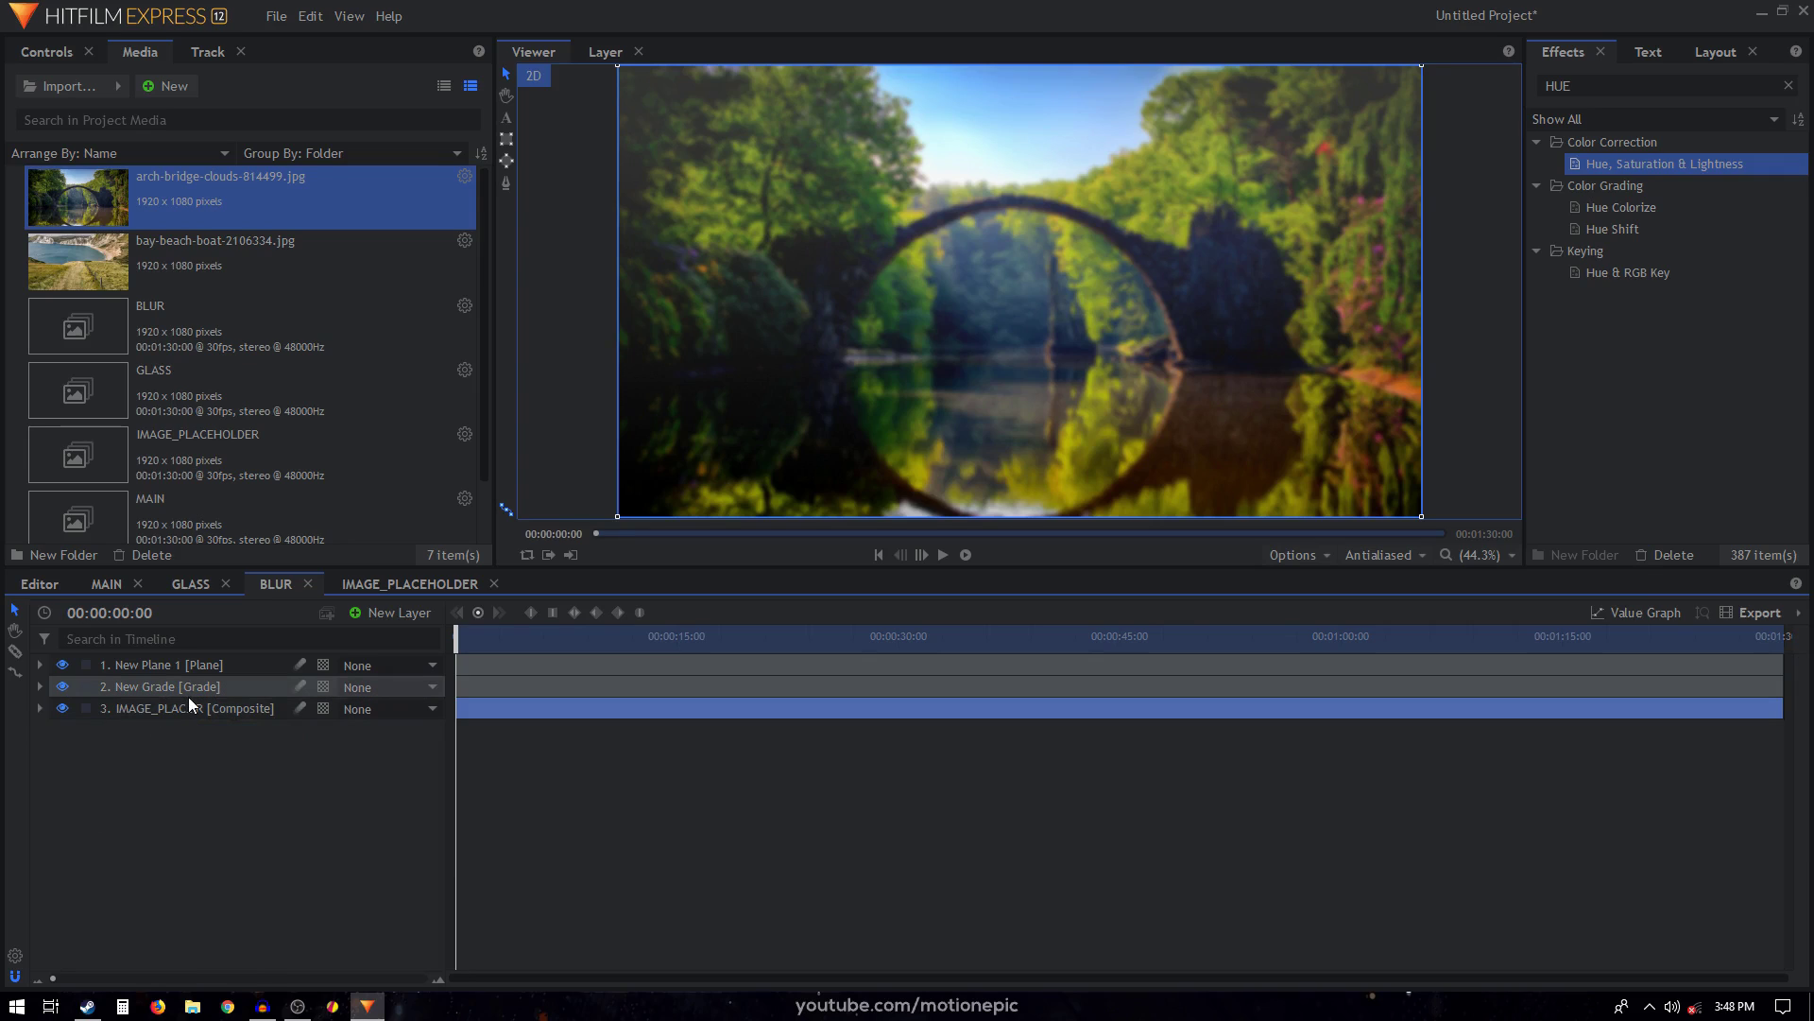
In the GLASS comp, apply a Drop Shadow effect to the BLUR layer.
left_click(196, 582)
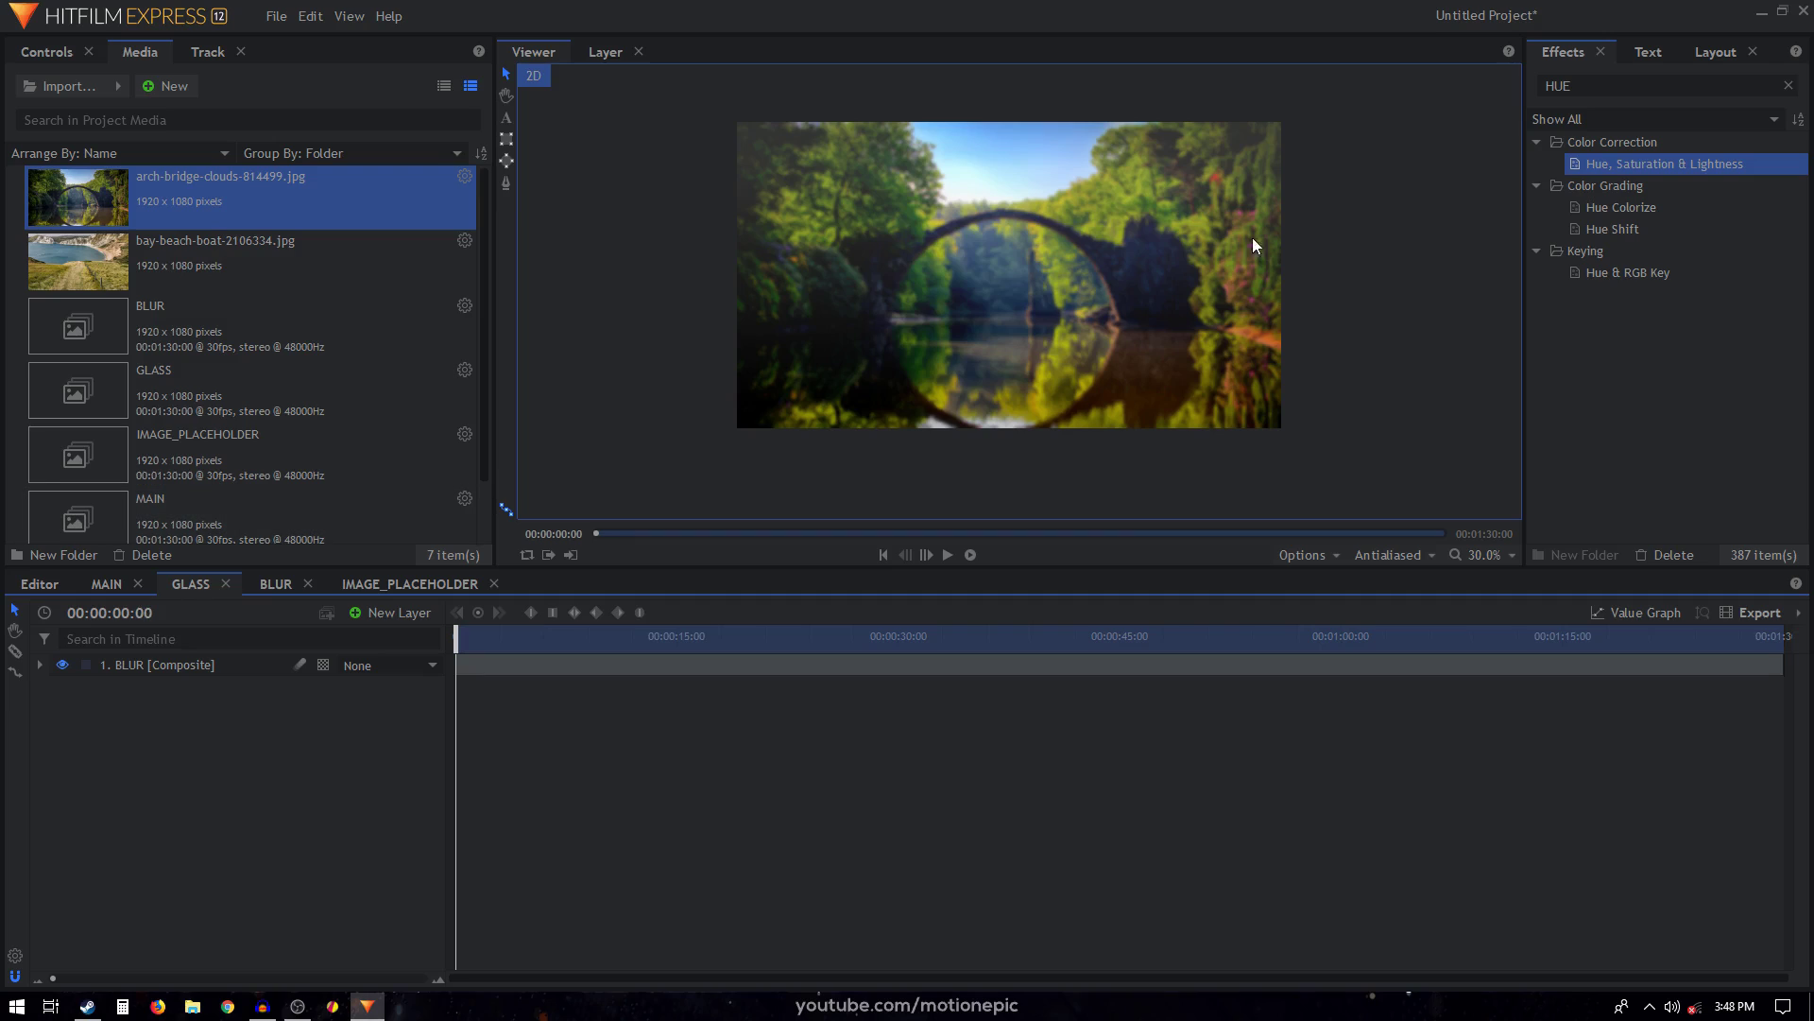
double_click(1580, 90)
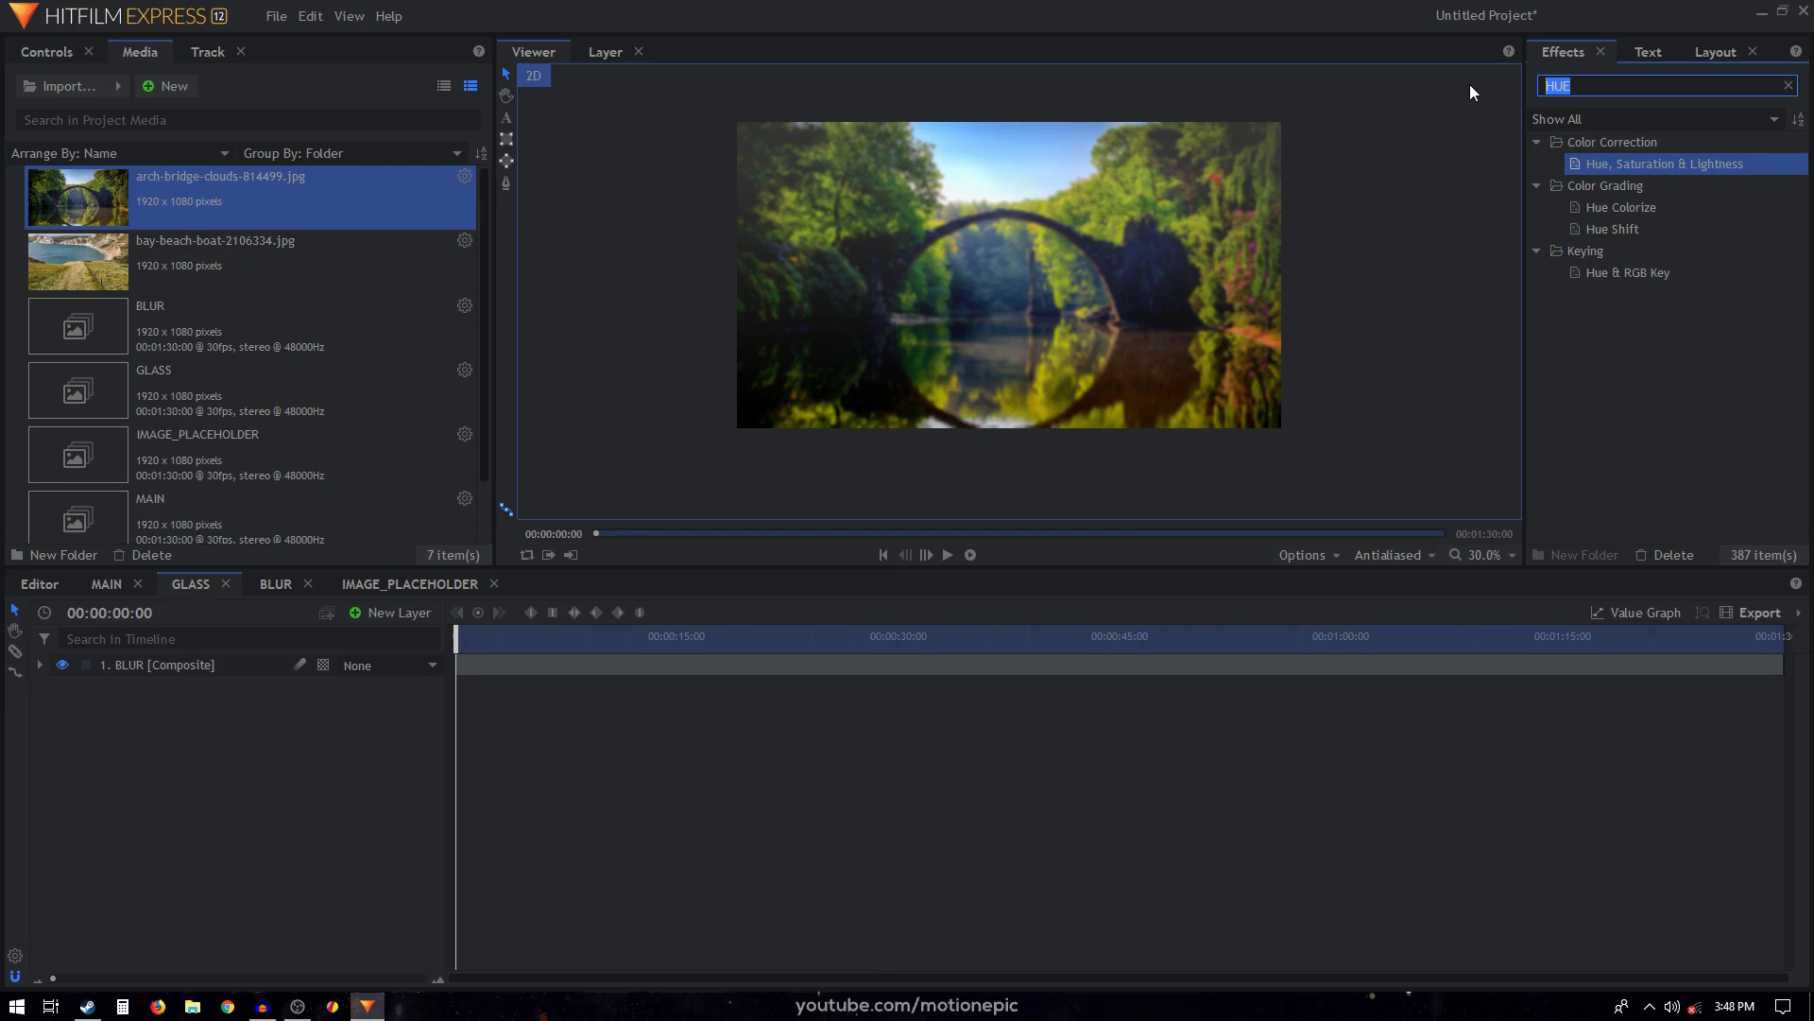
type("DROP")
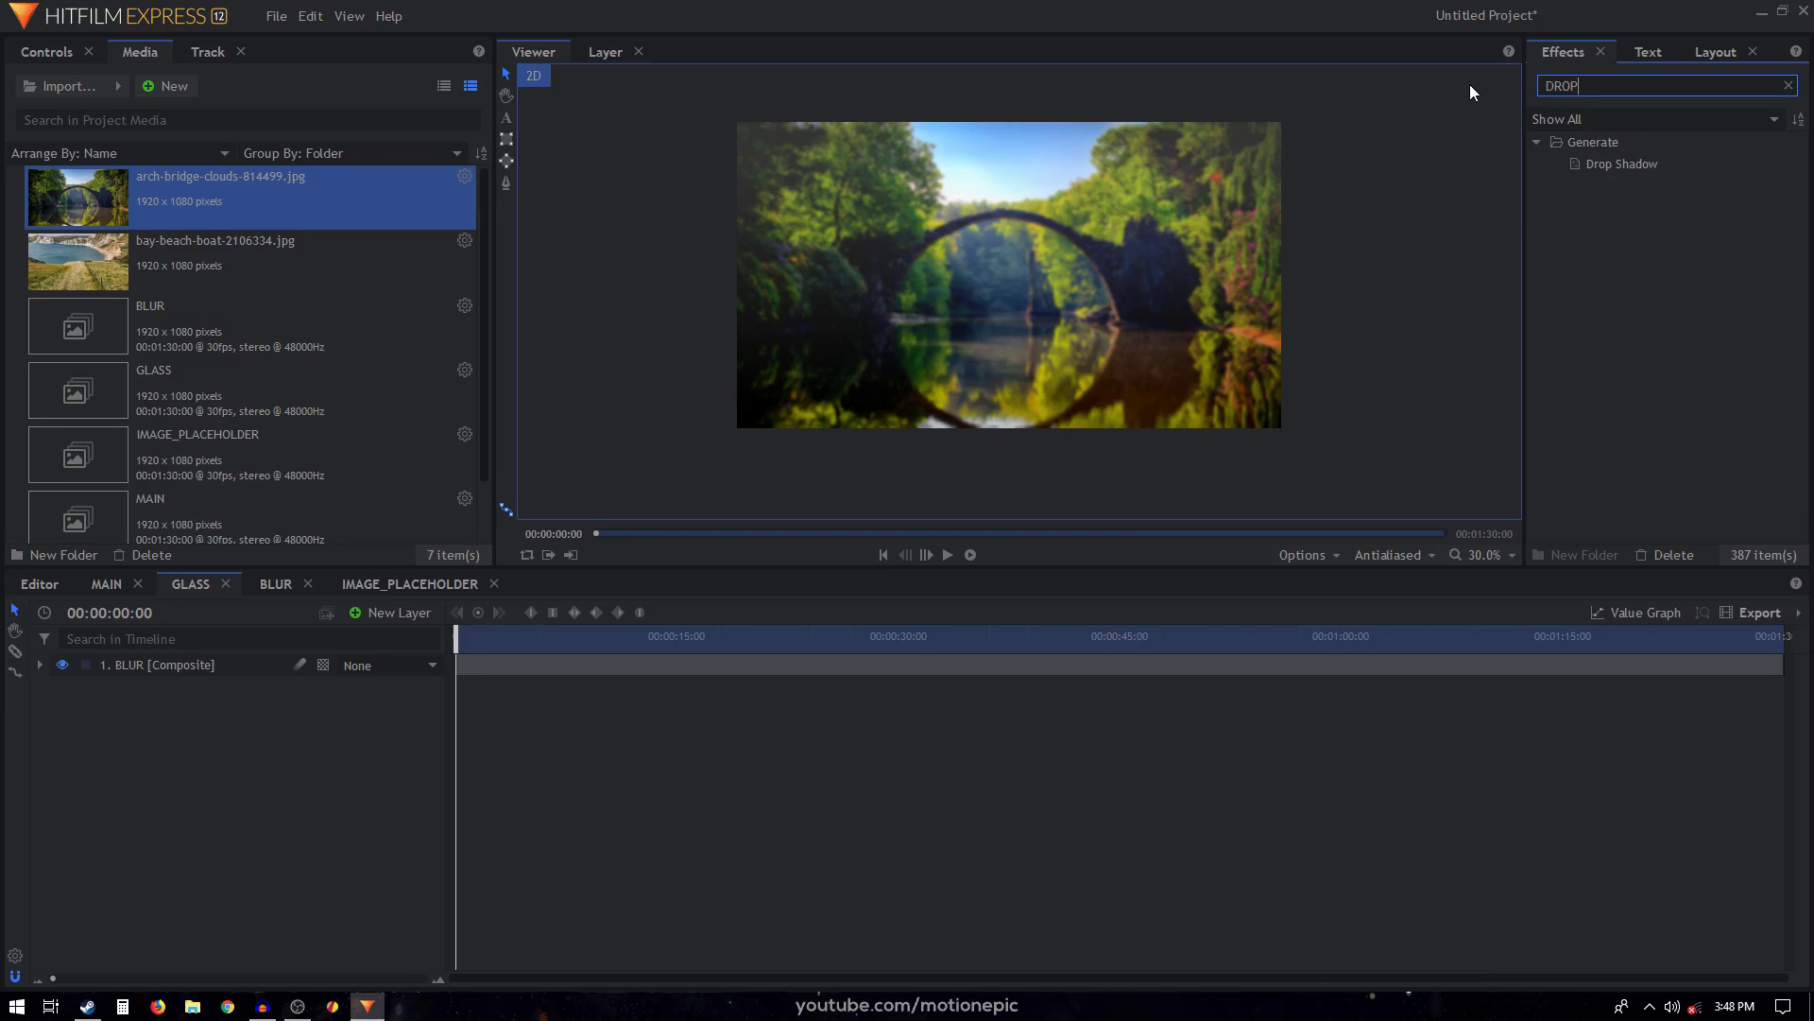
left_click_drag(1603, 166, 138, 667)
left_click(77, 729)
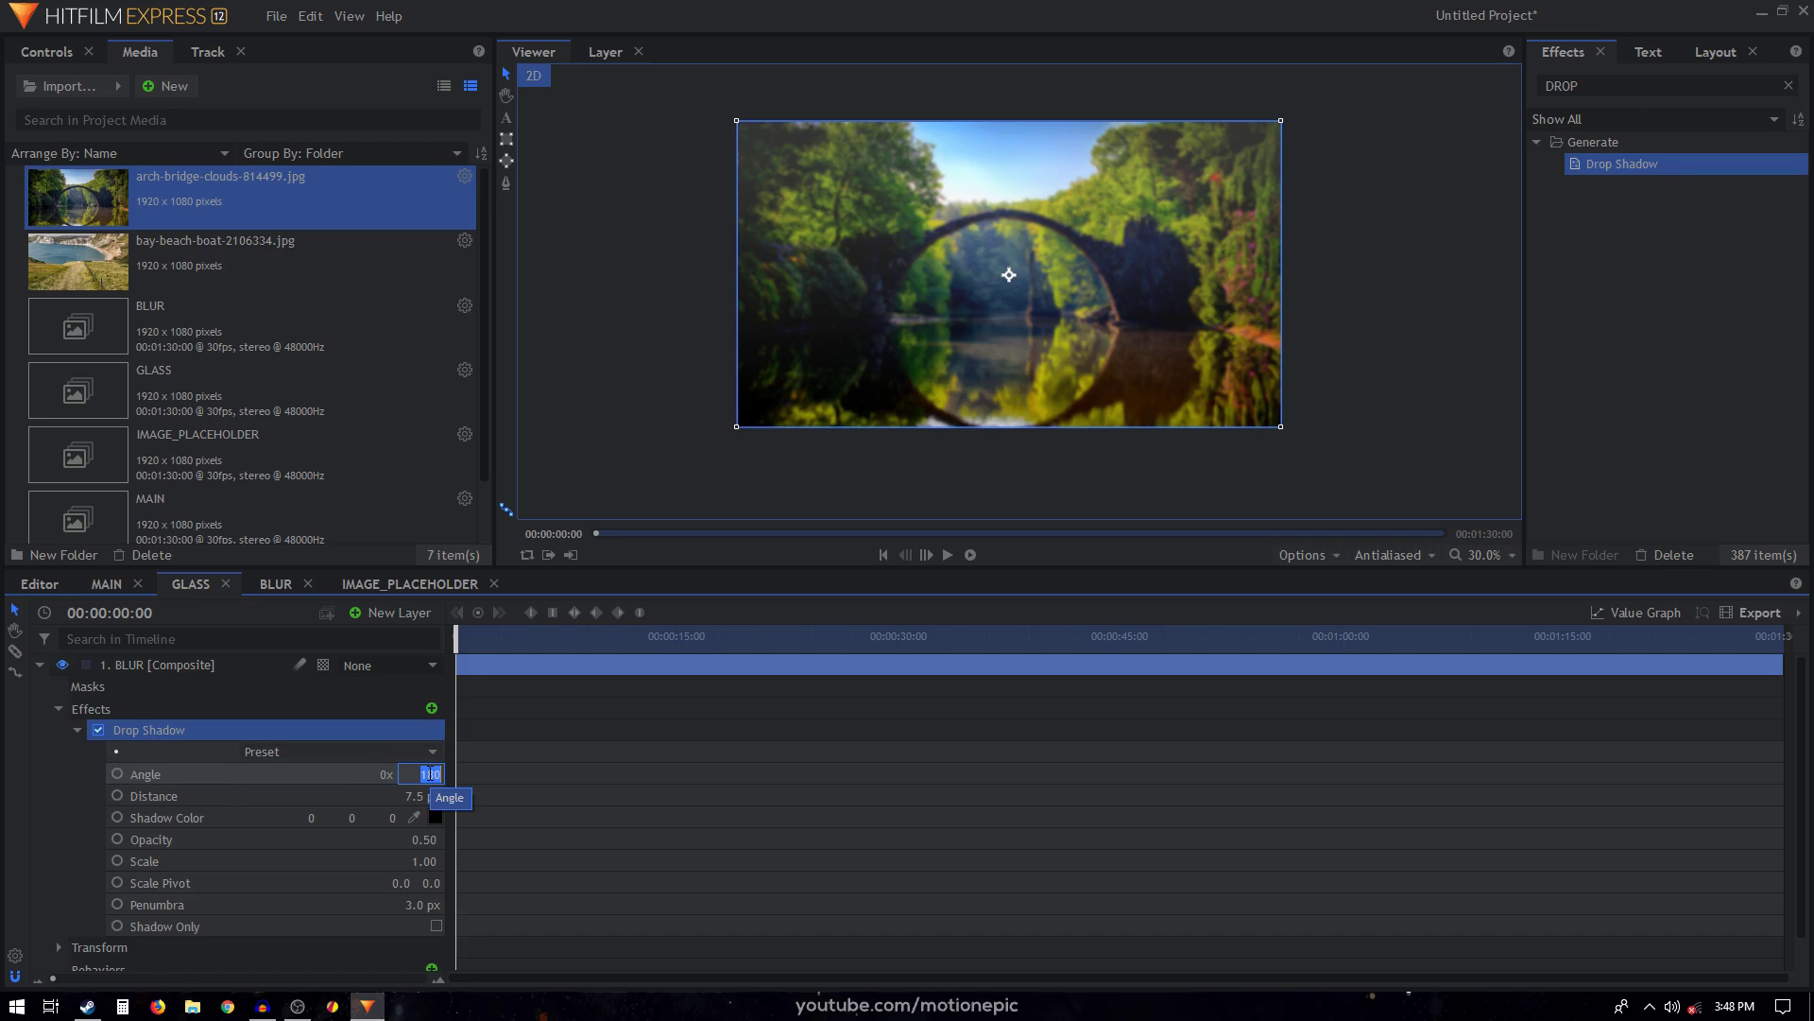
Set the drop shadow to angle 90, distance 12 px, penumbra 80 px.
type("0")
key("Return")
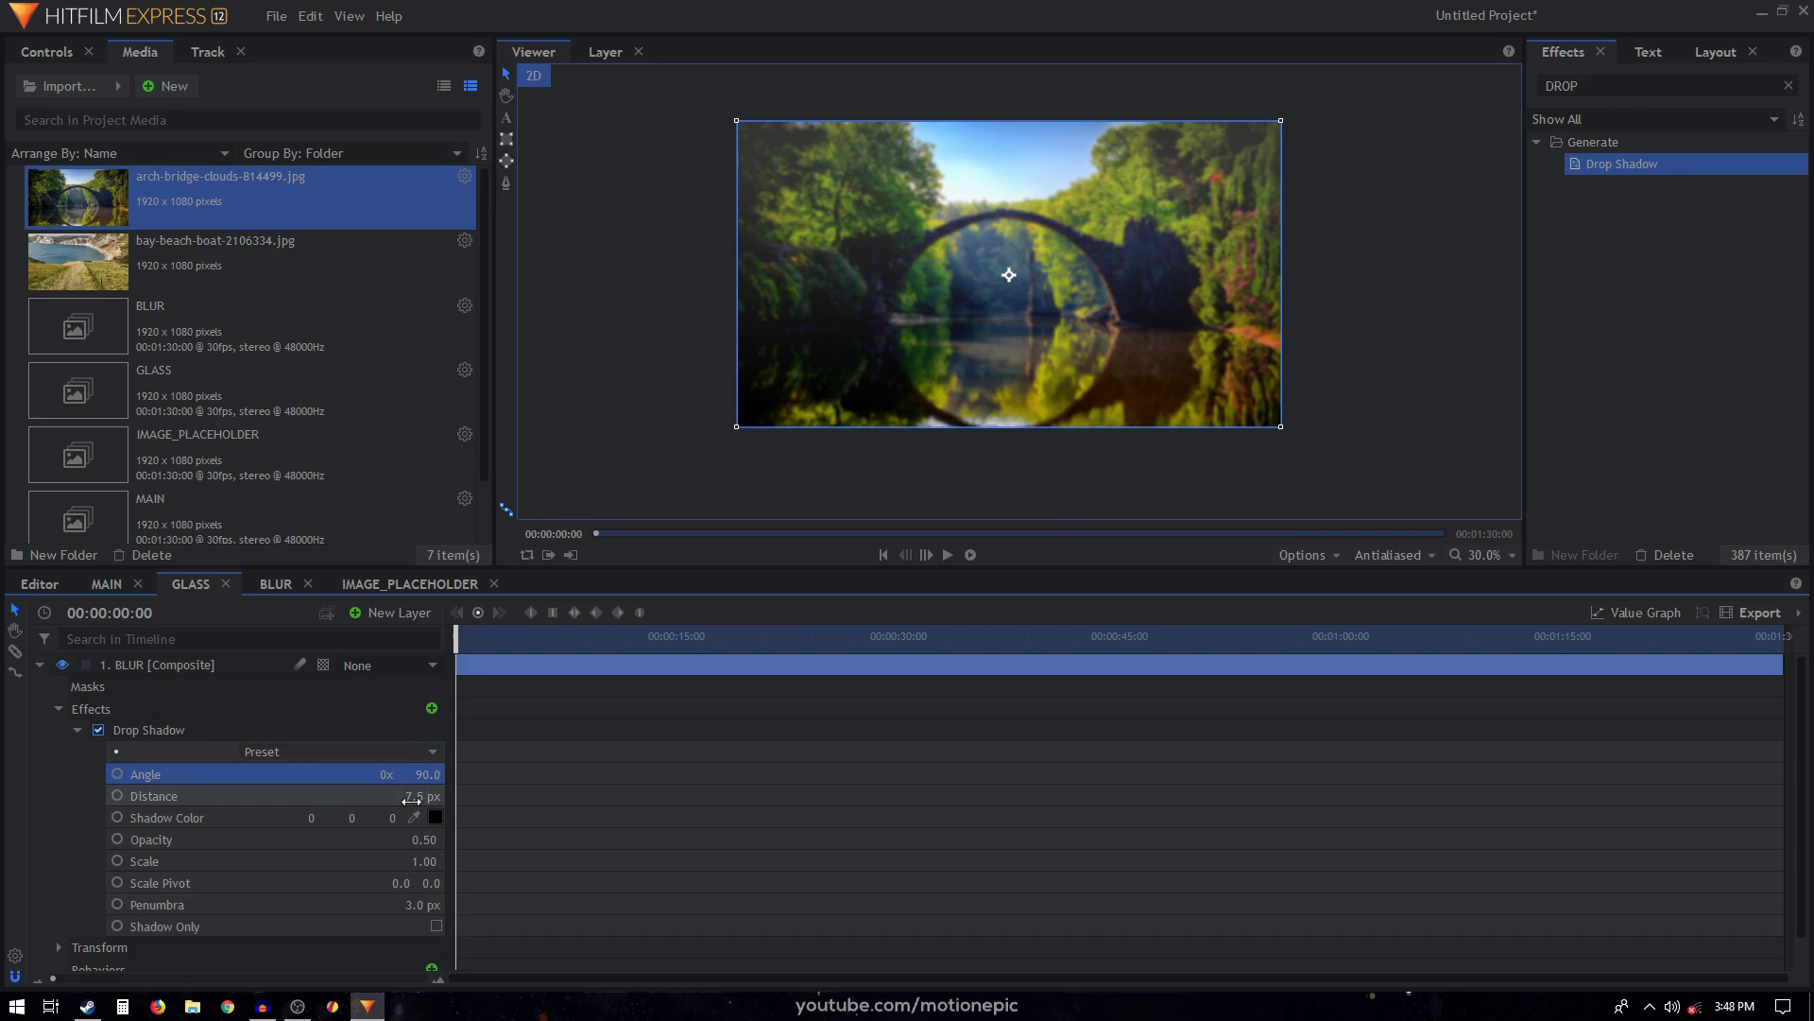
left_click(413, 802)
type("12")
key("Return")
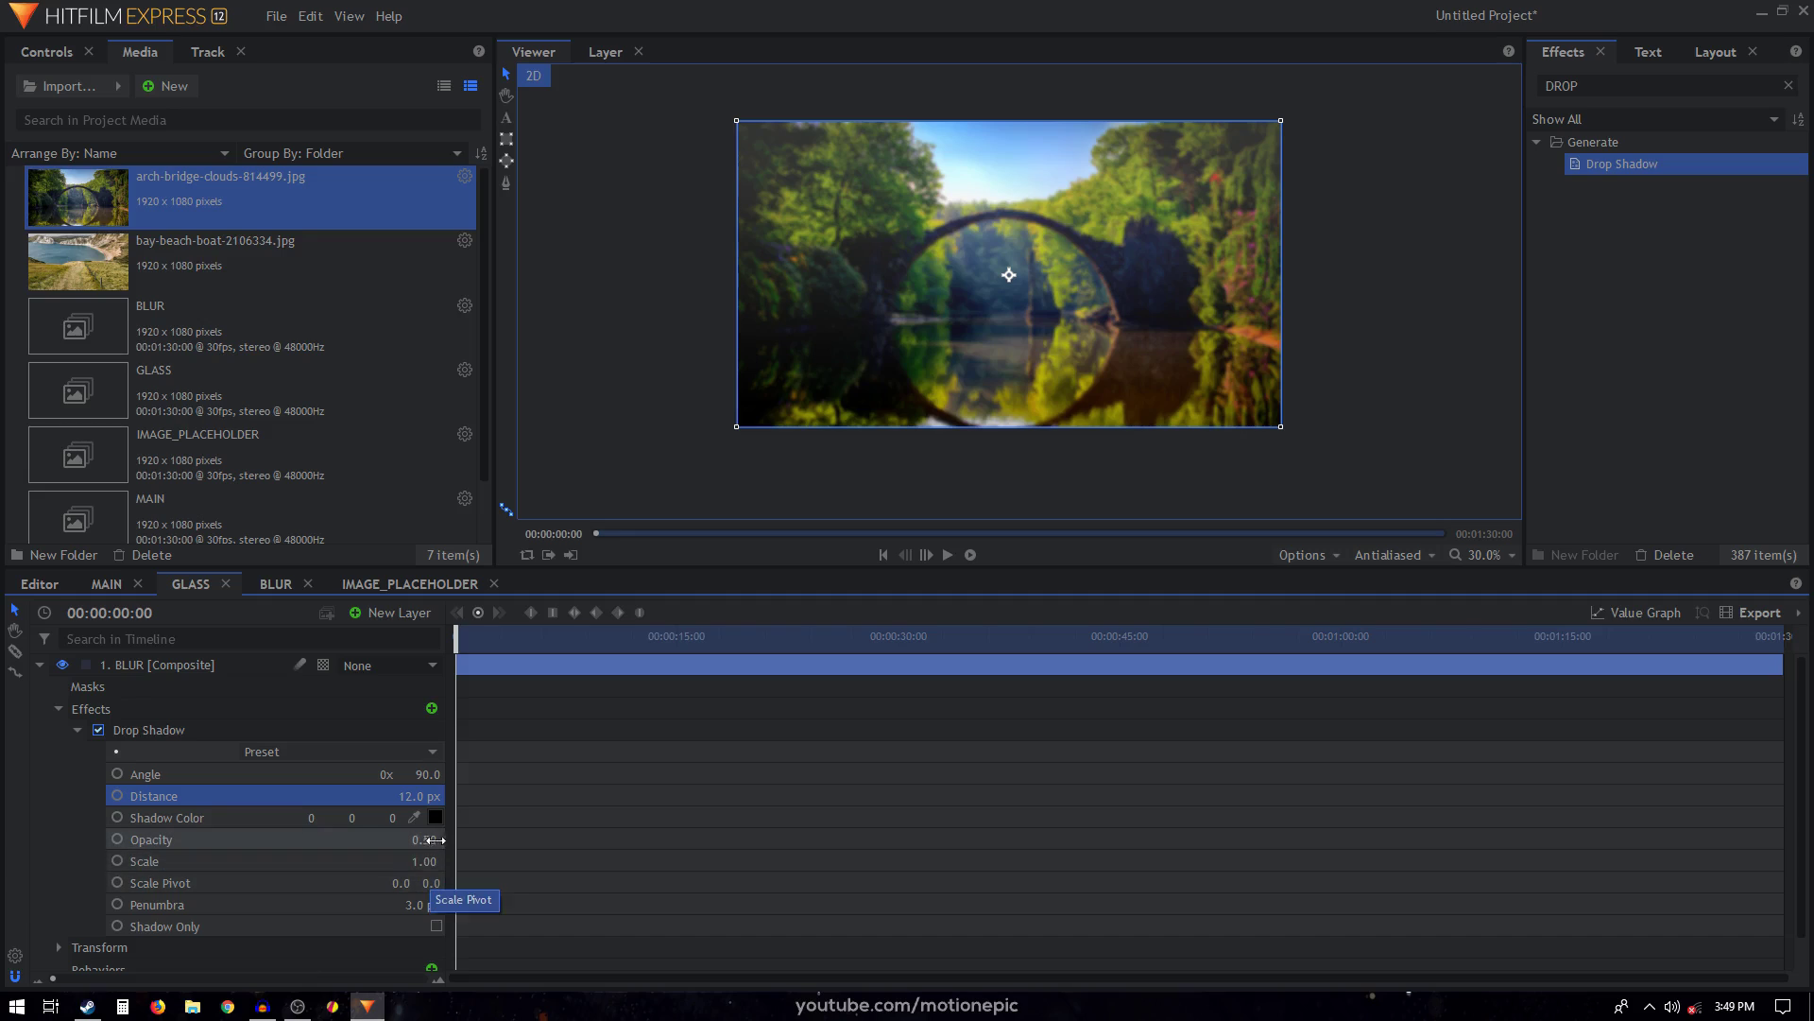
left_click(426, 911)
type("80")
key("Return")
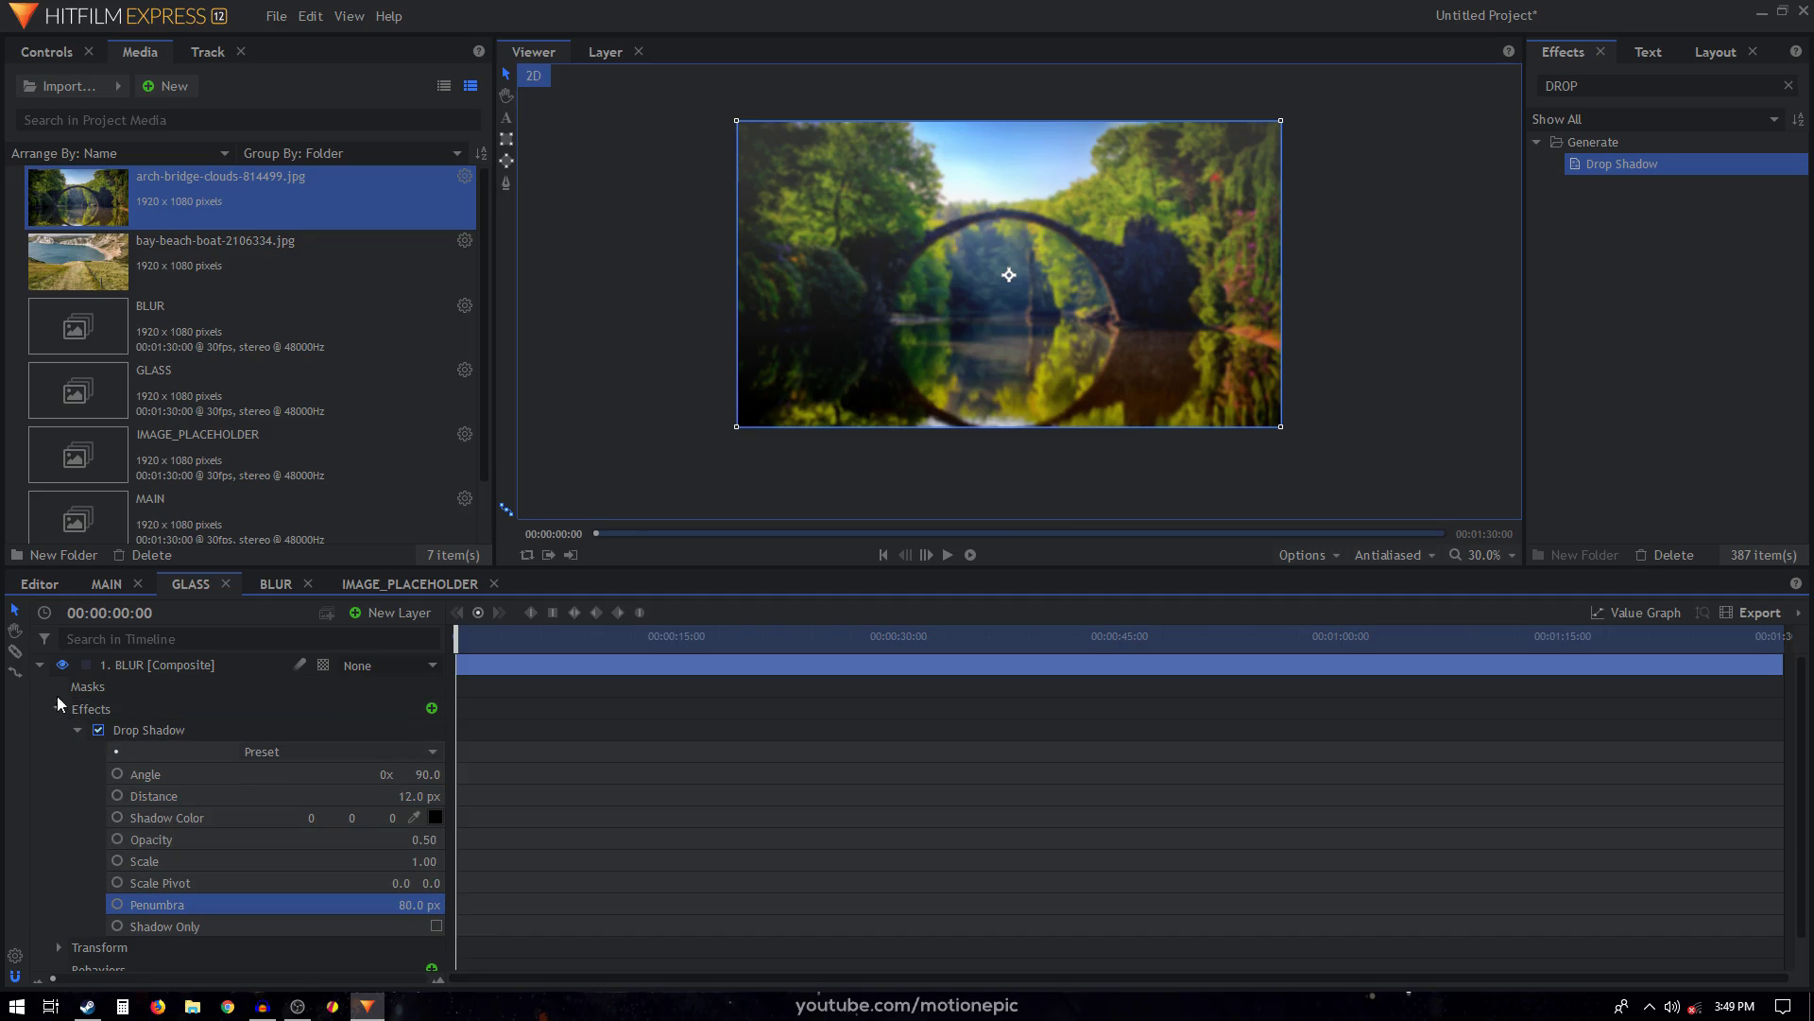
left_click(42, 666)
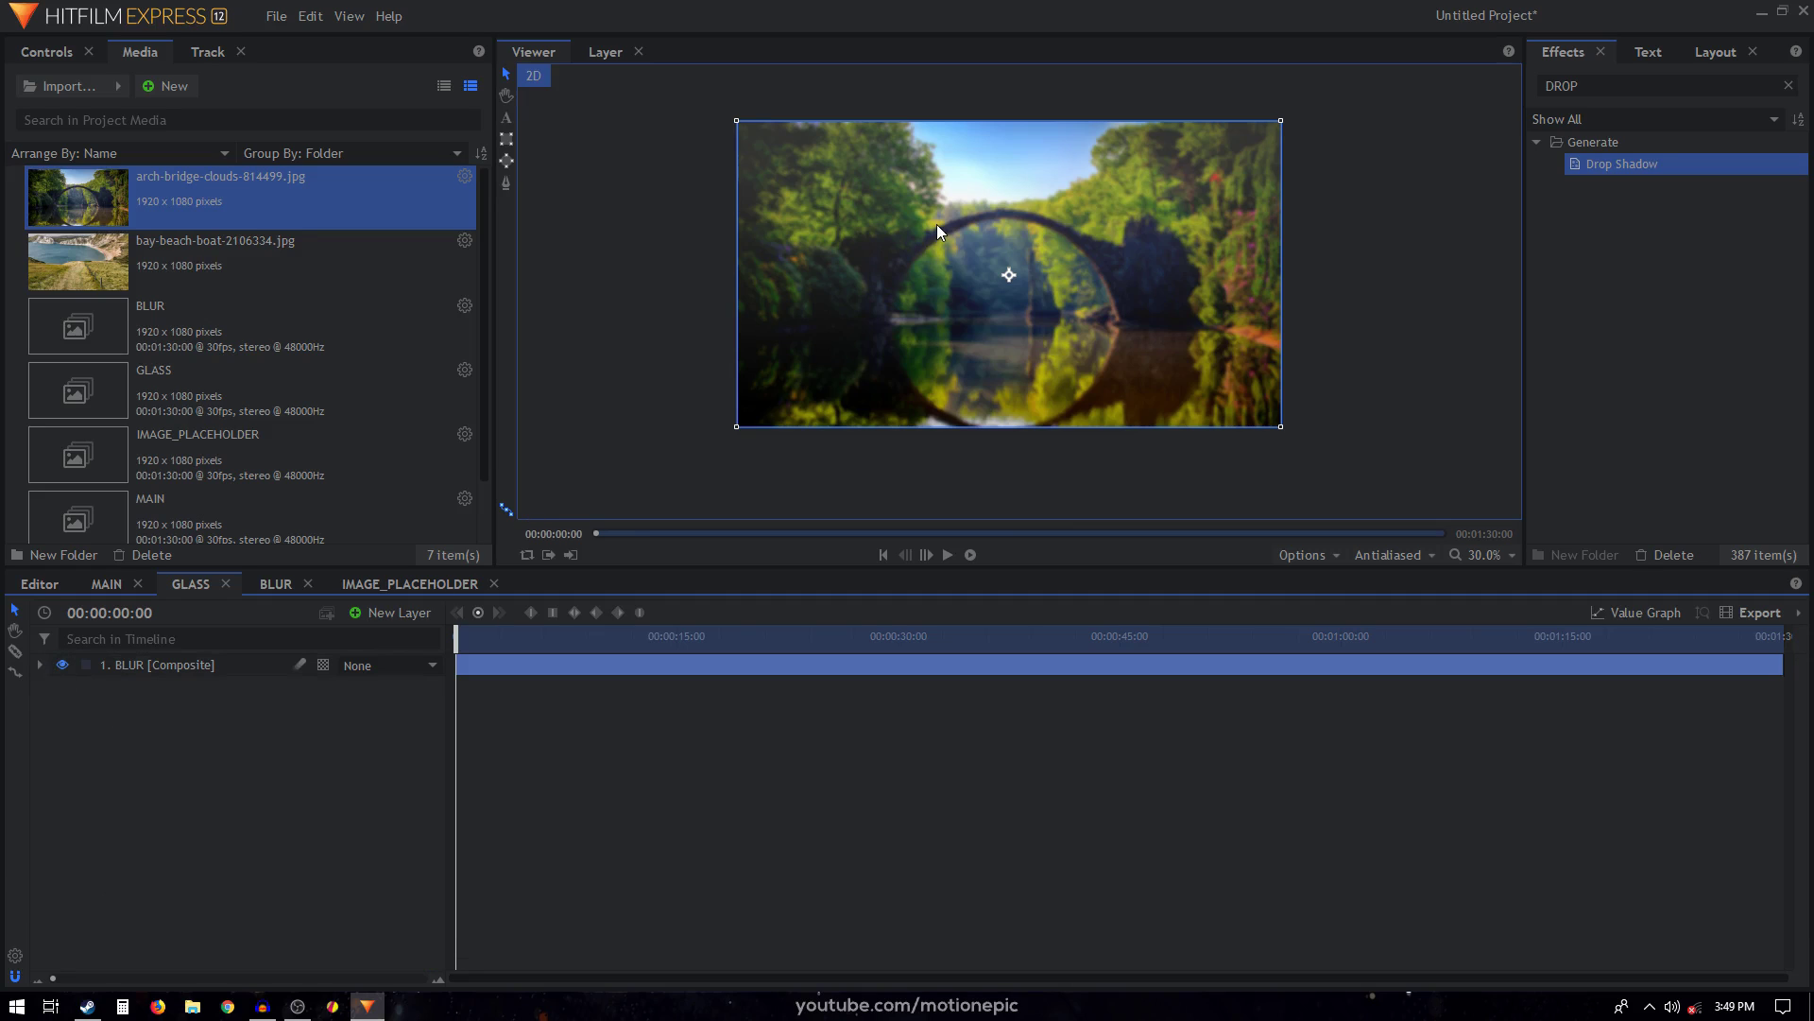
Draw a frame-sized rectangle mask on BLUR and pull its bottom-right corner outward.
left_click_drag(938, 224, 941, 218)
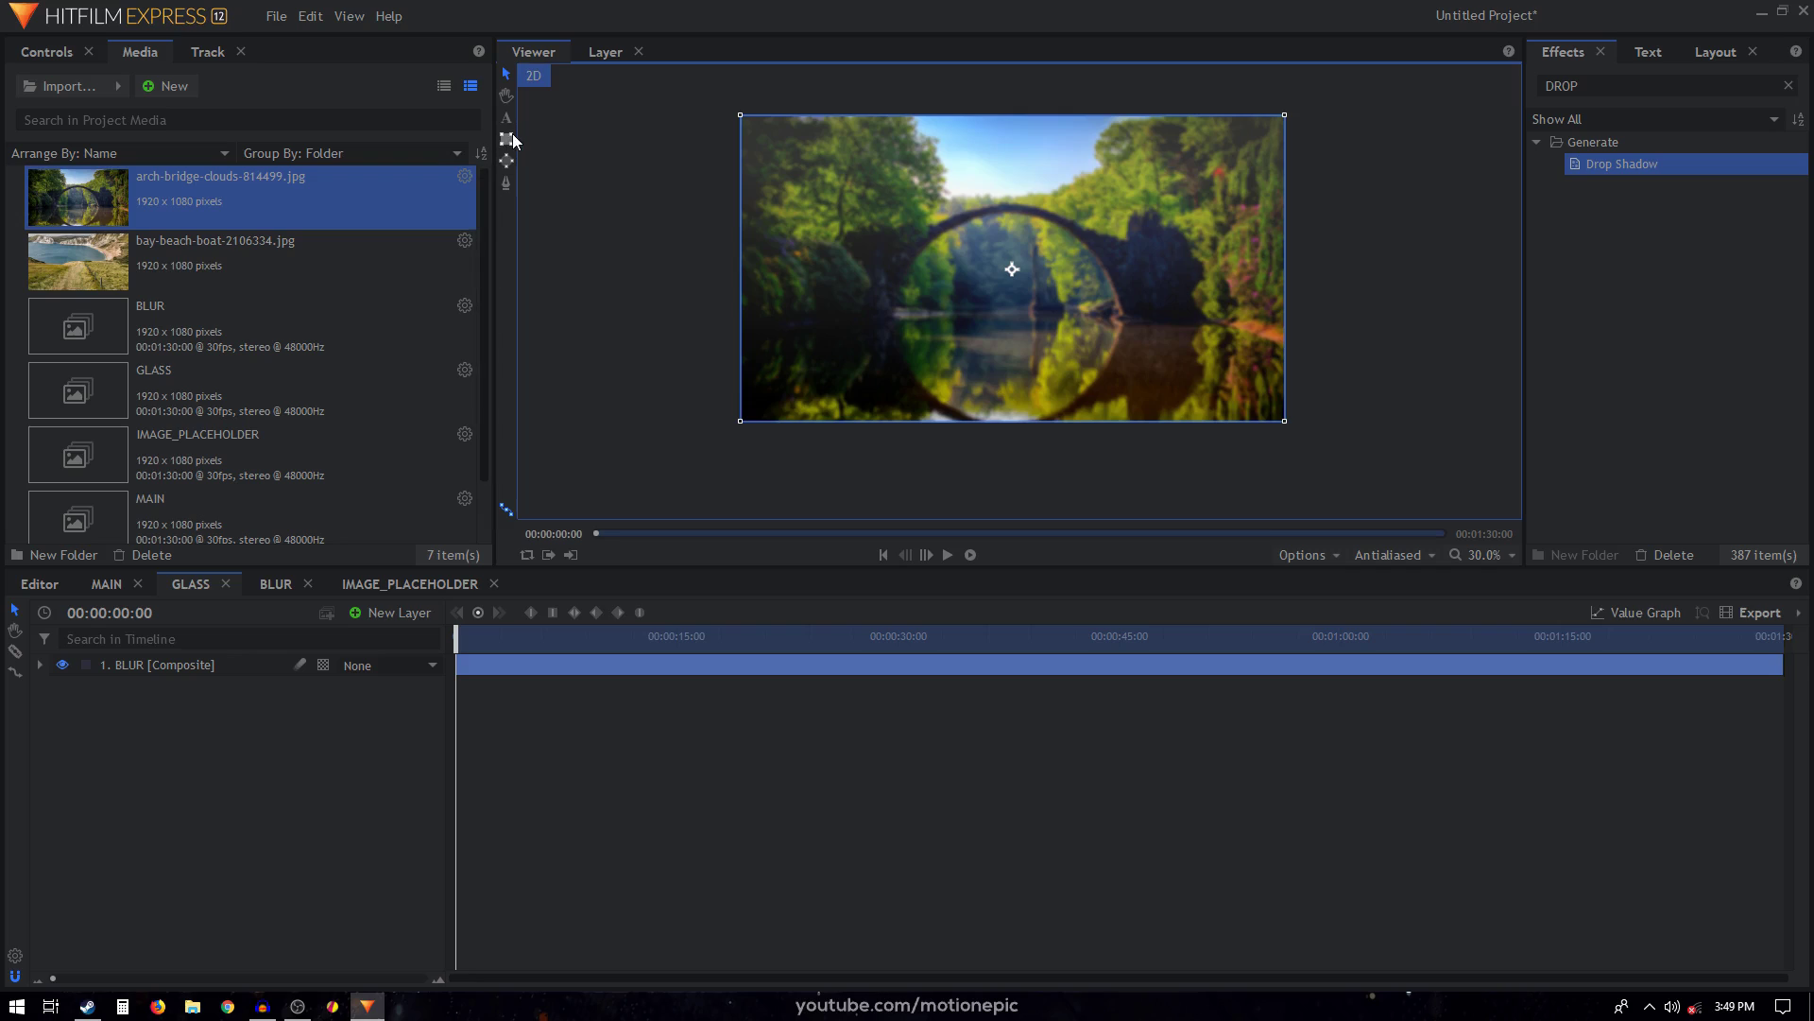
left_click(179, 666)
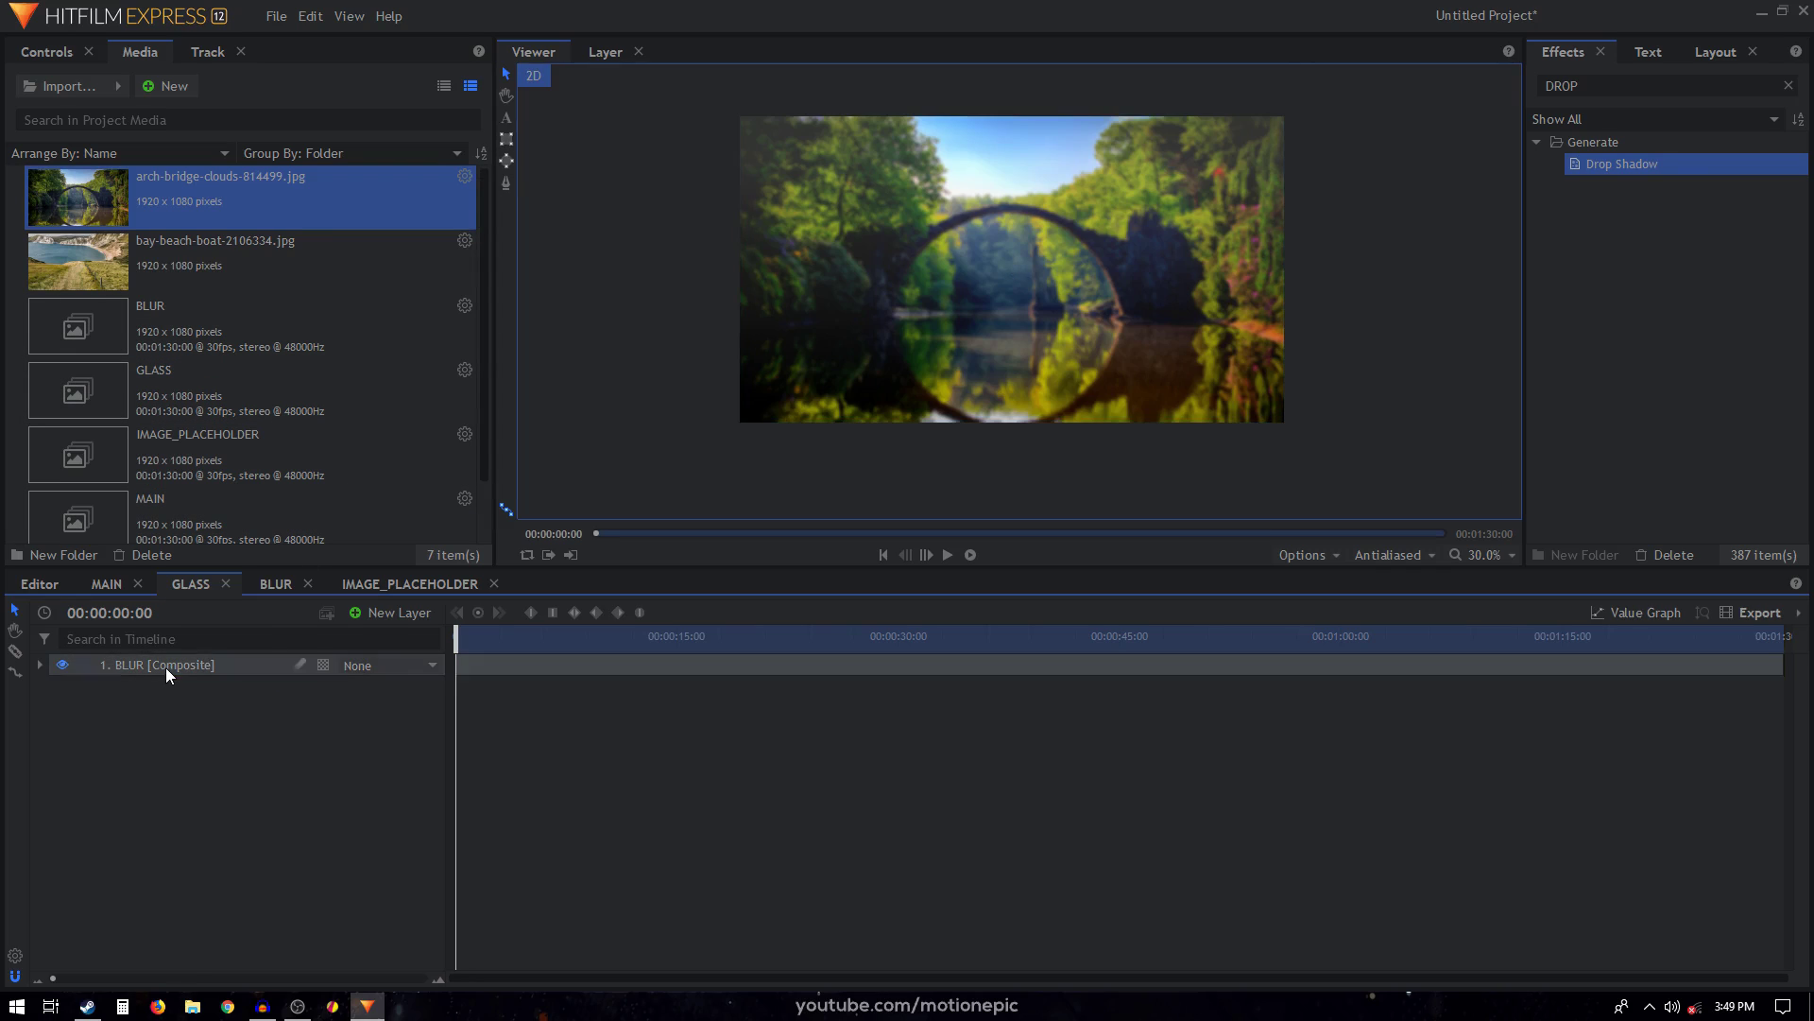
left_click(507, 140)
left_click_drag(707, 106, 1312, 442)
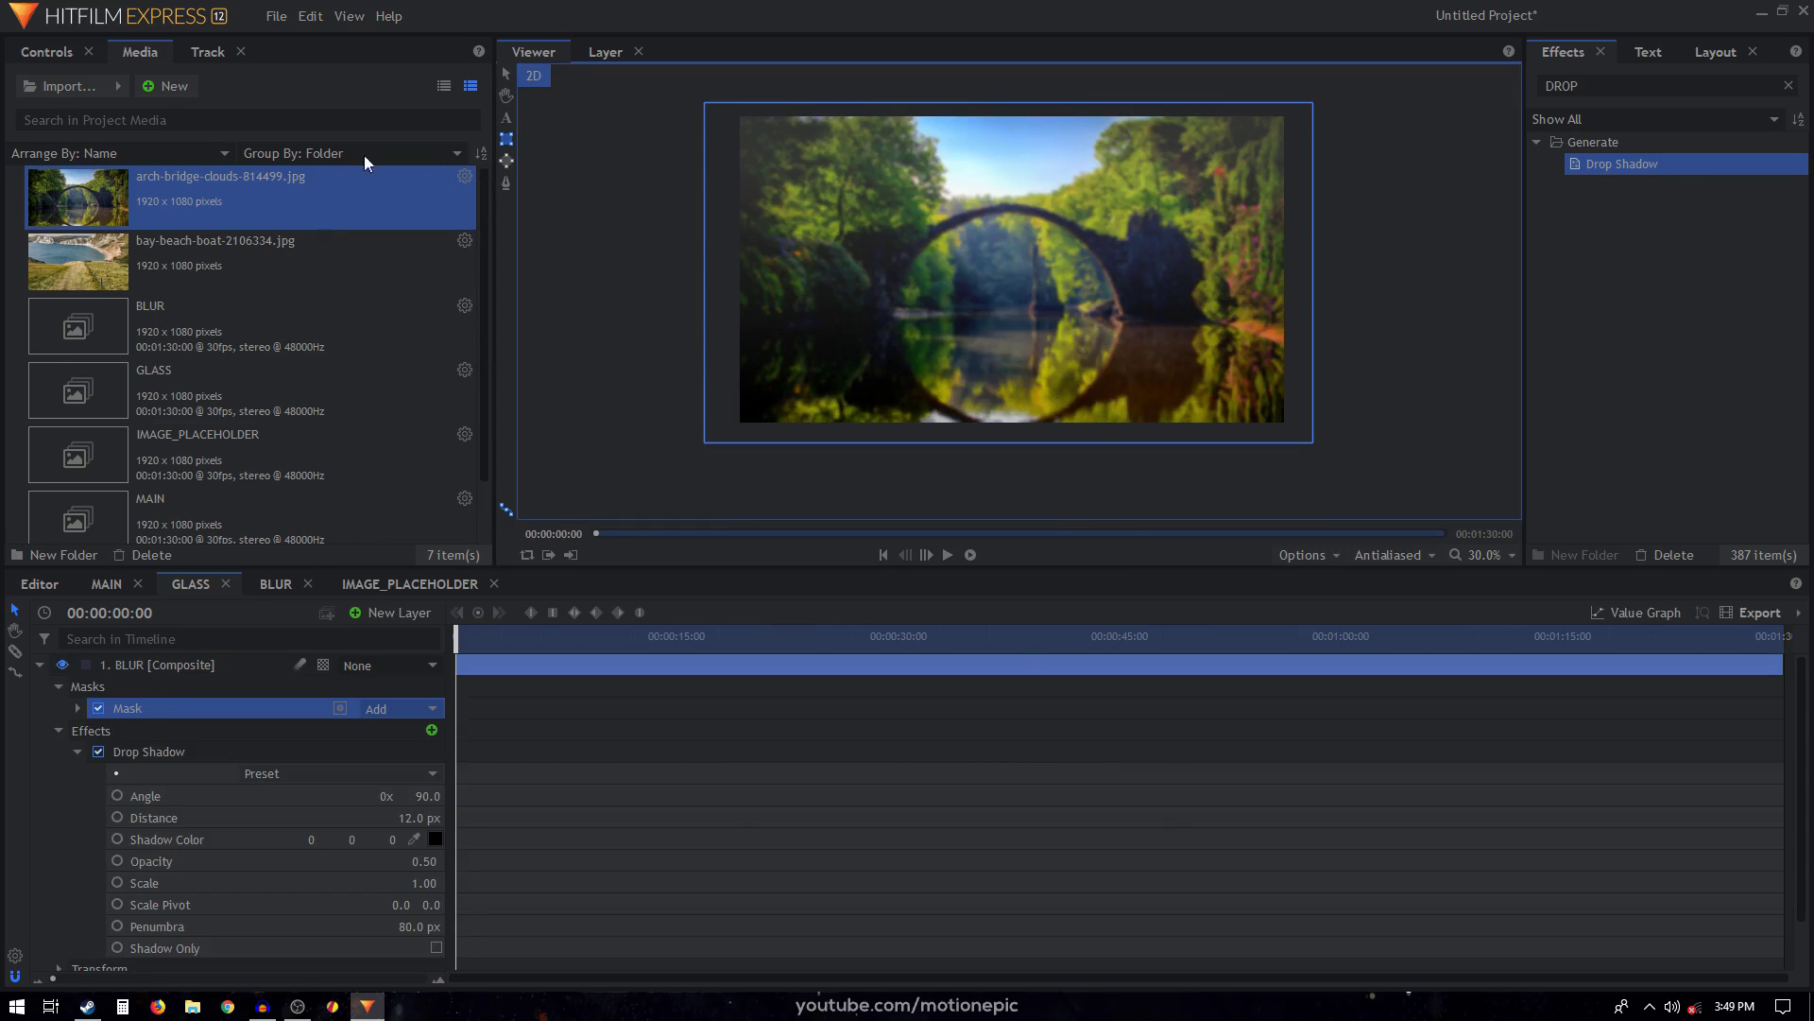
left_click(507, 185)
left_click_drag(1312, 442, 1417, 445)
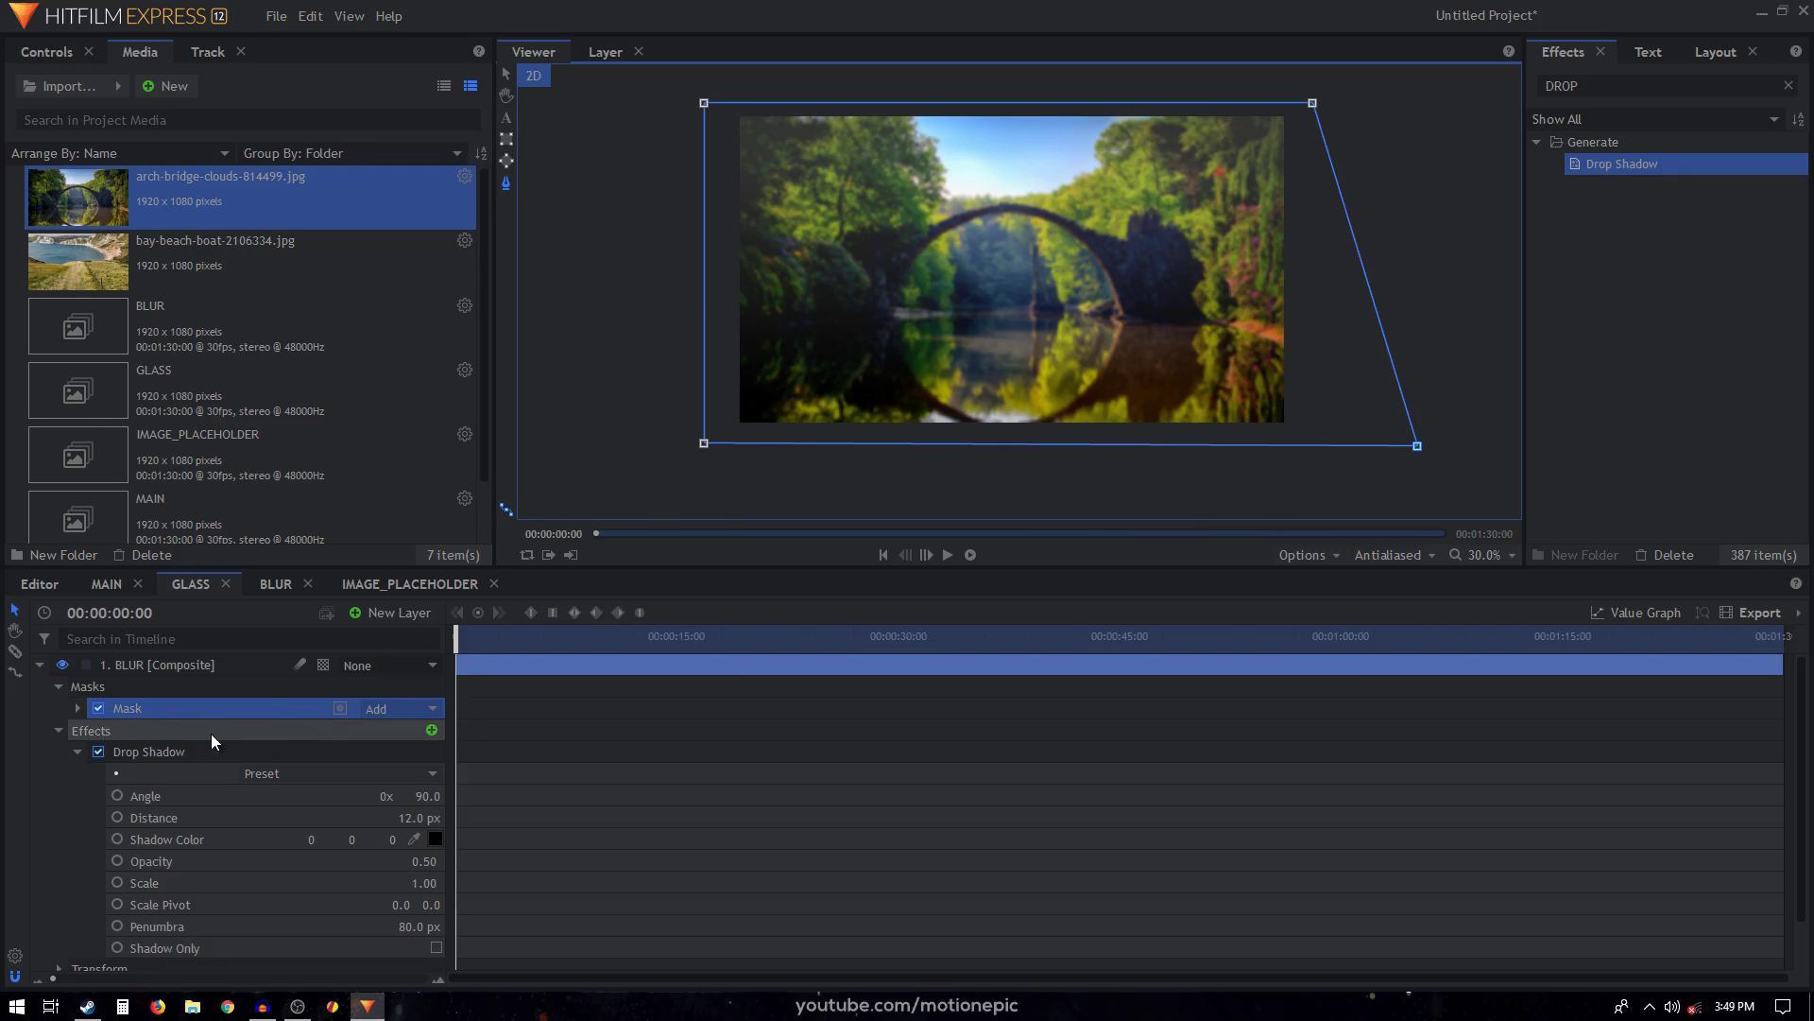
Keyframe the mask position and slide it far left to X -1716 at frame 16.
left_click(77, 708)
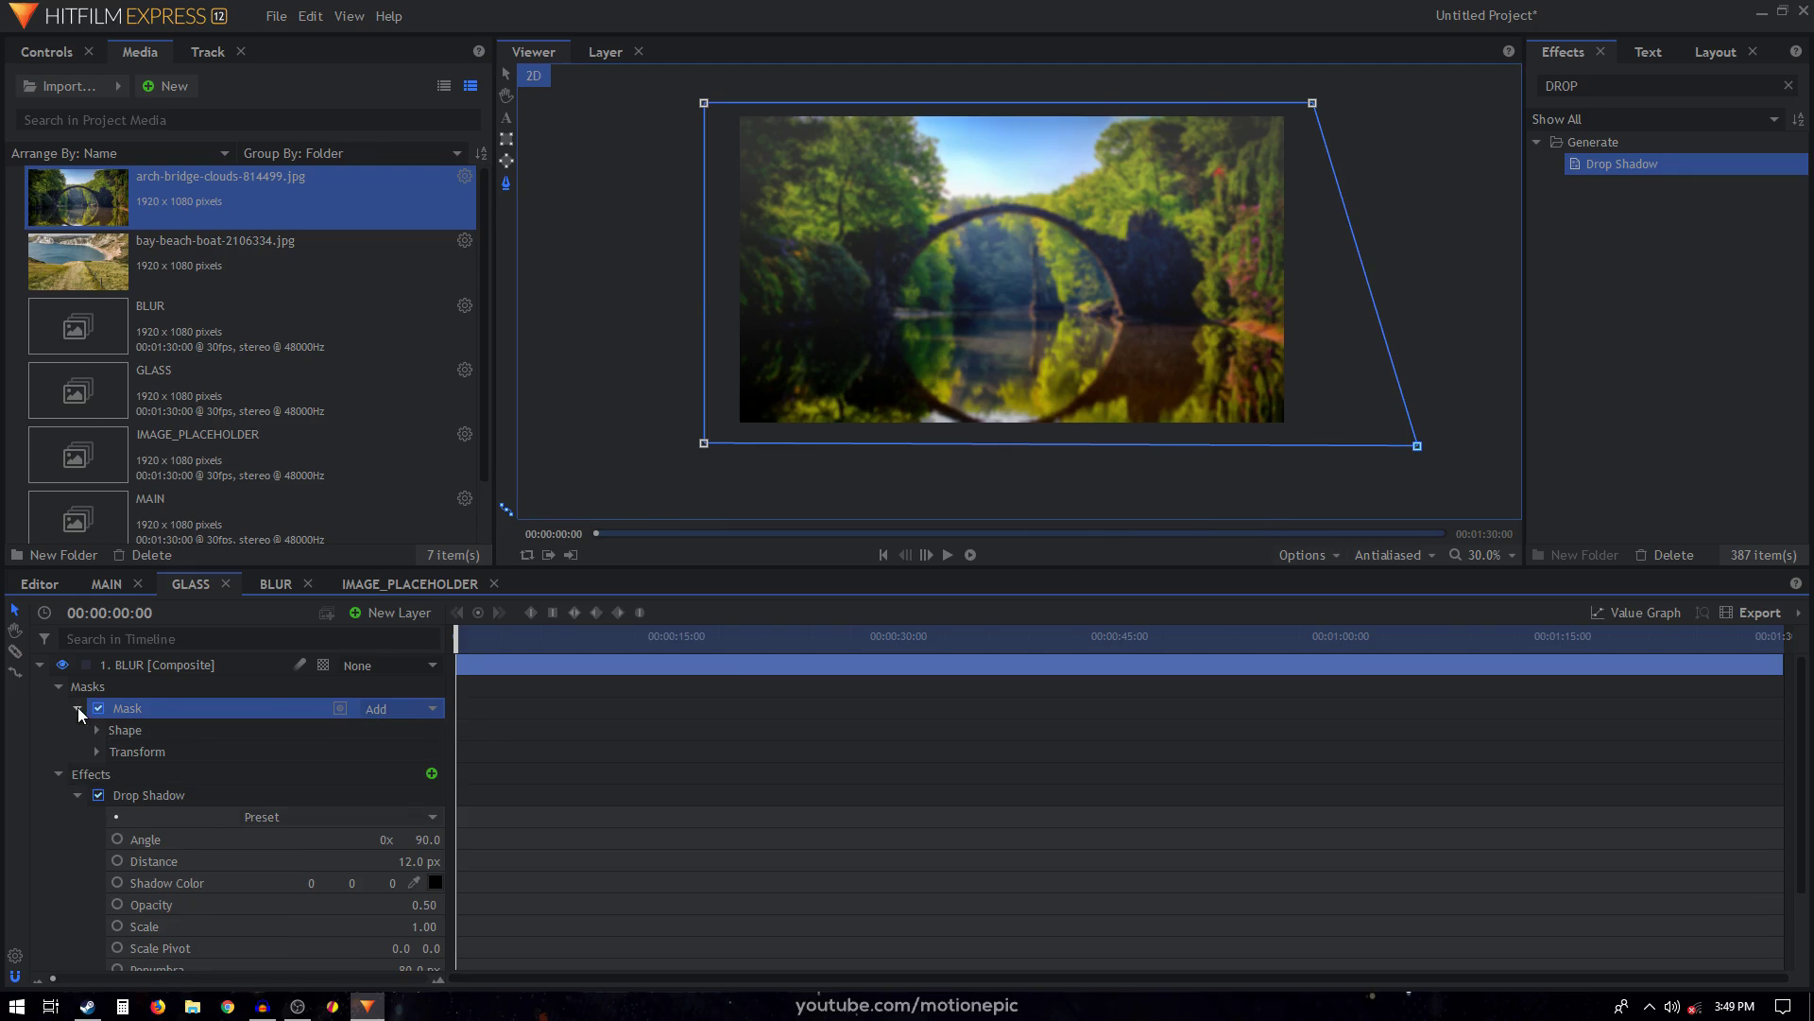
left_click(97, 751)
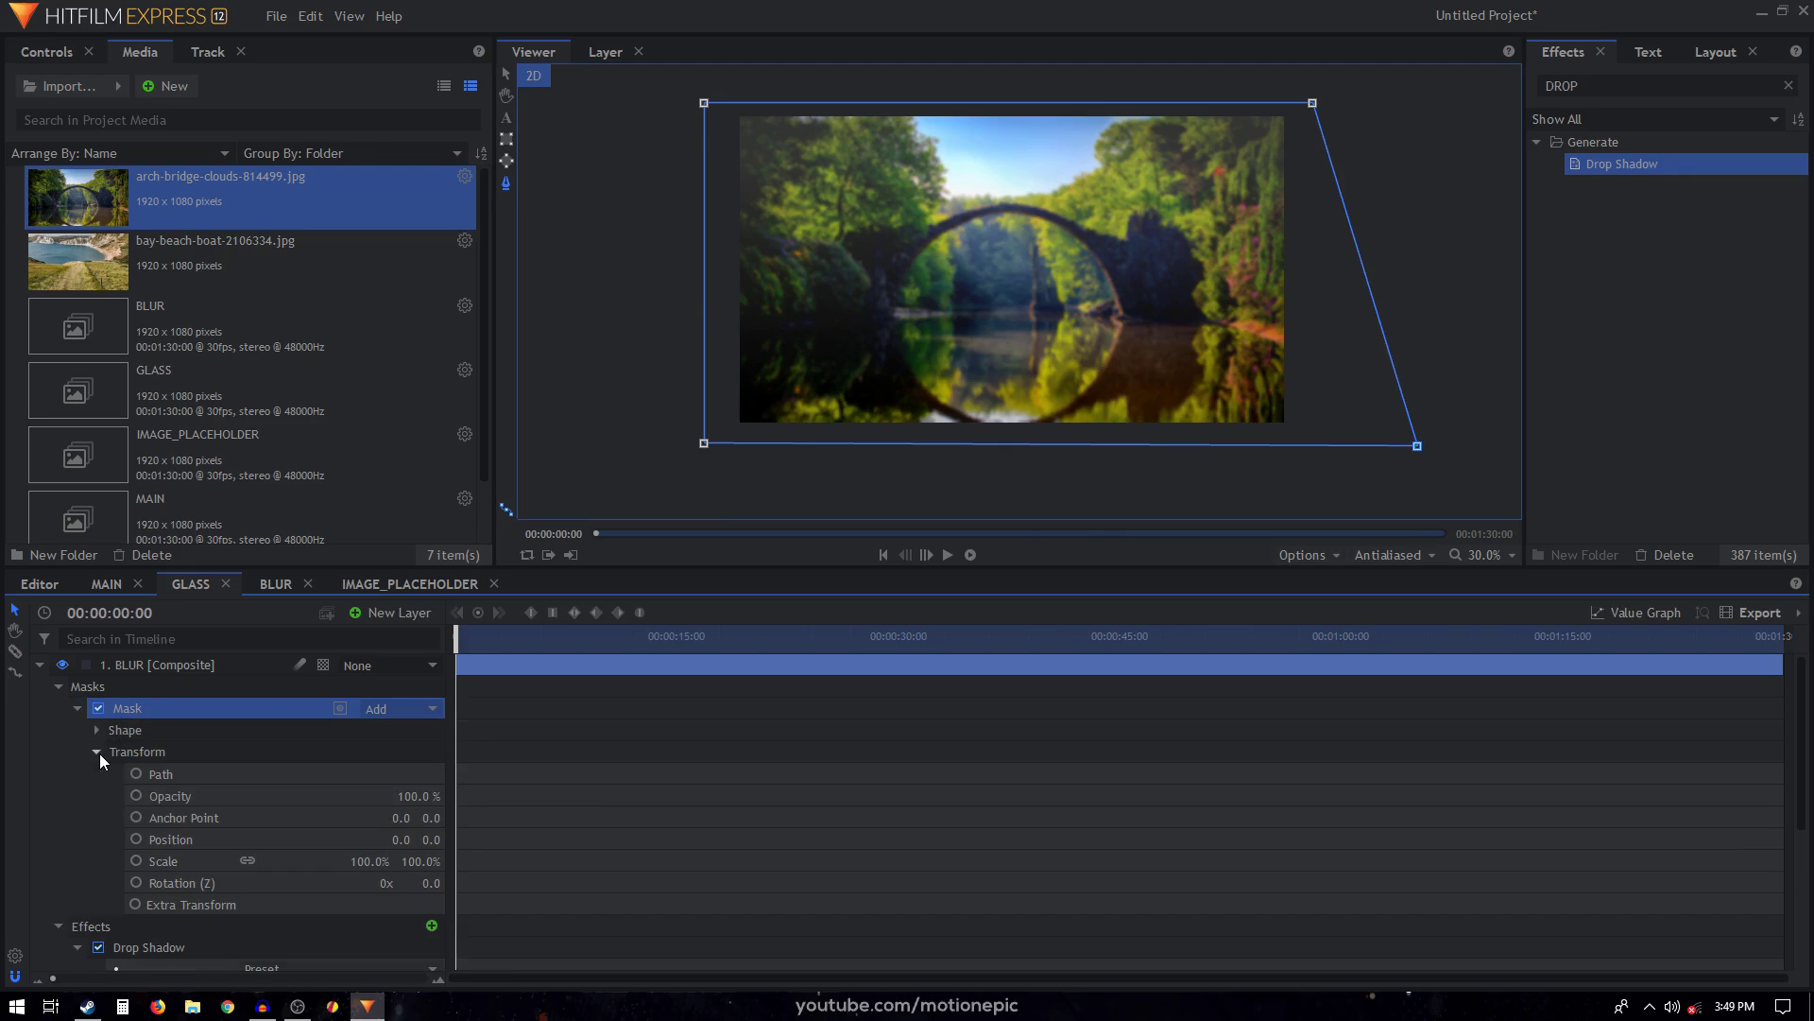
left_click(137, 839)
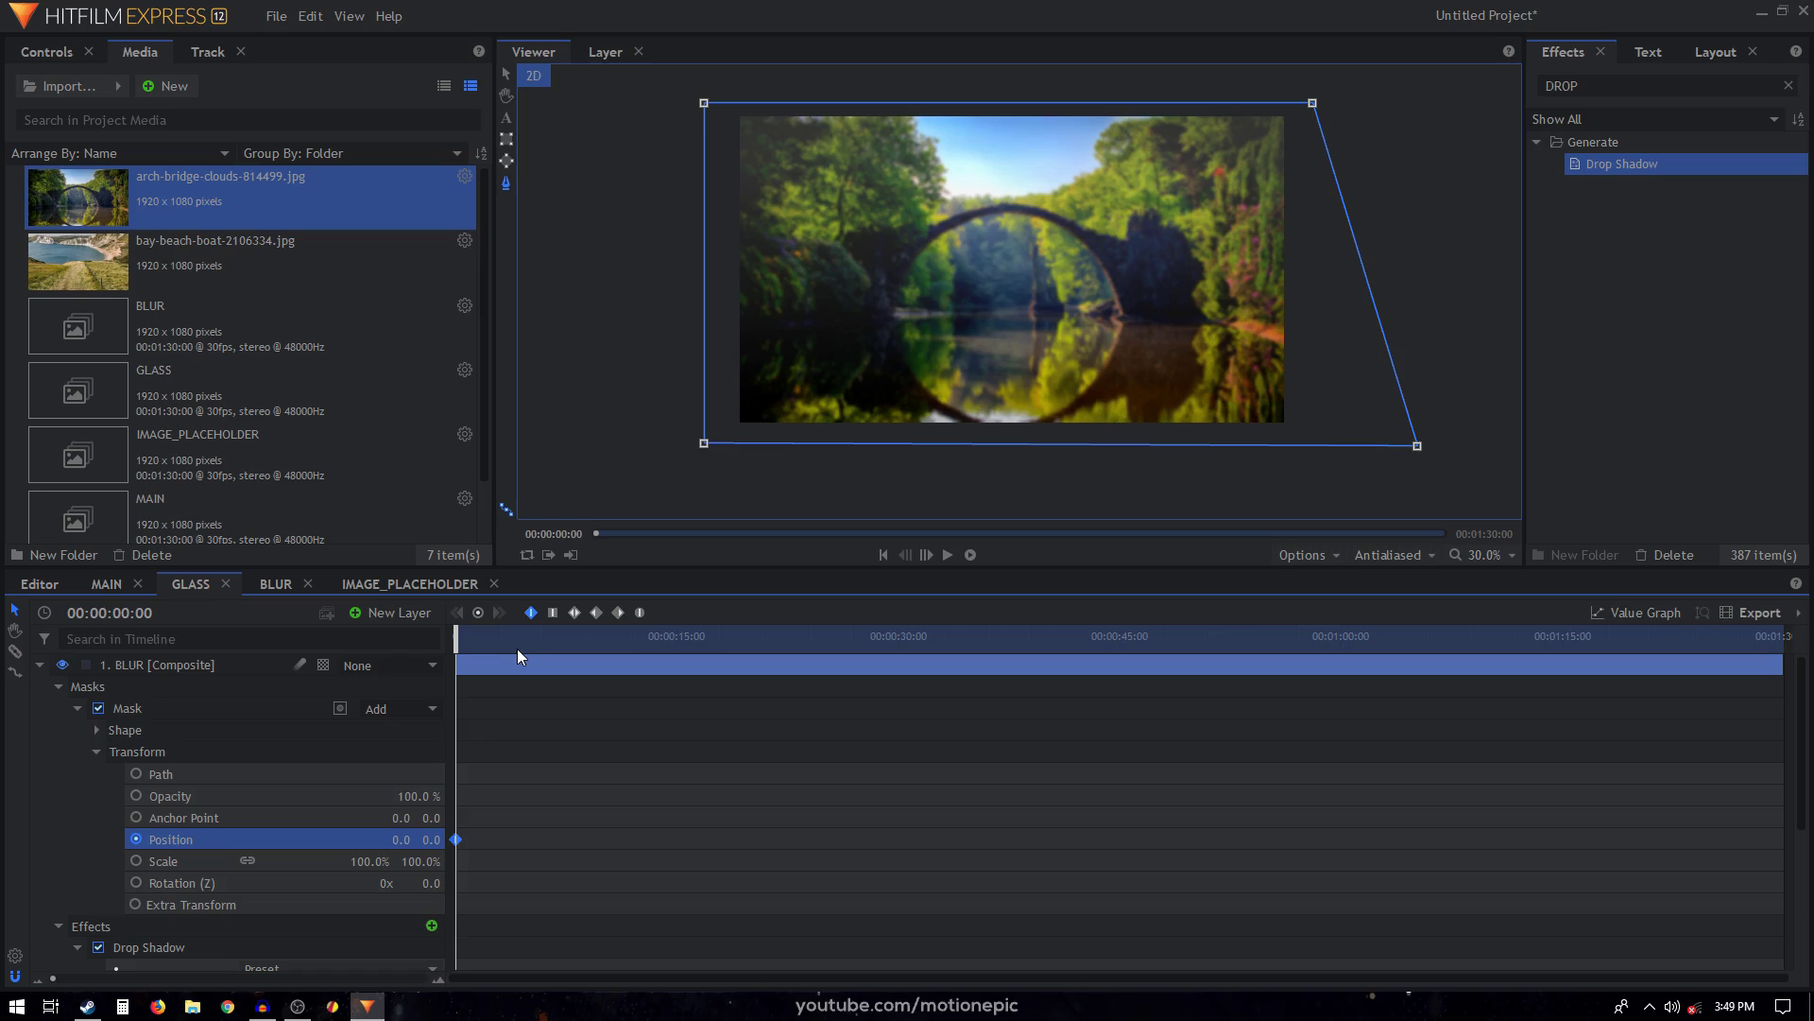
key("shift+Right")
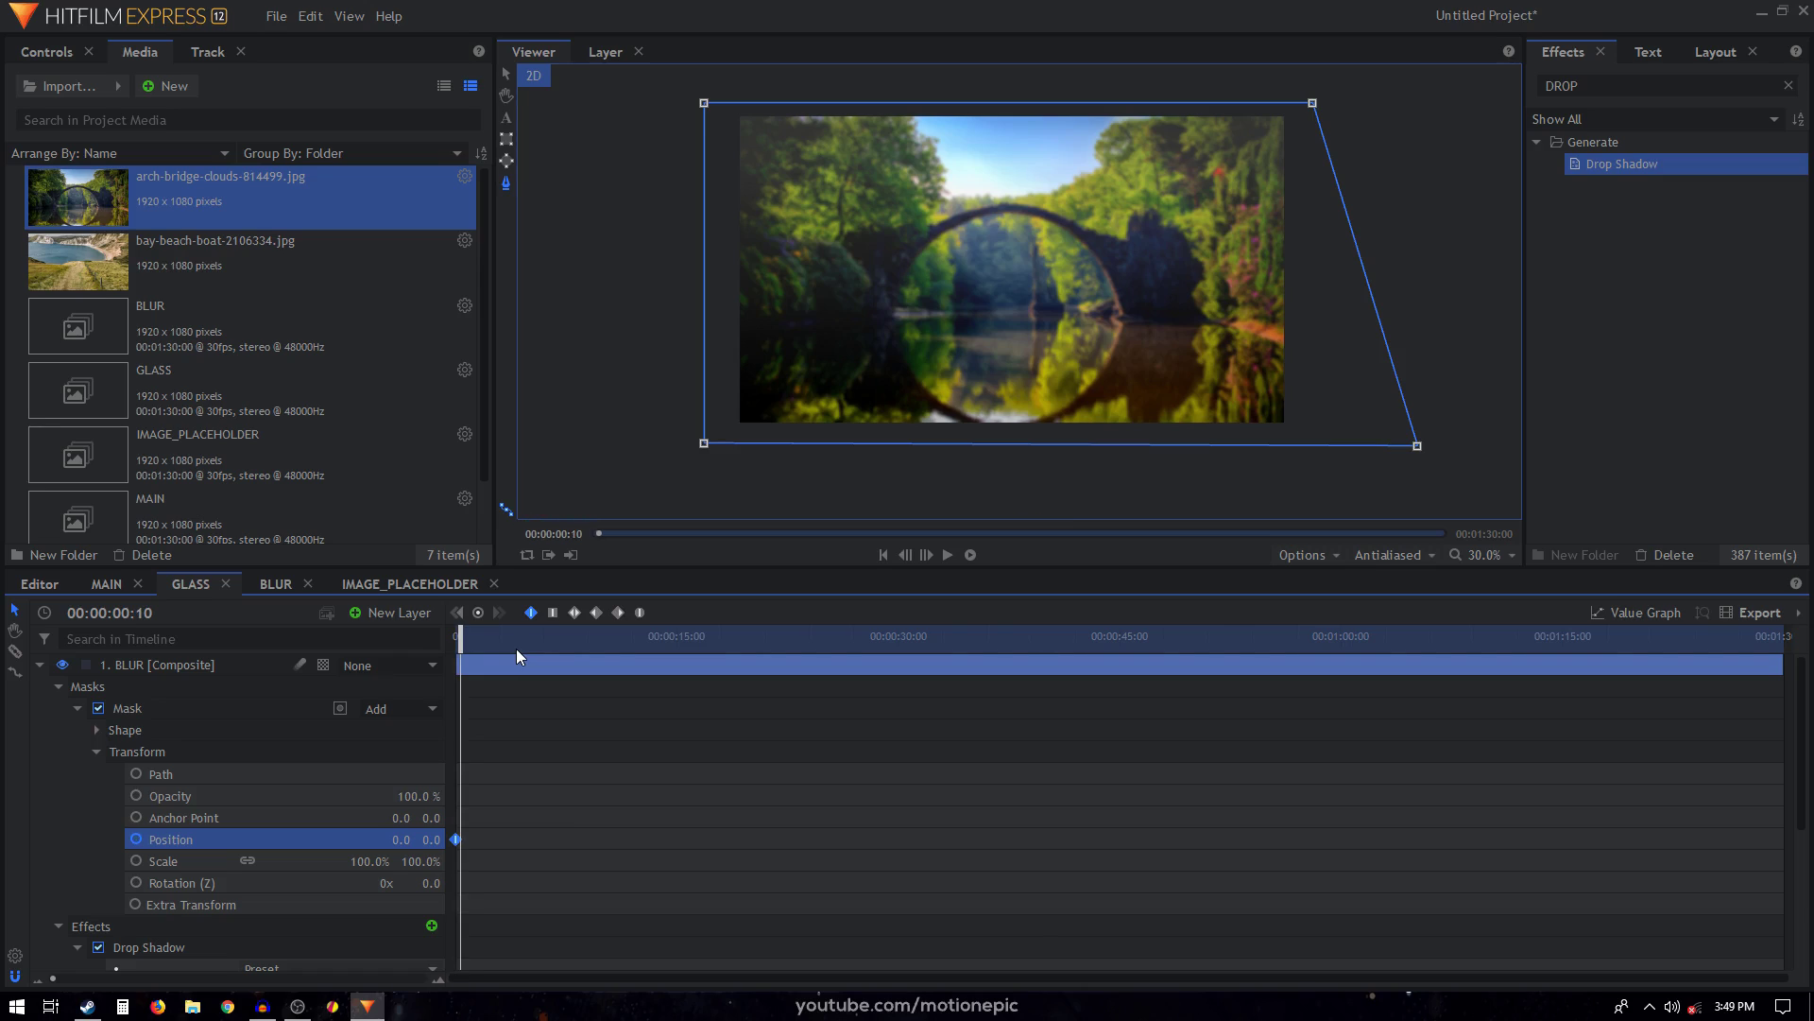
key("Right")
key("Right")
key("Right")
key("Right")
key("Right")
key("Right")
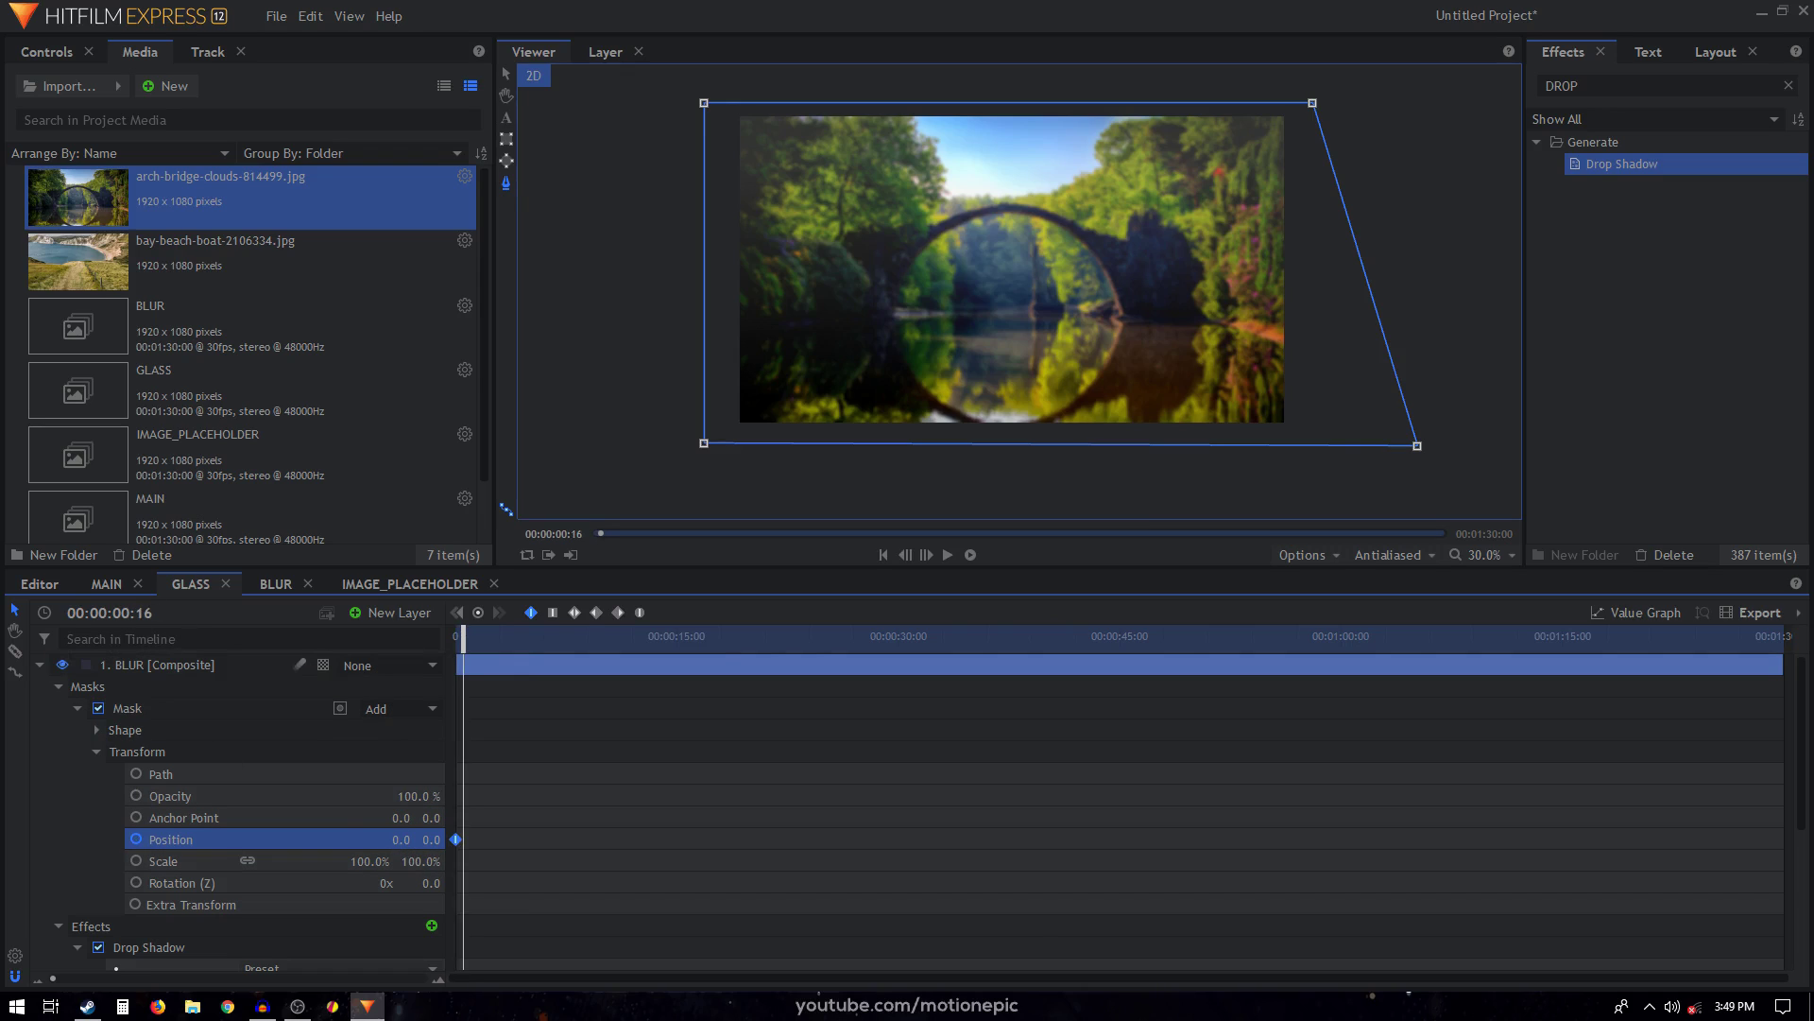
left_click_drag(401, 839, 301, 839)
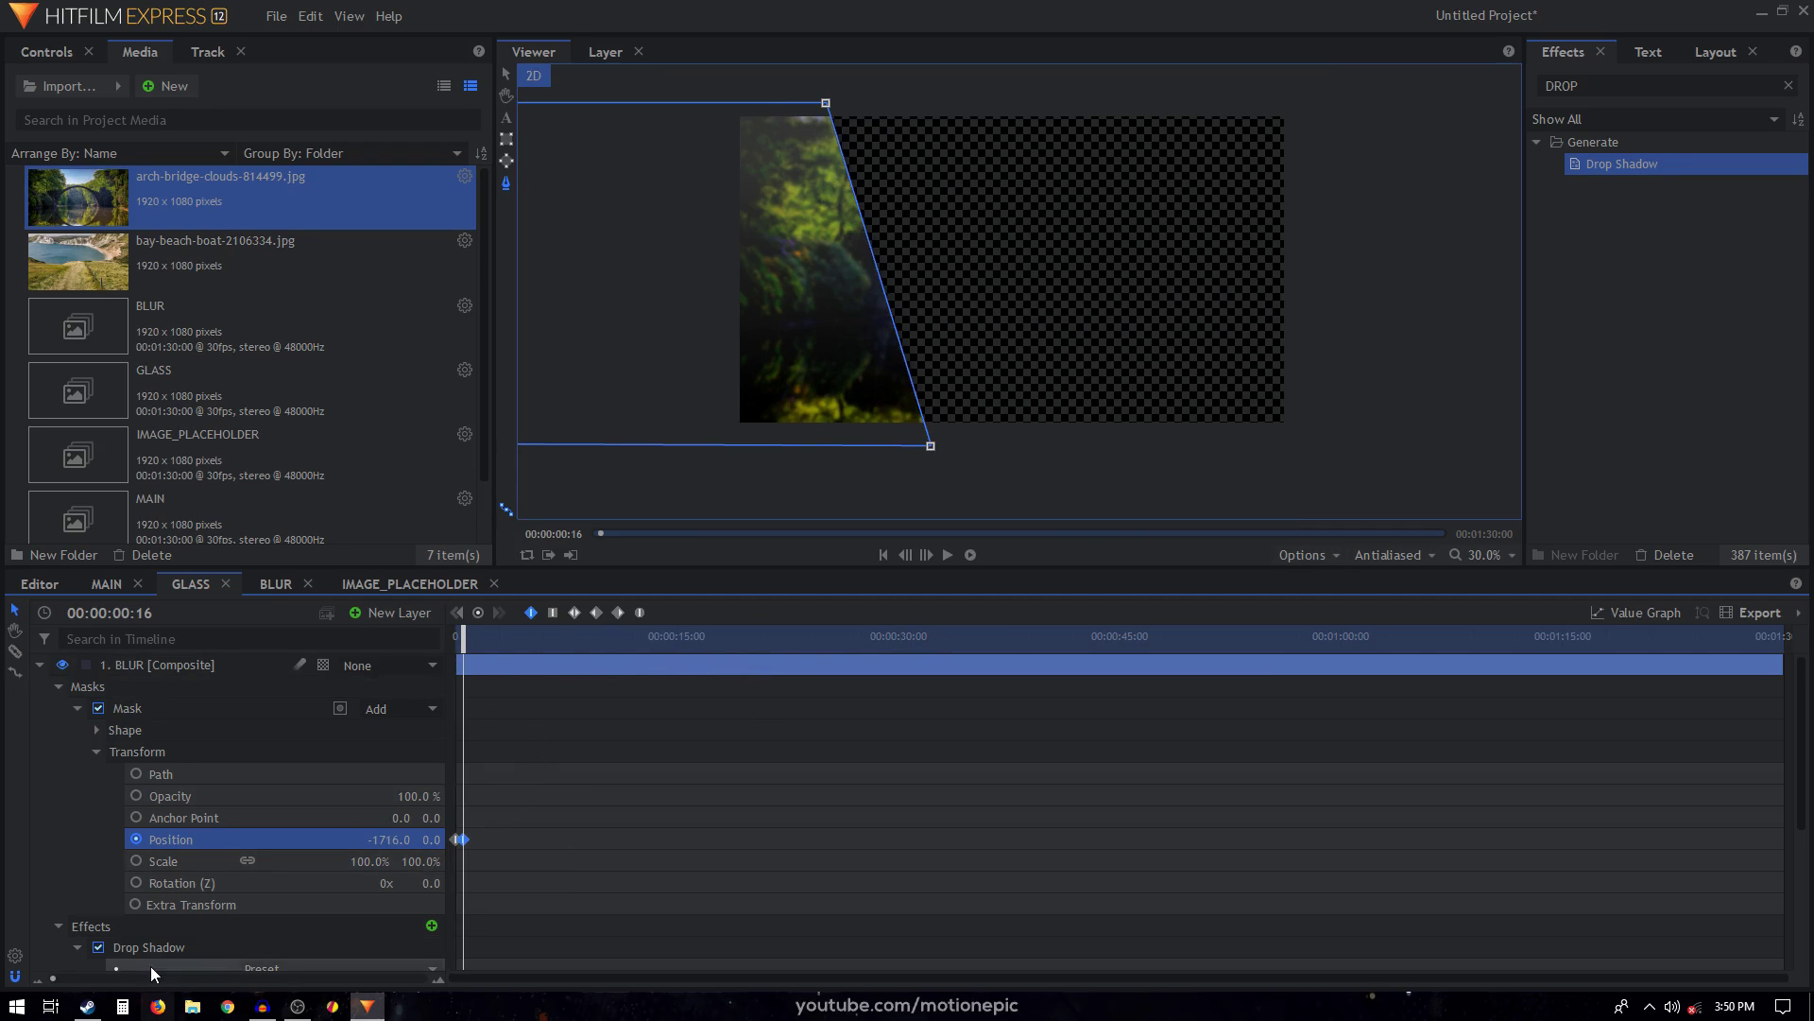
At 00:00:04:00, move the mask further left to X -1844 and select the keyframes.
left_click_drag(53, 977, 162, 992)
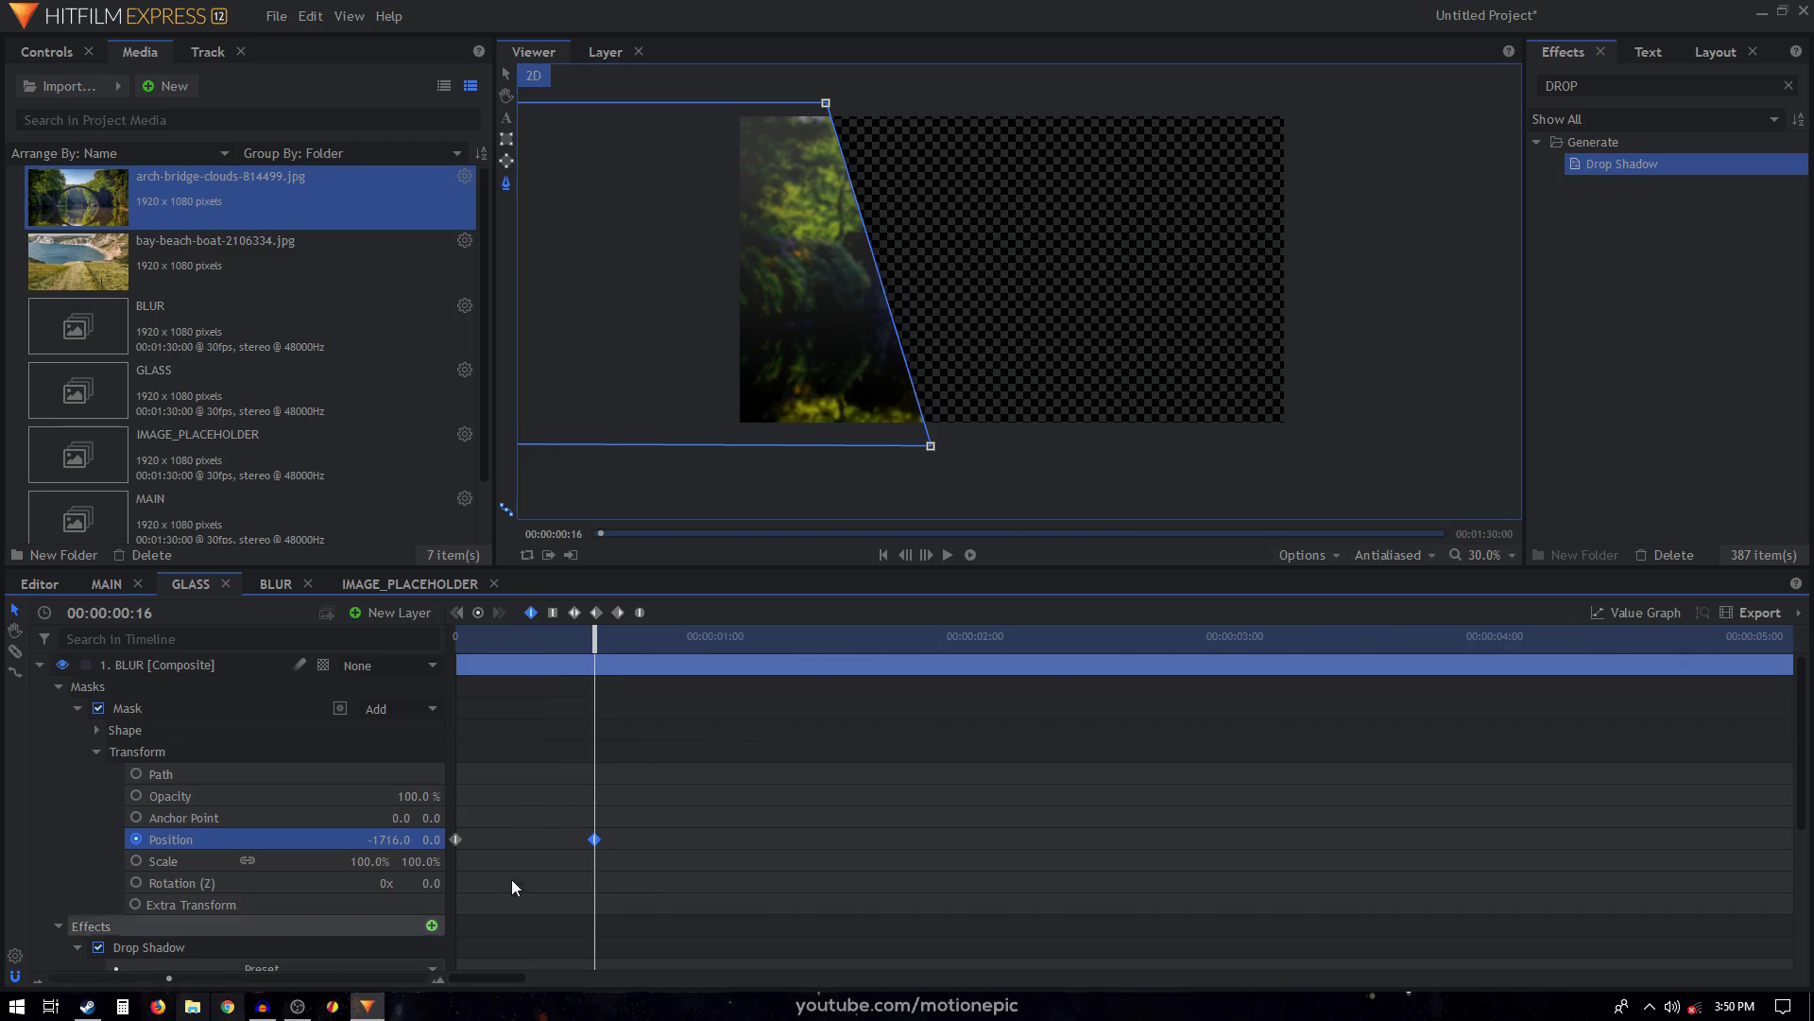
left_click(1495, 637)
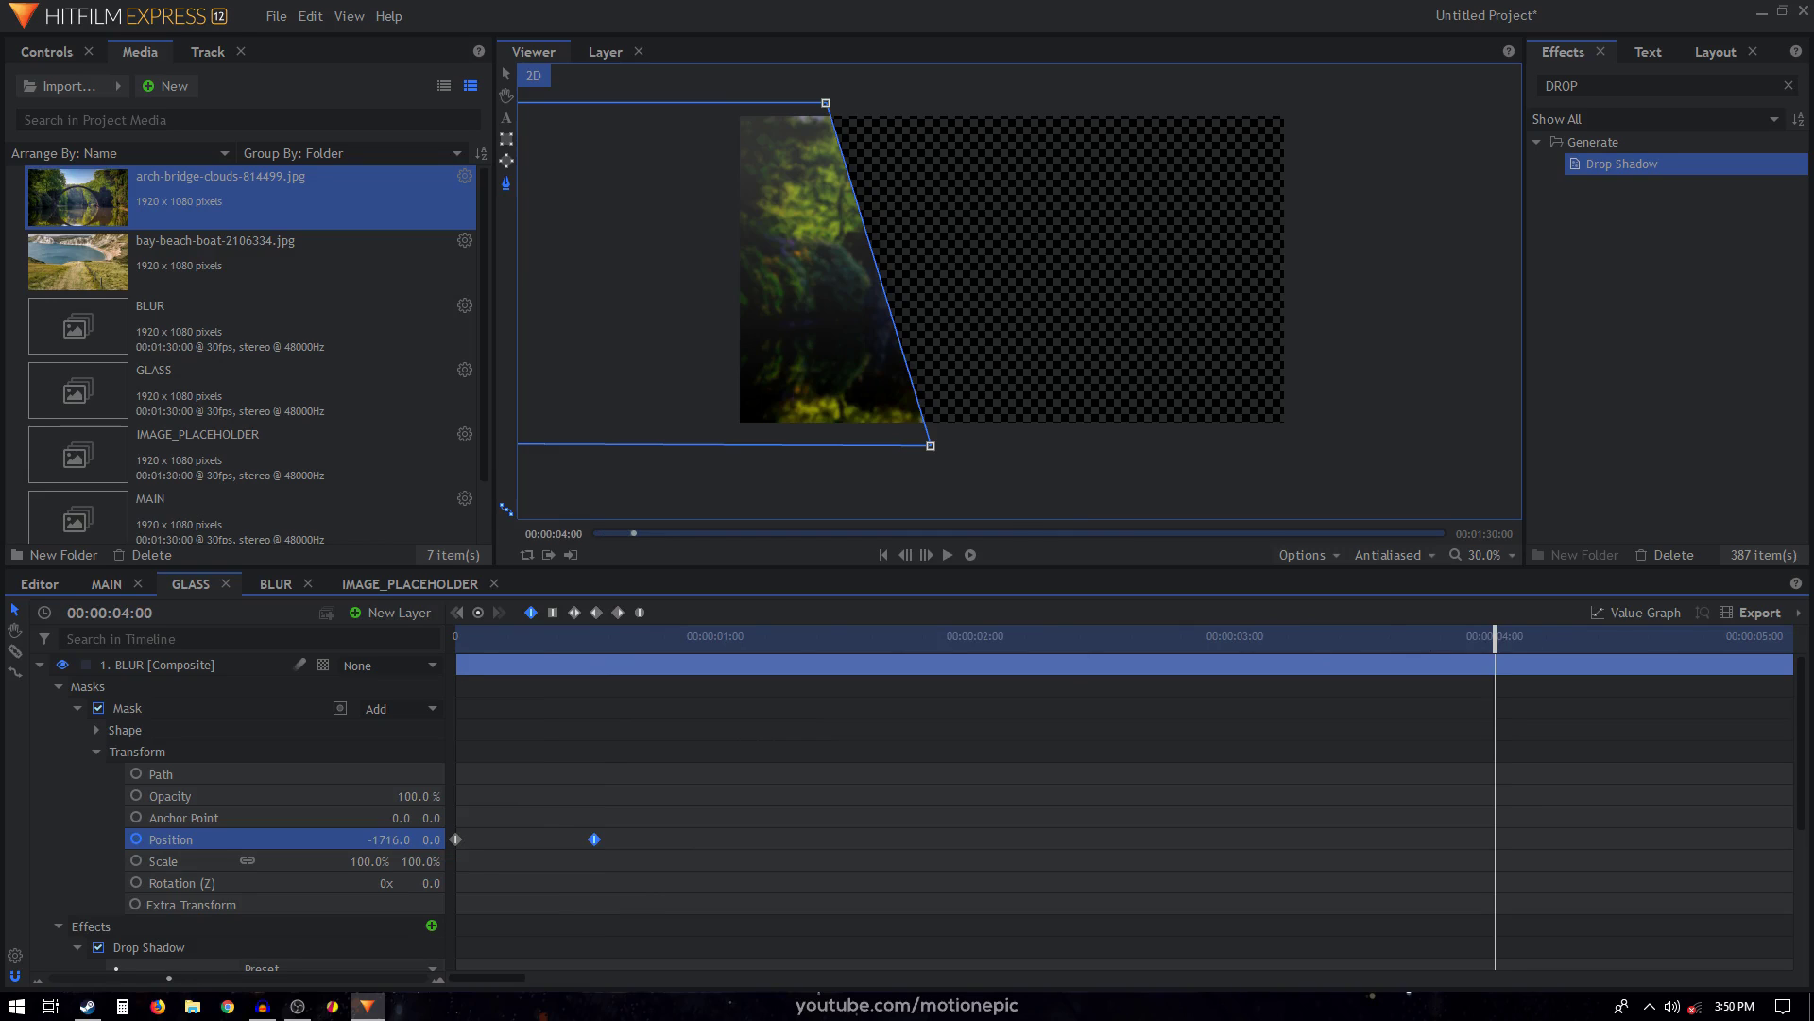
left_click_drag(389, 839, 282, 839)
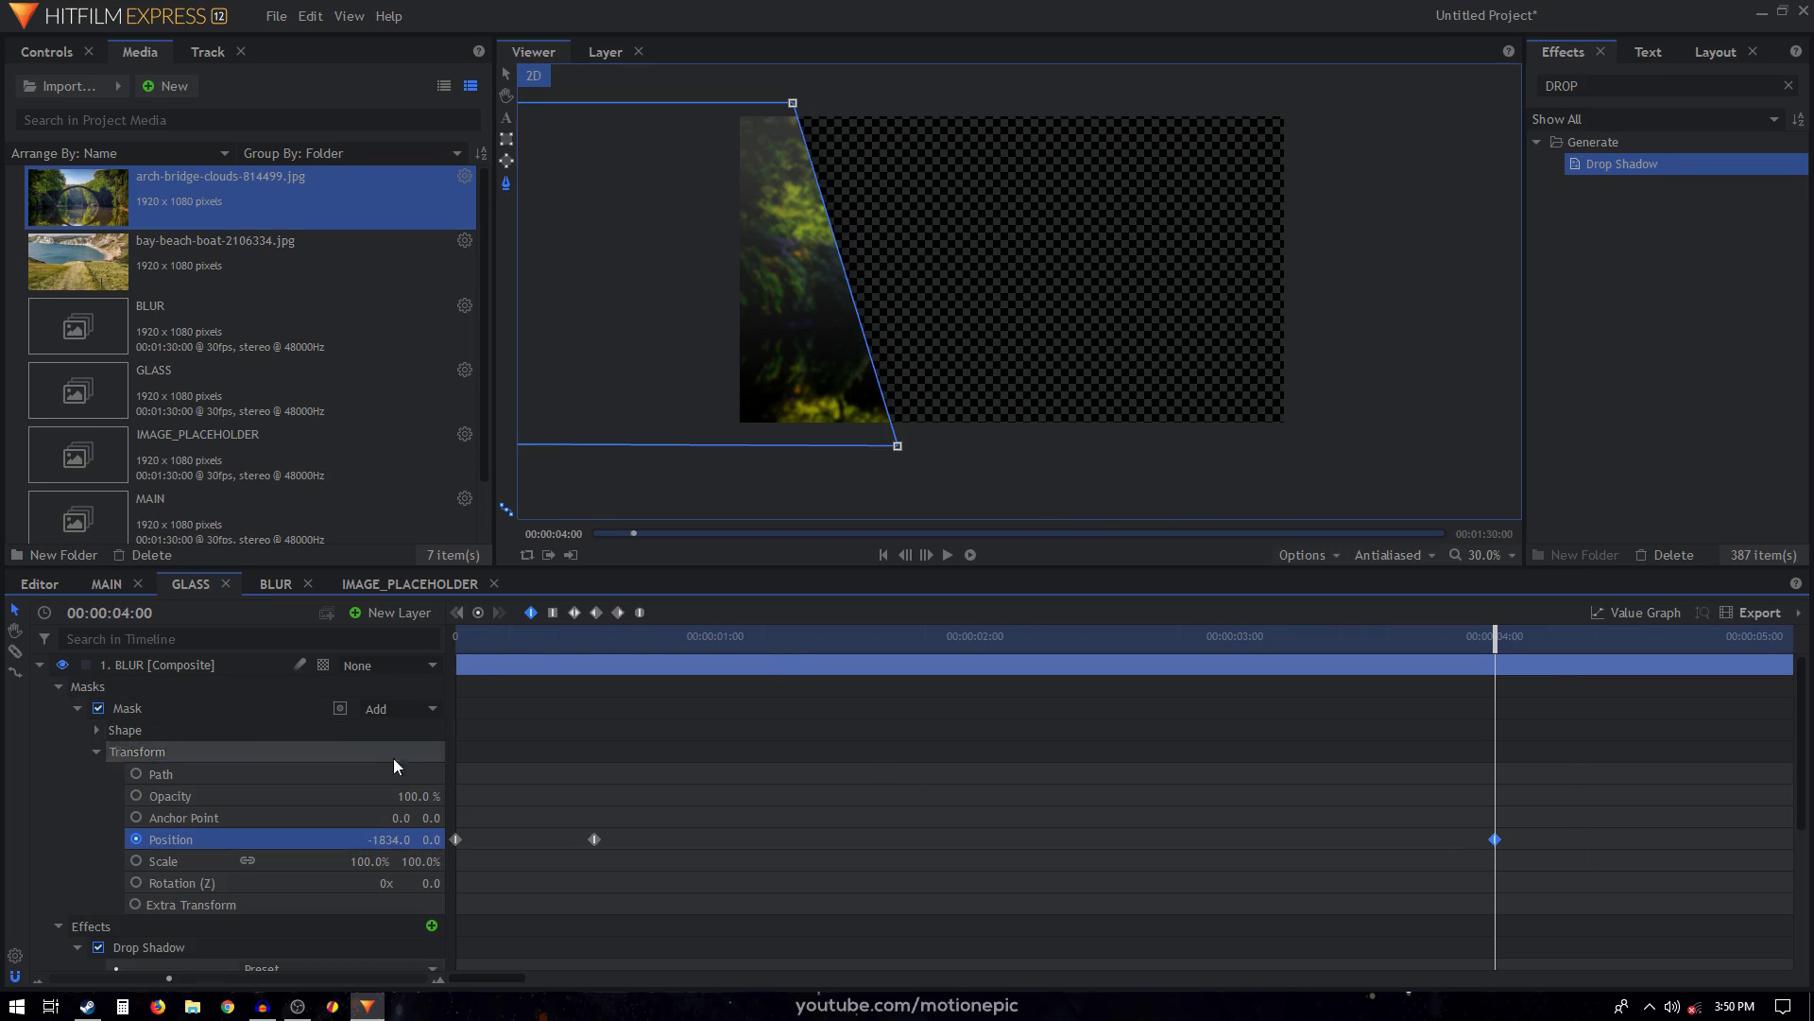
left_click_drag(401, 839, 389, 840)
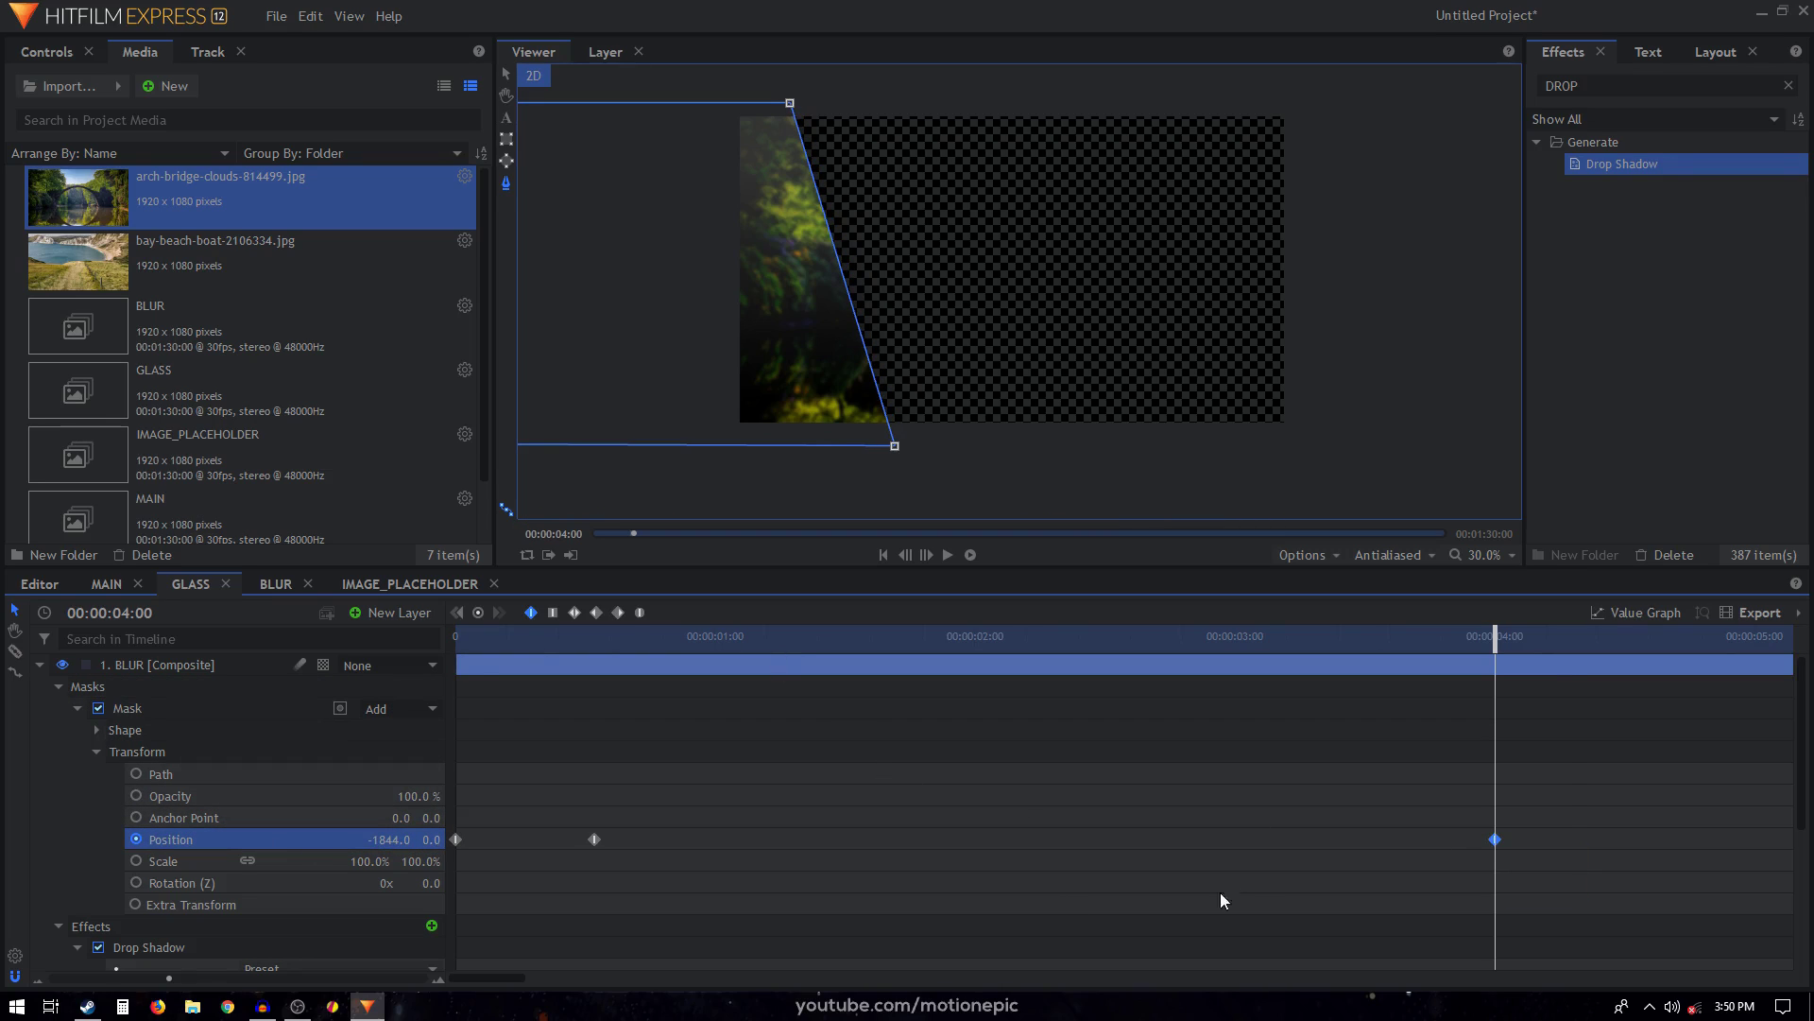
left_click_drag(1509, 822, 563, 847)
Smooth the selected keyframes' easing and add IMAGE_PLACEHOLDER as a layer below BLUR.
left_click(639, 613)
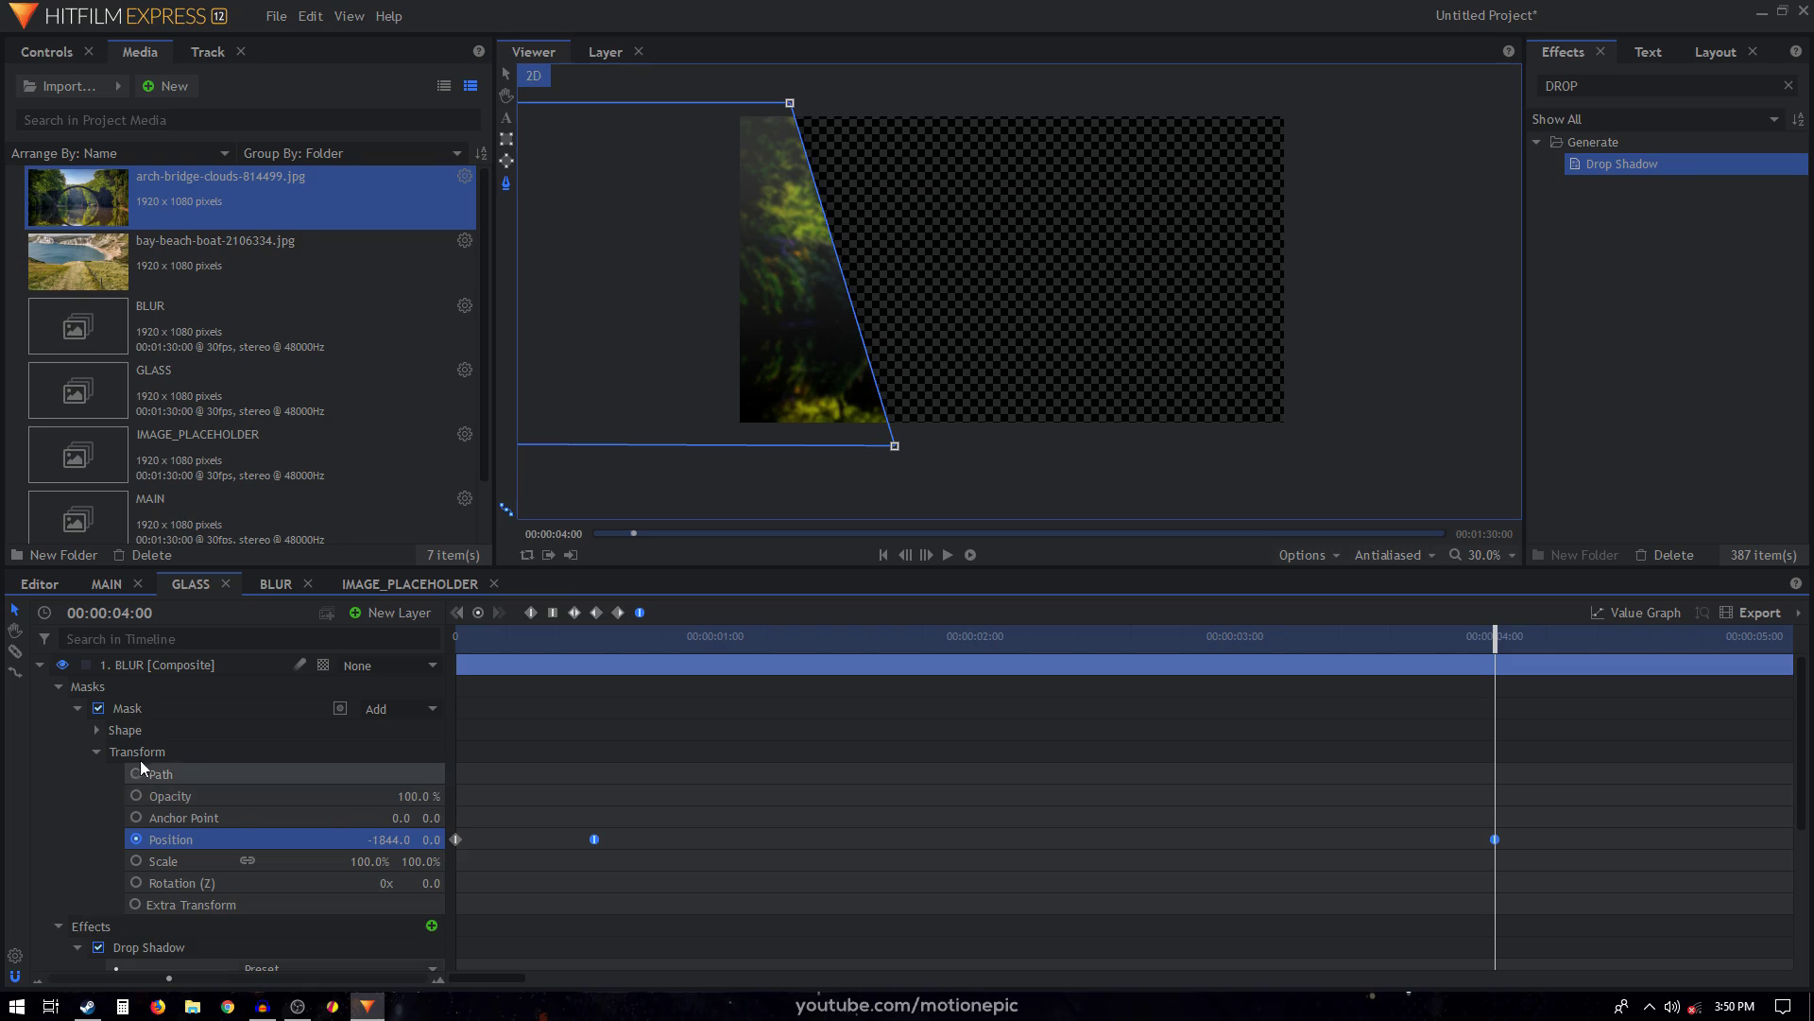
left_click(40, 665)
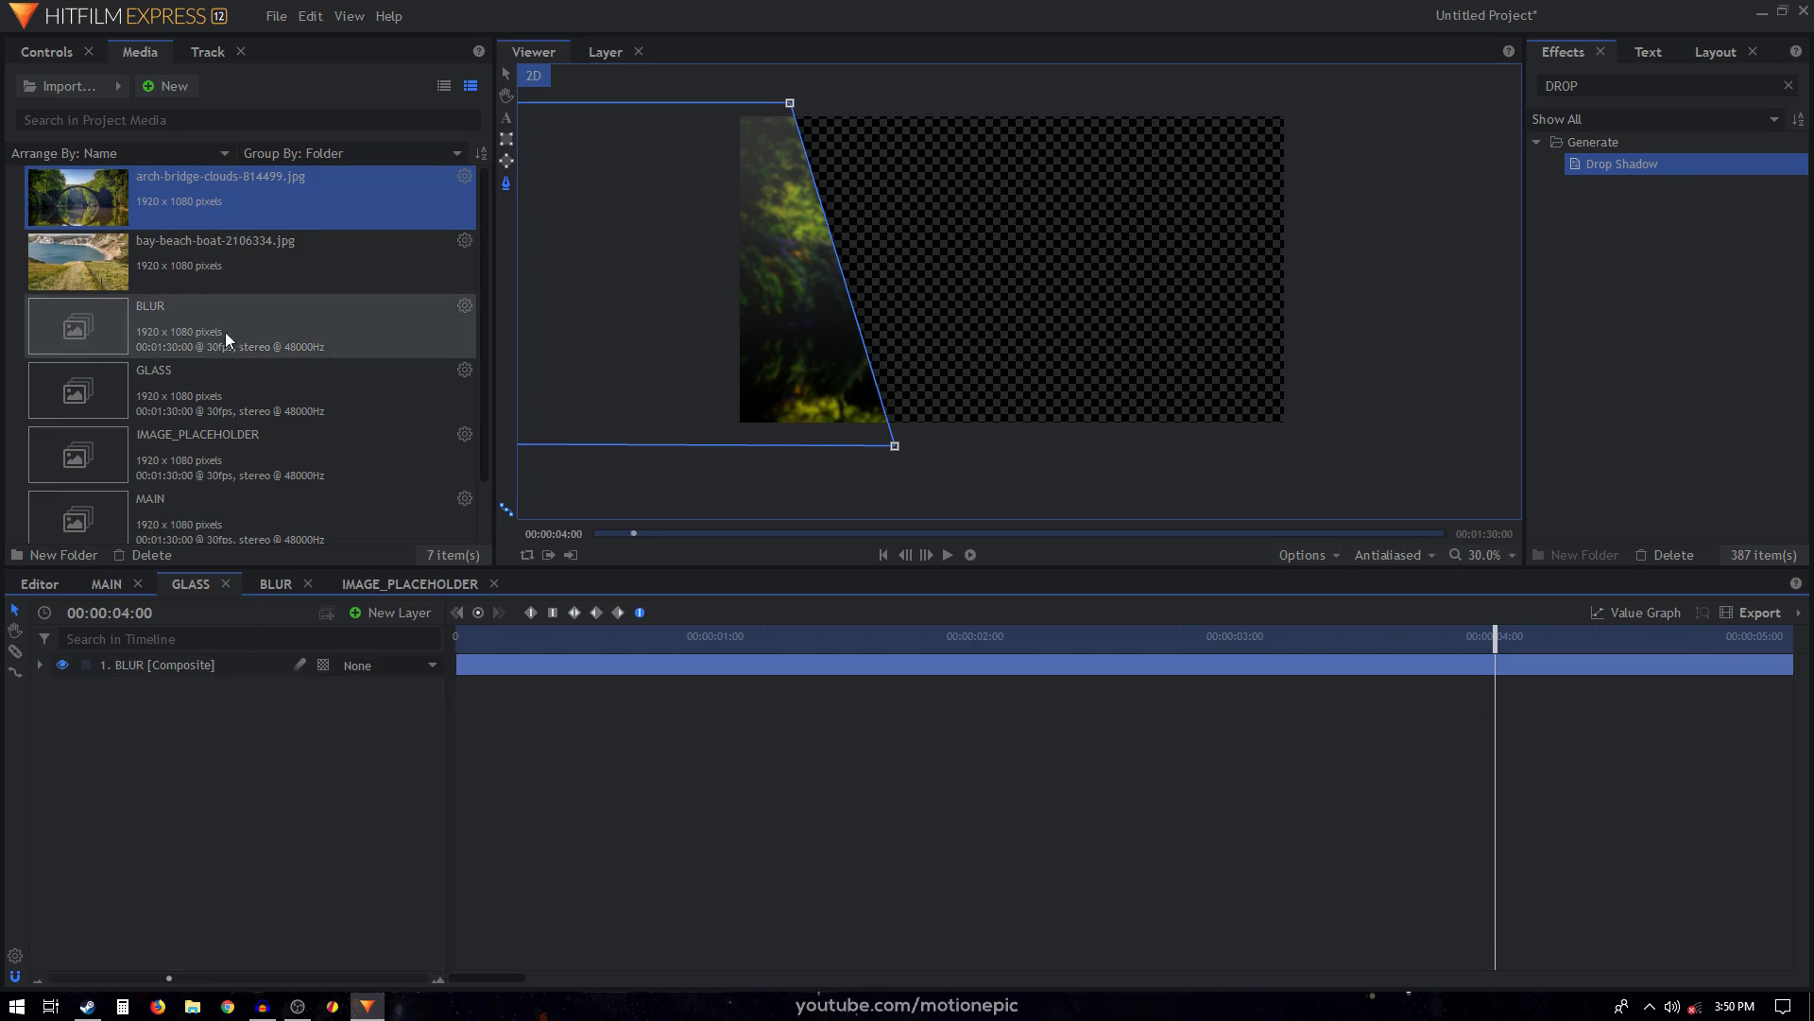
left_click(216, 462)
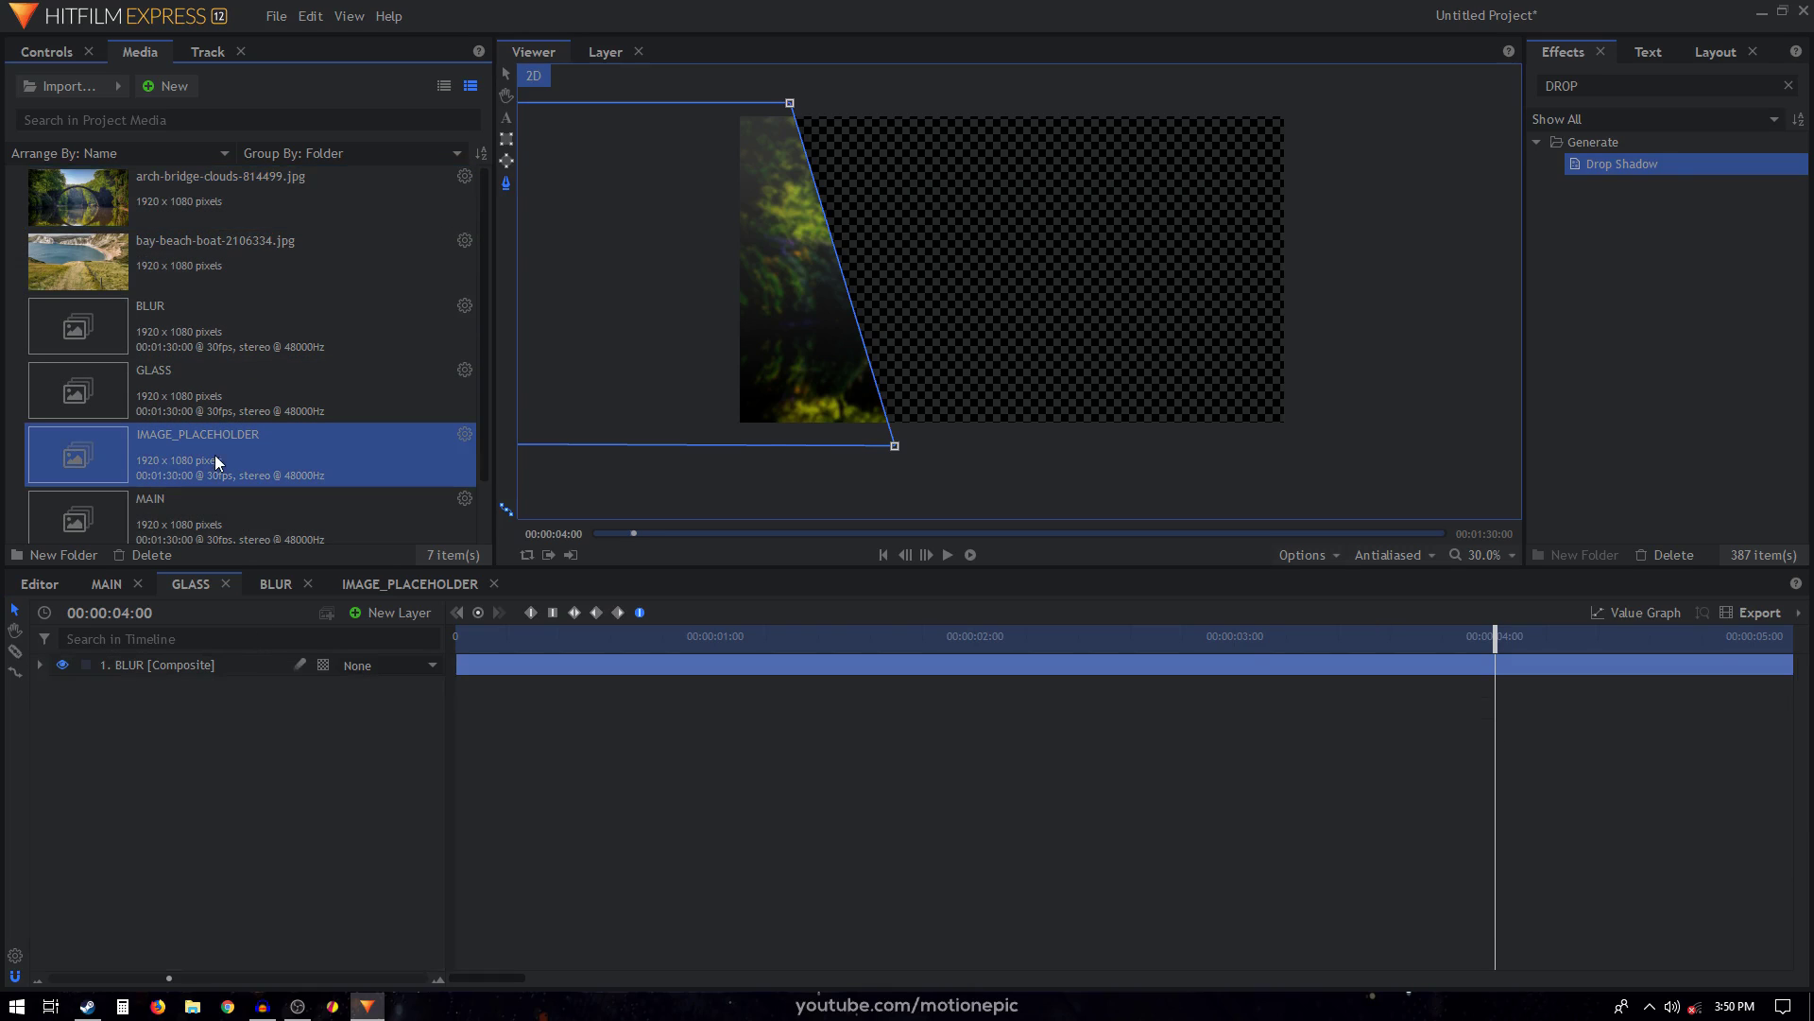
left_click_drag(184, 452, 138, 722)
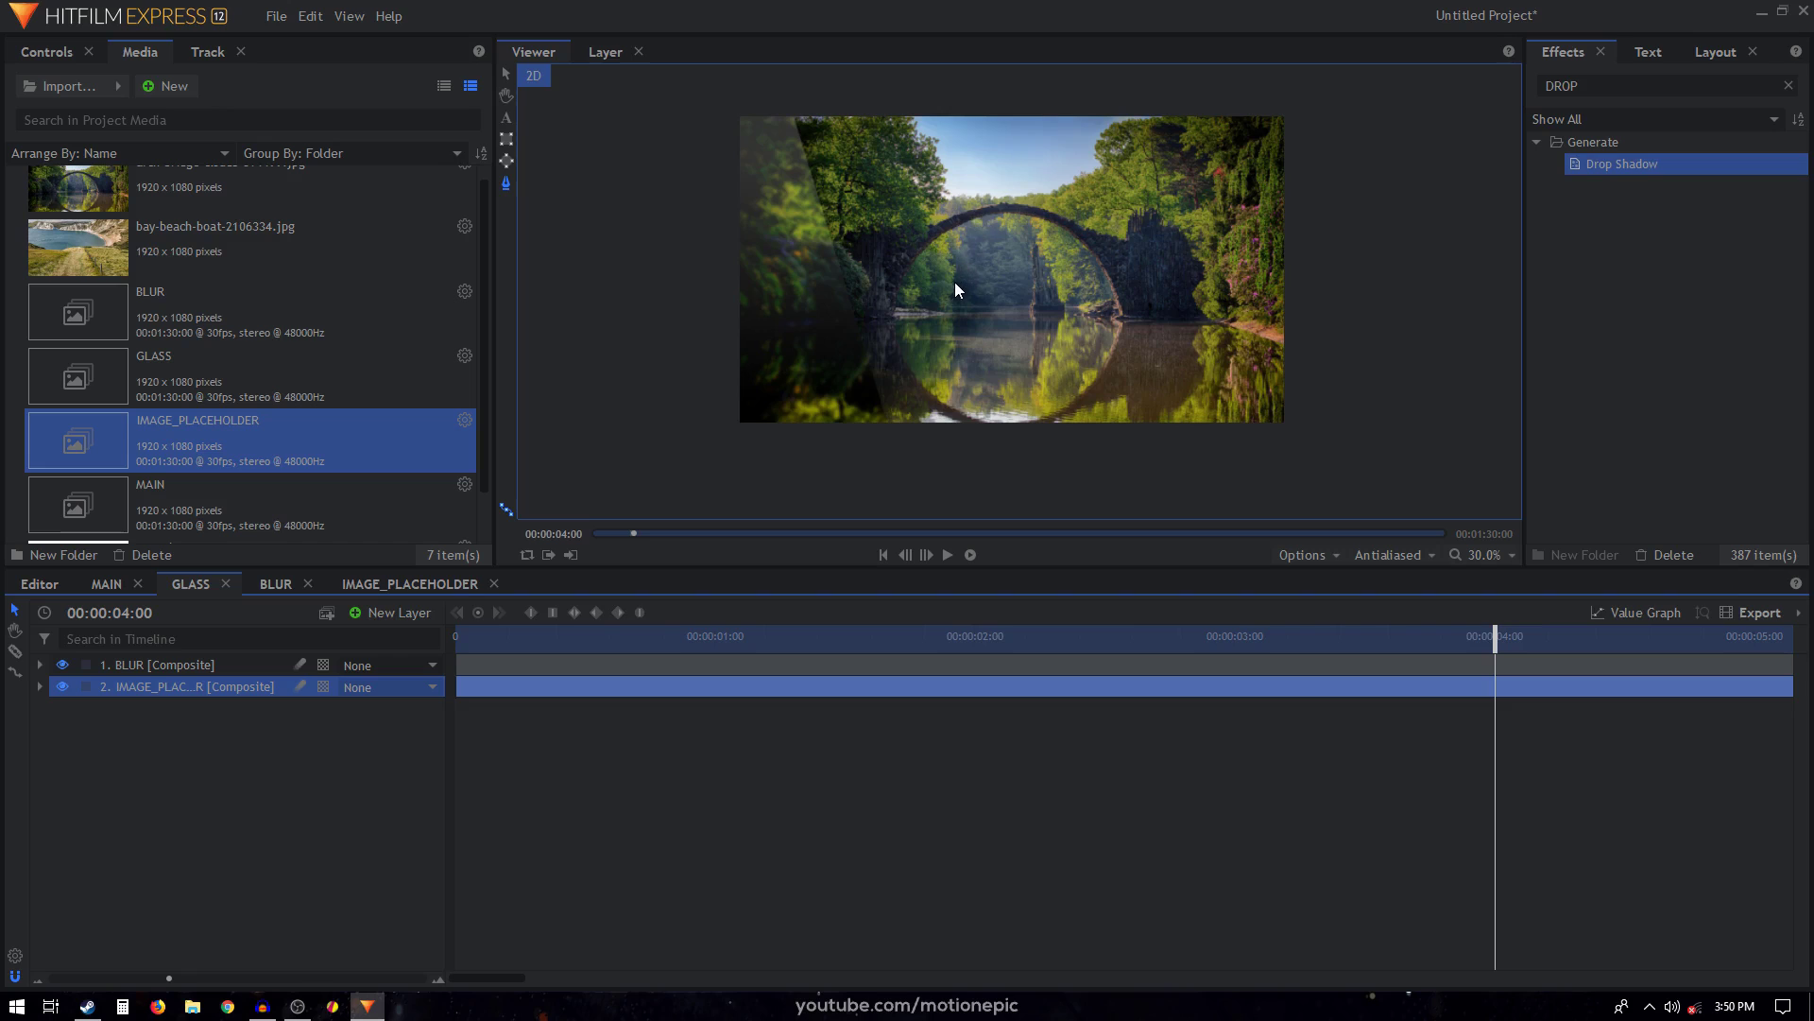
Zoom the Viewer to 40%, centre the frame, set the playhead to frame 7, and expand BLUR.
scroll(951, 284, "up", 1)
scroll(756, 278, "up", 1)
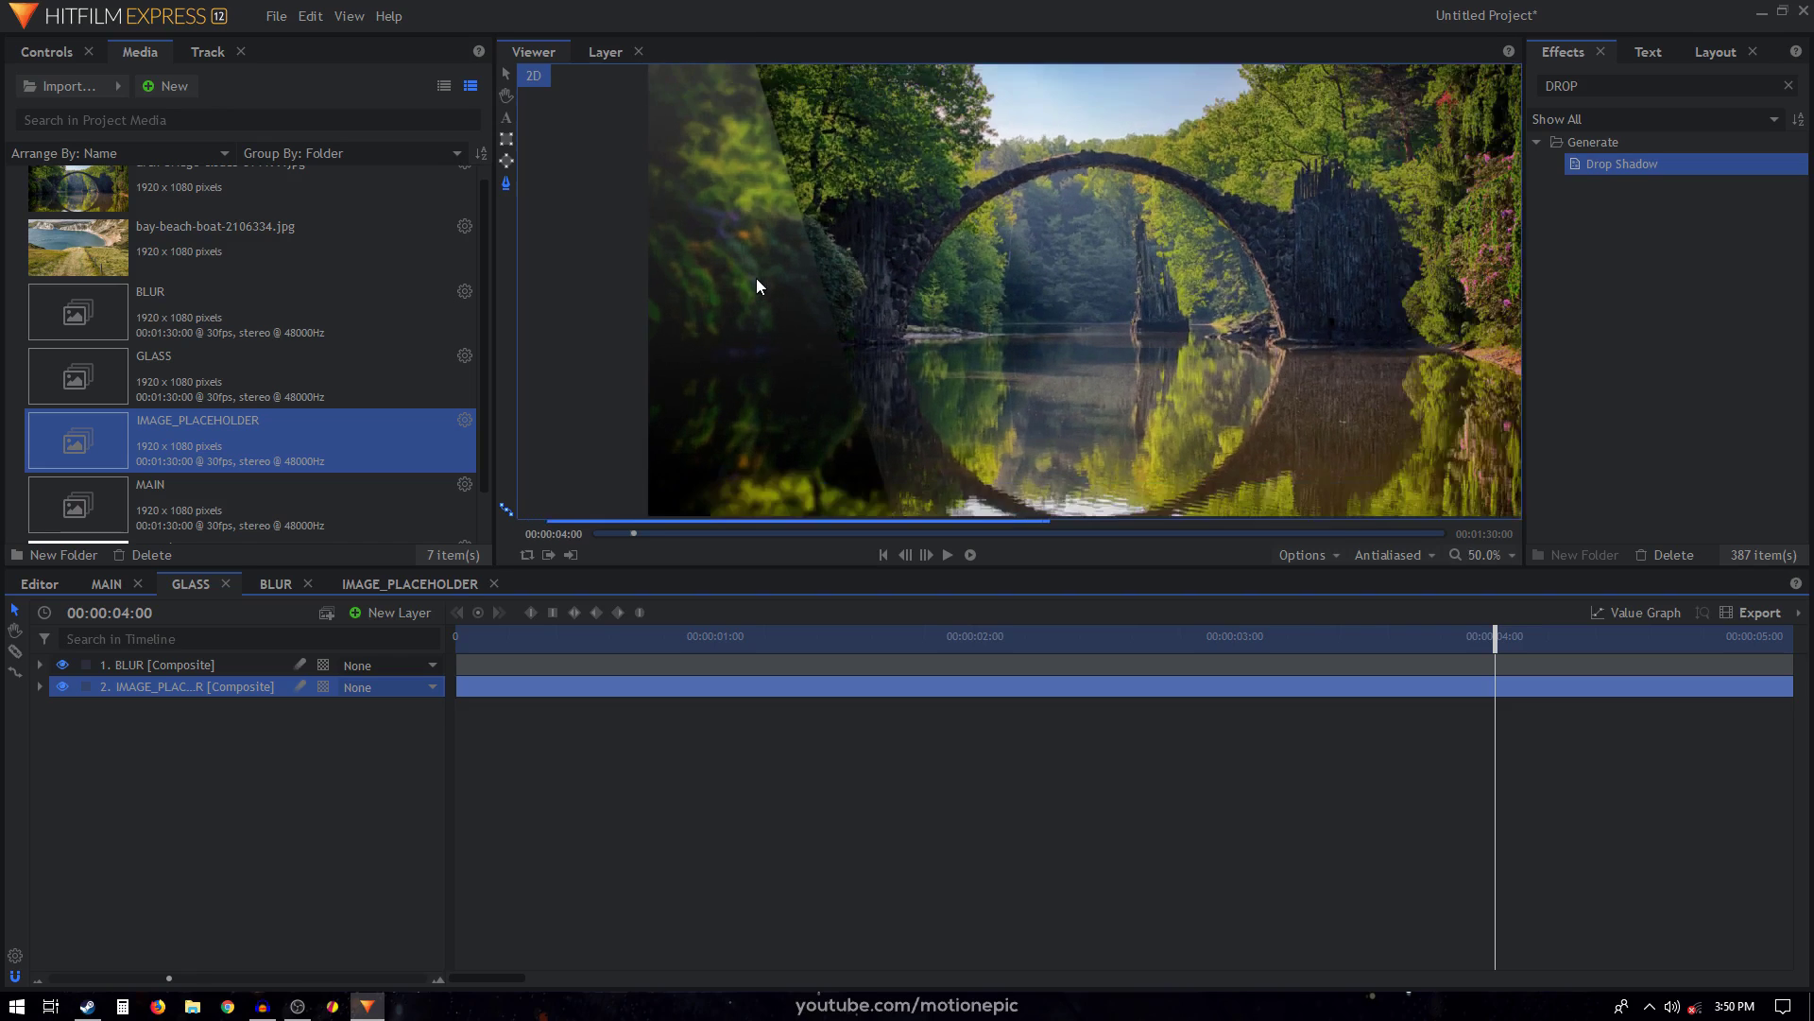
scroll(756, 278, "down", 2)
scroll(720, 171, "up", 2)
key("h")
left_click_drag(720, 171, 780, 240)
left_click_drag(477, 638, 515, 646)
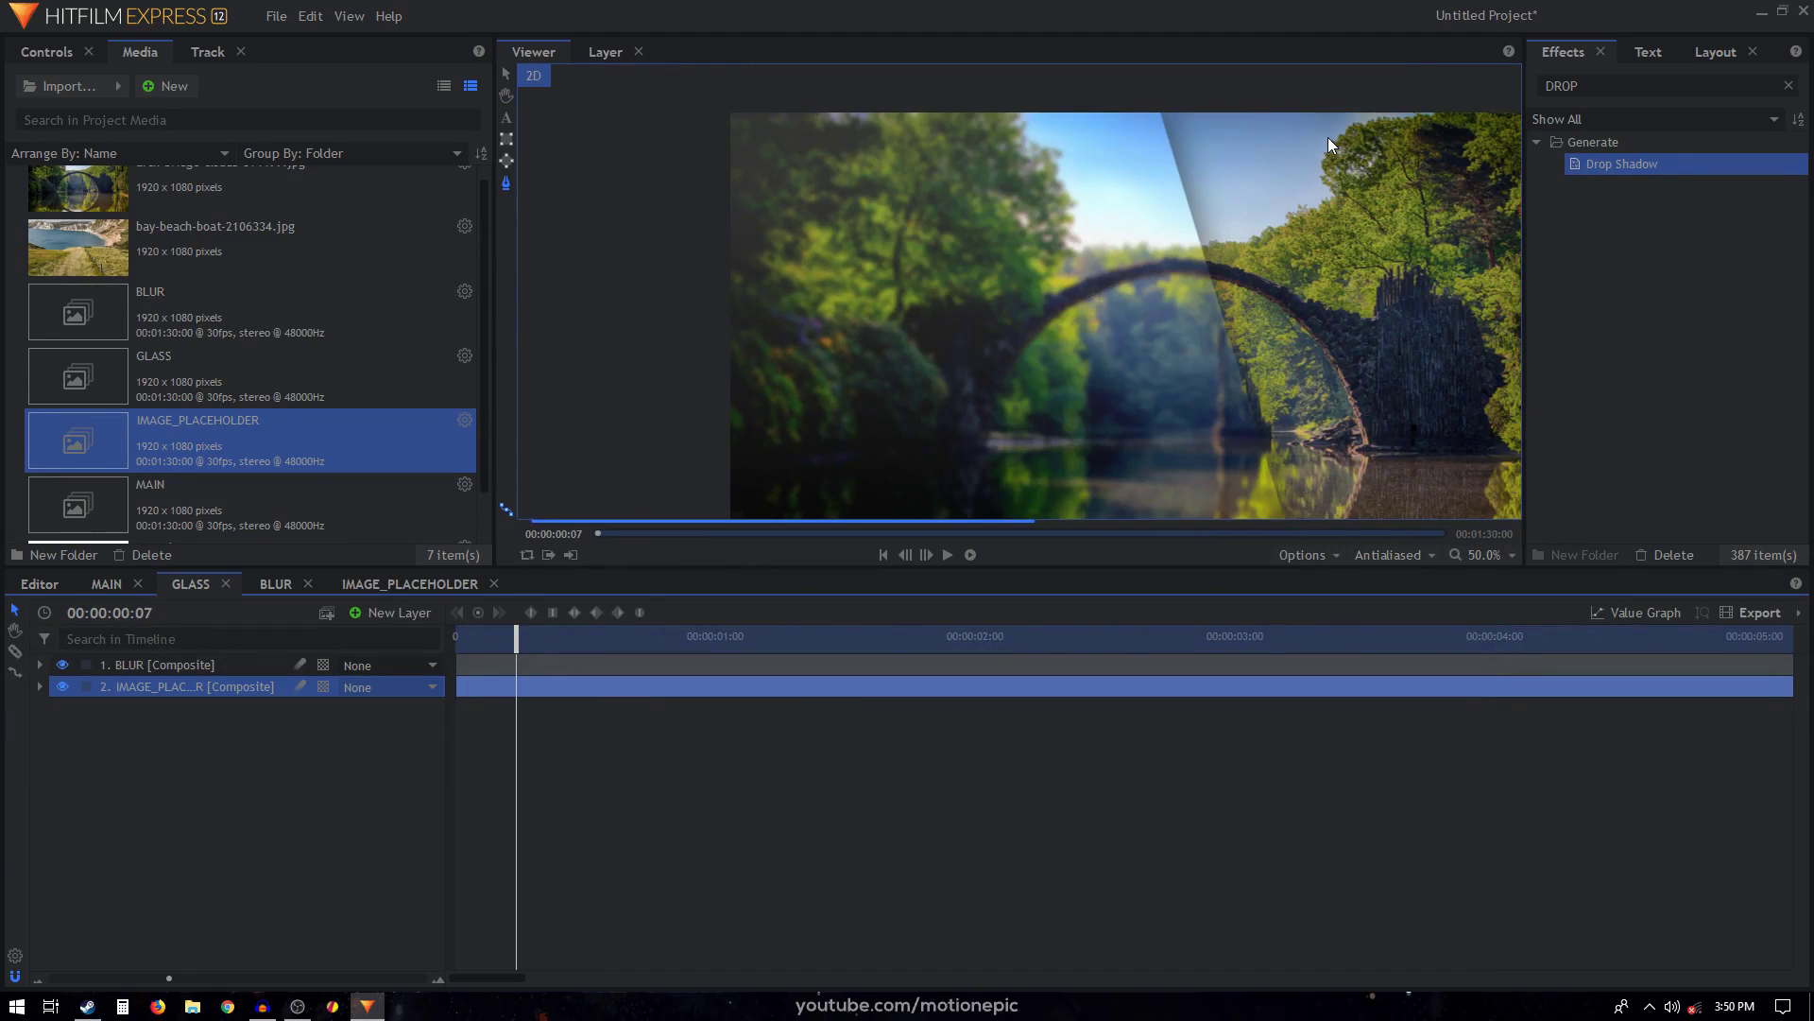
scroll(1328, 138, "down", 1)
key("h")
left_click_drag(1293, 248, 1177, 202)
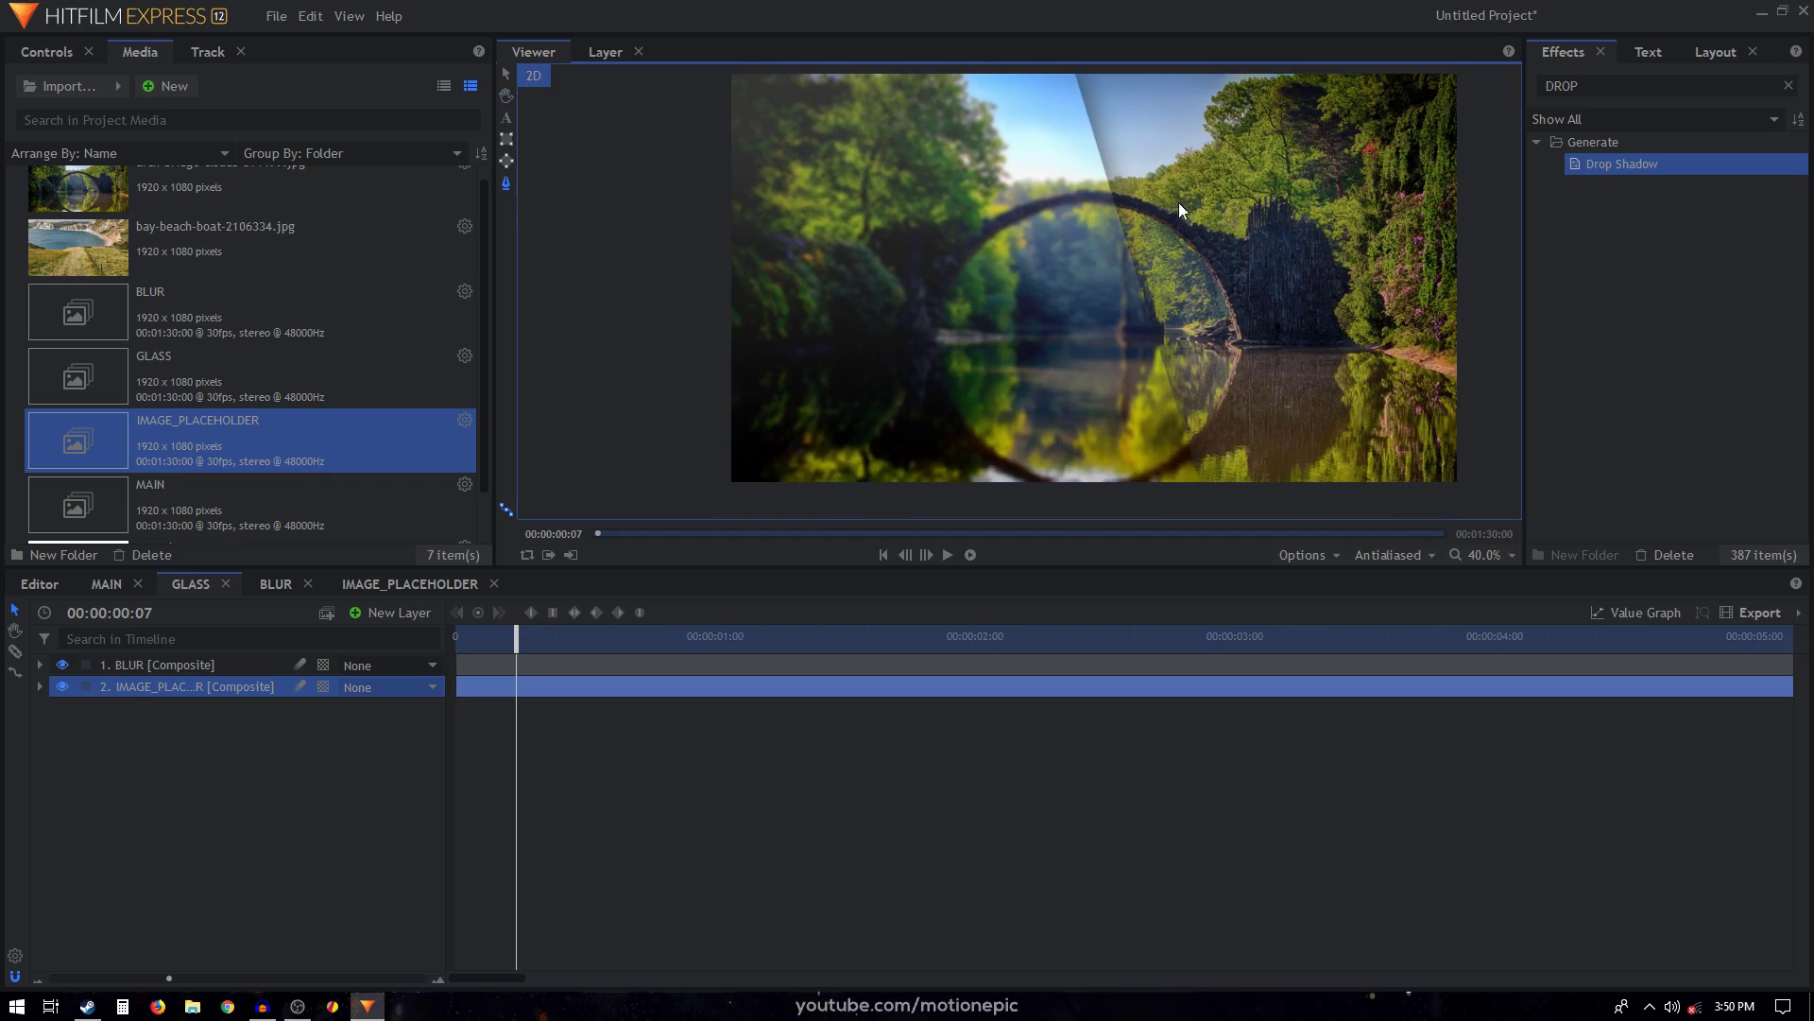
left_click(40, 666)
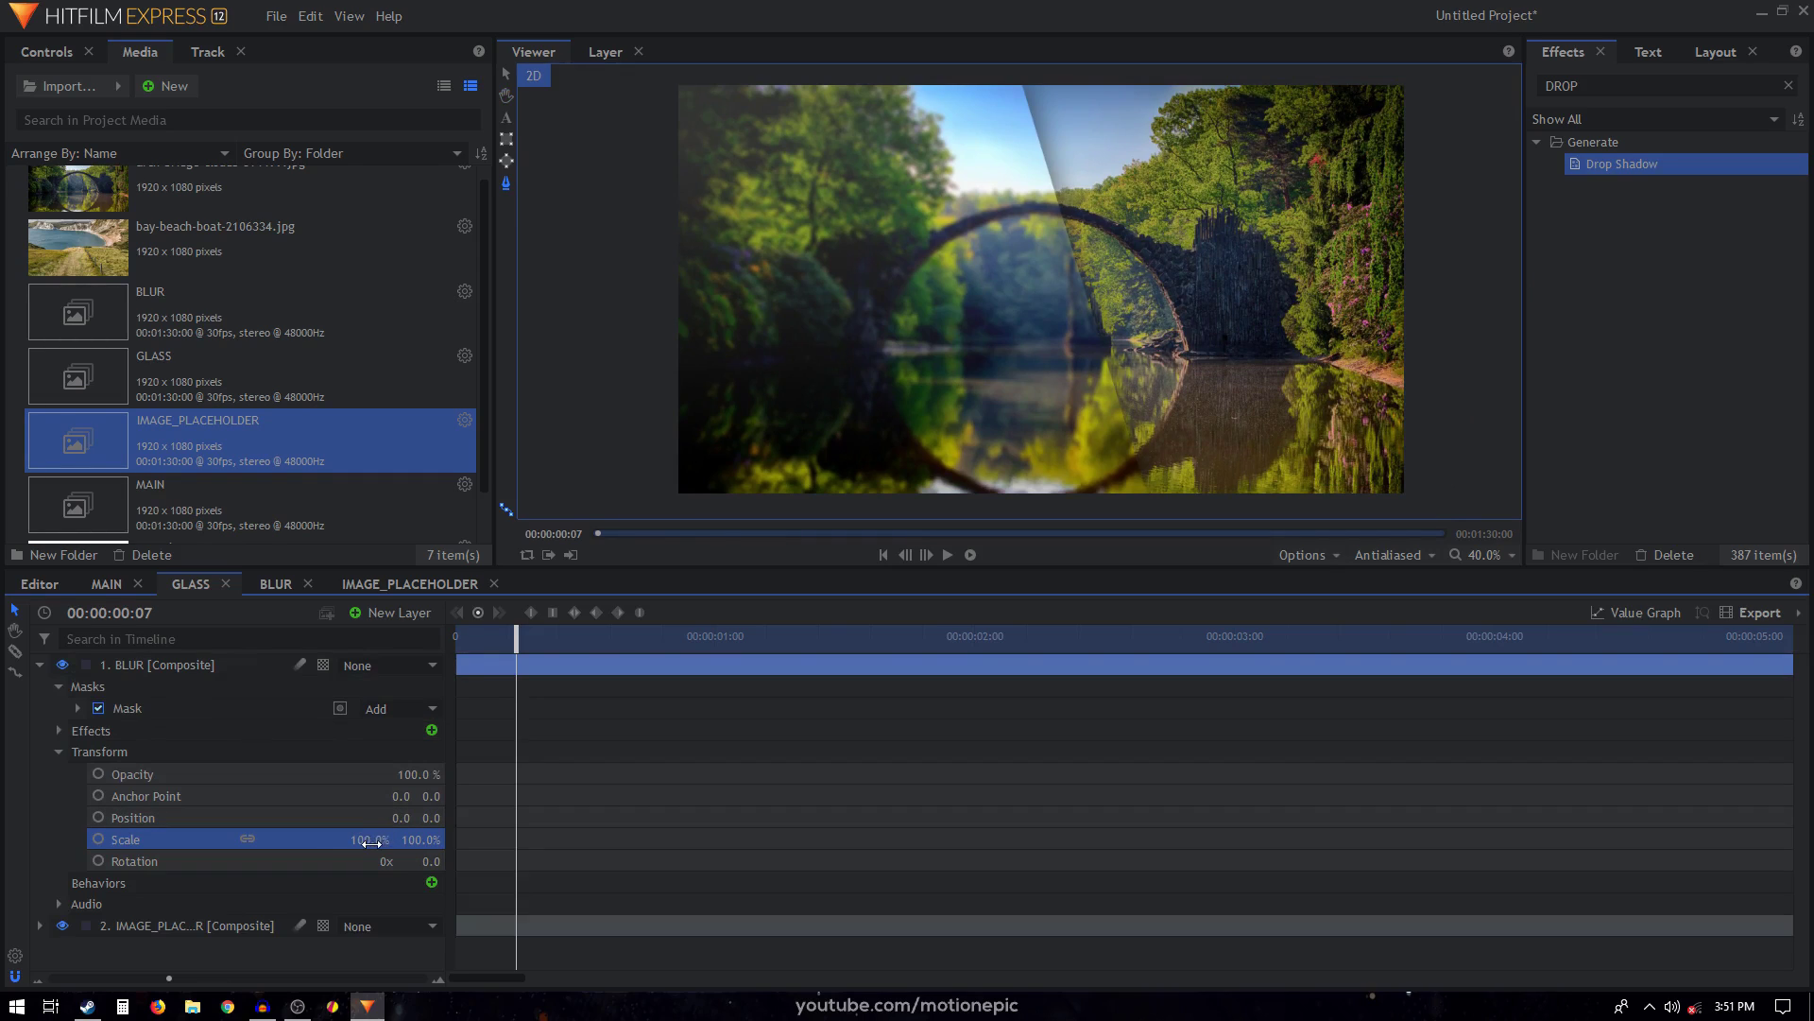
Scale BLUR to 110% with Position X 88, then expand its mask's Transform properties.
left_click_drag(368, 839, 423, 817)
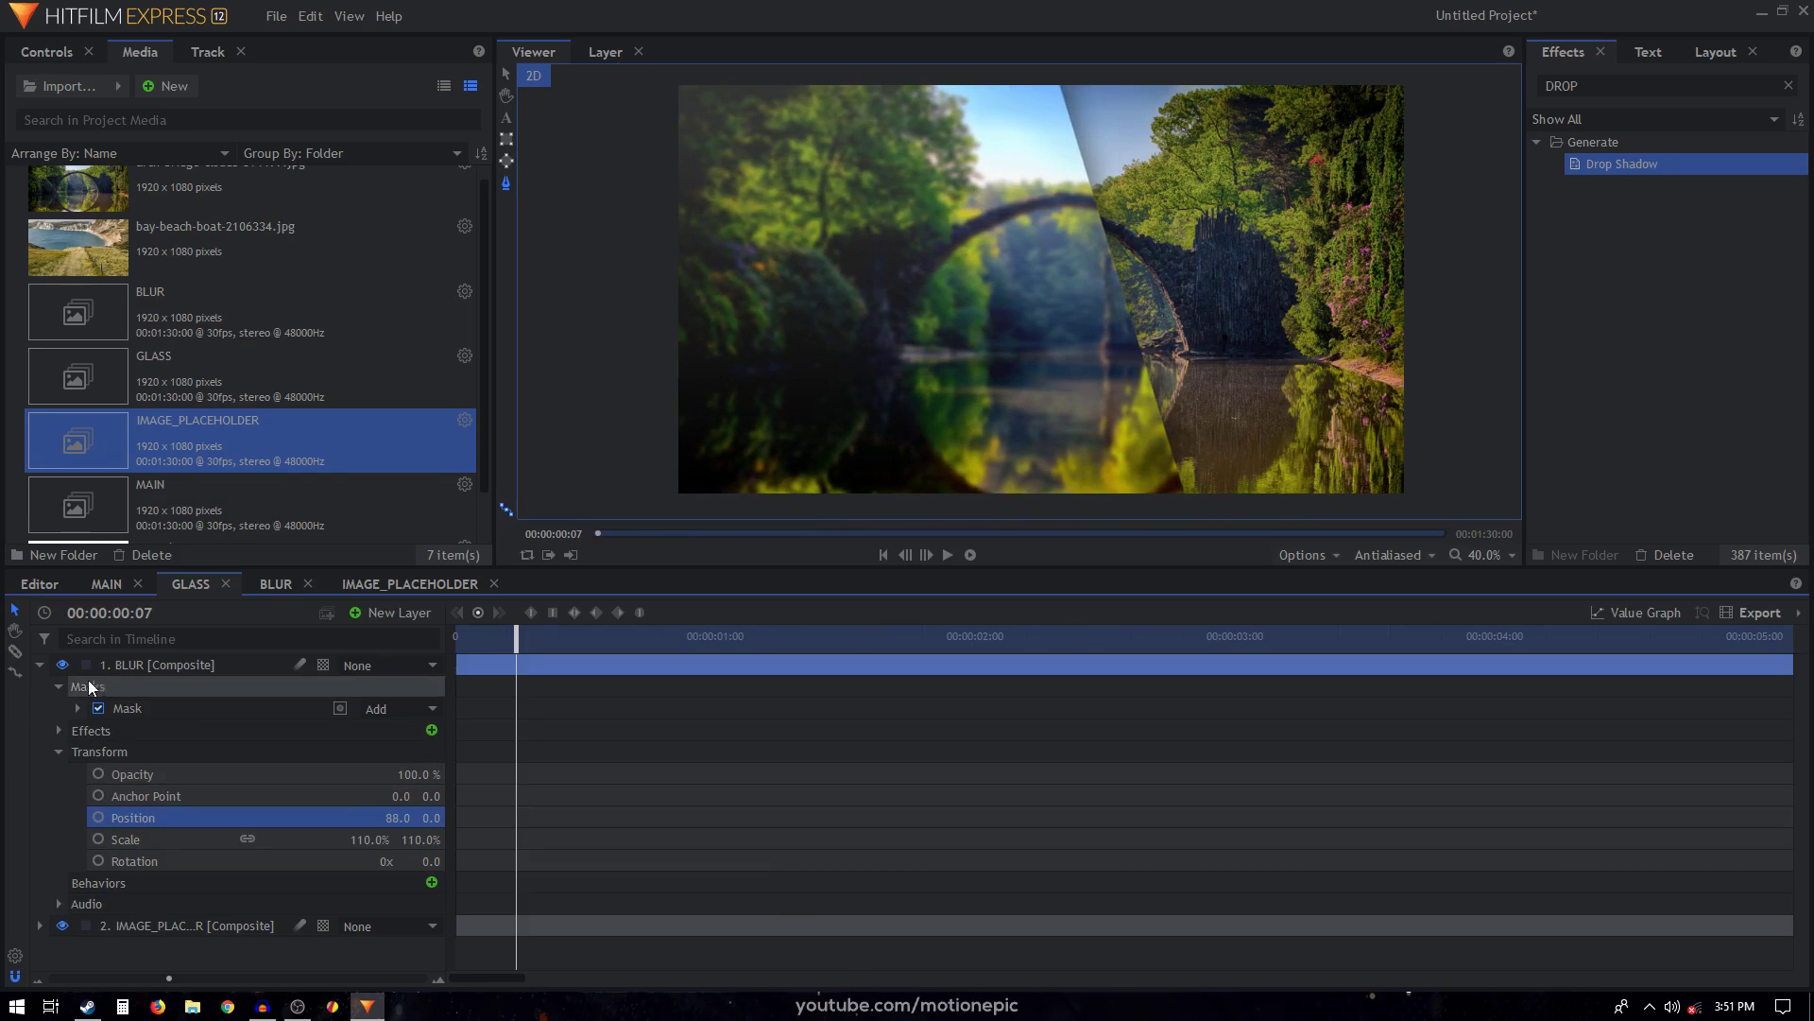
left_click(47, 667)
left_click(42, 667)
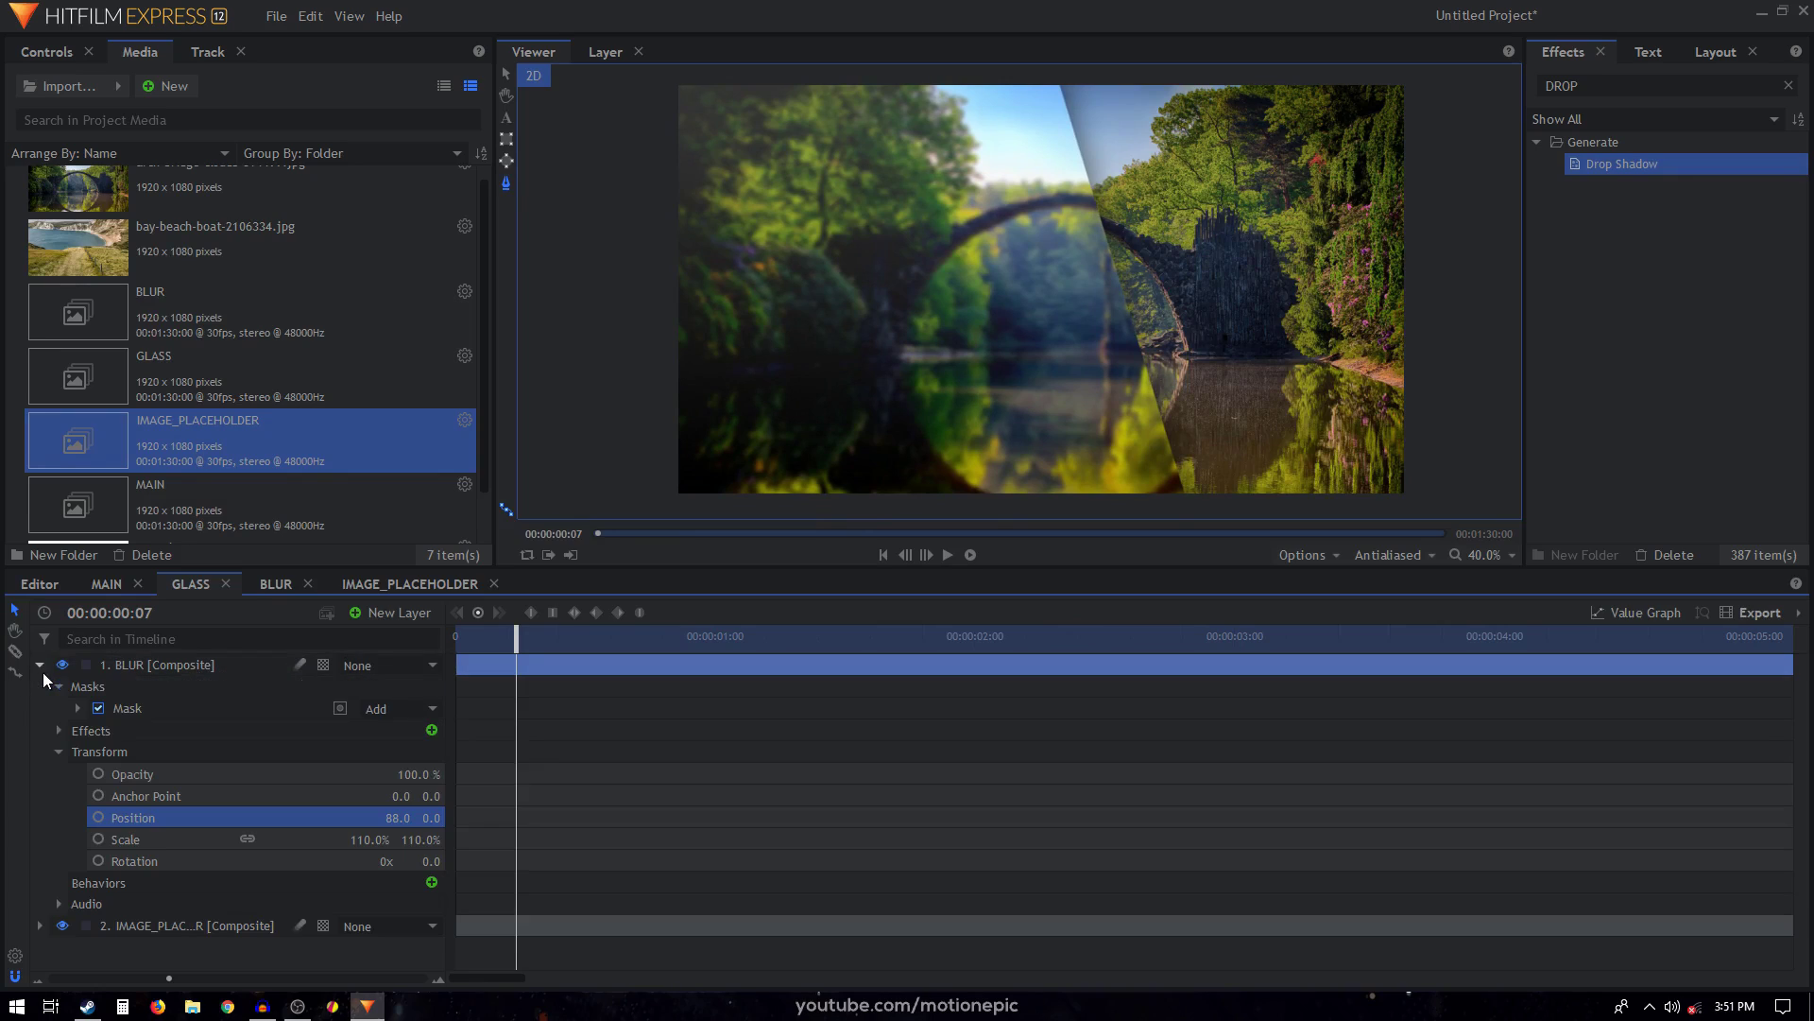
left_click(78, 708)
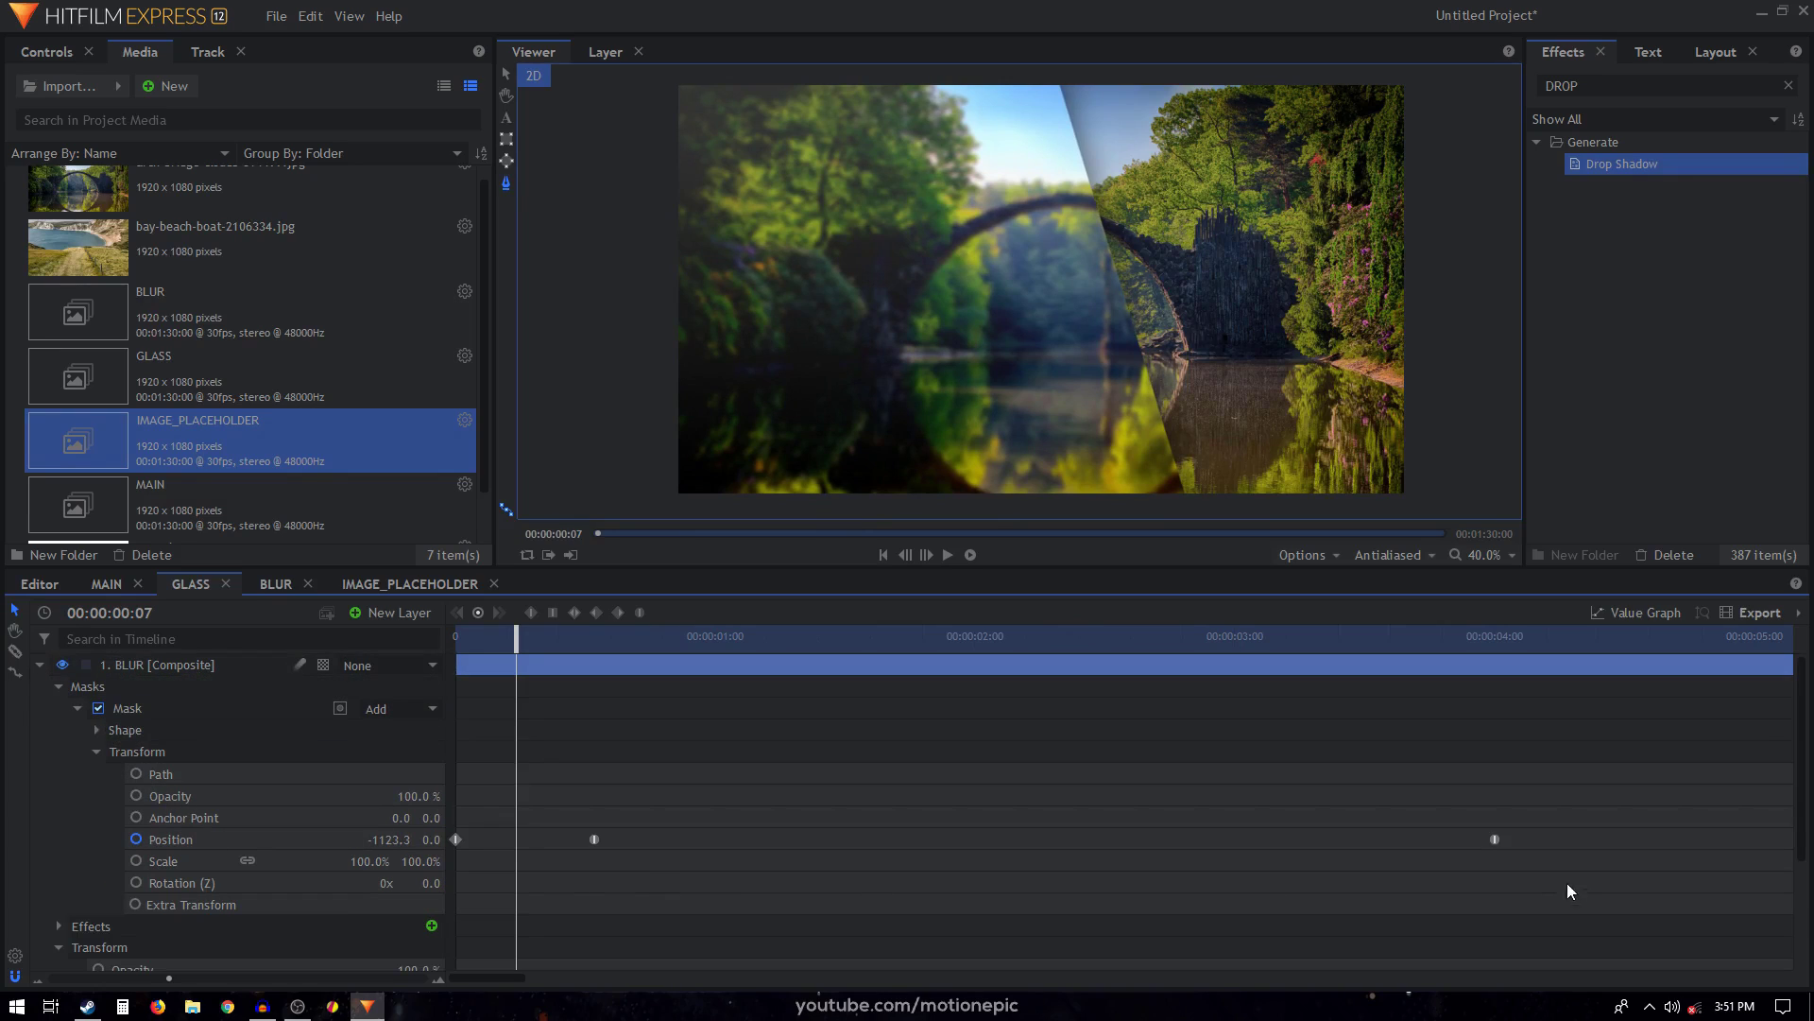
Copy the two opening mask Position keyframes and paste them at 4:15.
left_click_drag(168, 978, 127, 977)
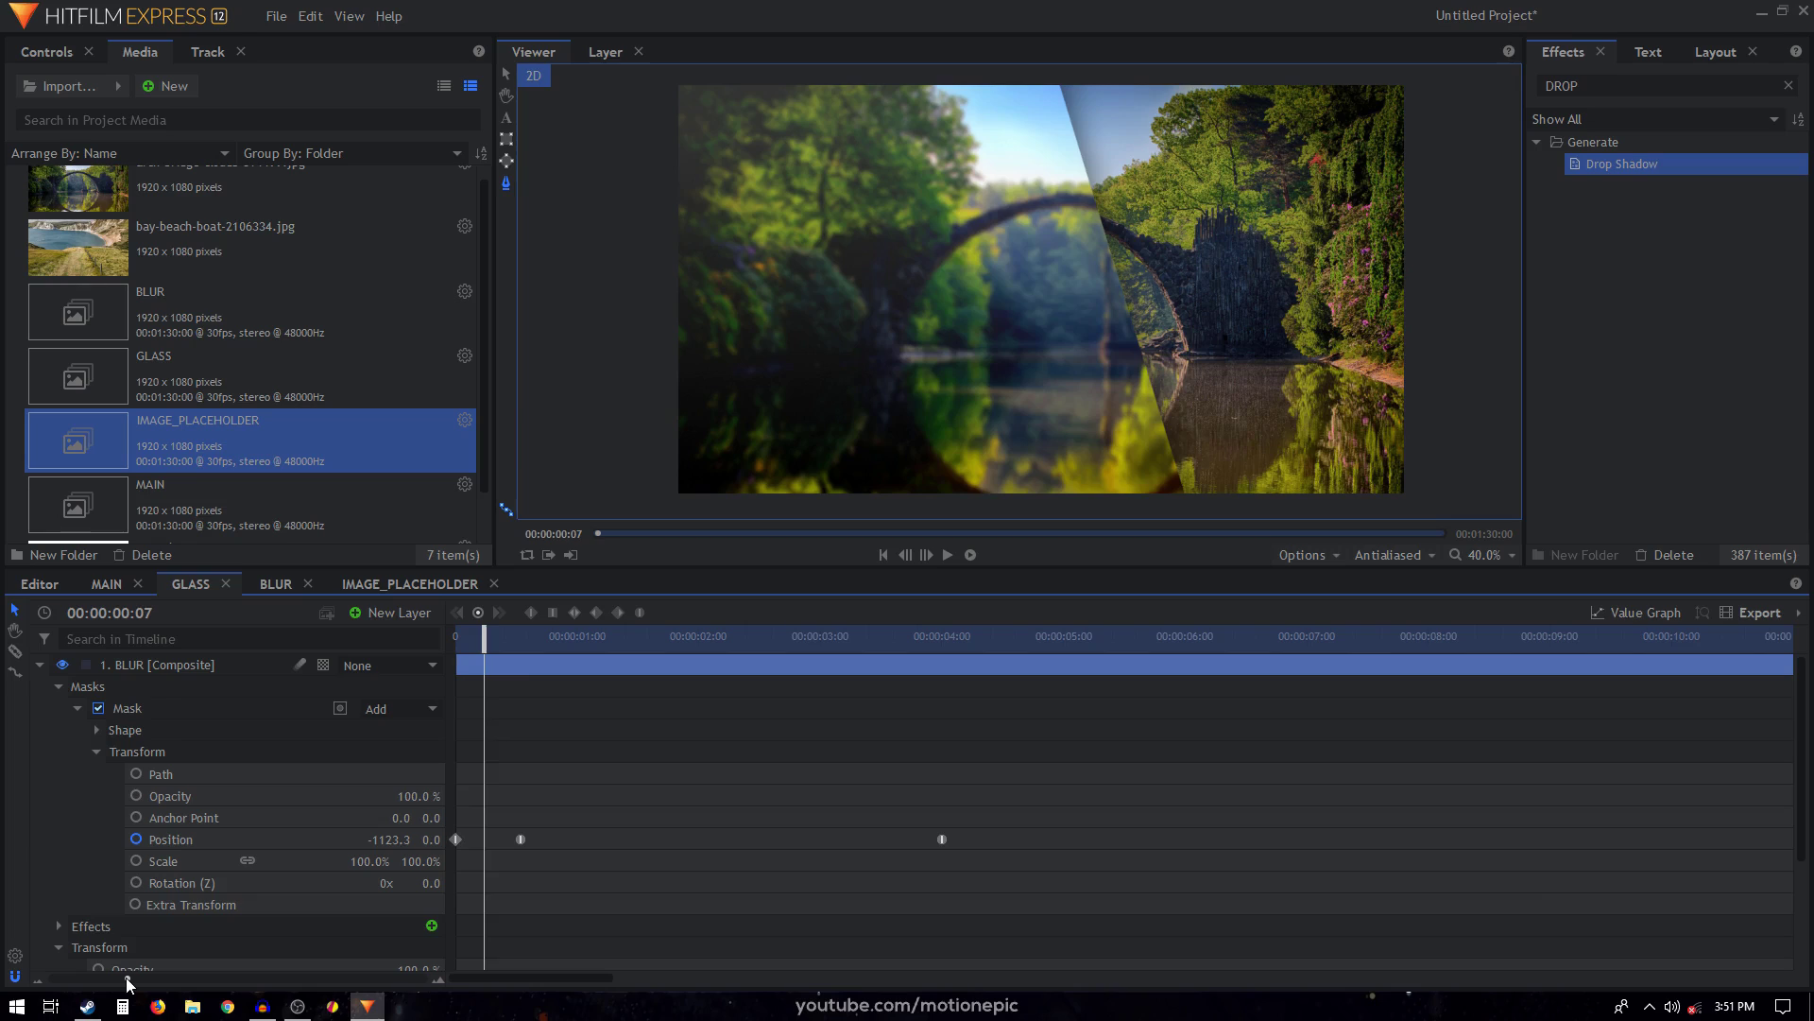
left_click(943, 840)
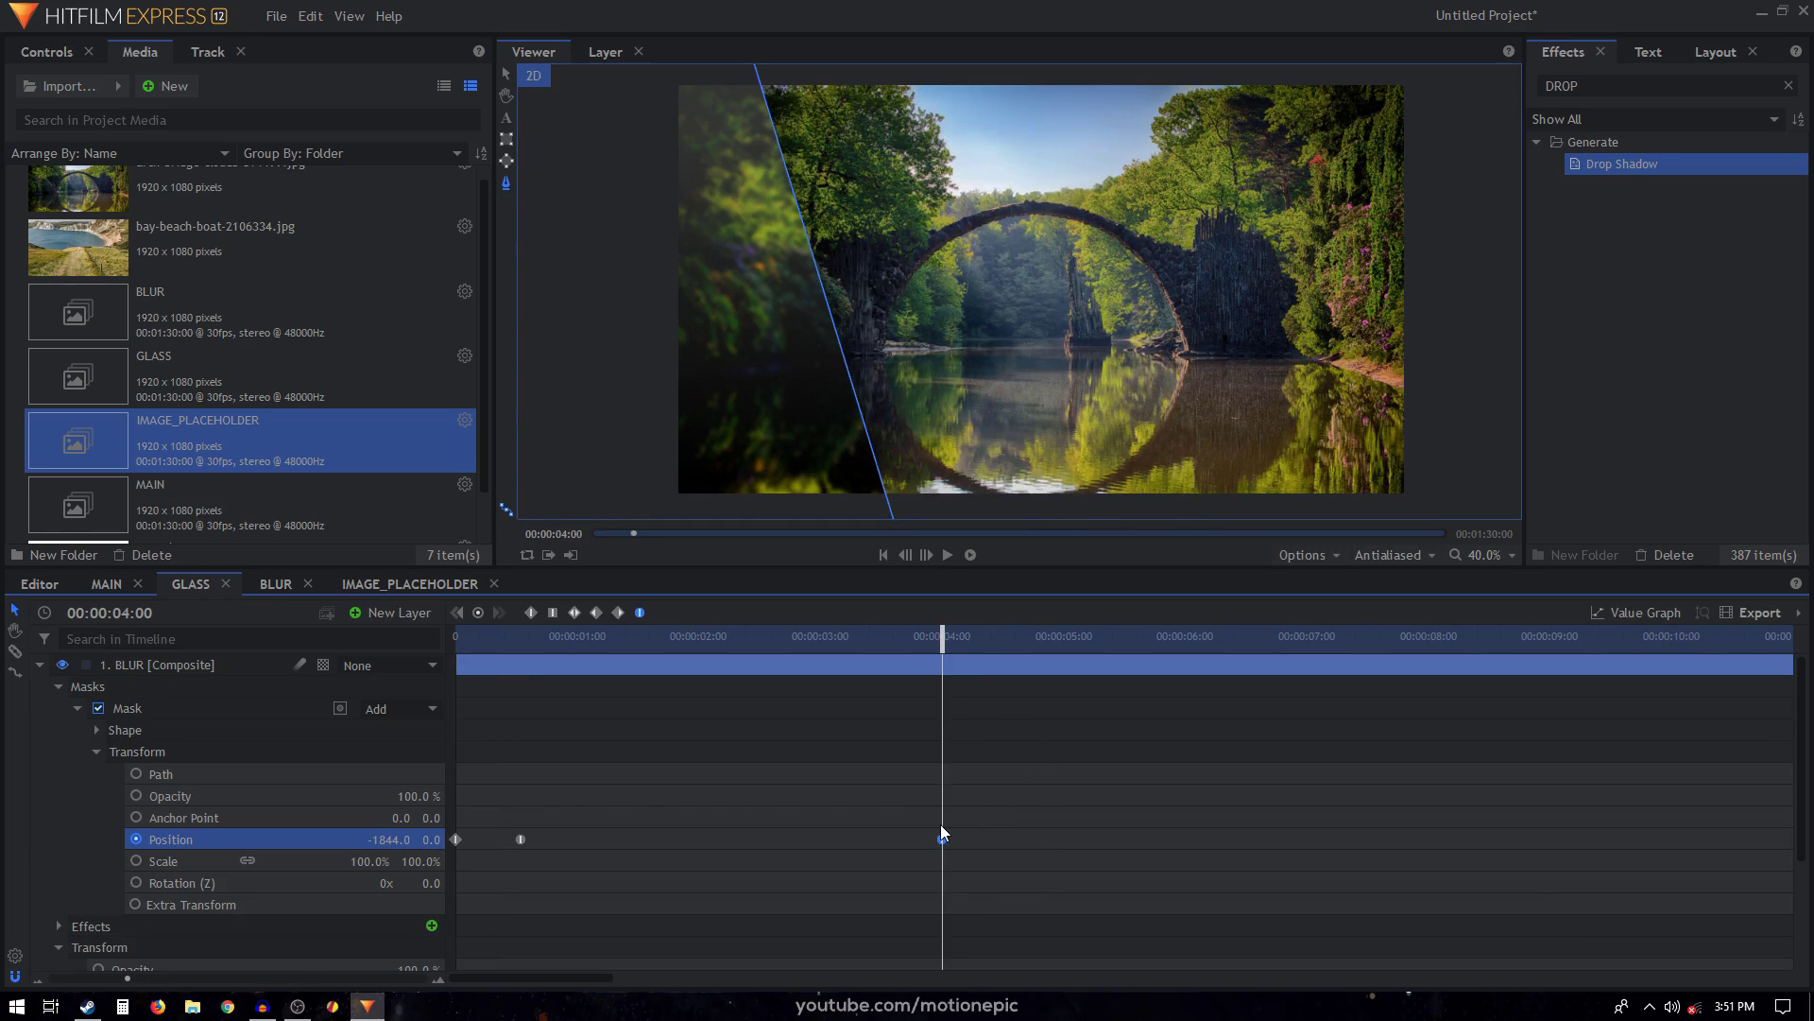
key("shift+Right")
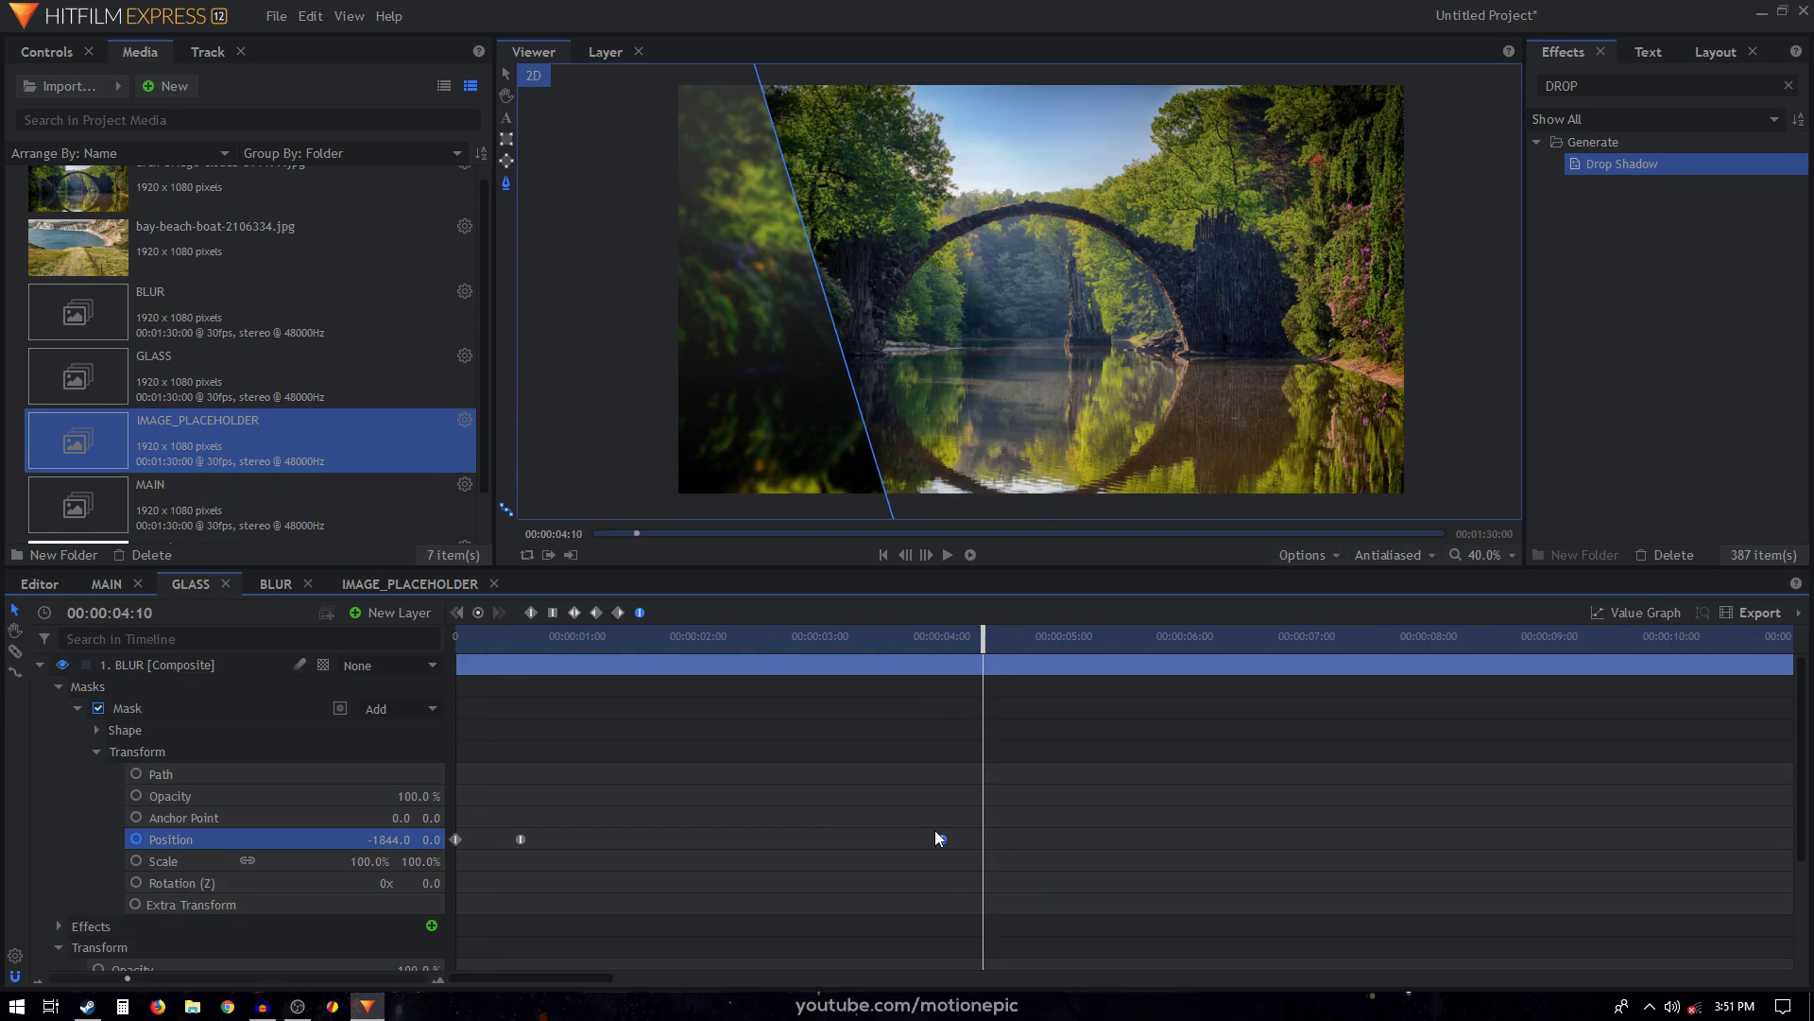
key("space")
left_click_drag(936, 839, 444, 855)
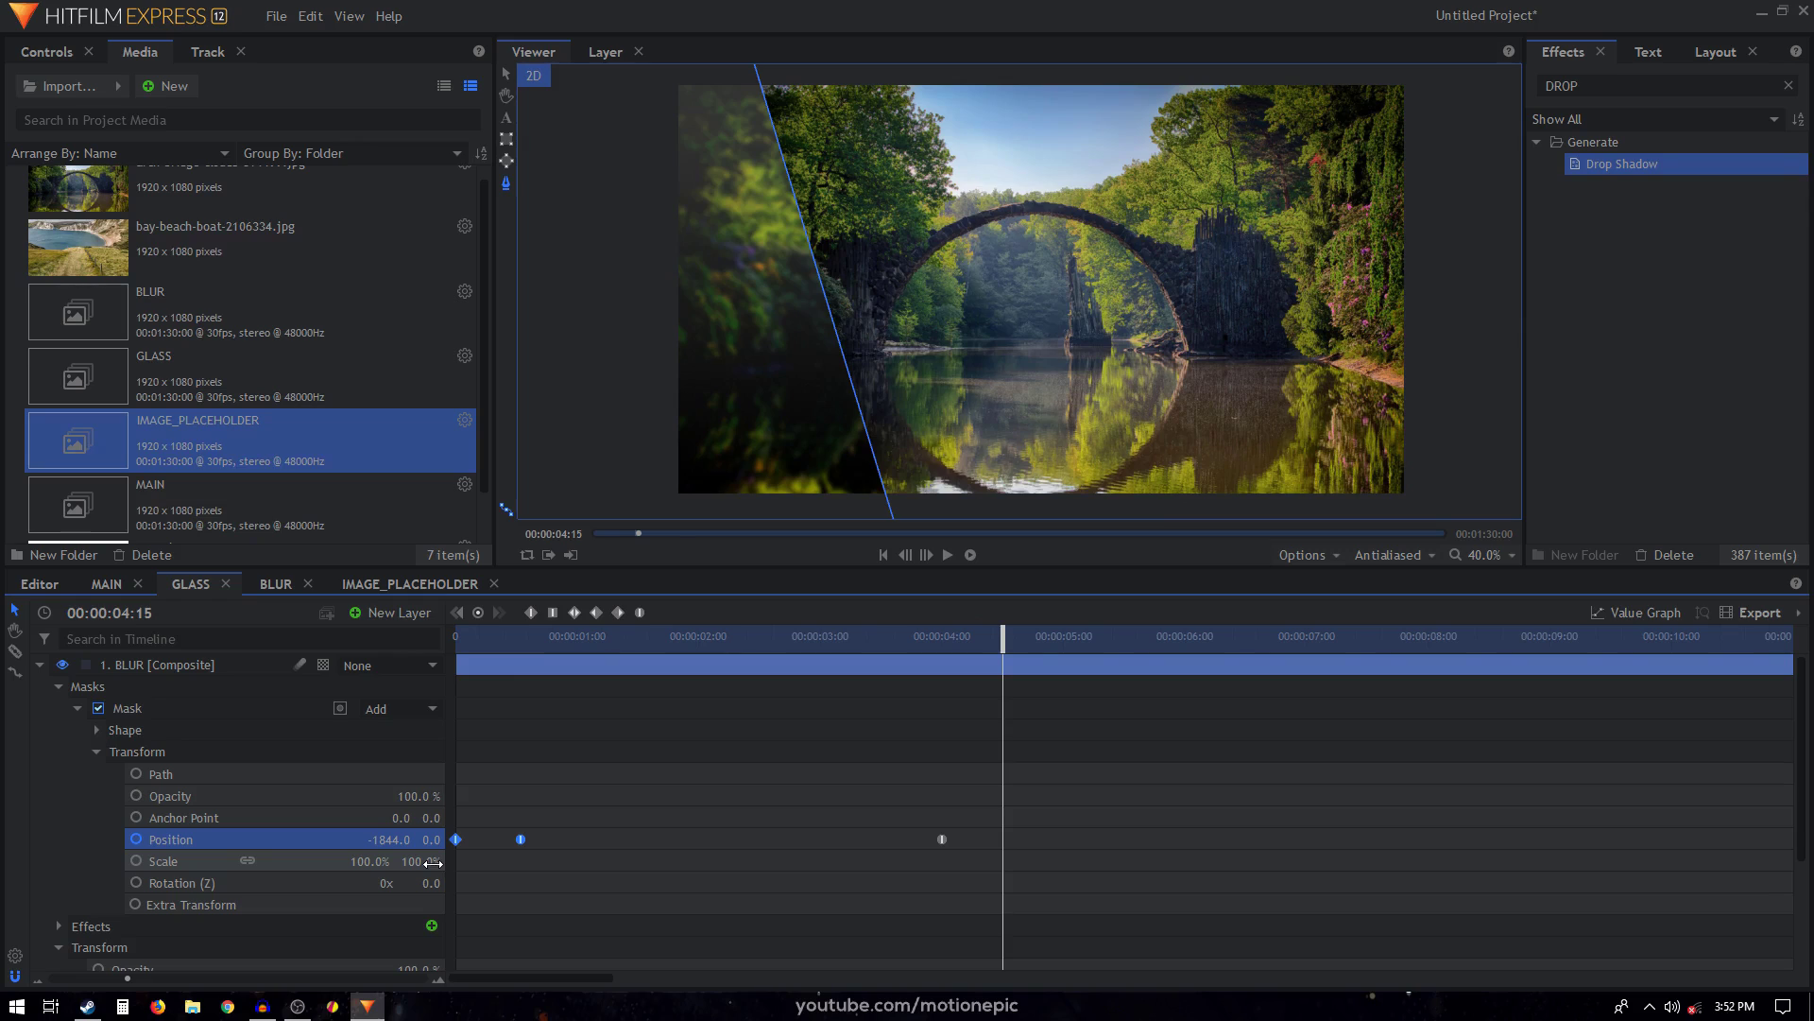
key("ctrl+c")
key("ctrl+v")
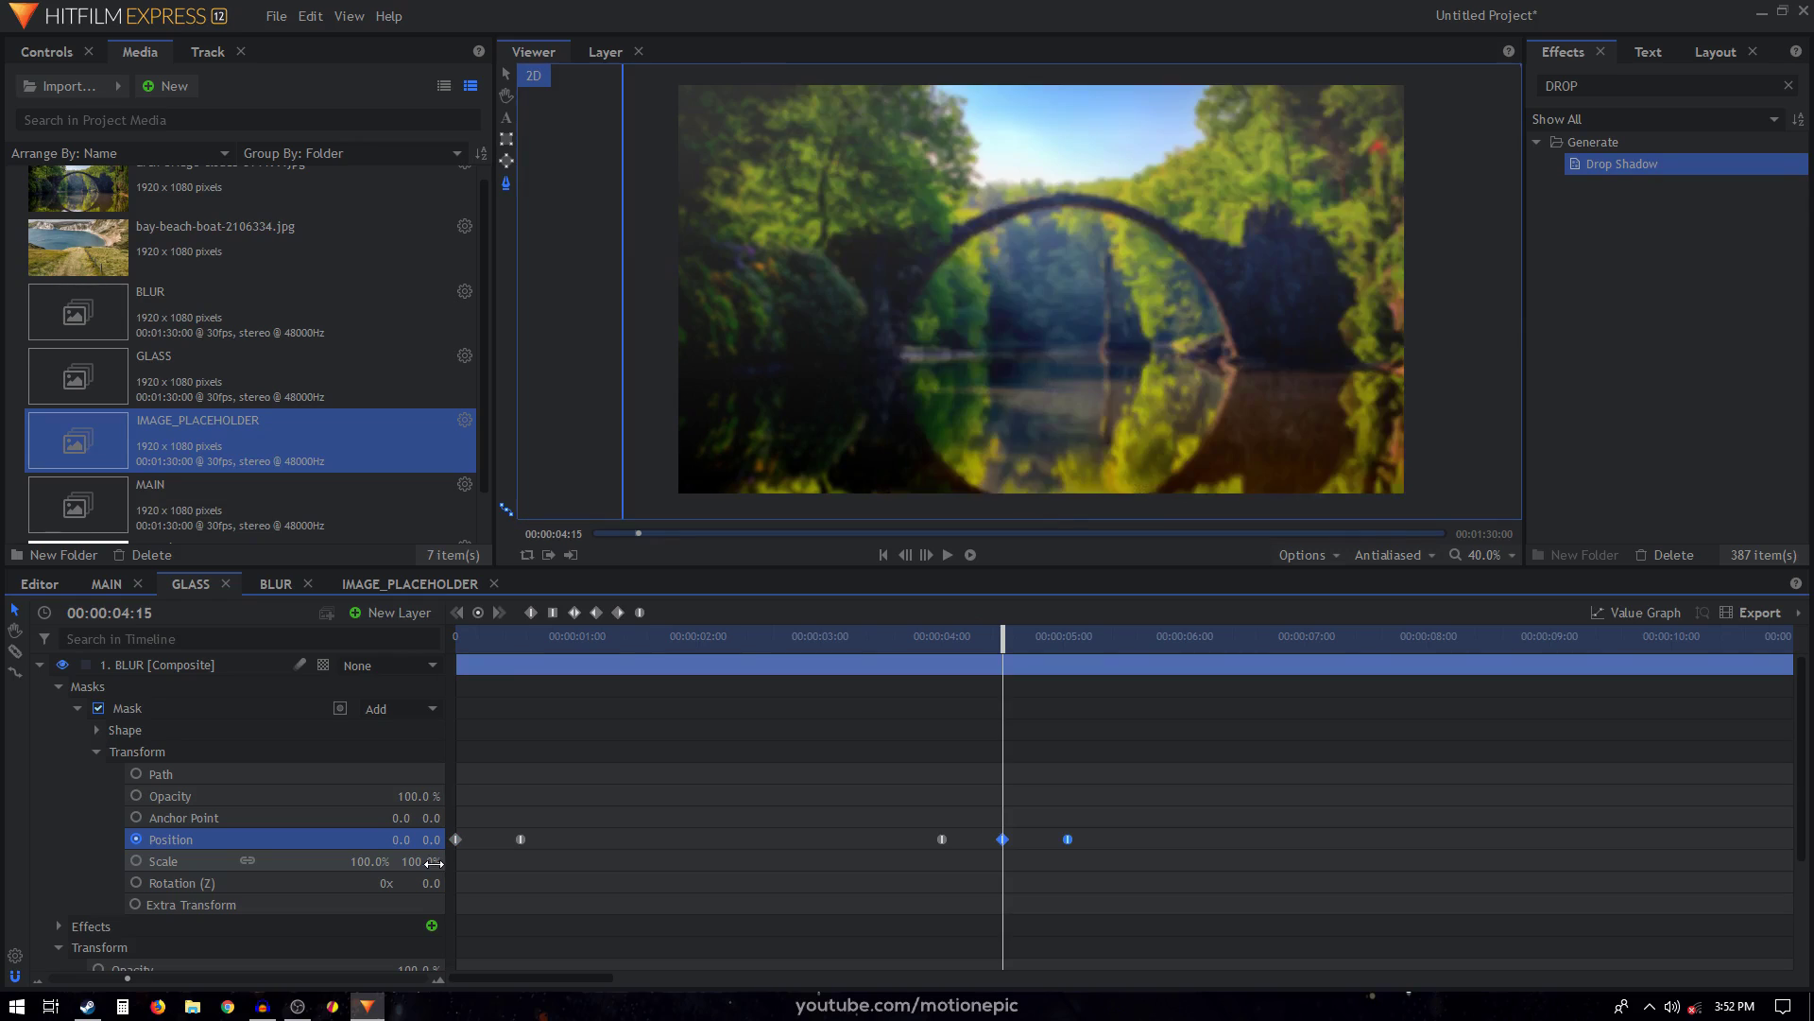
Add a Smooth Position keyframe at 9:00 sliding the mask left, then play the wipe back.
left_click(1550, 643)
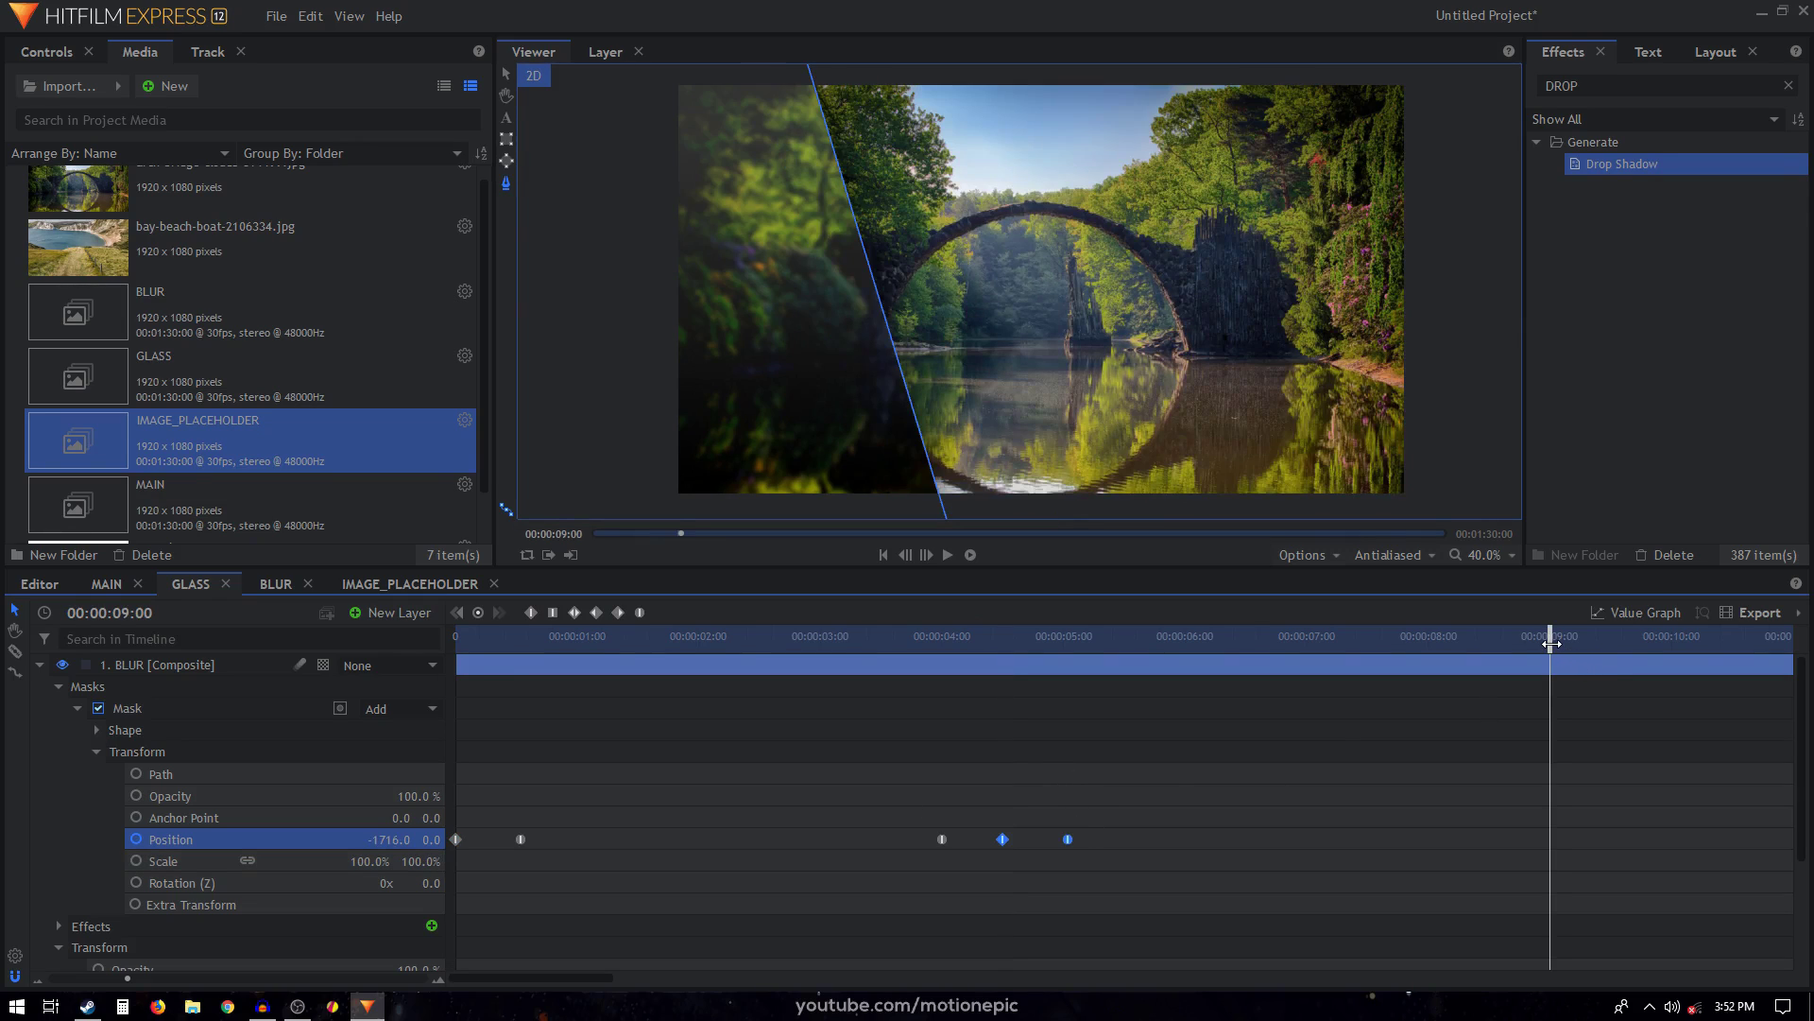
left_click_drag(388, 839, 346, 839)
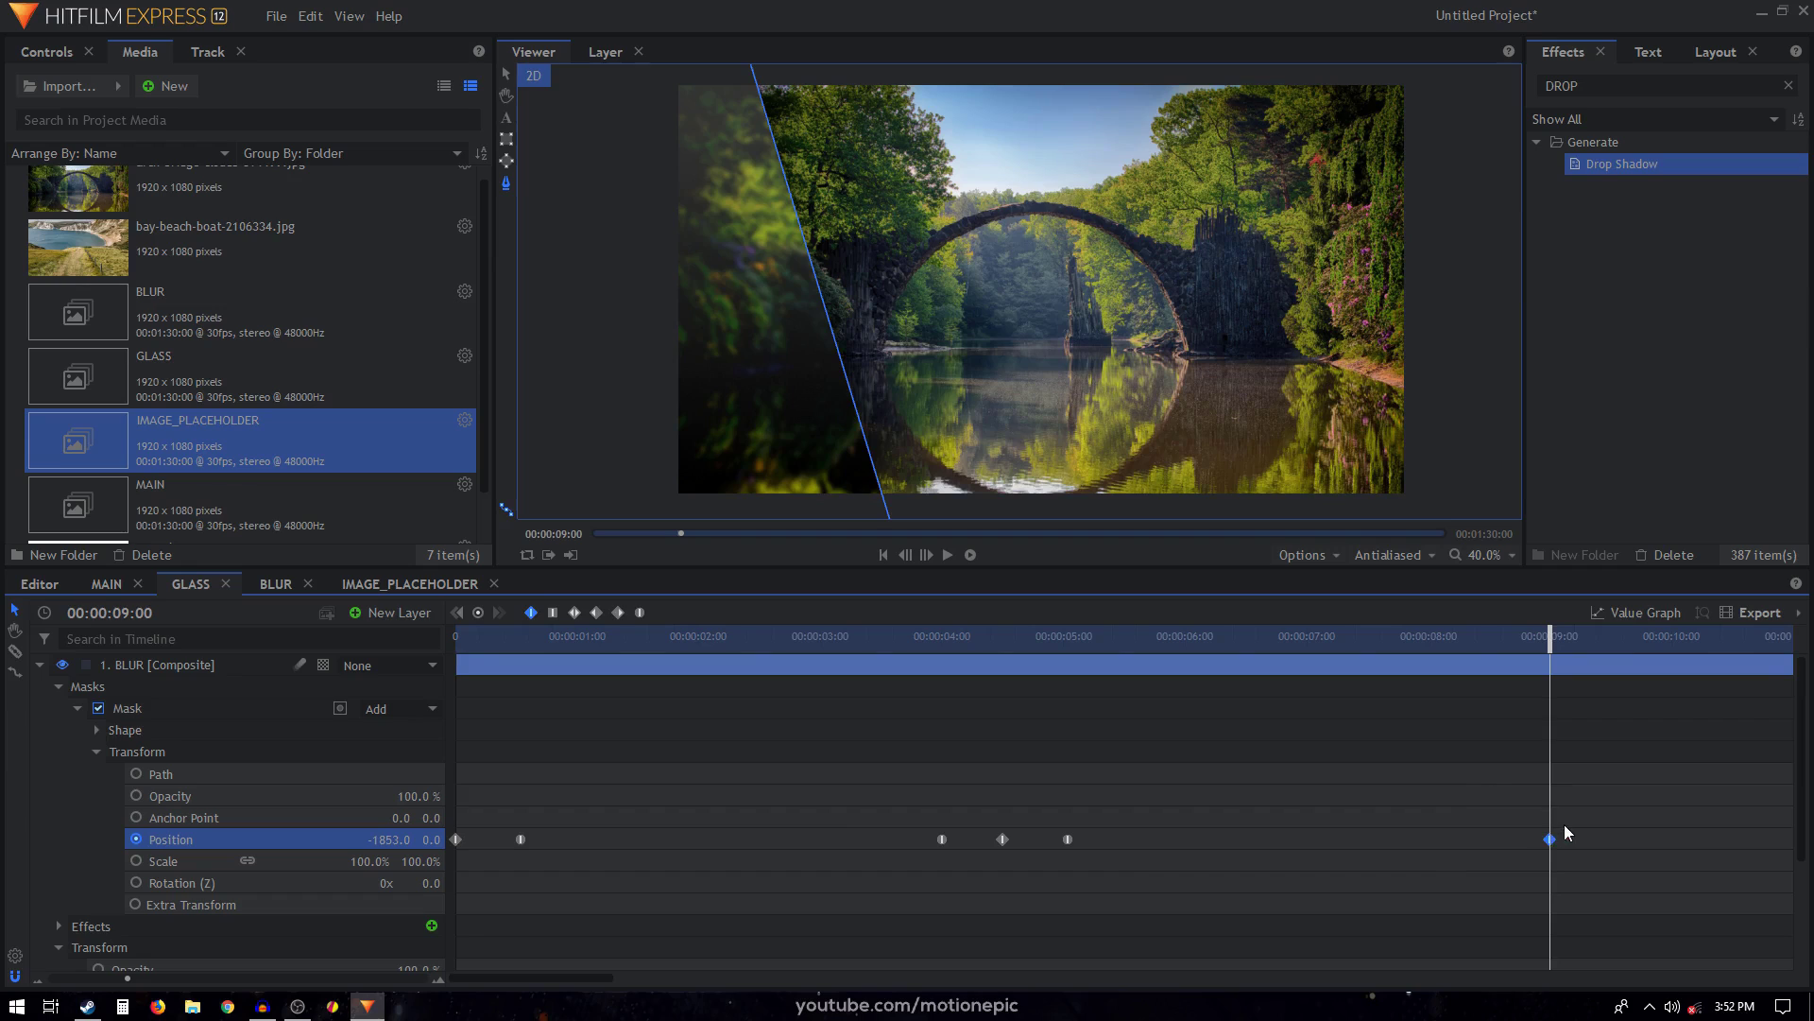
left_click(640, 612)
key("Home")
key("space")
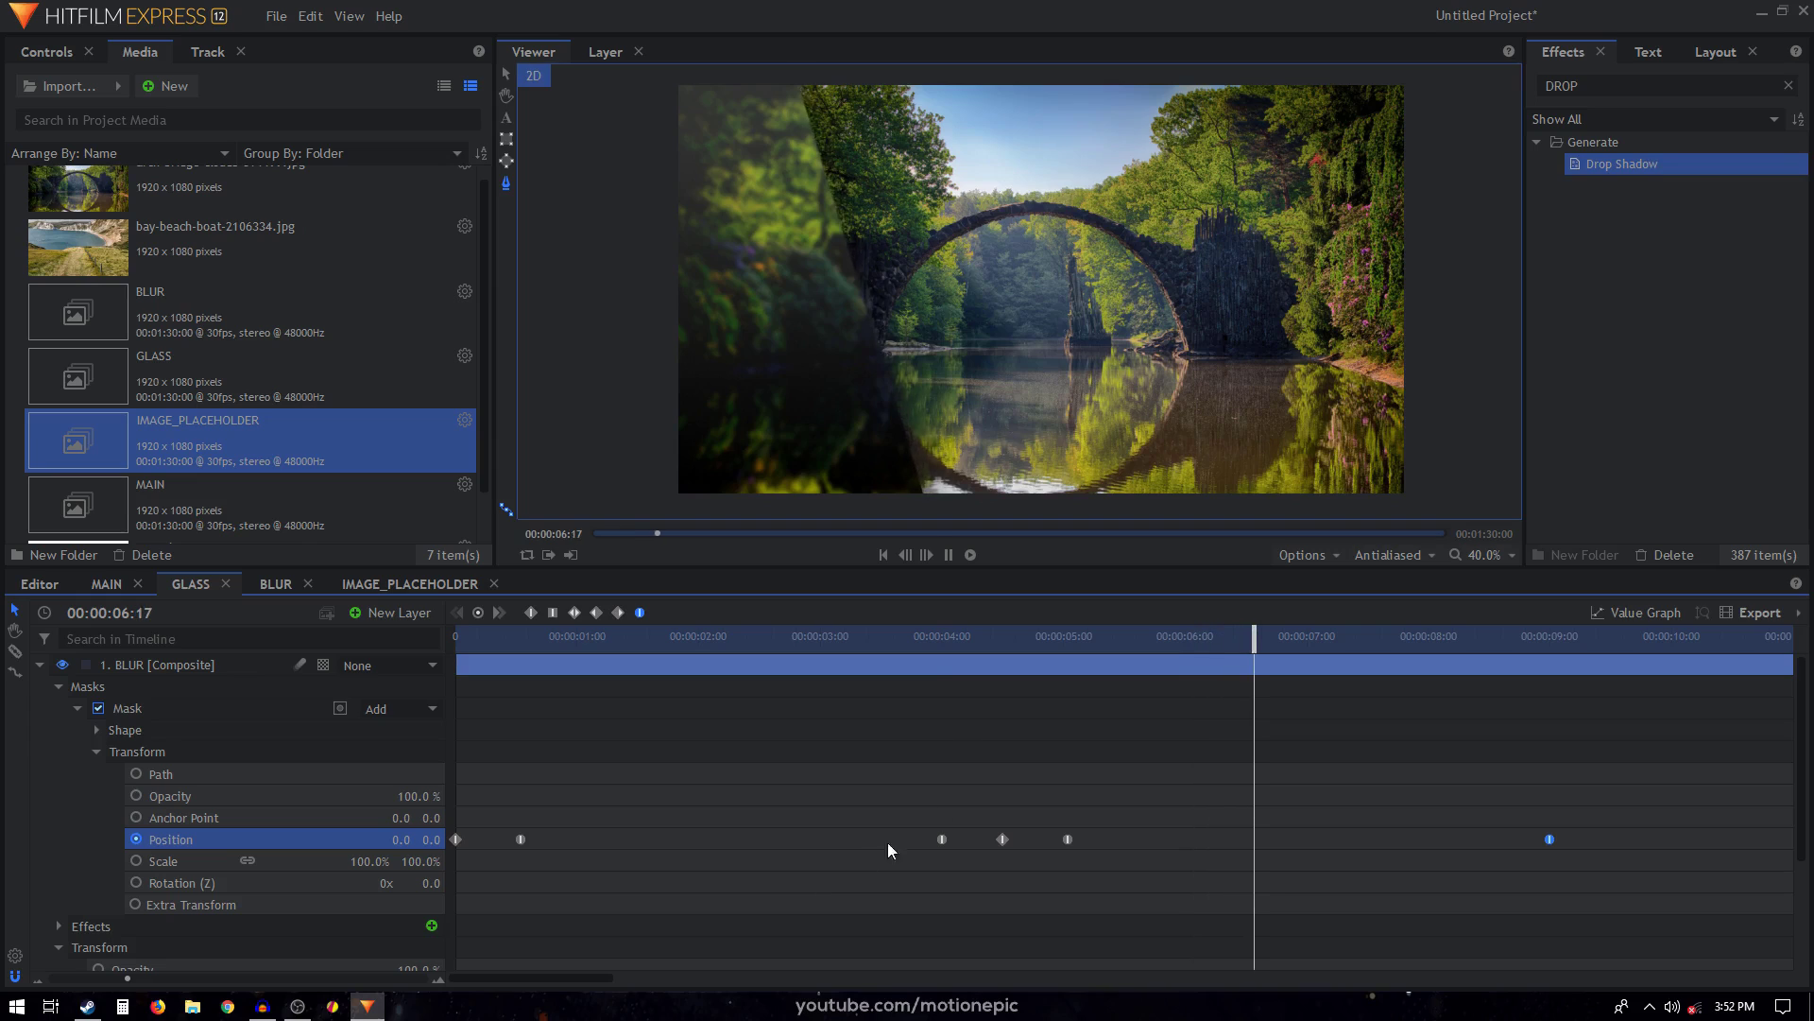
key("space")
left_click_drag(925, 632, 1367, 746)
Duplicate the BLUR layer to create BLUR[2].
left_click(39, 664)
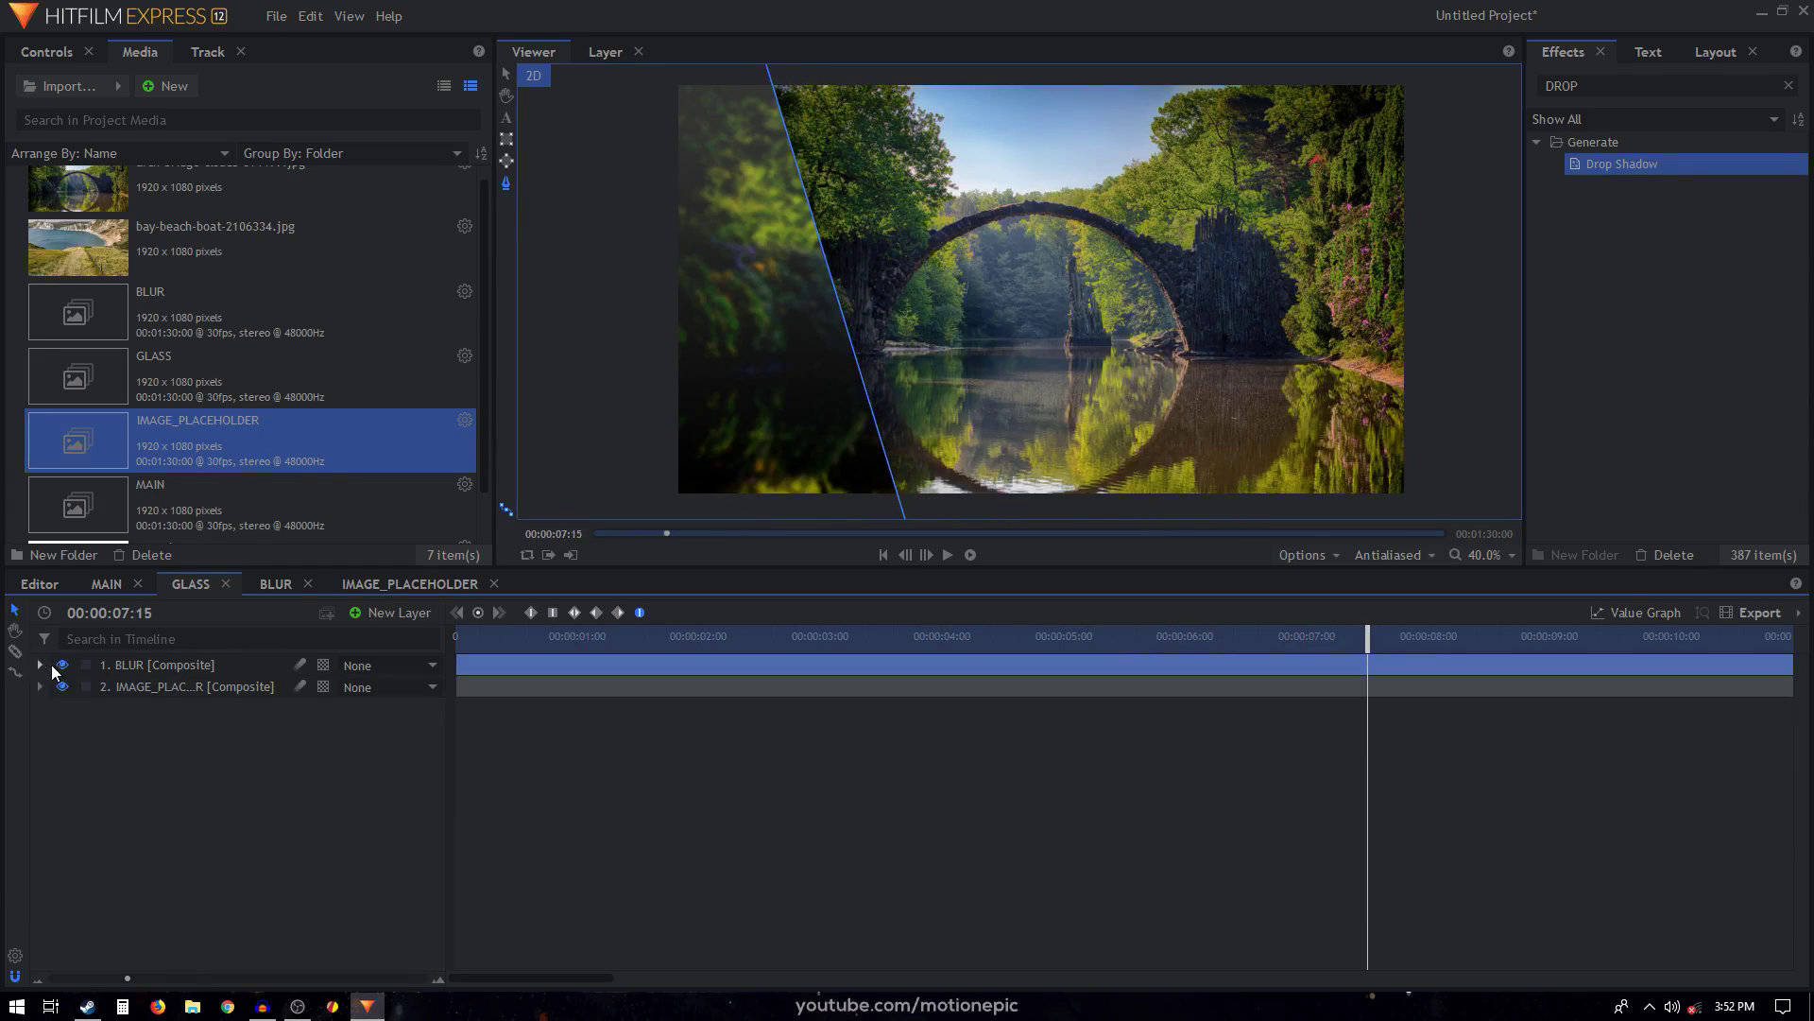
left_click(146, 662)
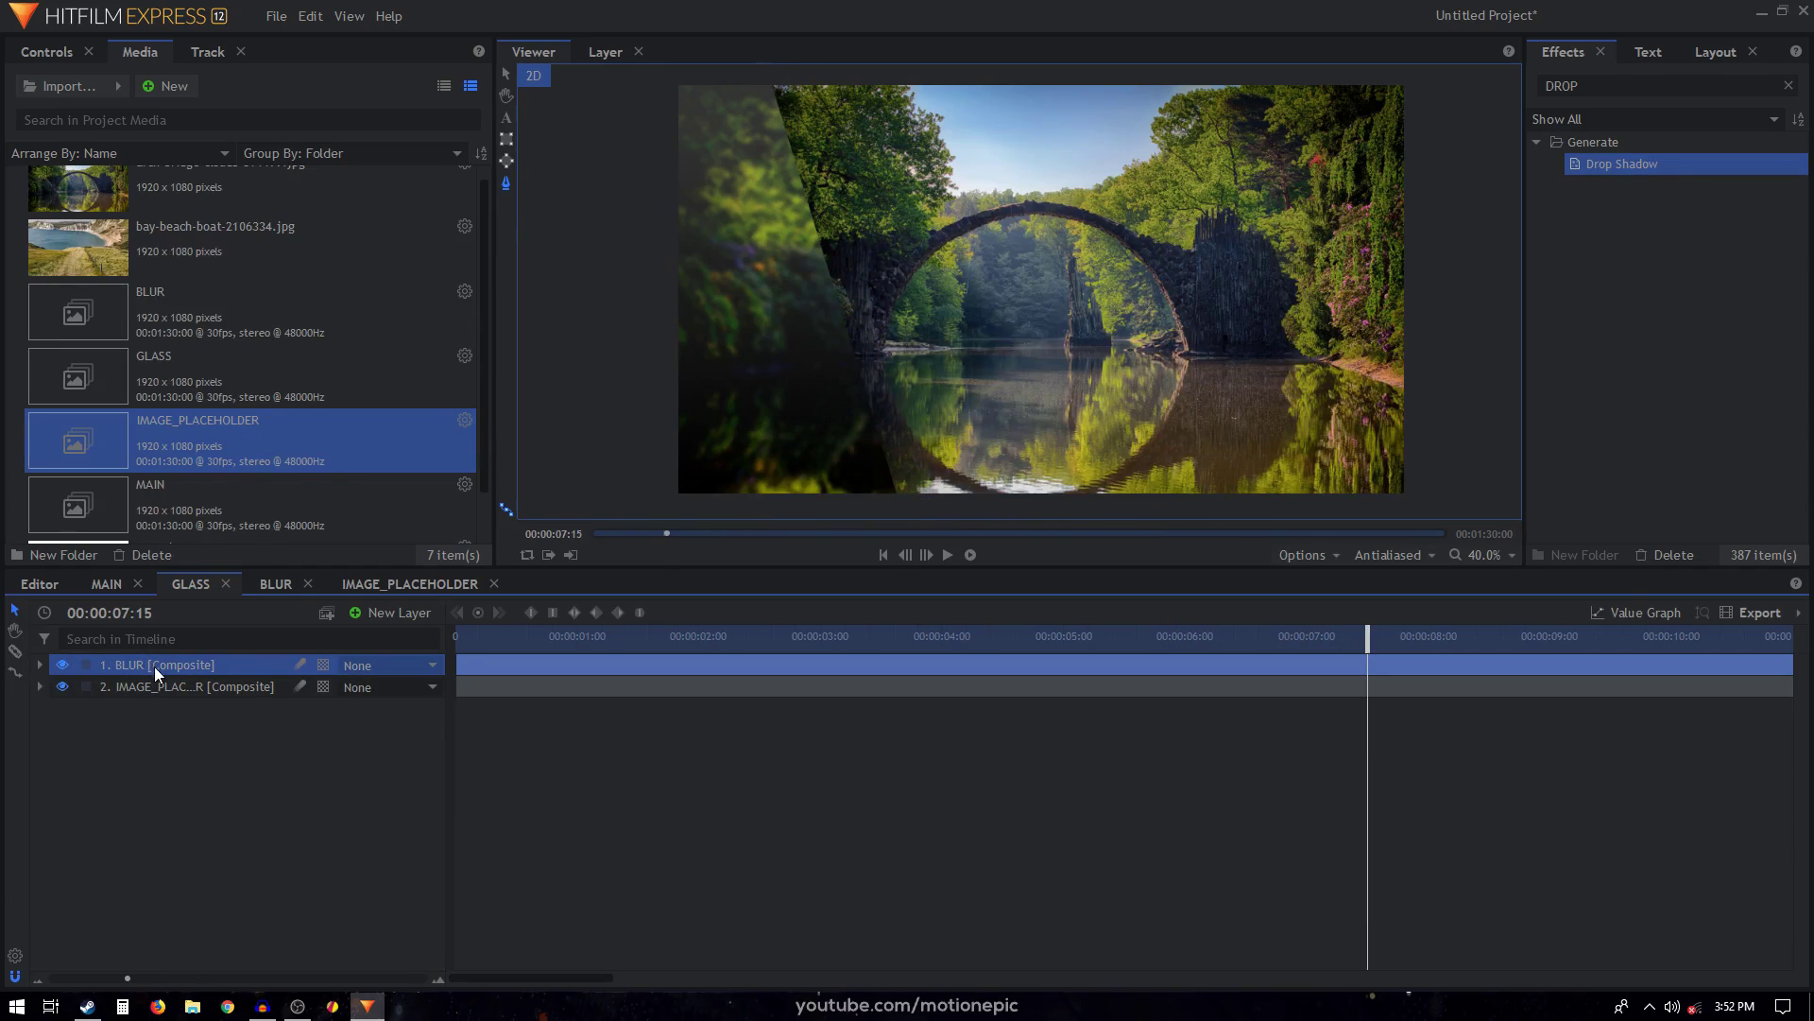
key("ctrl+d")
Delete BLUR[2]'s copied mask and keep the layer selected for a new mask.
left_click(40, 664)
left_click(56, 686)
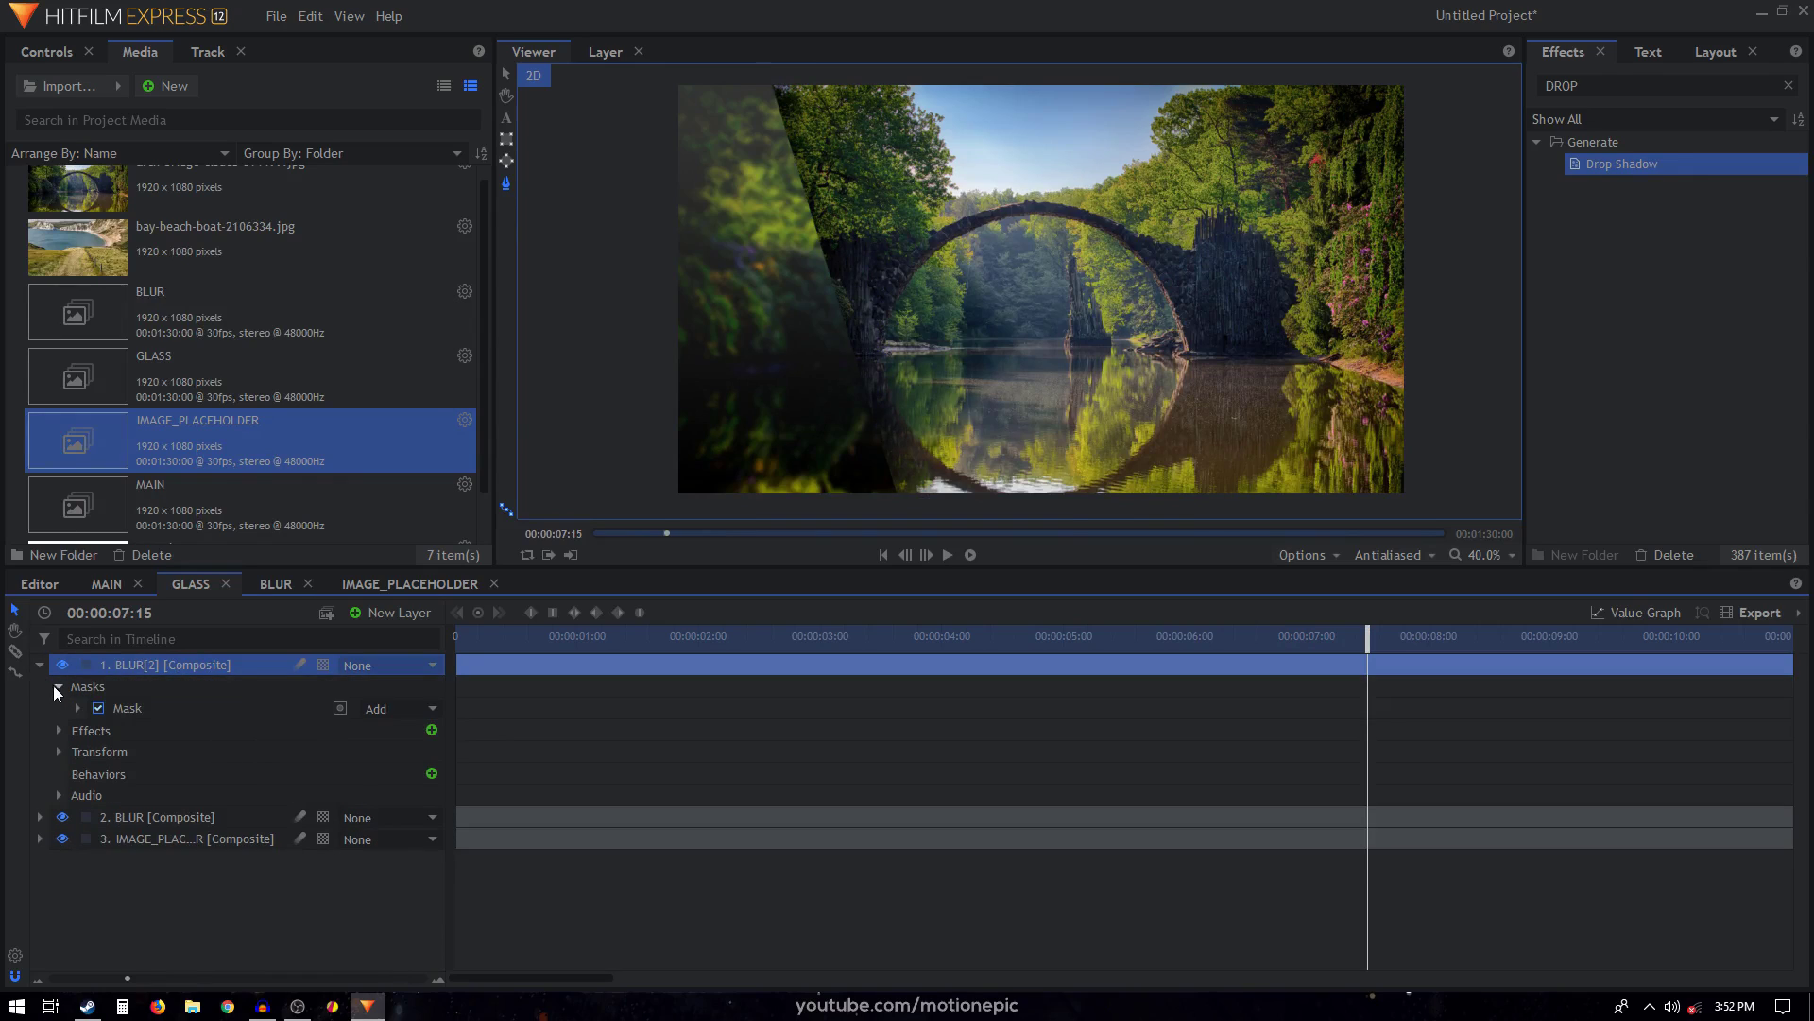
left_click(79, 708)
left_click(136, 709)
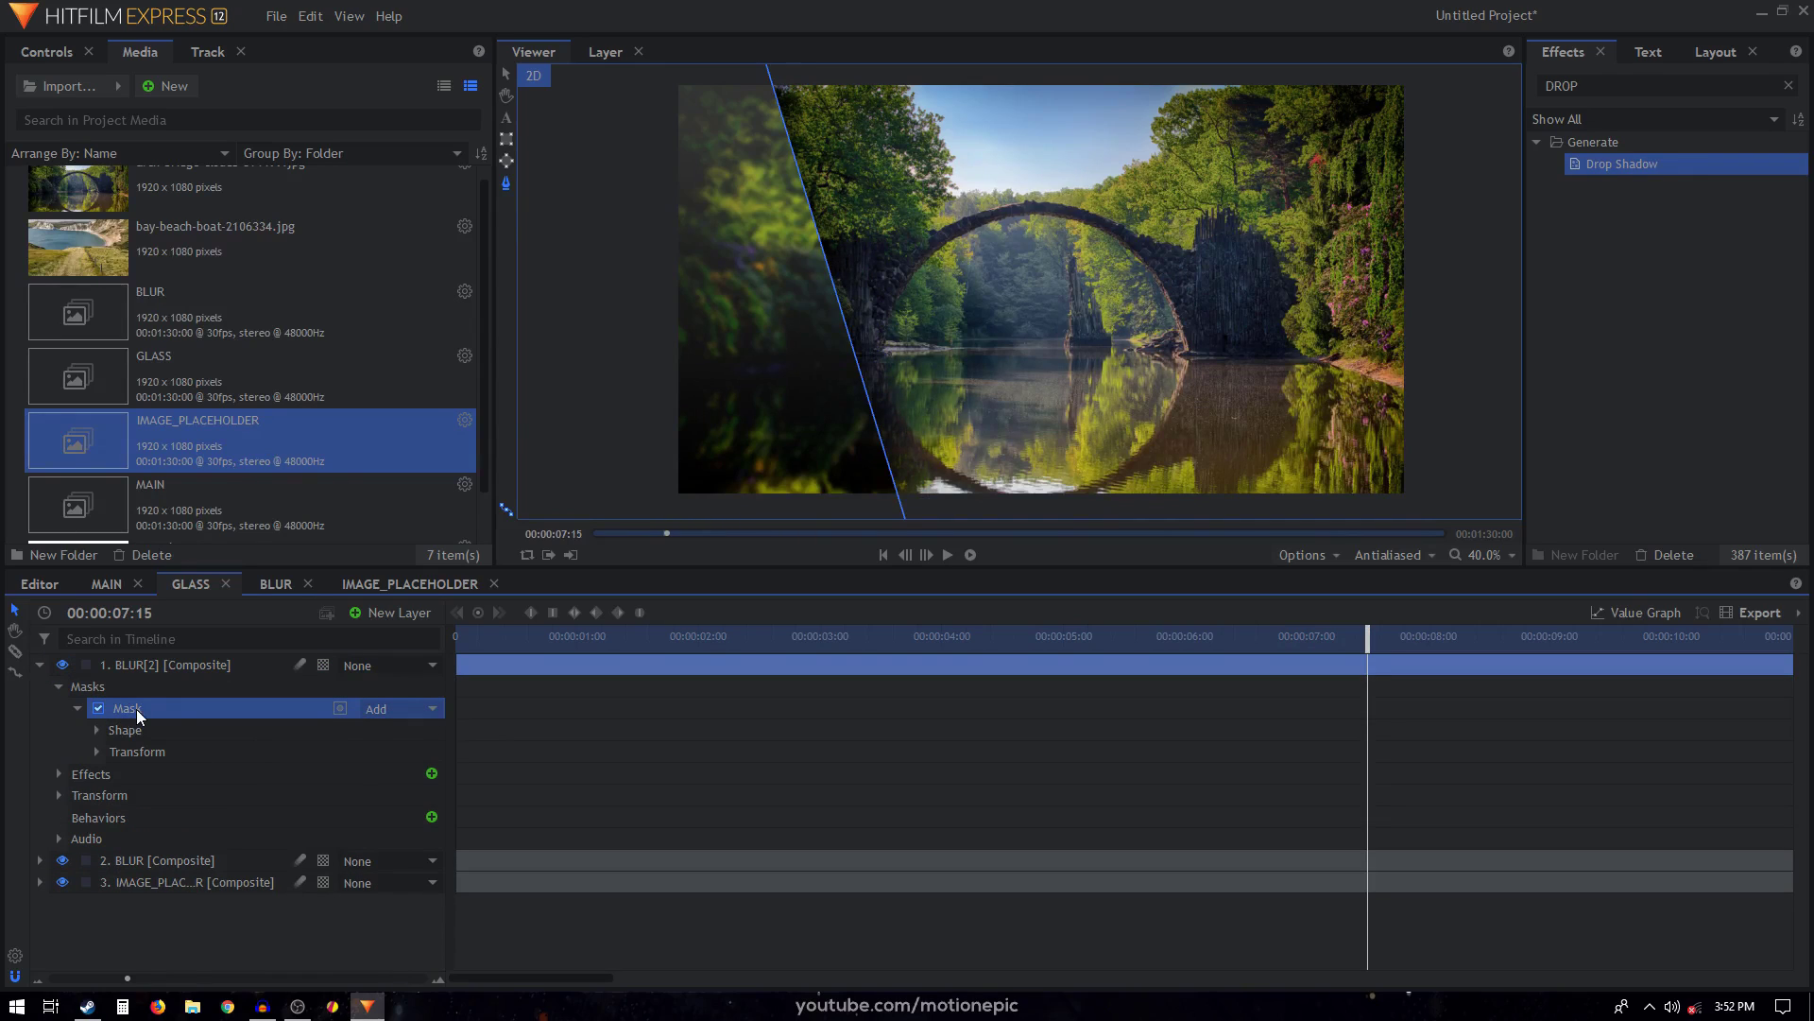
key("Delete")
left_click(161, 664)
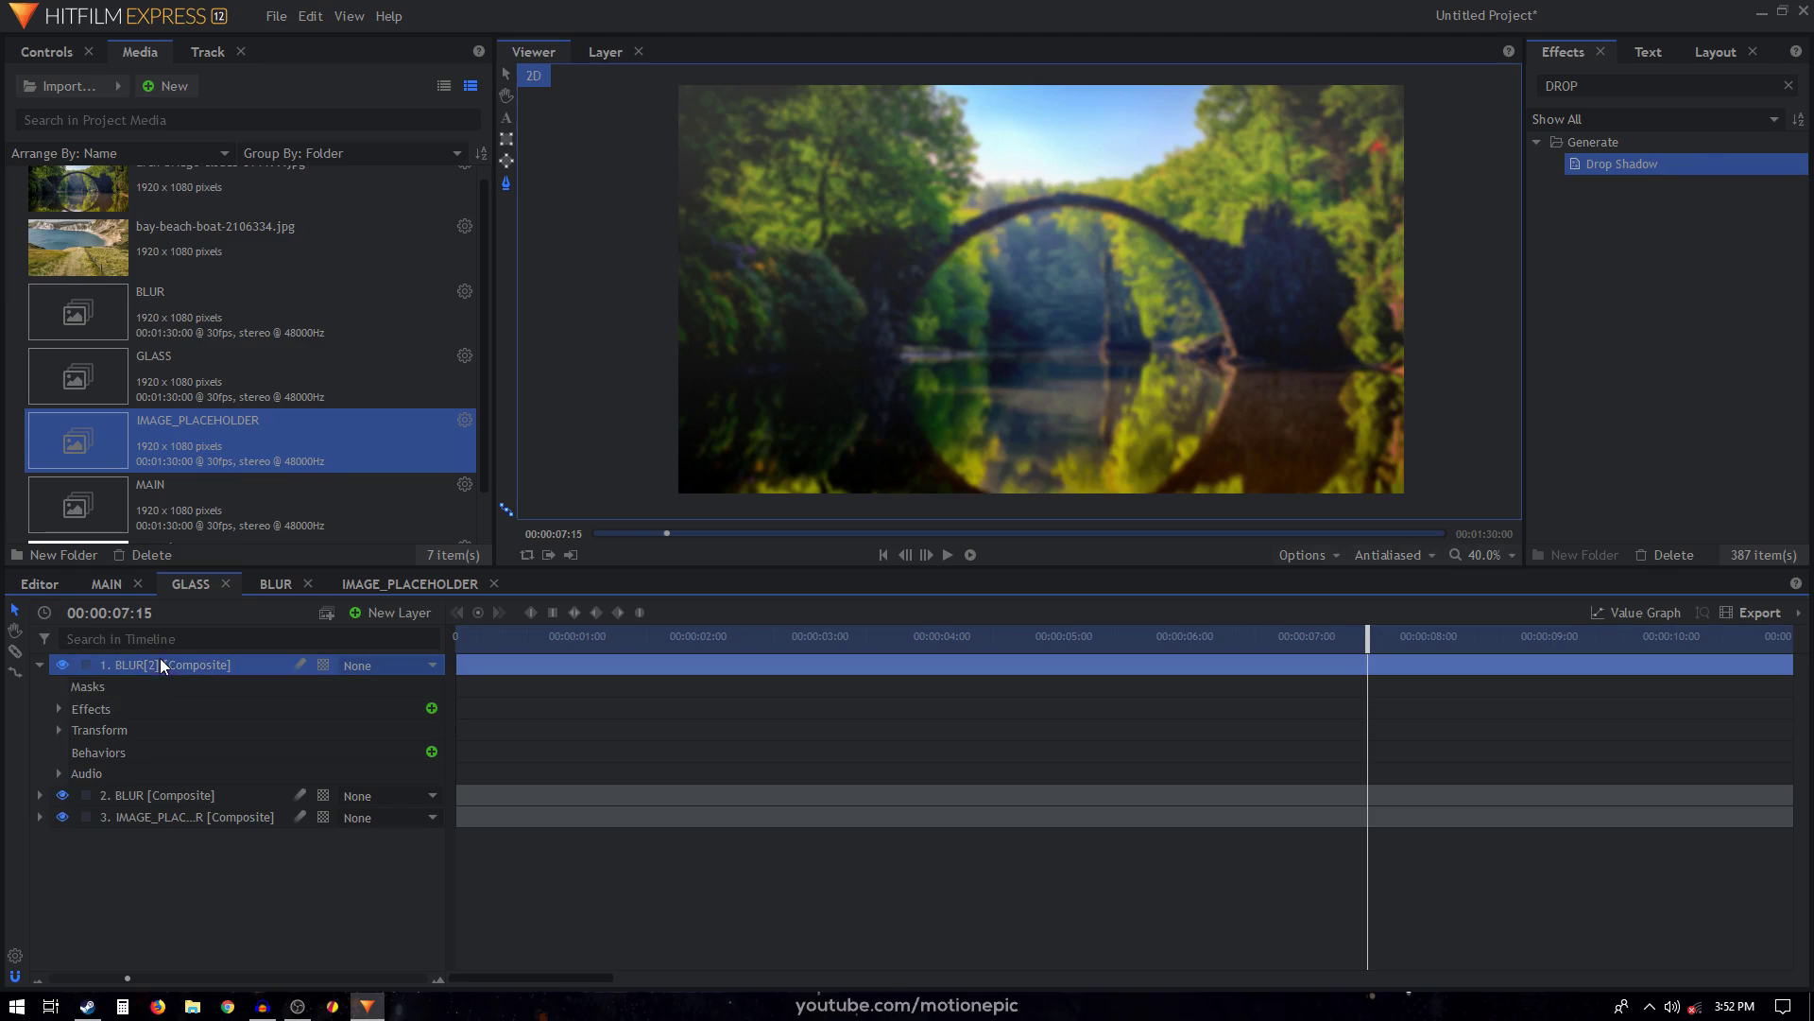
scroll(1078, 264, "down", 3)
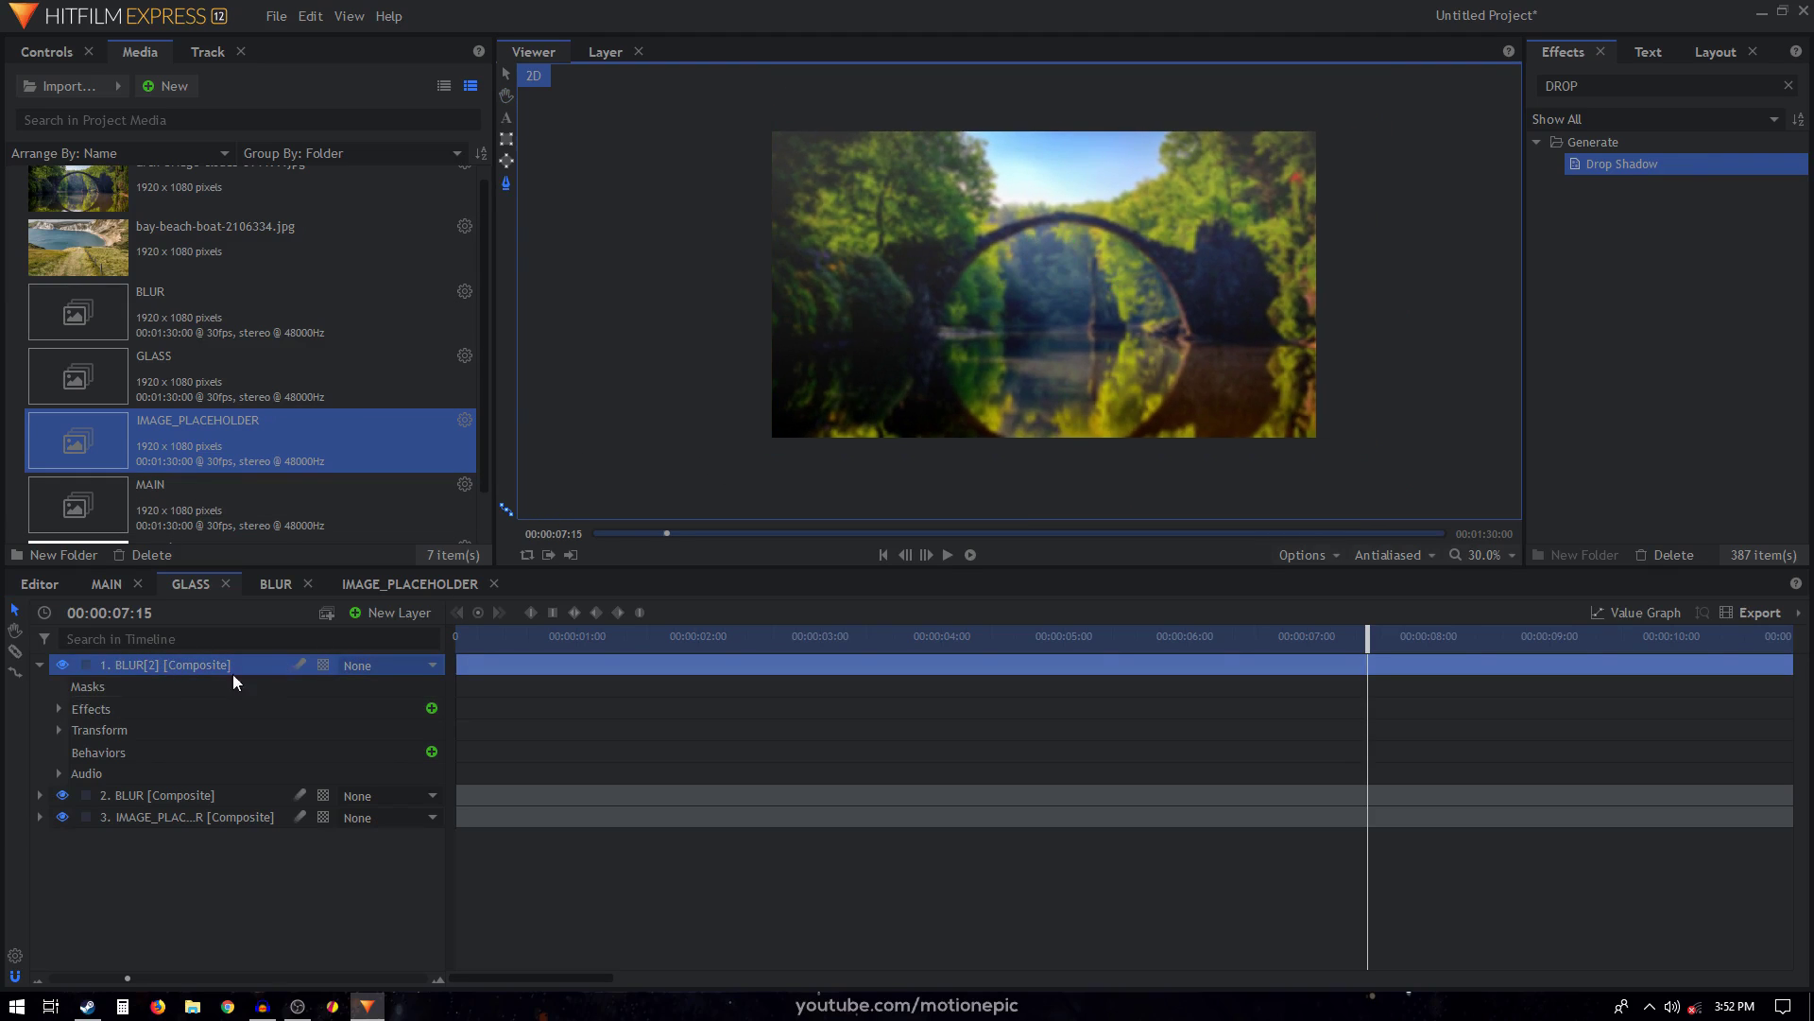
left_click(150, 665)
Draw a frame-sized rectangle mask on BLUR[2] and drag its corners into a slanted quadrilateral.
left_click_drag(729, 110, 1347, 465)
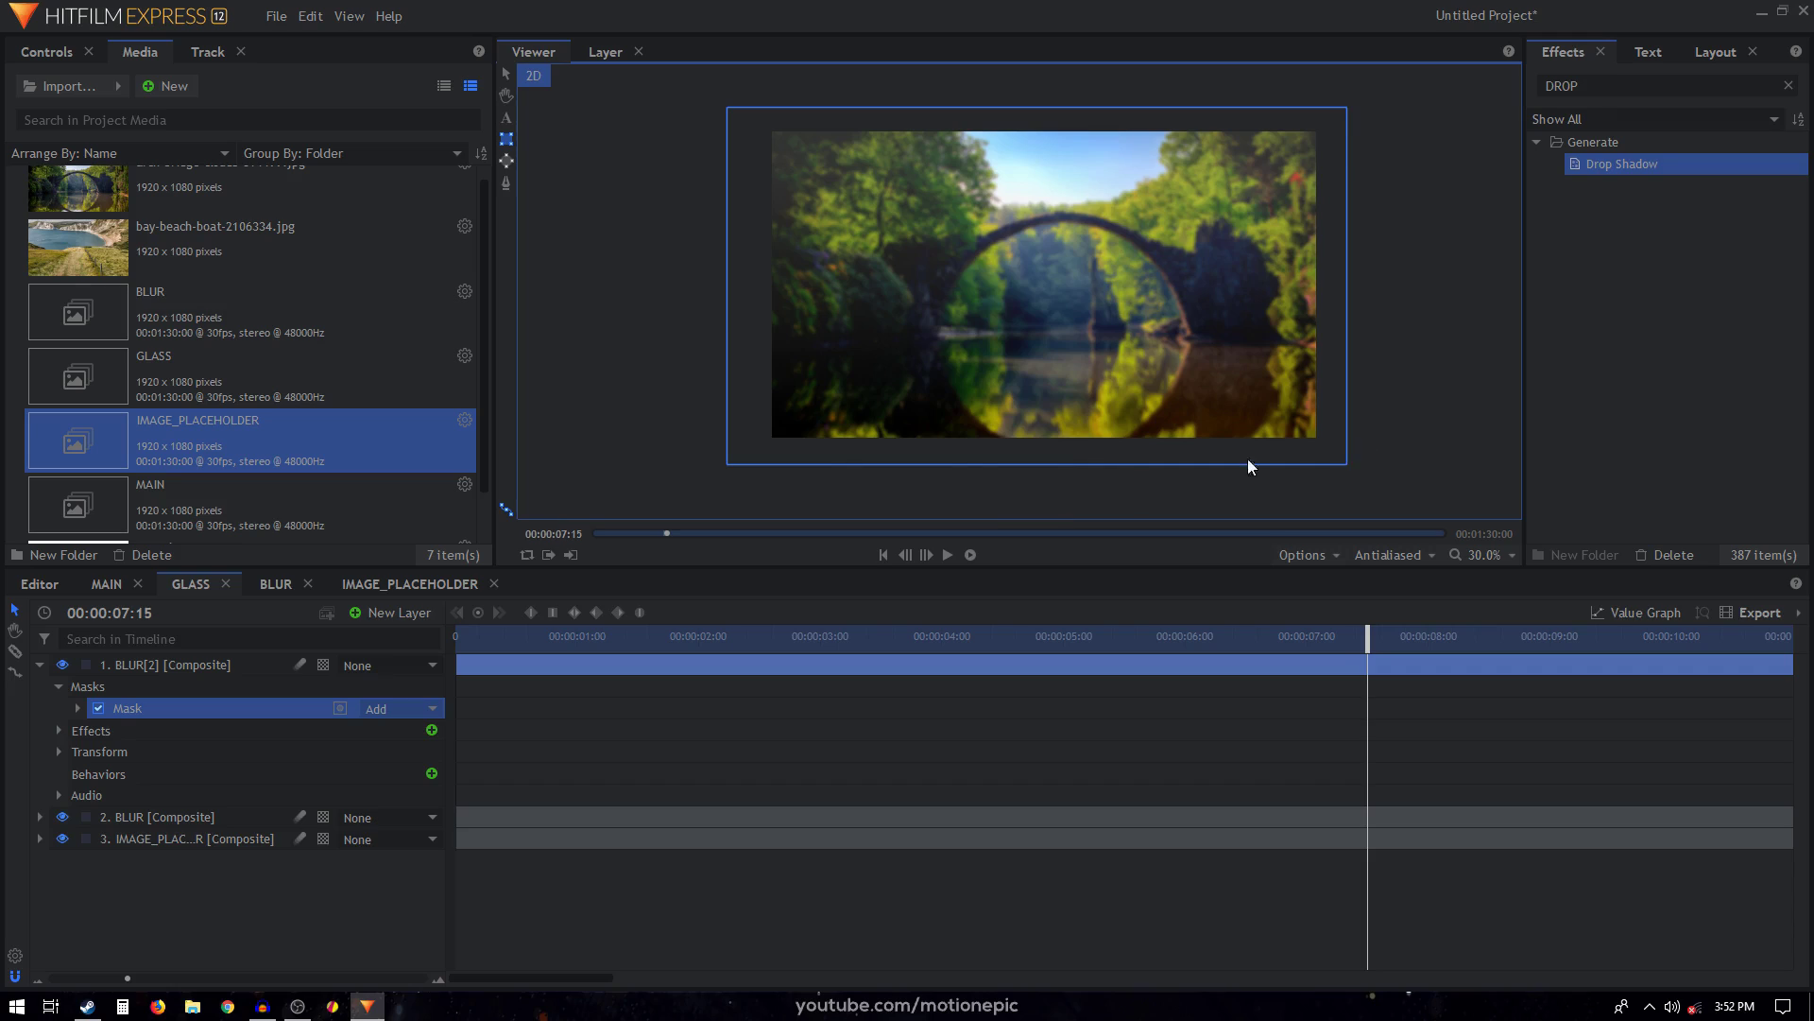
left_click(505, 182)
left_click_drag(1343, 465, 1469, 462)
key("ctrl+z")
left_click_drag(729, 462, 844, 460)
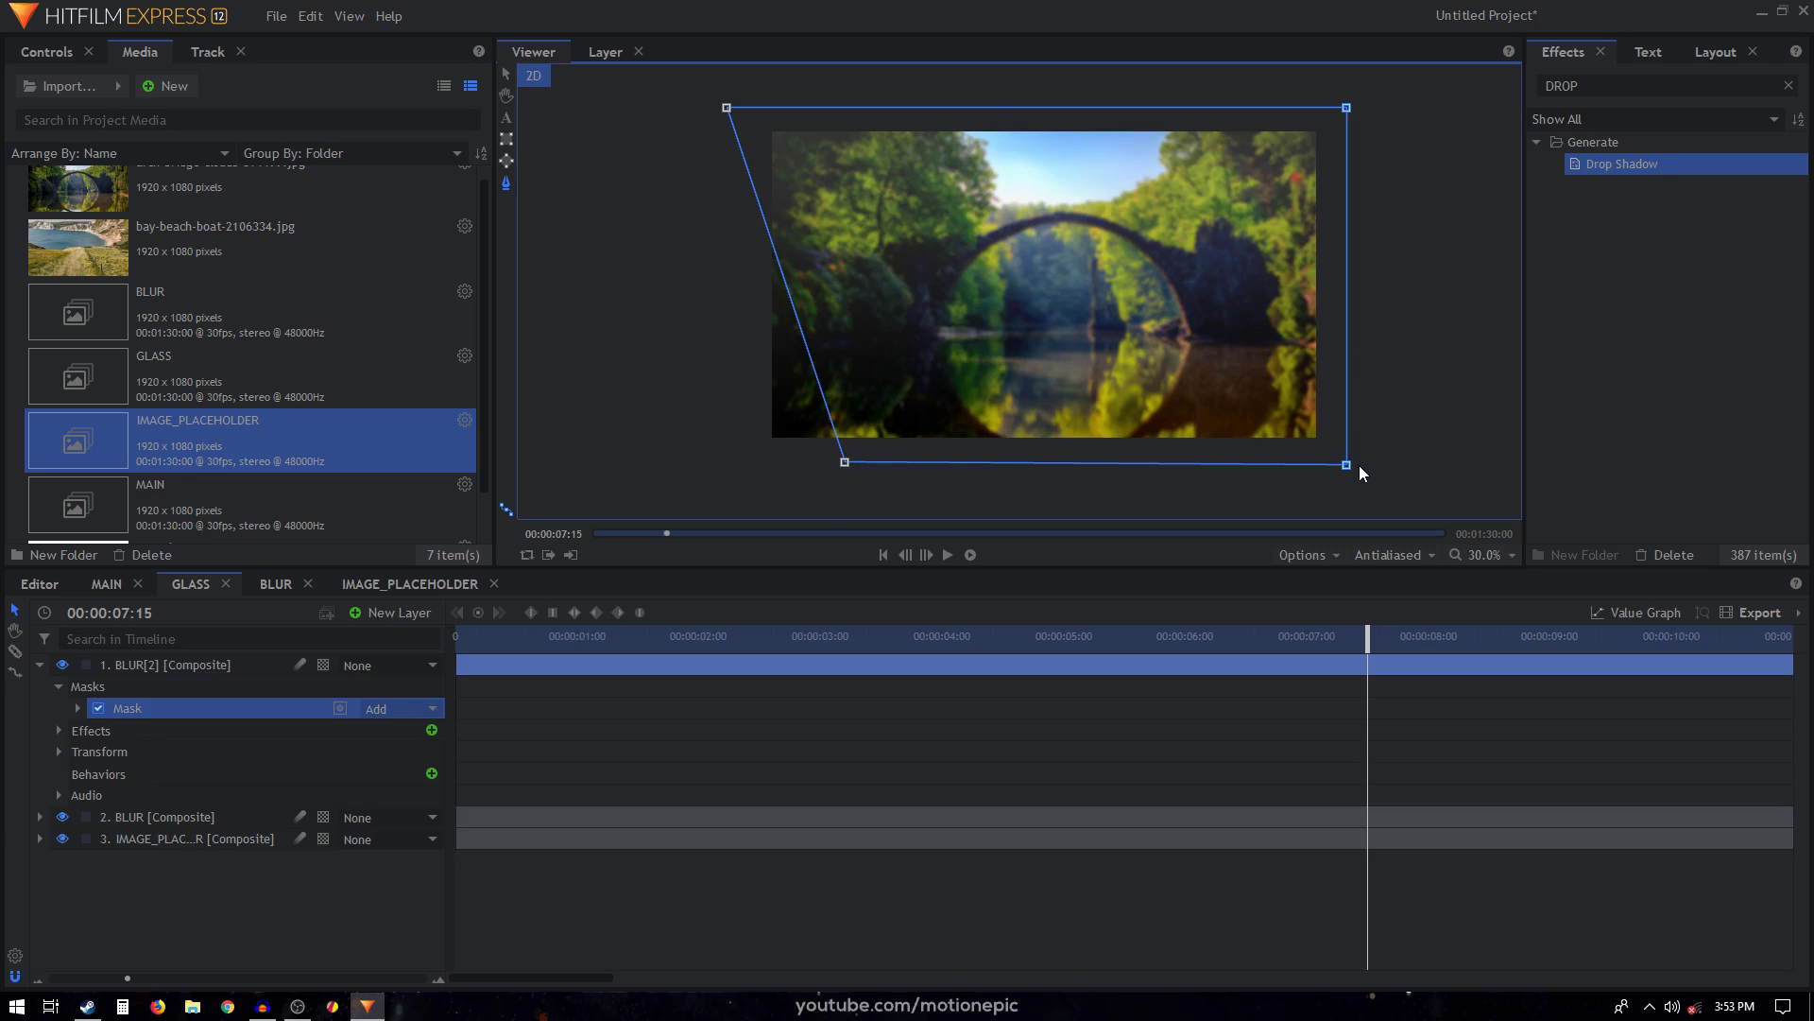
left_click_drag(1359, 465, 1402, 465)
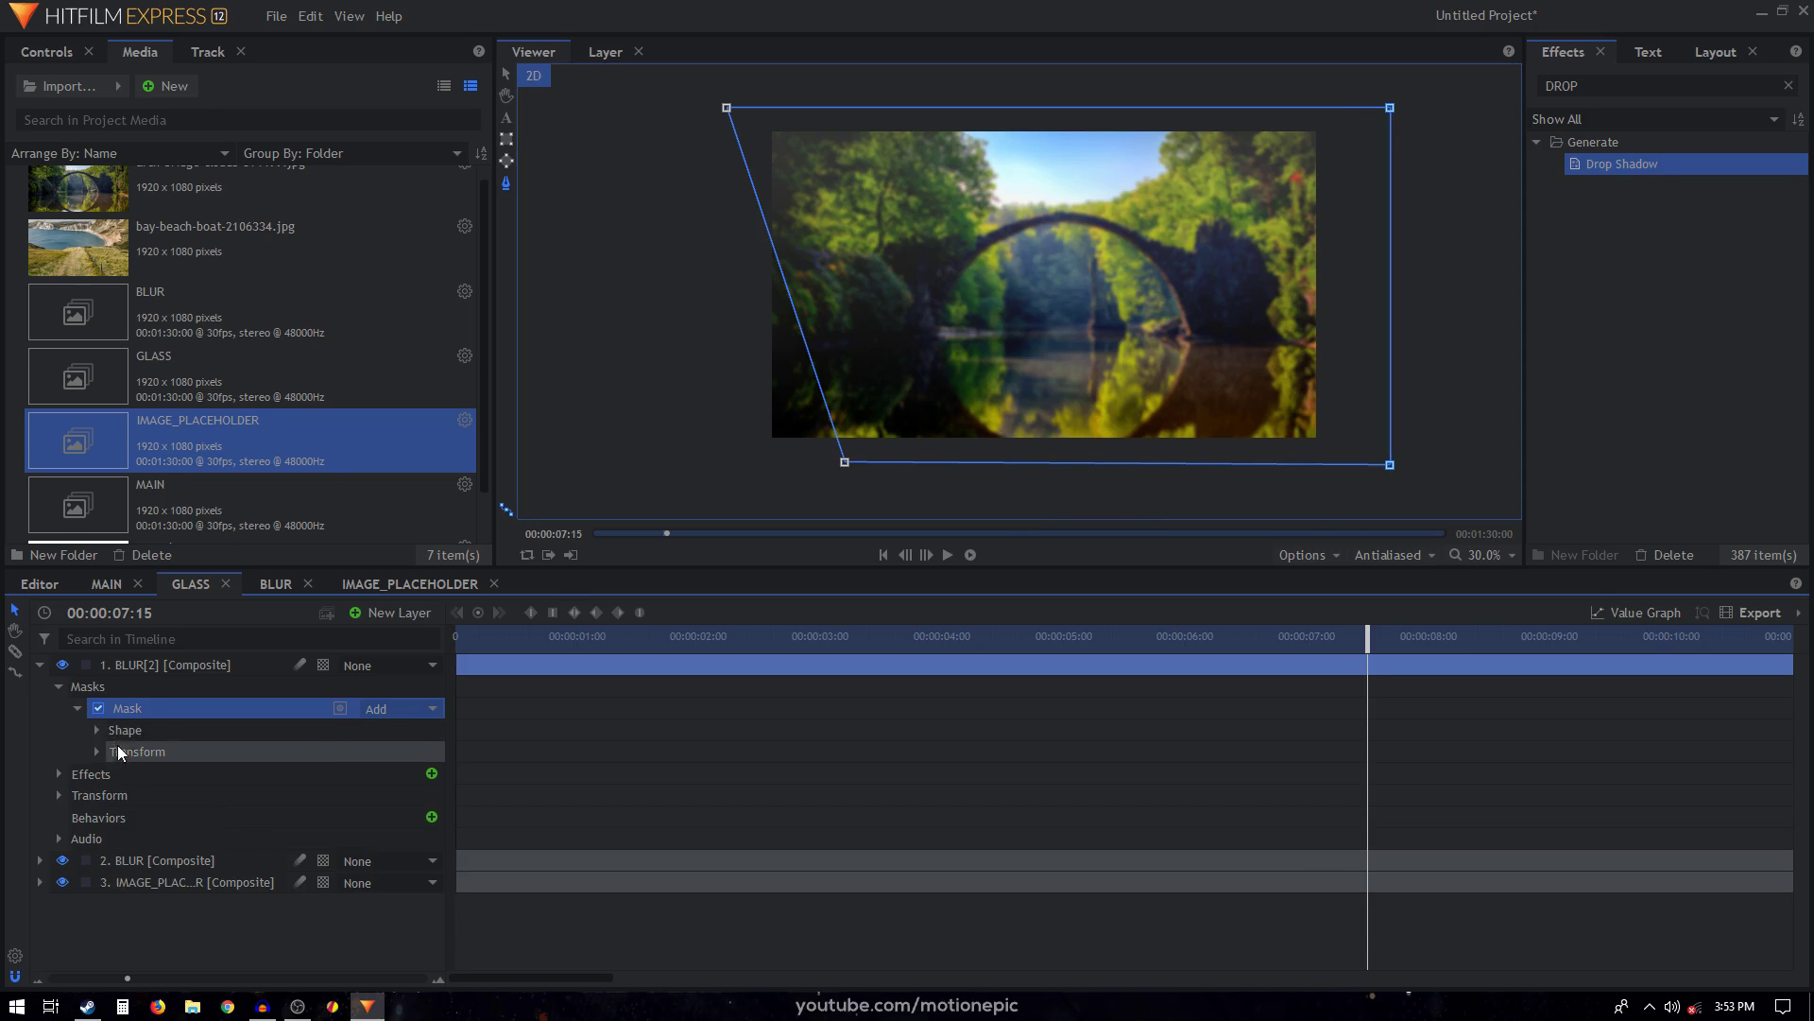
left_click(96, 752)
Keyframe the BLUR[2] mask Position from the start, sliding it right by frame 16.
left_click_drag(473, 635, 412, 643)
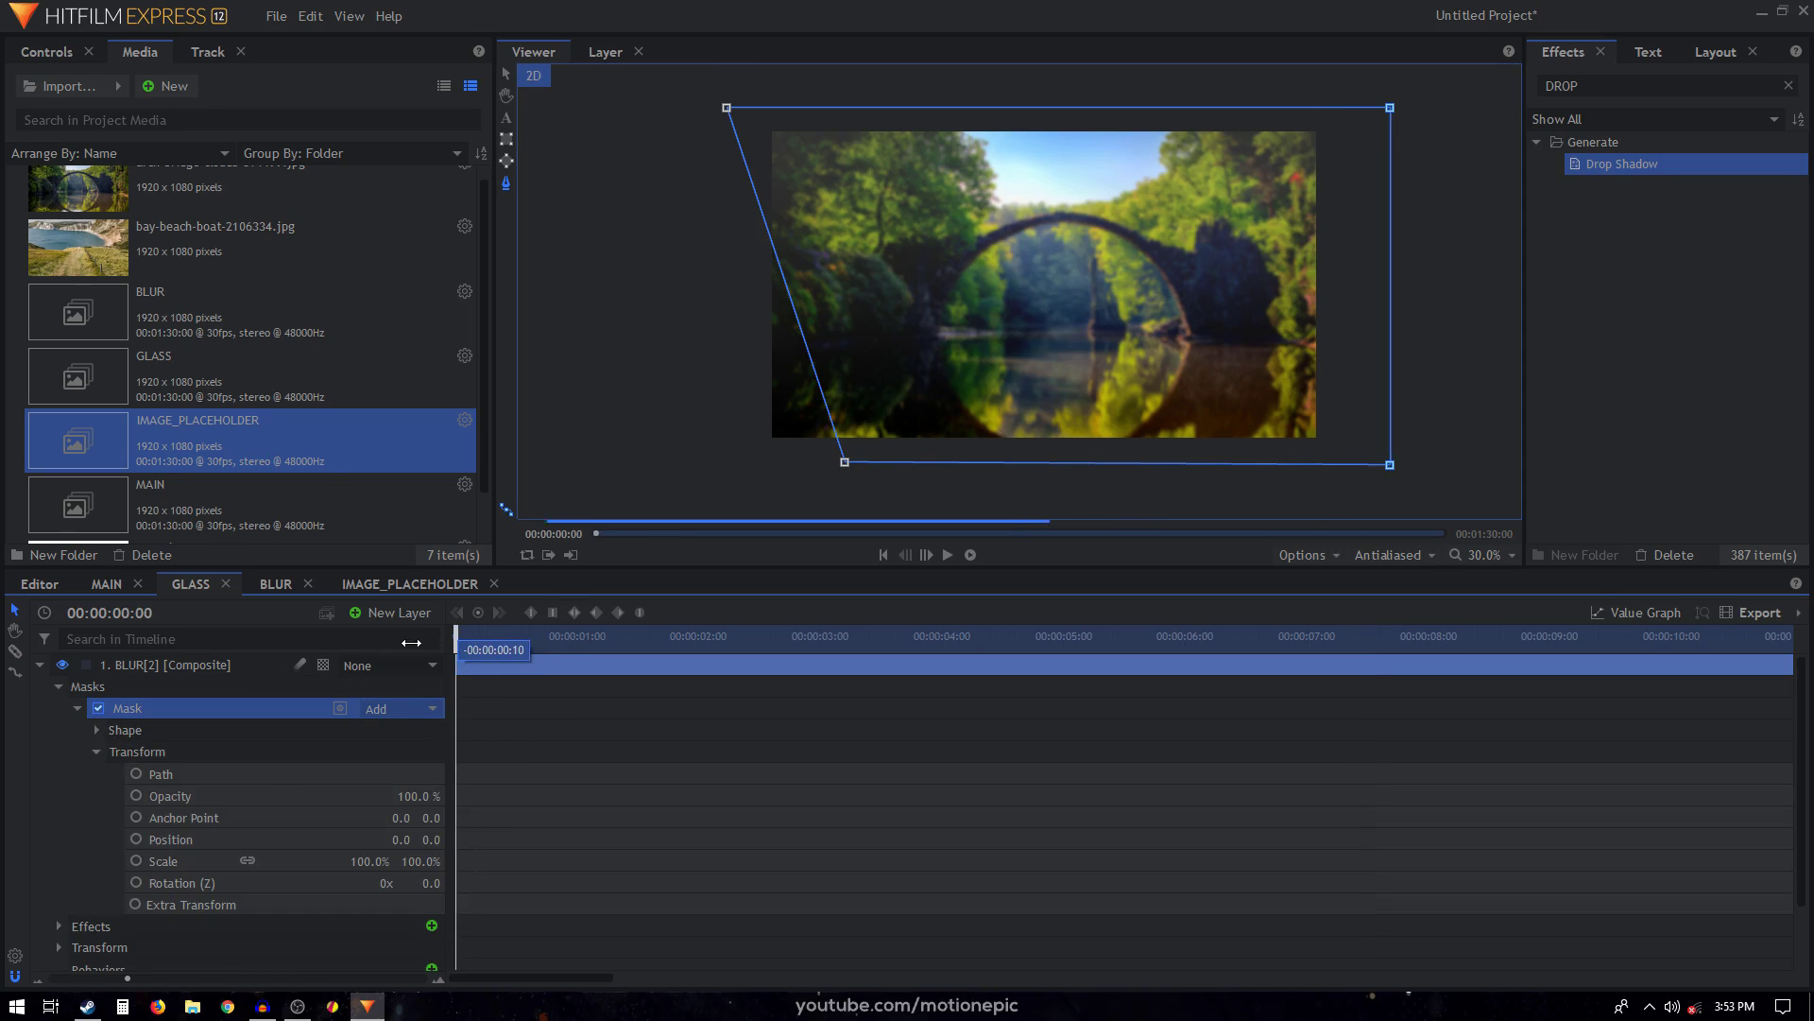
left_click_drag(401, 839, 183, 839)
left_click(137, 838)
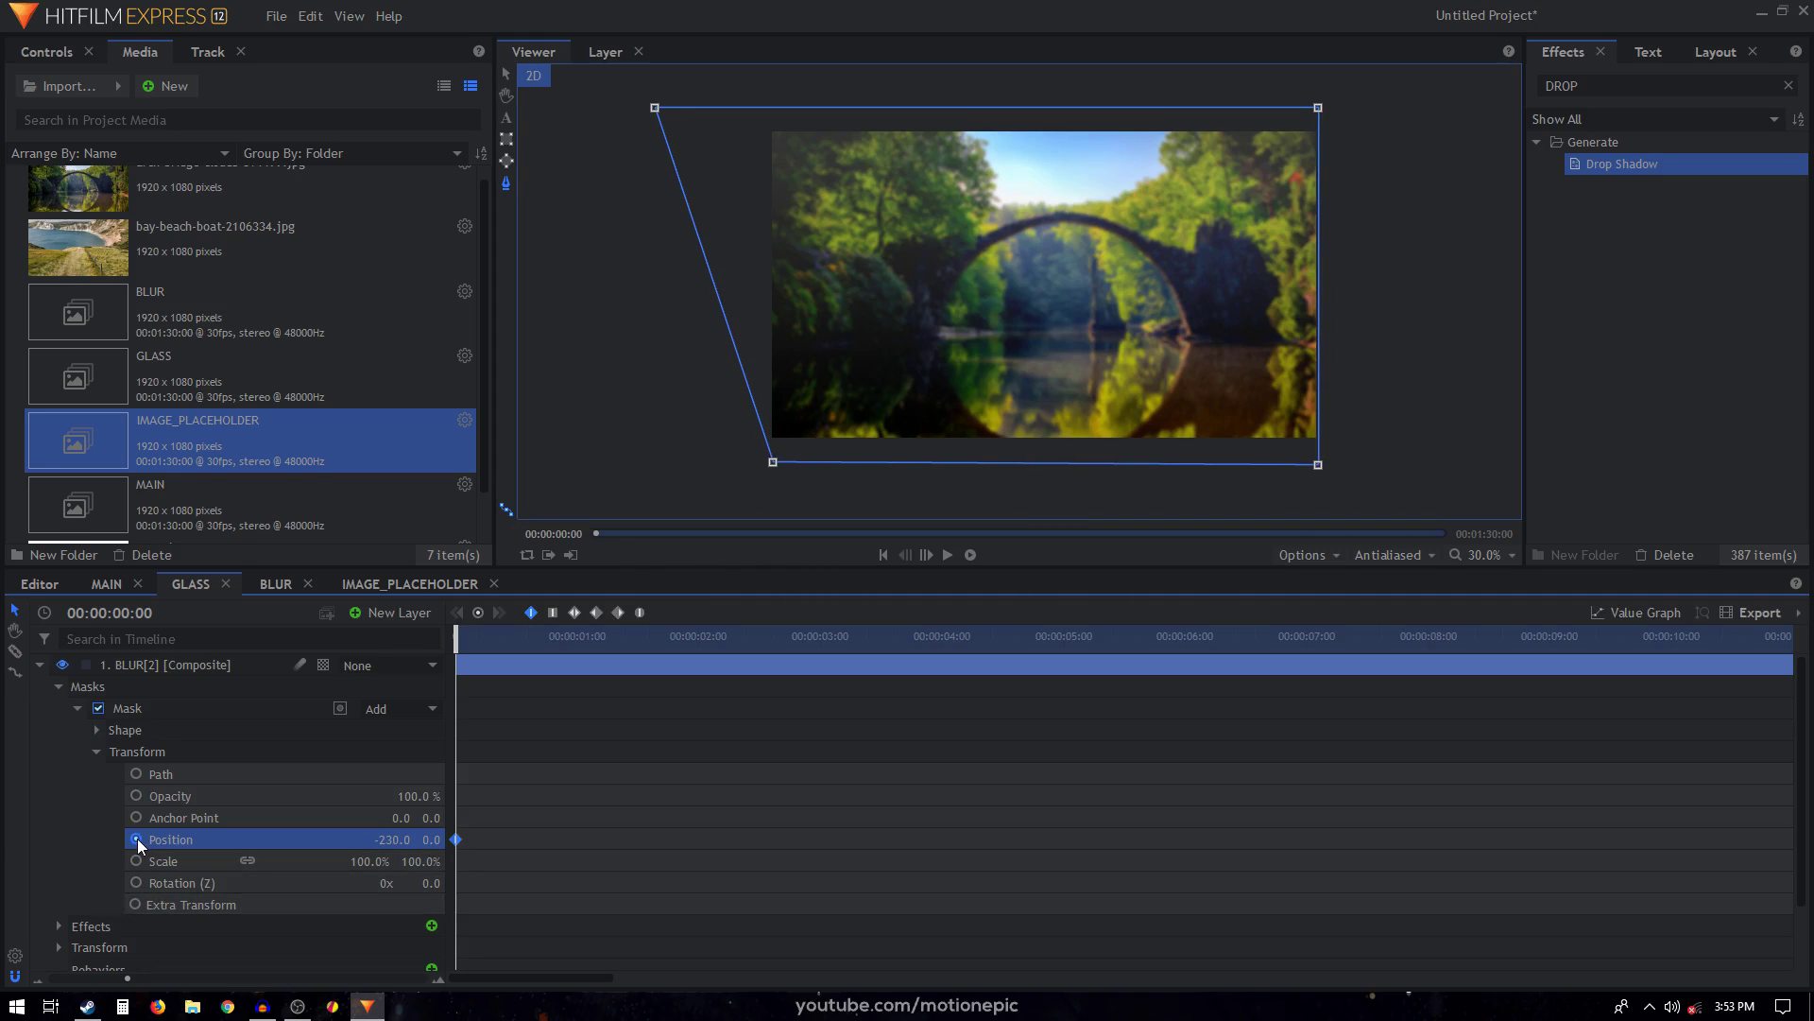
key("space")
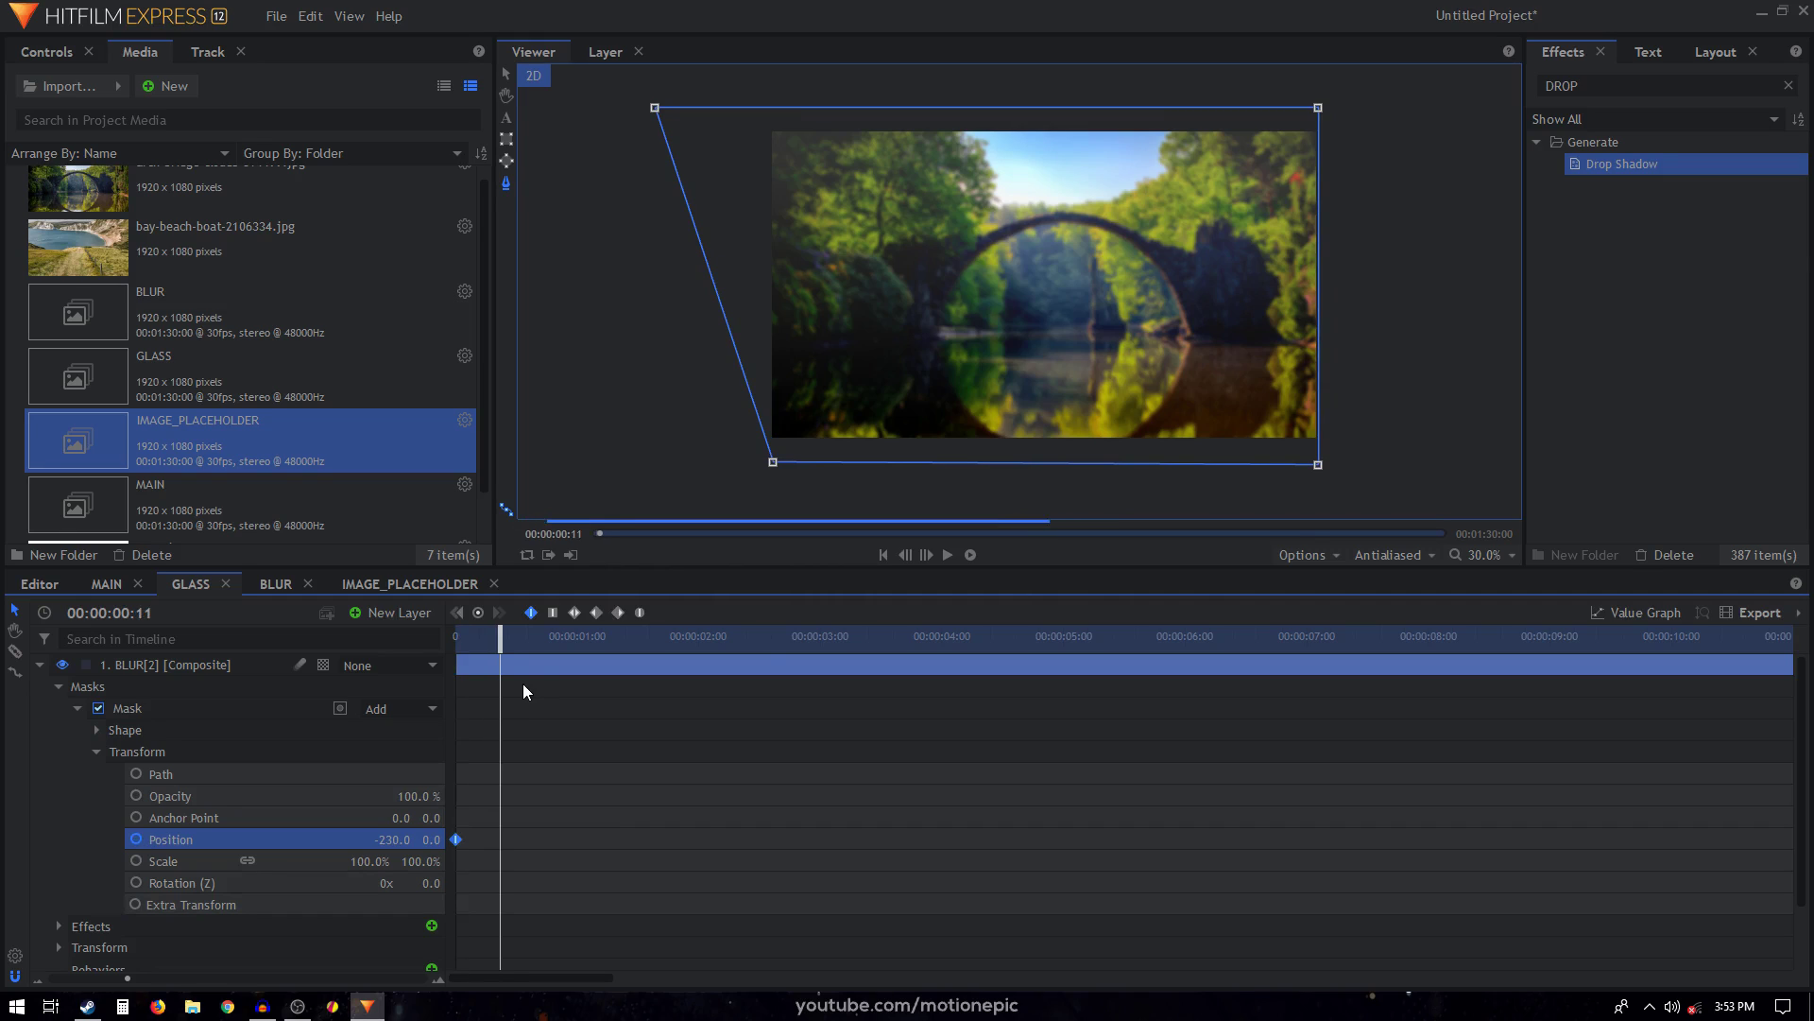
left_click_drag(394, 839, 543, 839)
Add a 4:00 Position keyframe and paste the copied early keyframes after it.
left_click(943, 637)
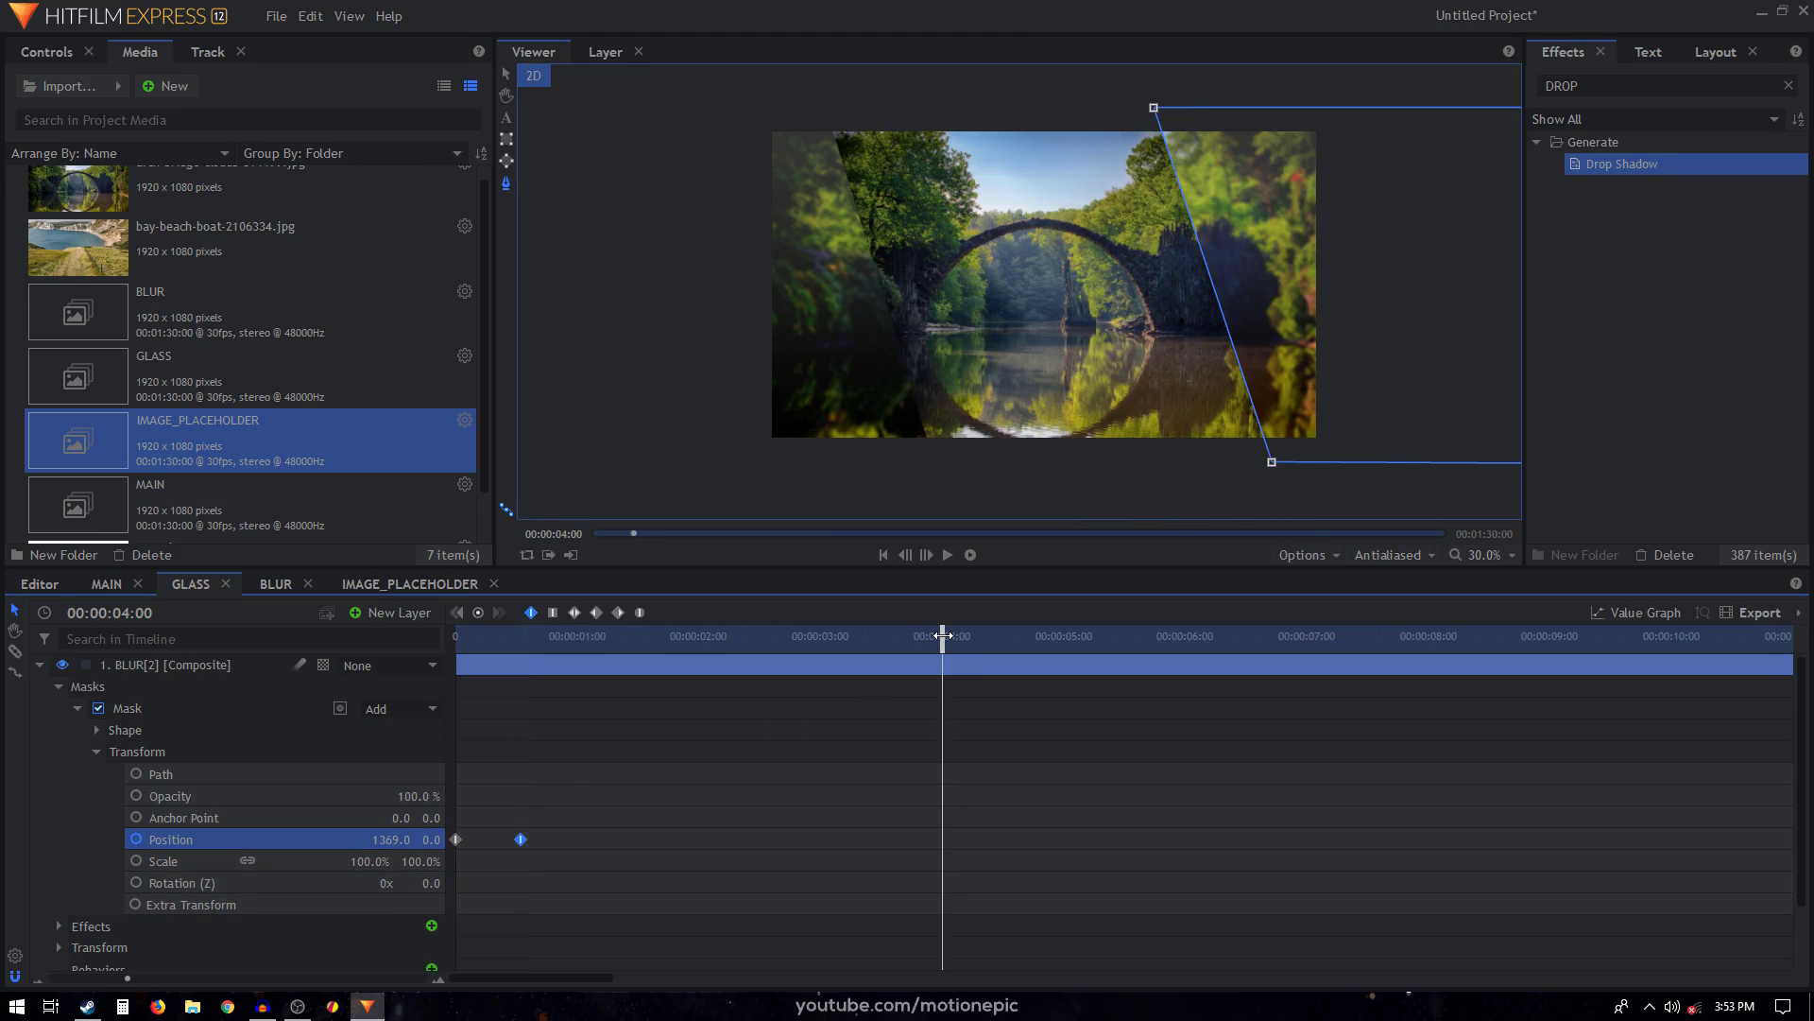
left_click_drag(391, 839, 399, 839)
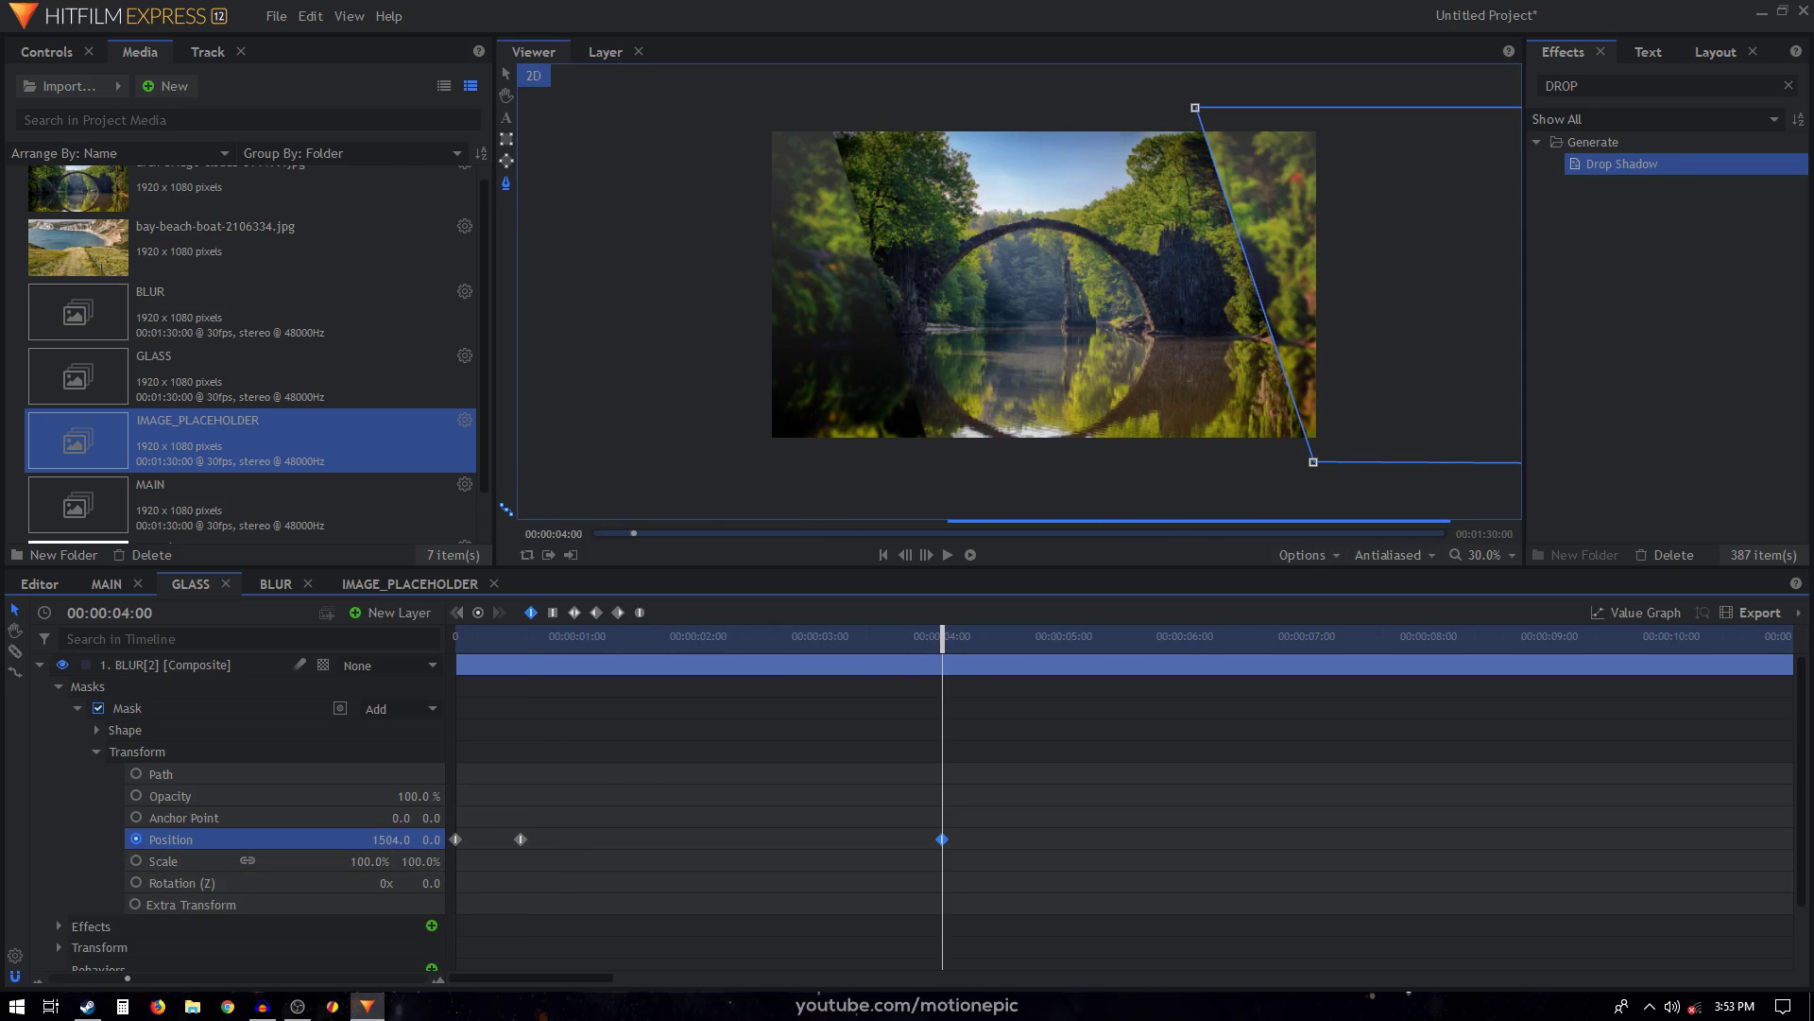
left_click_drag(981, 806, 515, 847)
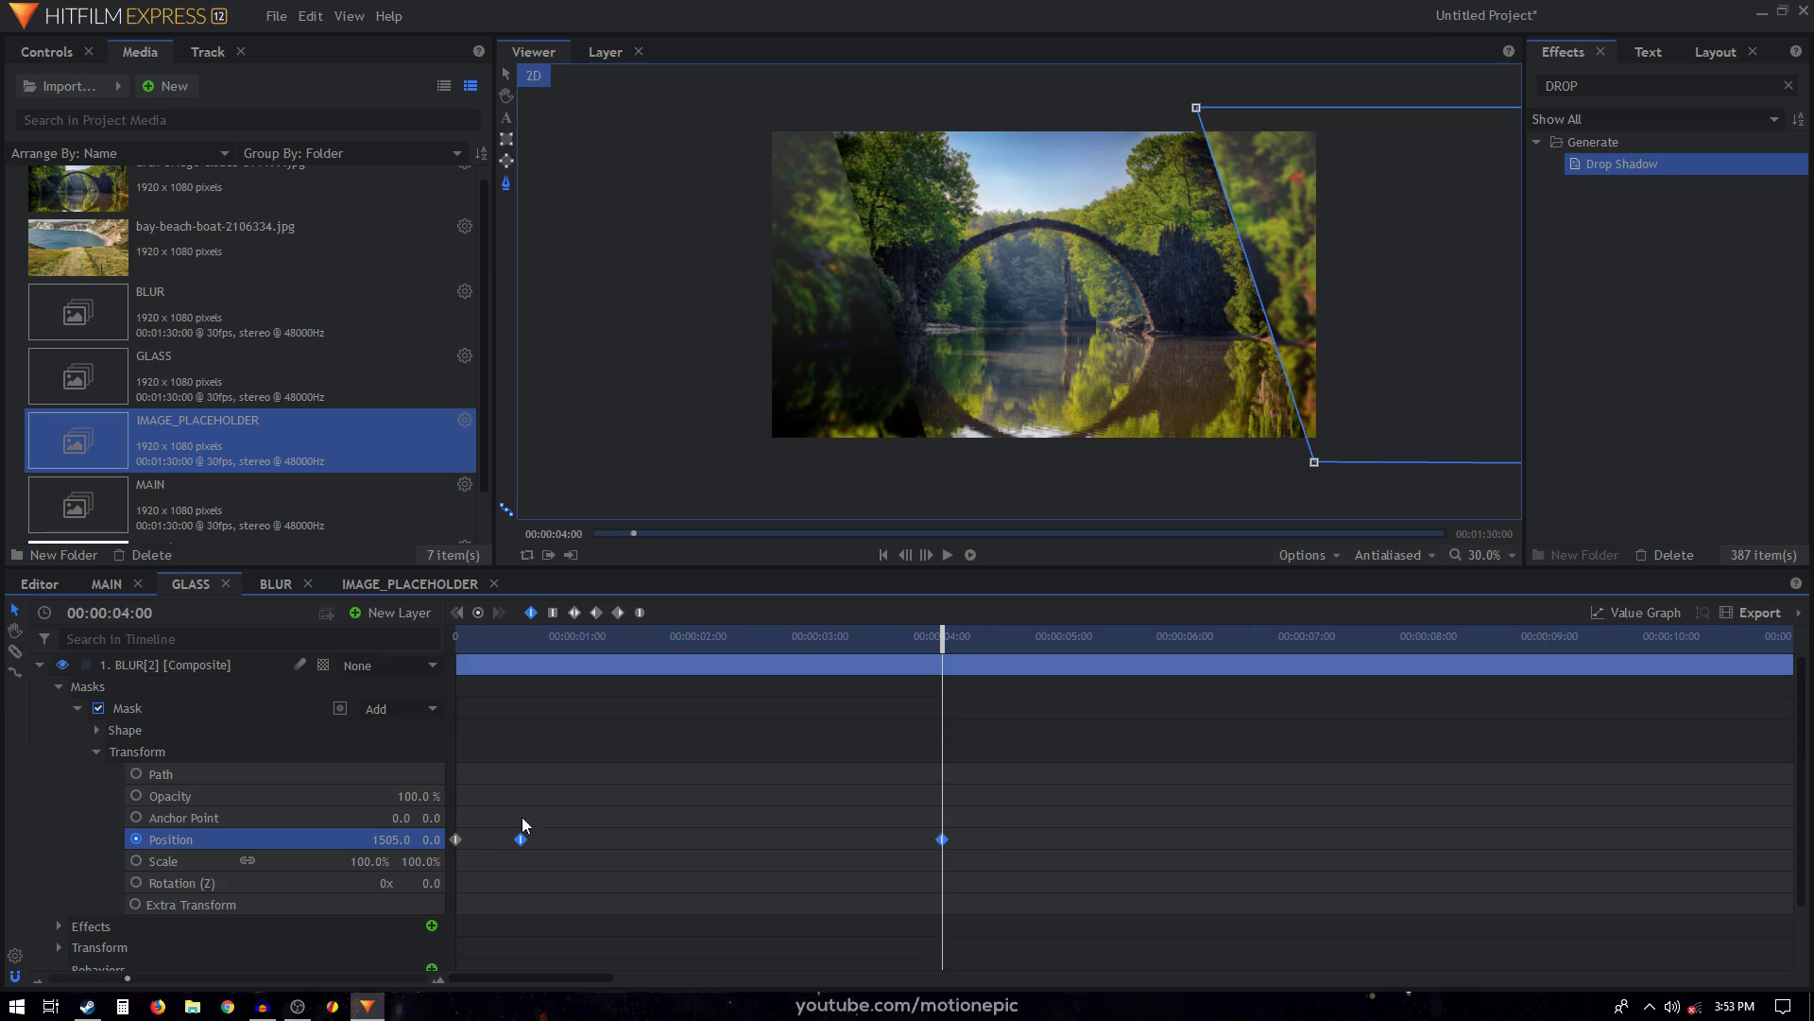
left_click(971, 818)
key("space")
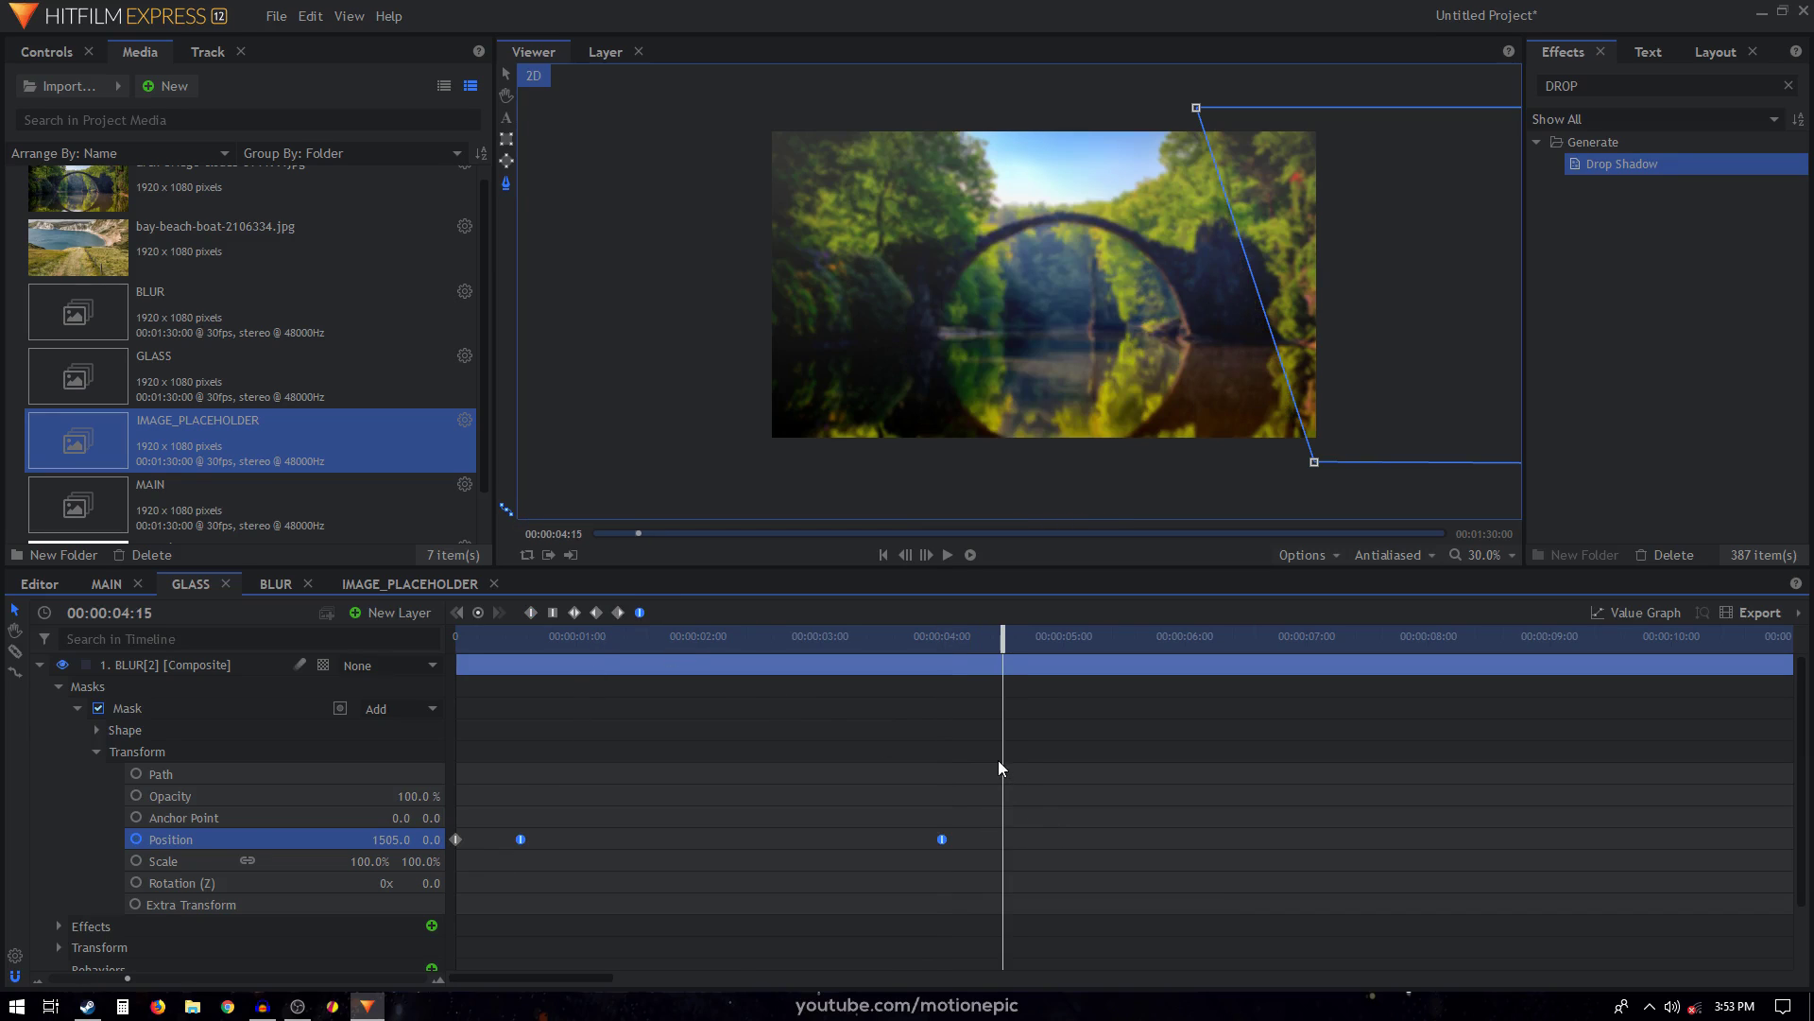
left_click_drag(578, 810, 434, 857)
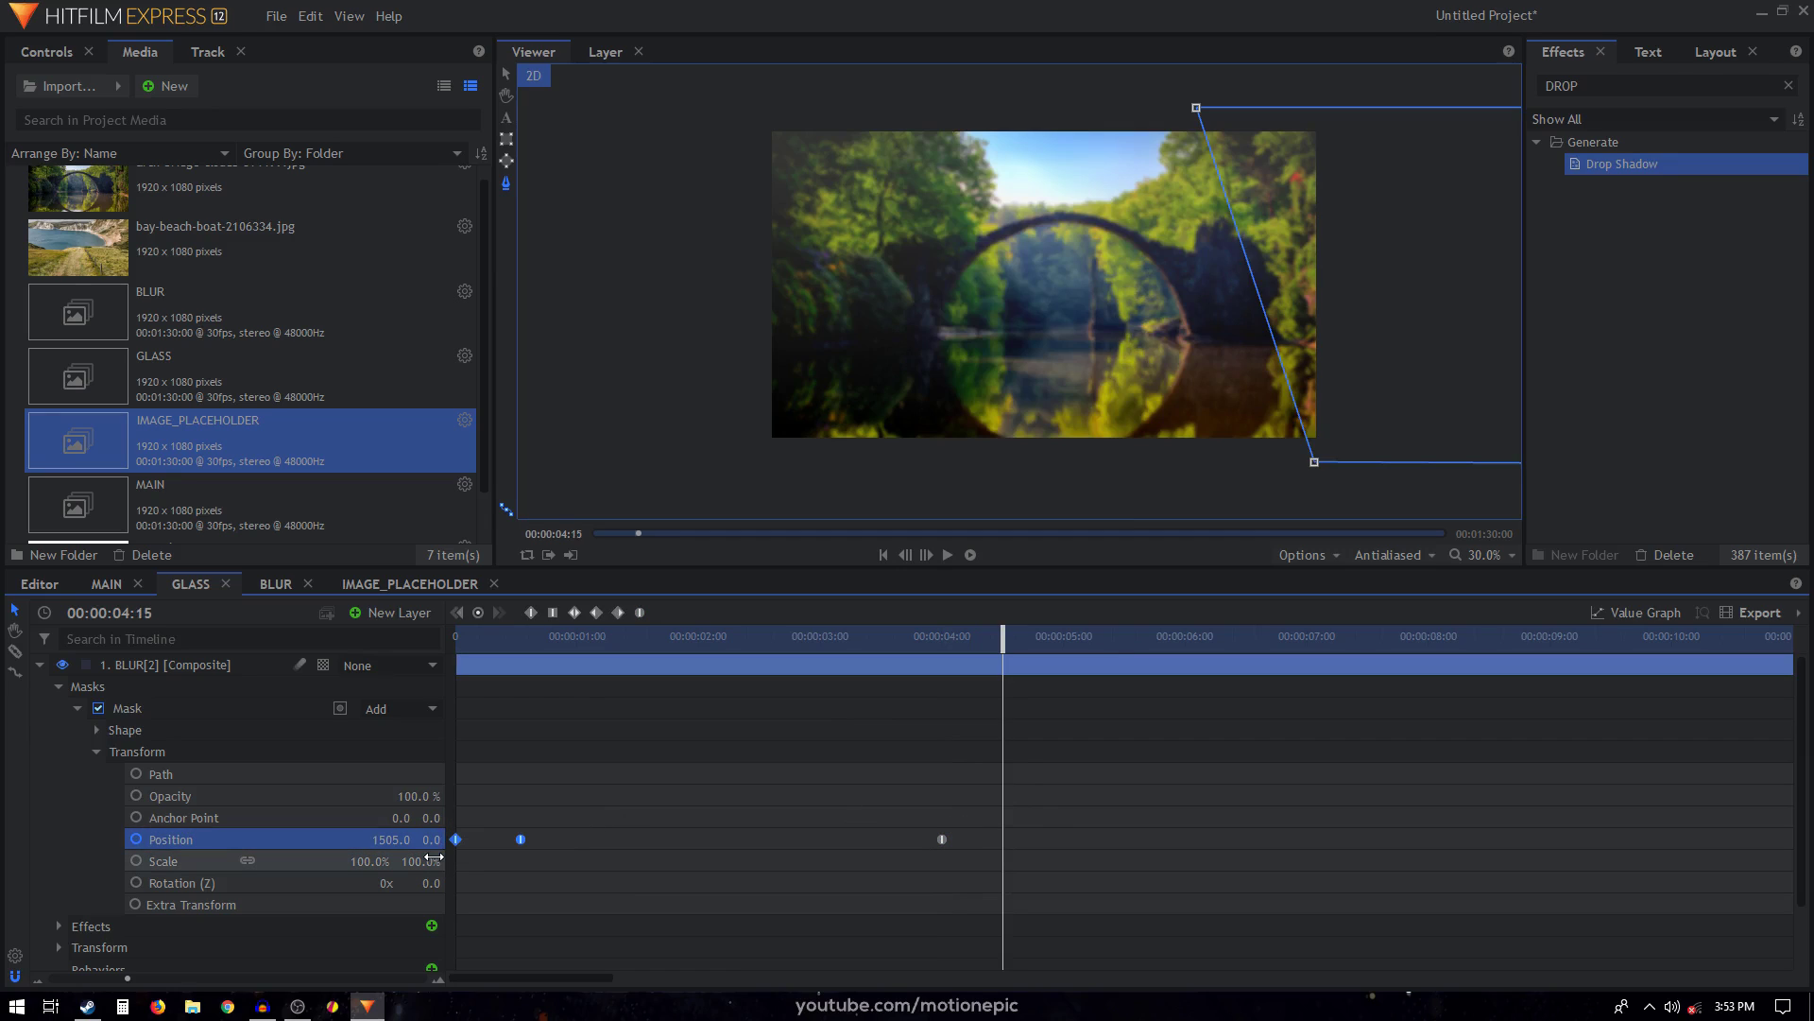
key("ctrl+v")
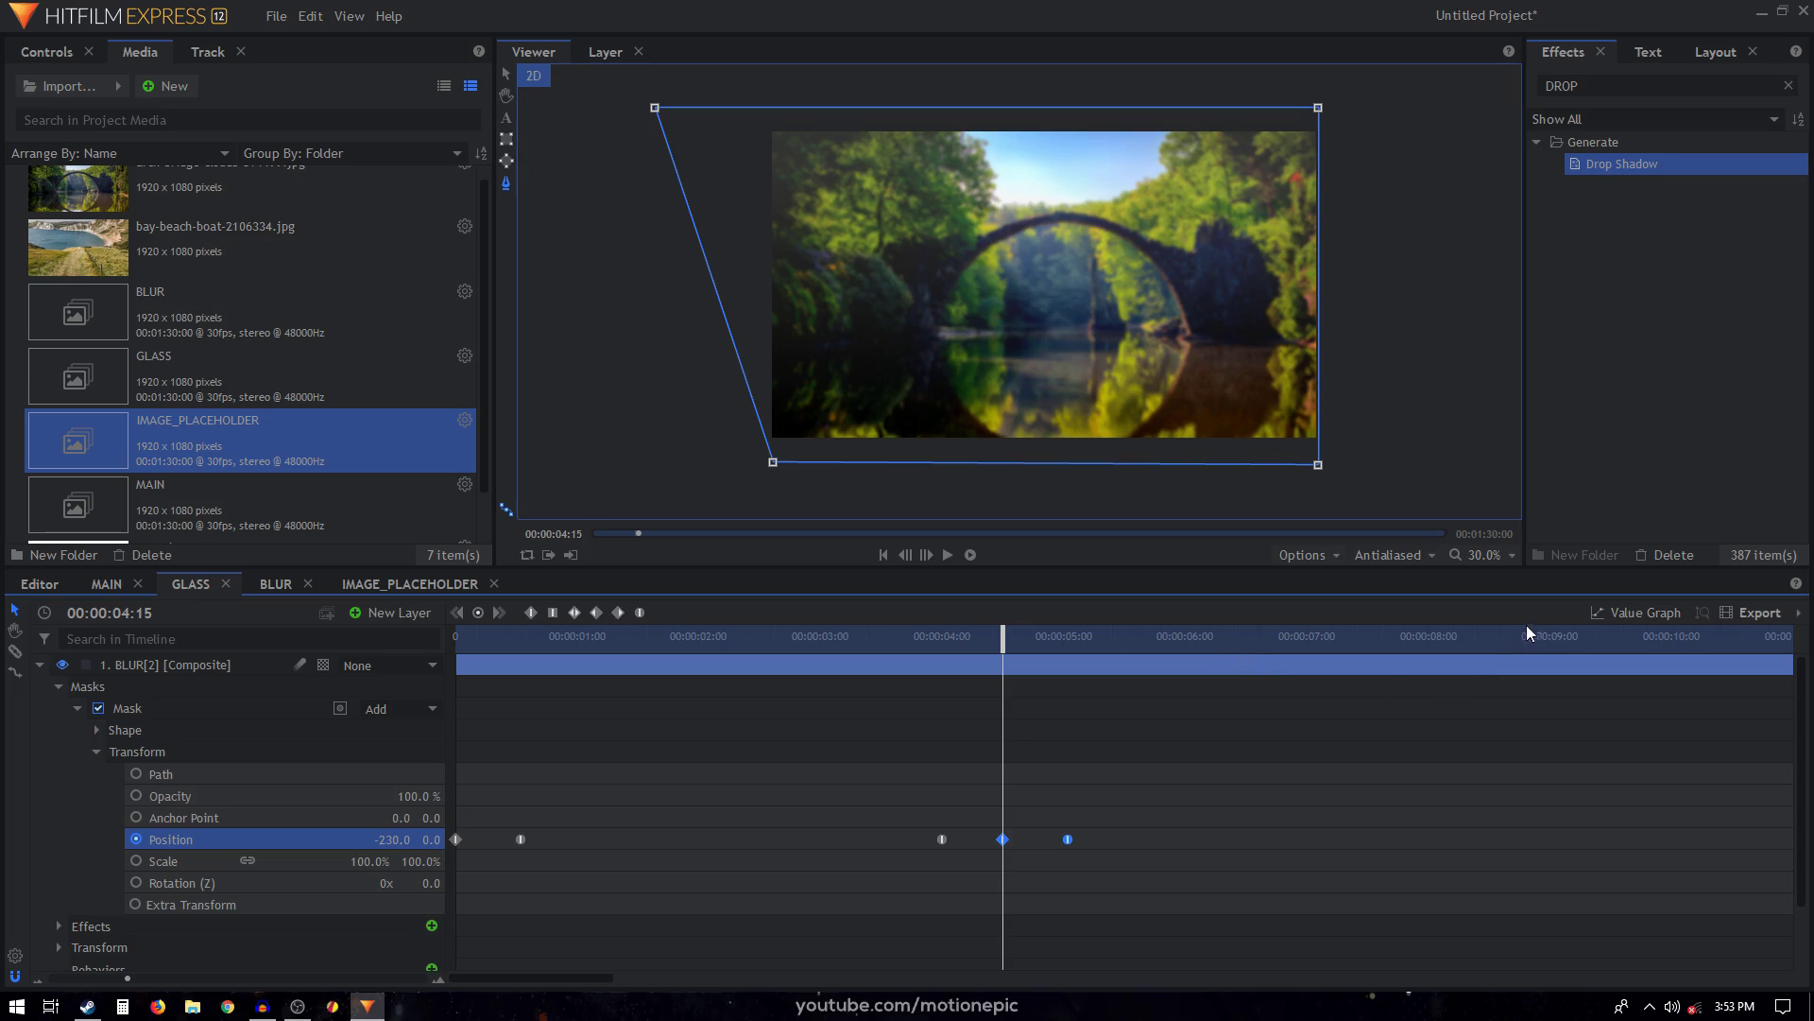
Push the mask right to about 1496 at 9:00 and play the animation back.
left_click(1551, 639)
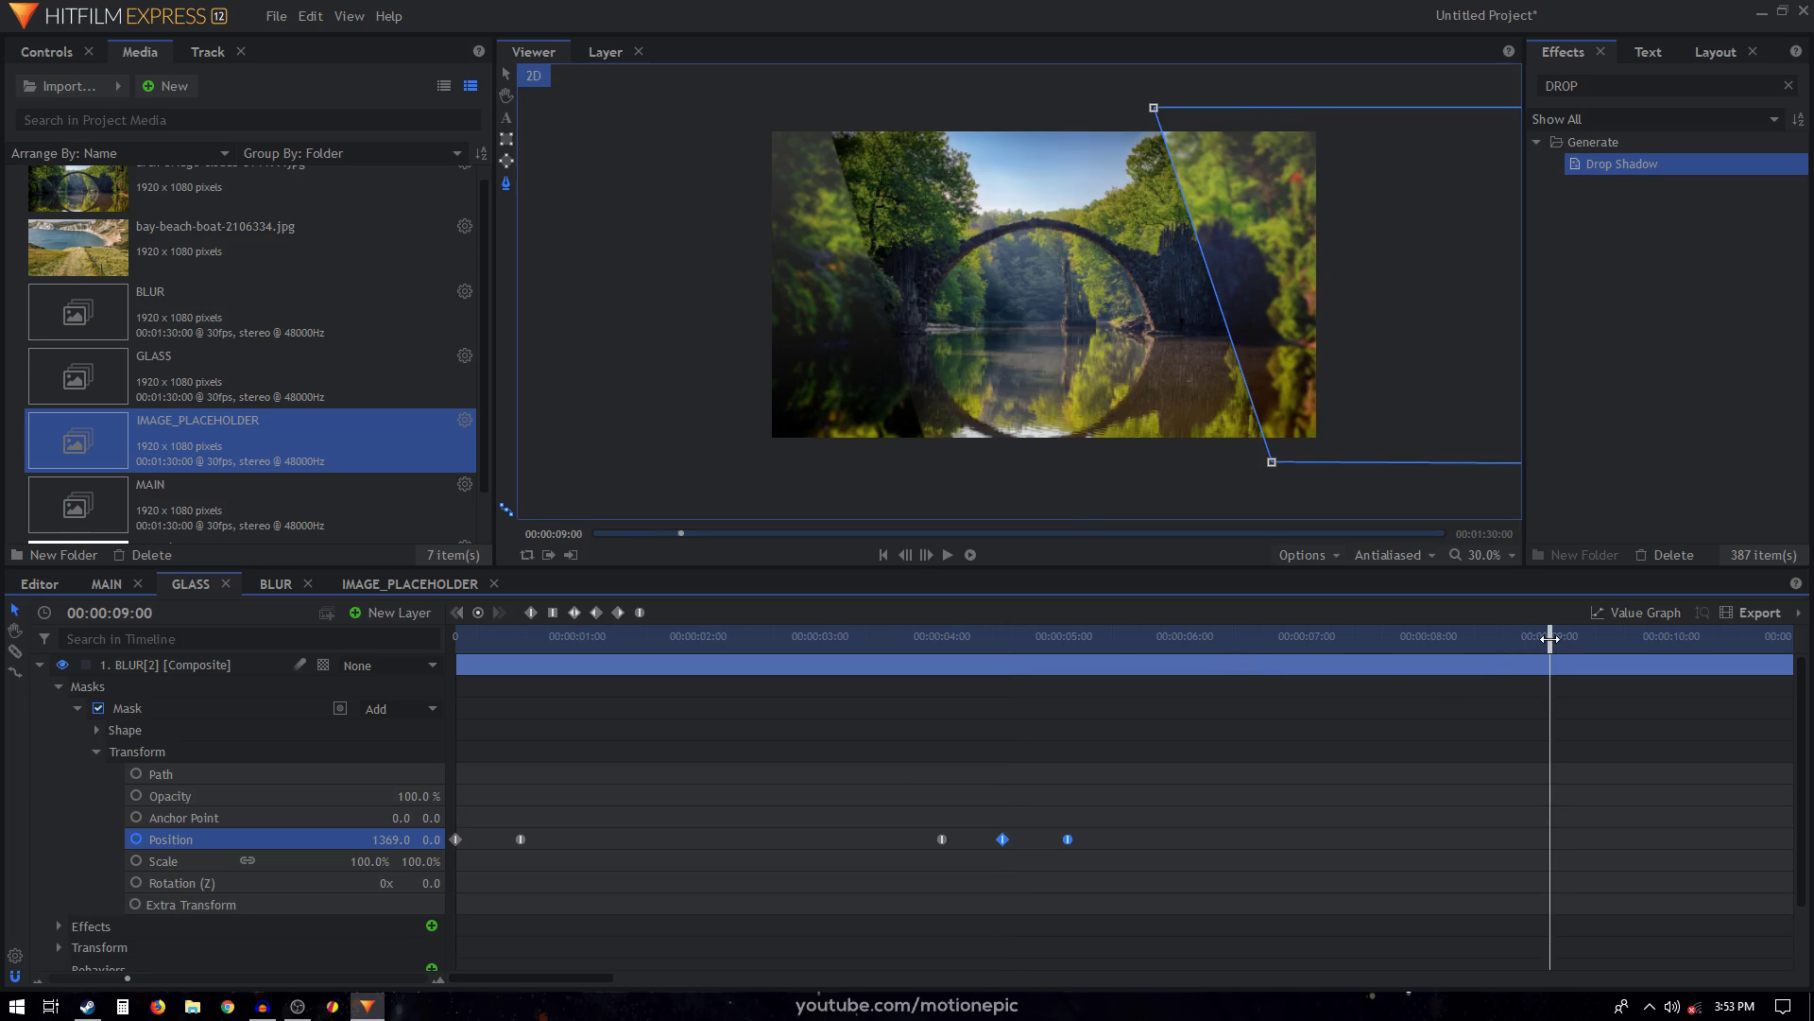
left_click_drag(386, 839, 507, 839)
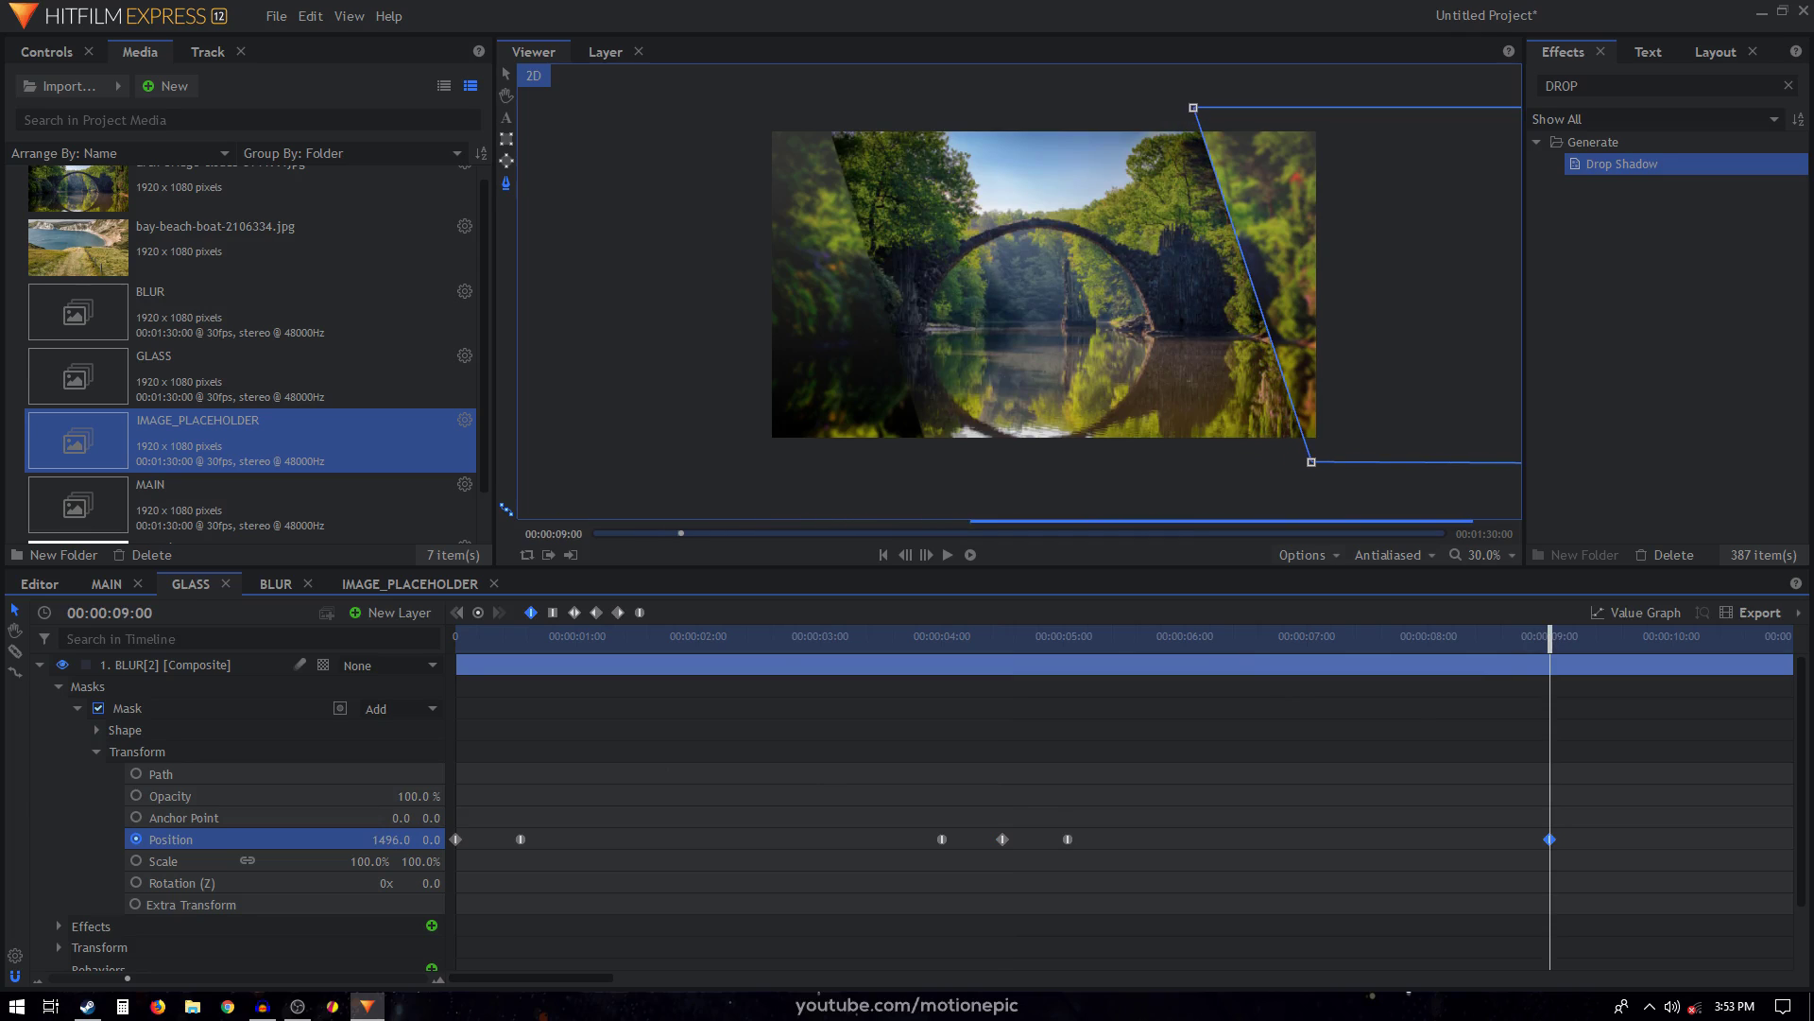
left_click_drag(467, 649, 75, 648)
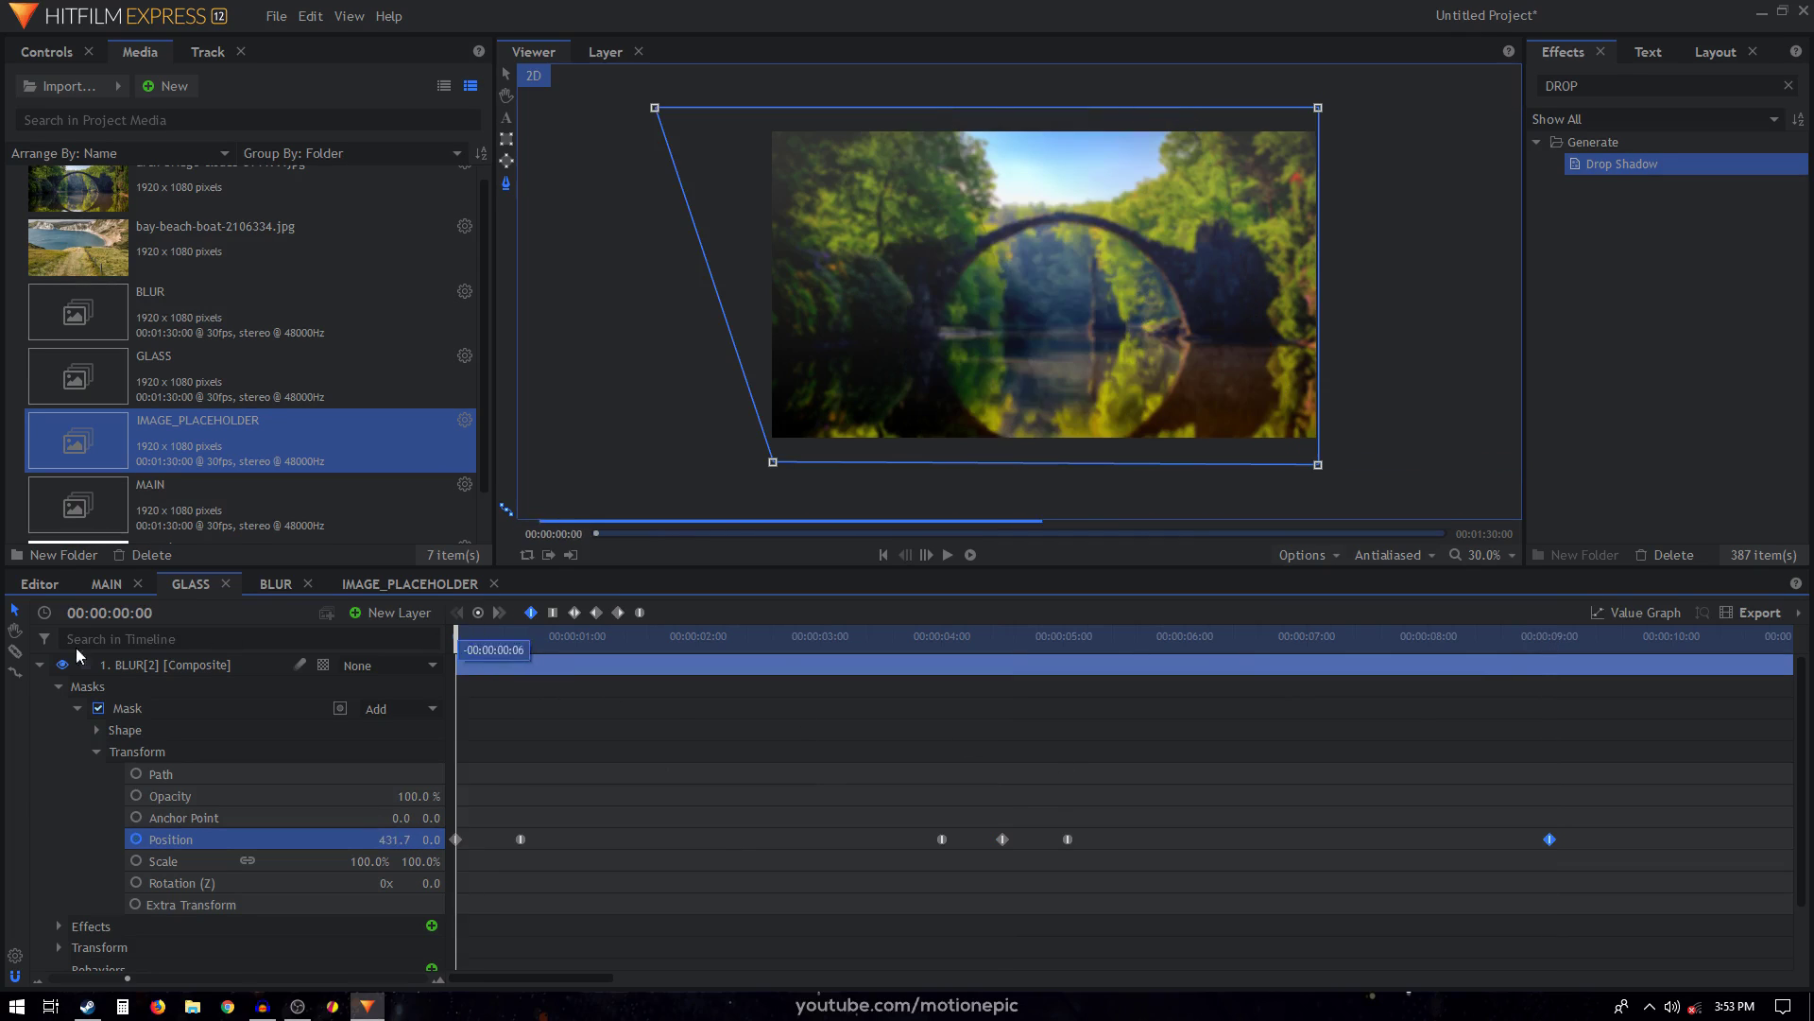
key("space")
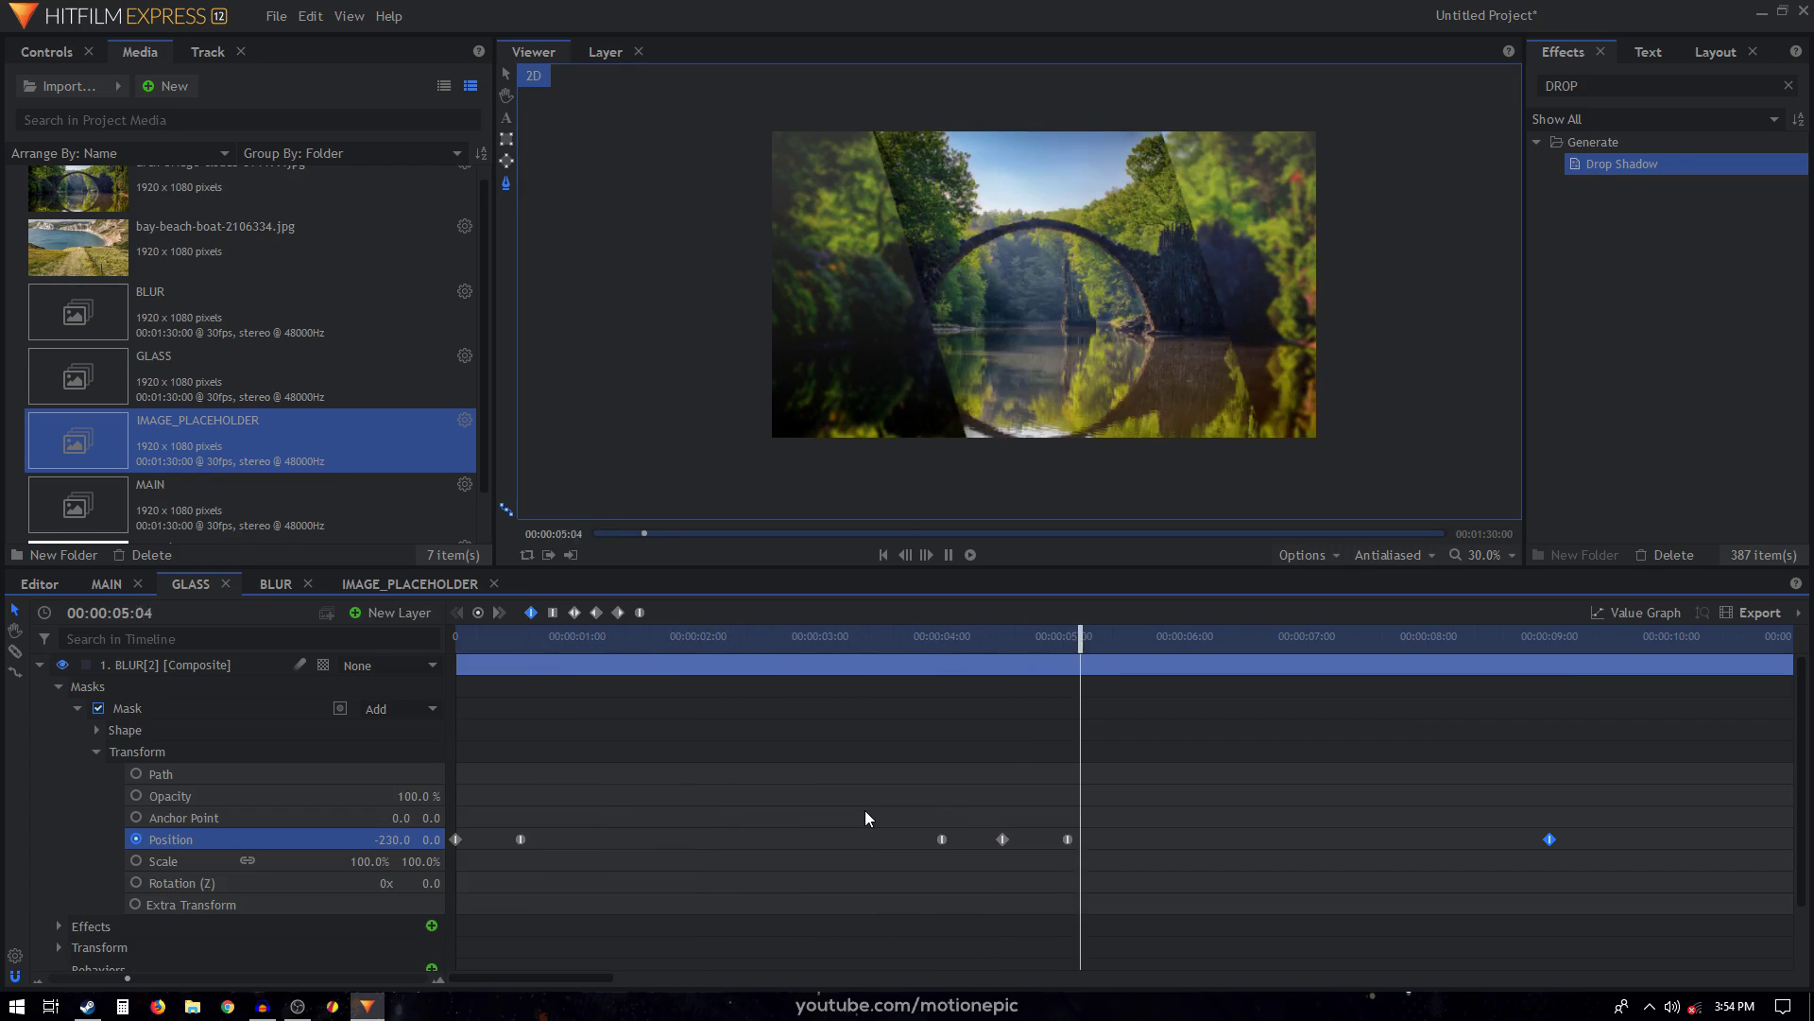
key("space")
left_click(40, 665)
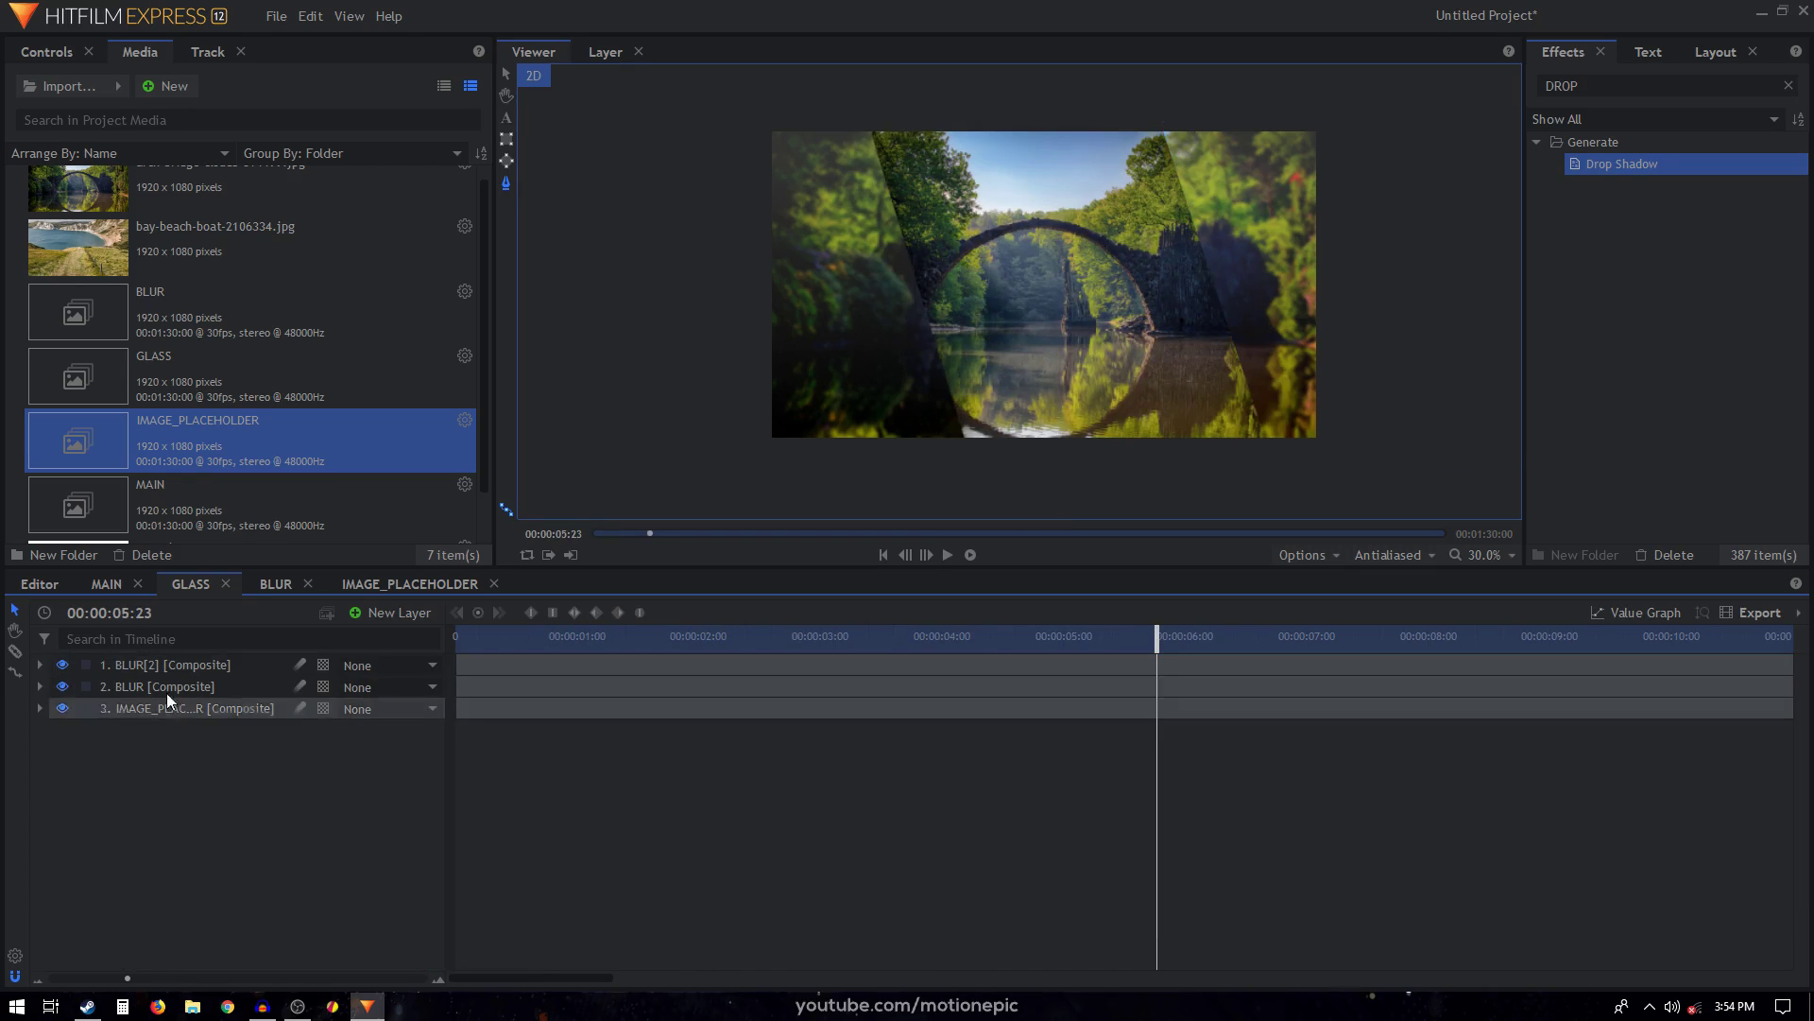
Duplicate BLUR[2] as BLUR[3] and delete the copied mask.
left_click(164, 665)
key("ctrl+d")
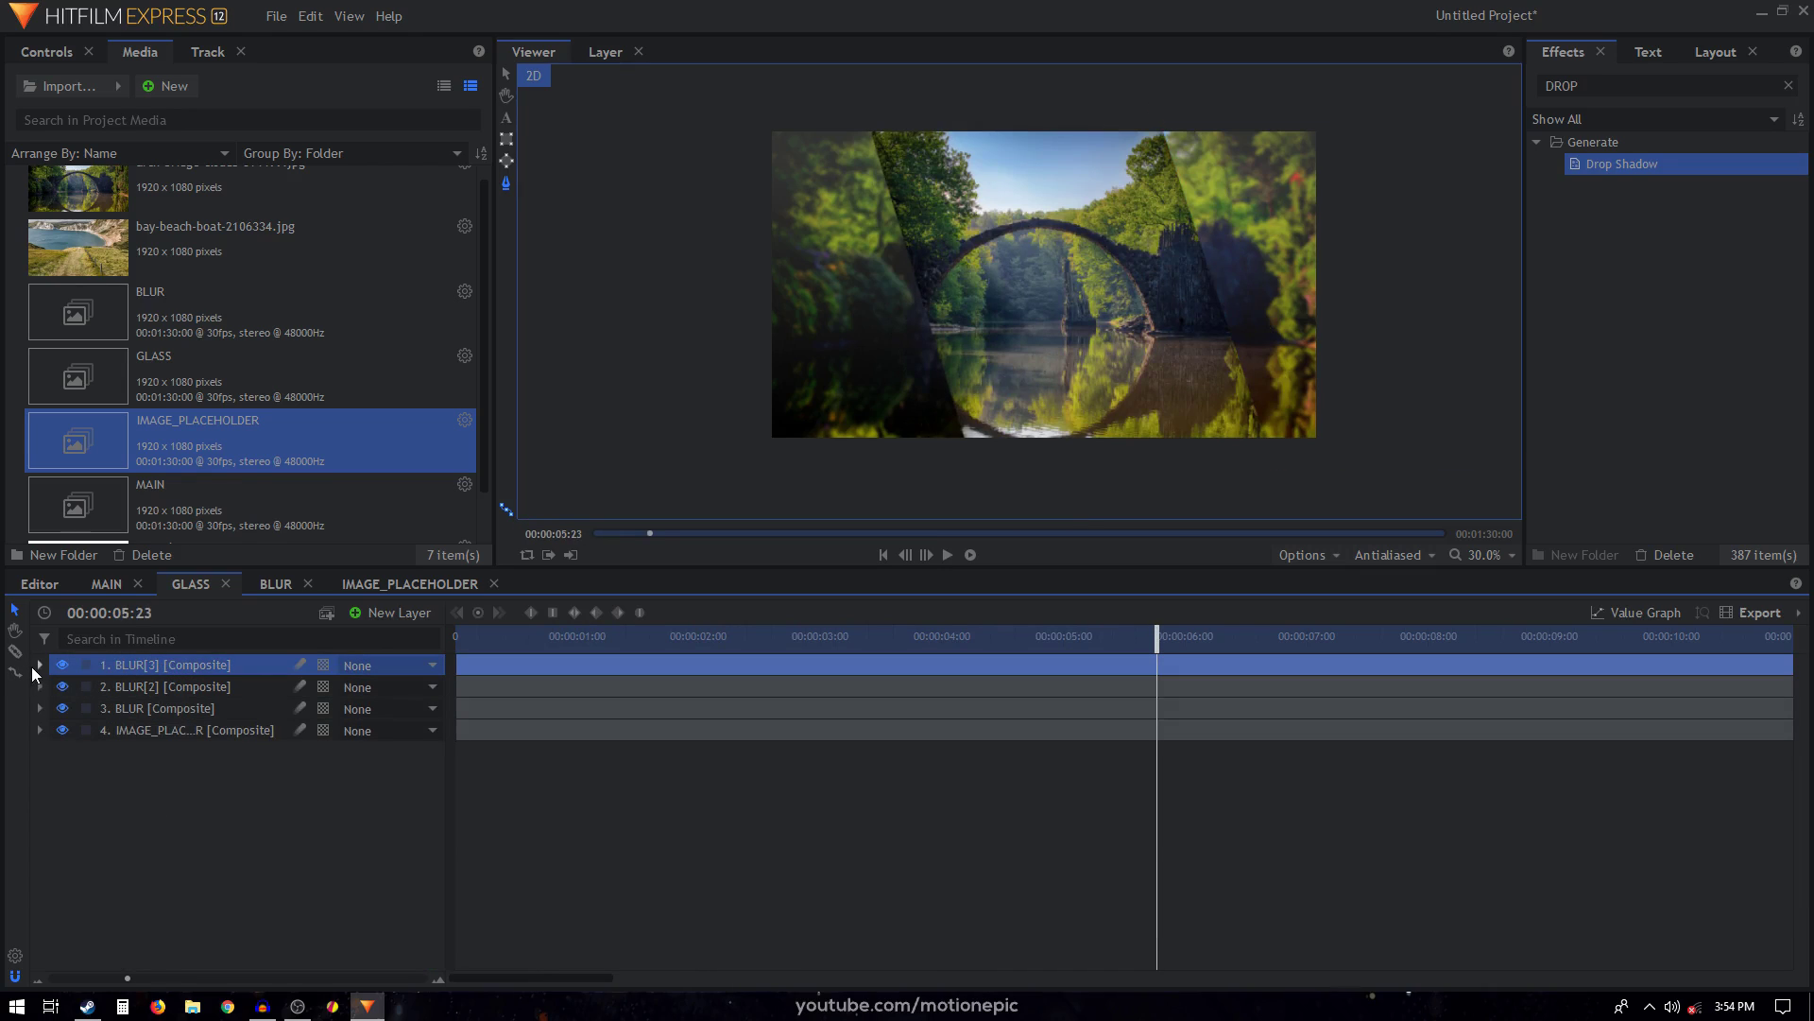
left_click(39, 665)
left_click(57, 685)
left_click(170, 708)
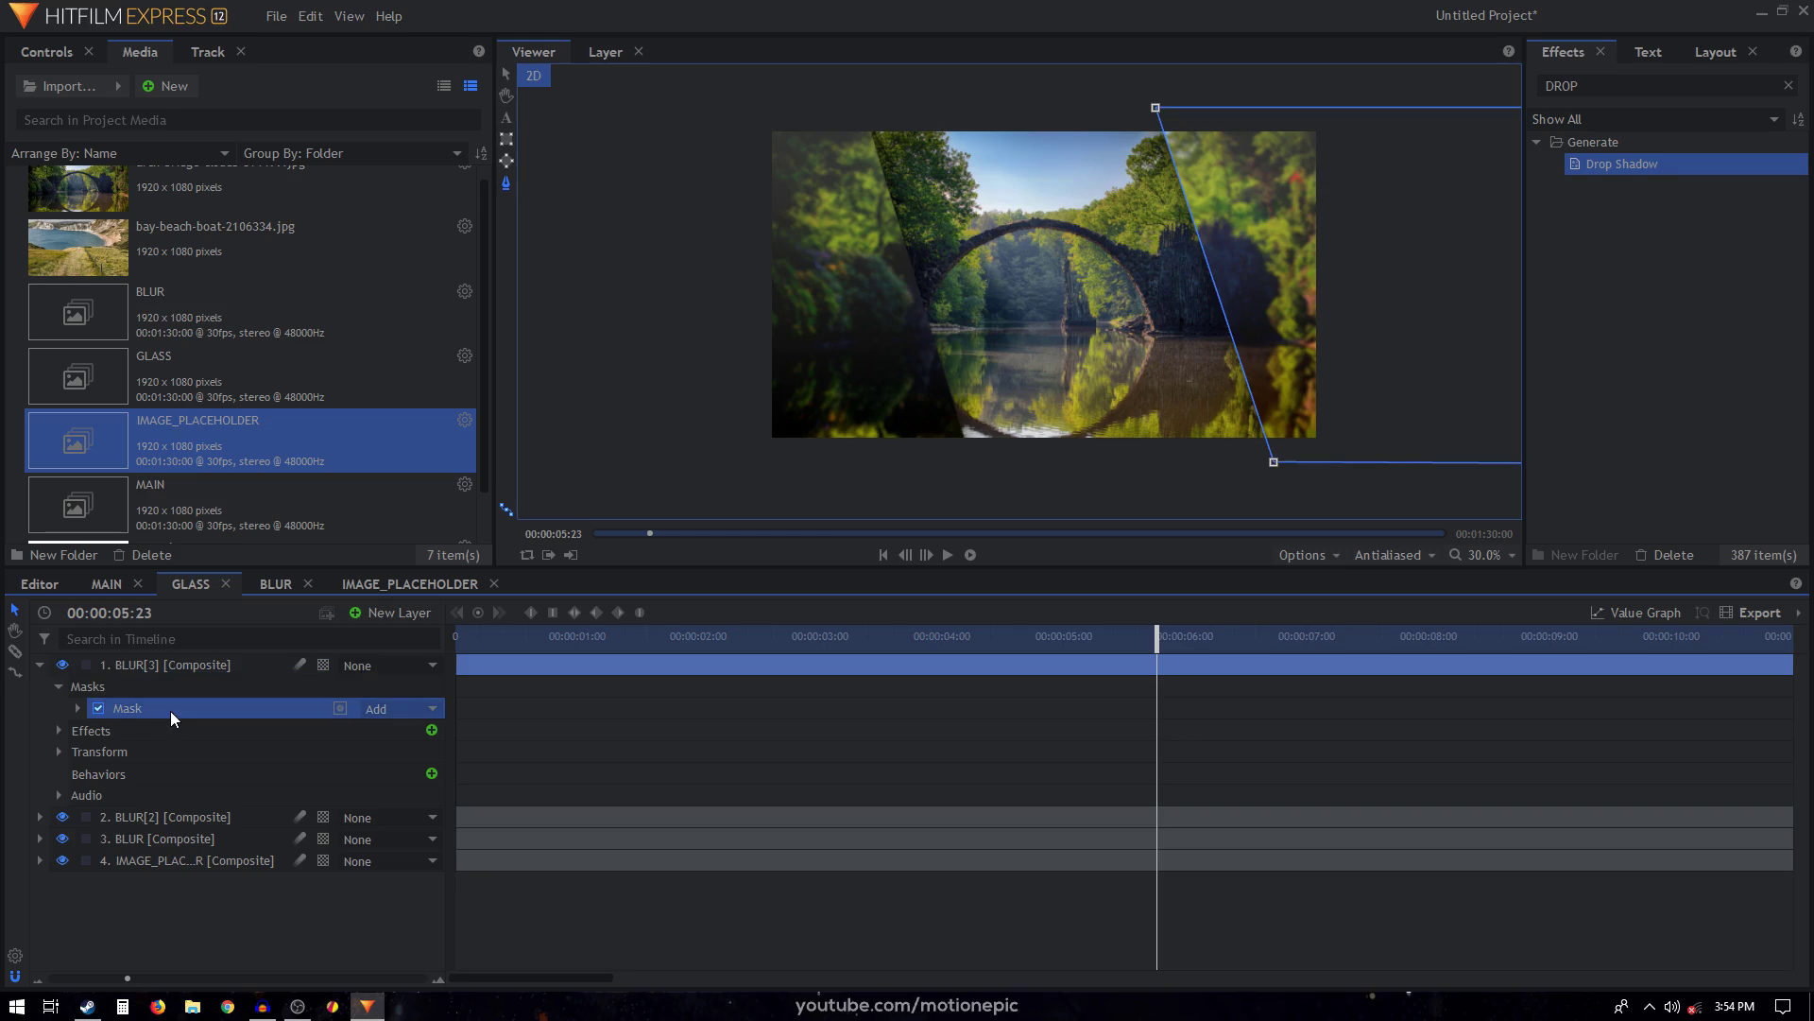
key("Delete")
left_click_drag(504, 636, 457, 636)
left_click(151, 661)
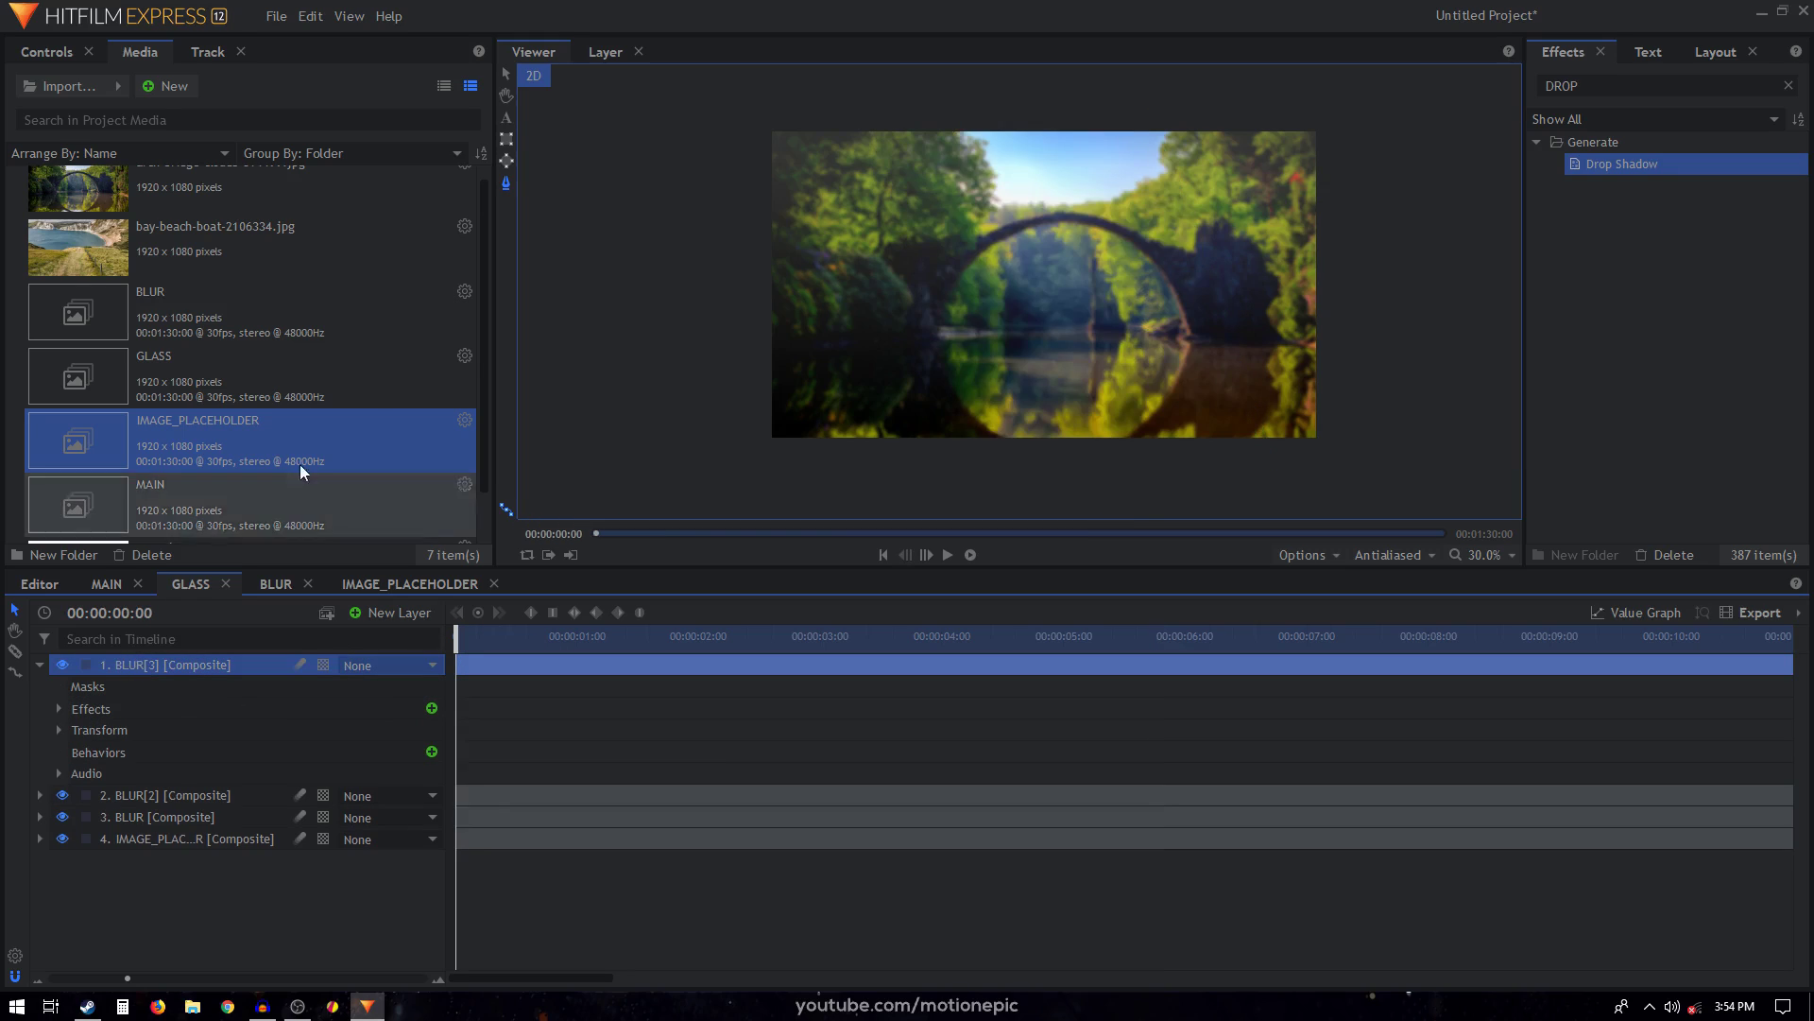
Draw a new rectangle mask, rotate it 38°, scale it 171%, and keyframe Position at 0:00.
left_click(508, 139)
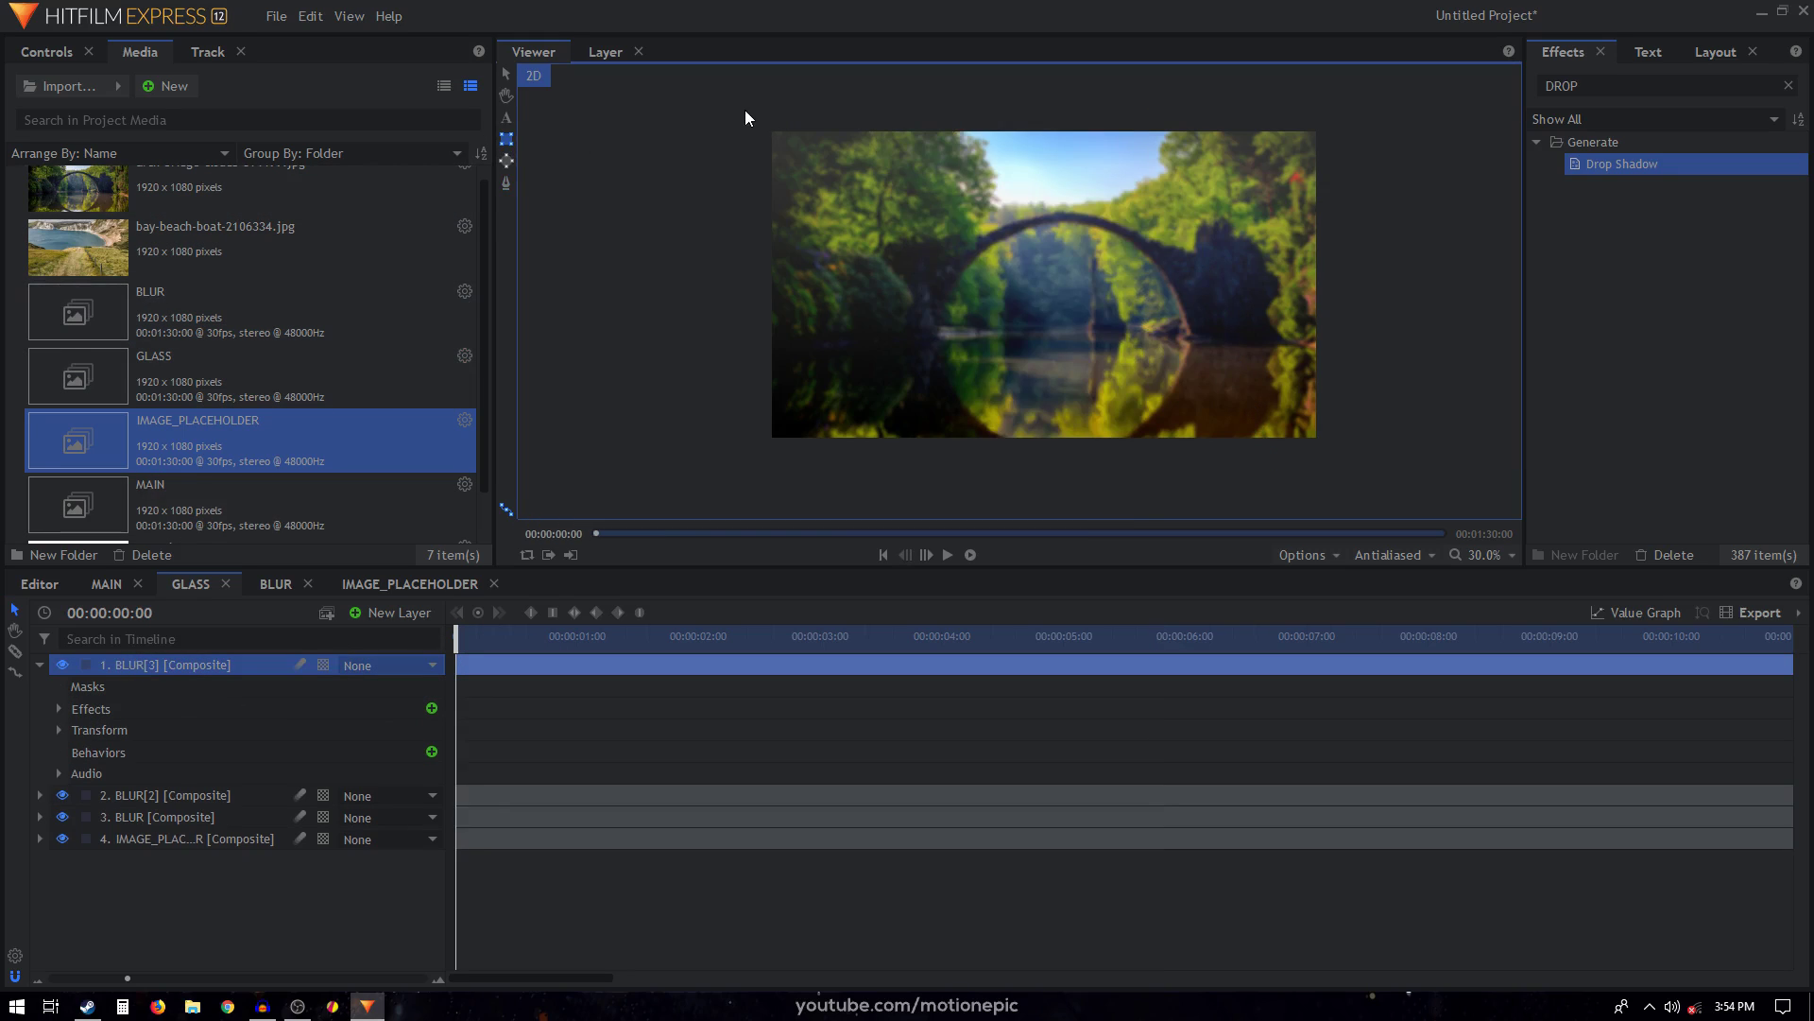
left_click_drag(746, 112, 1306, 465)
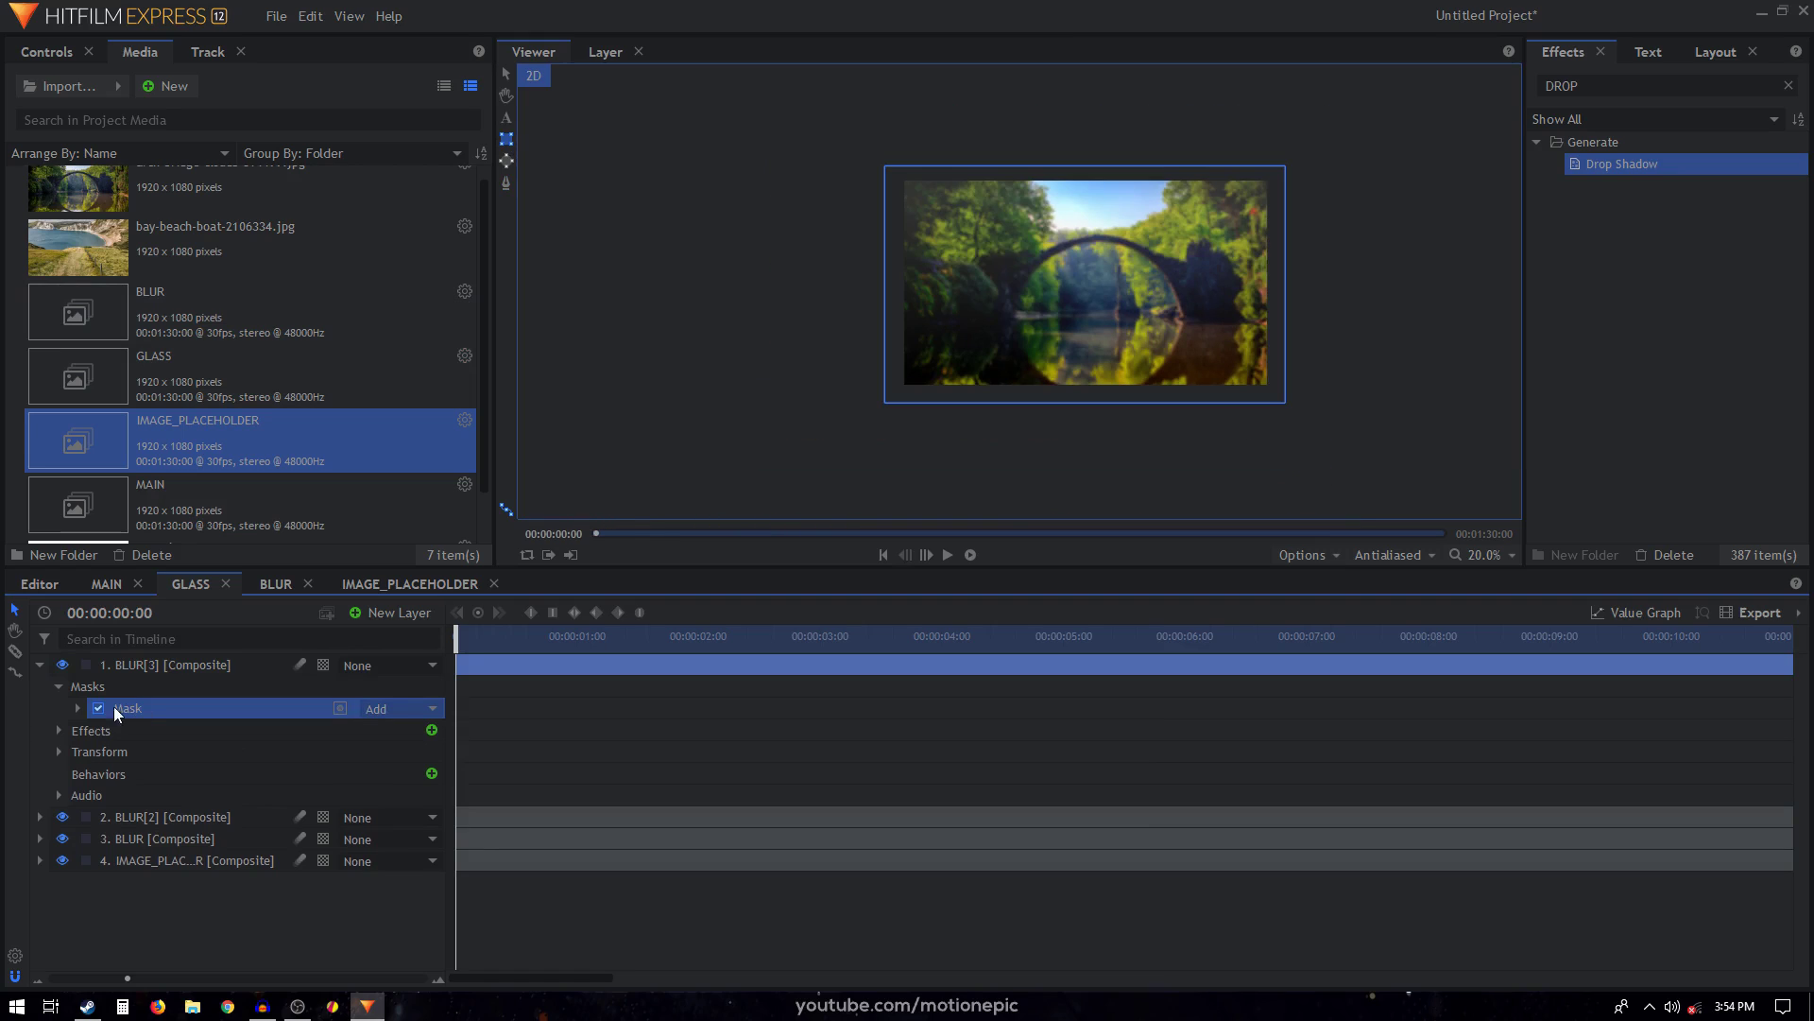
left_click(78, 708)
left_click(97, 752)
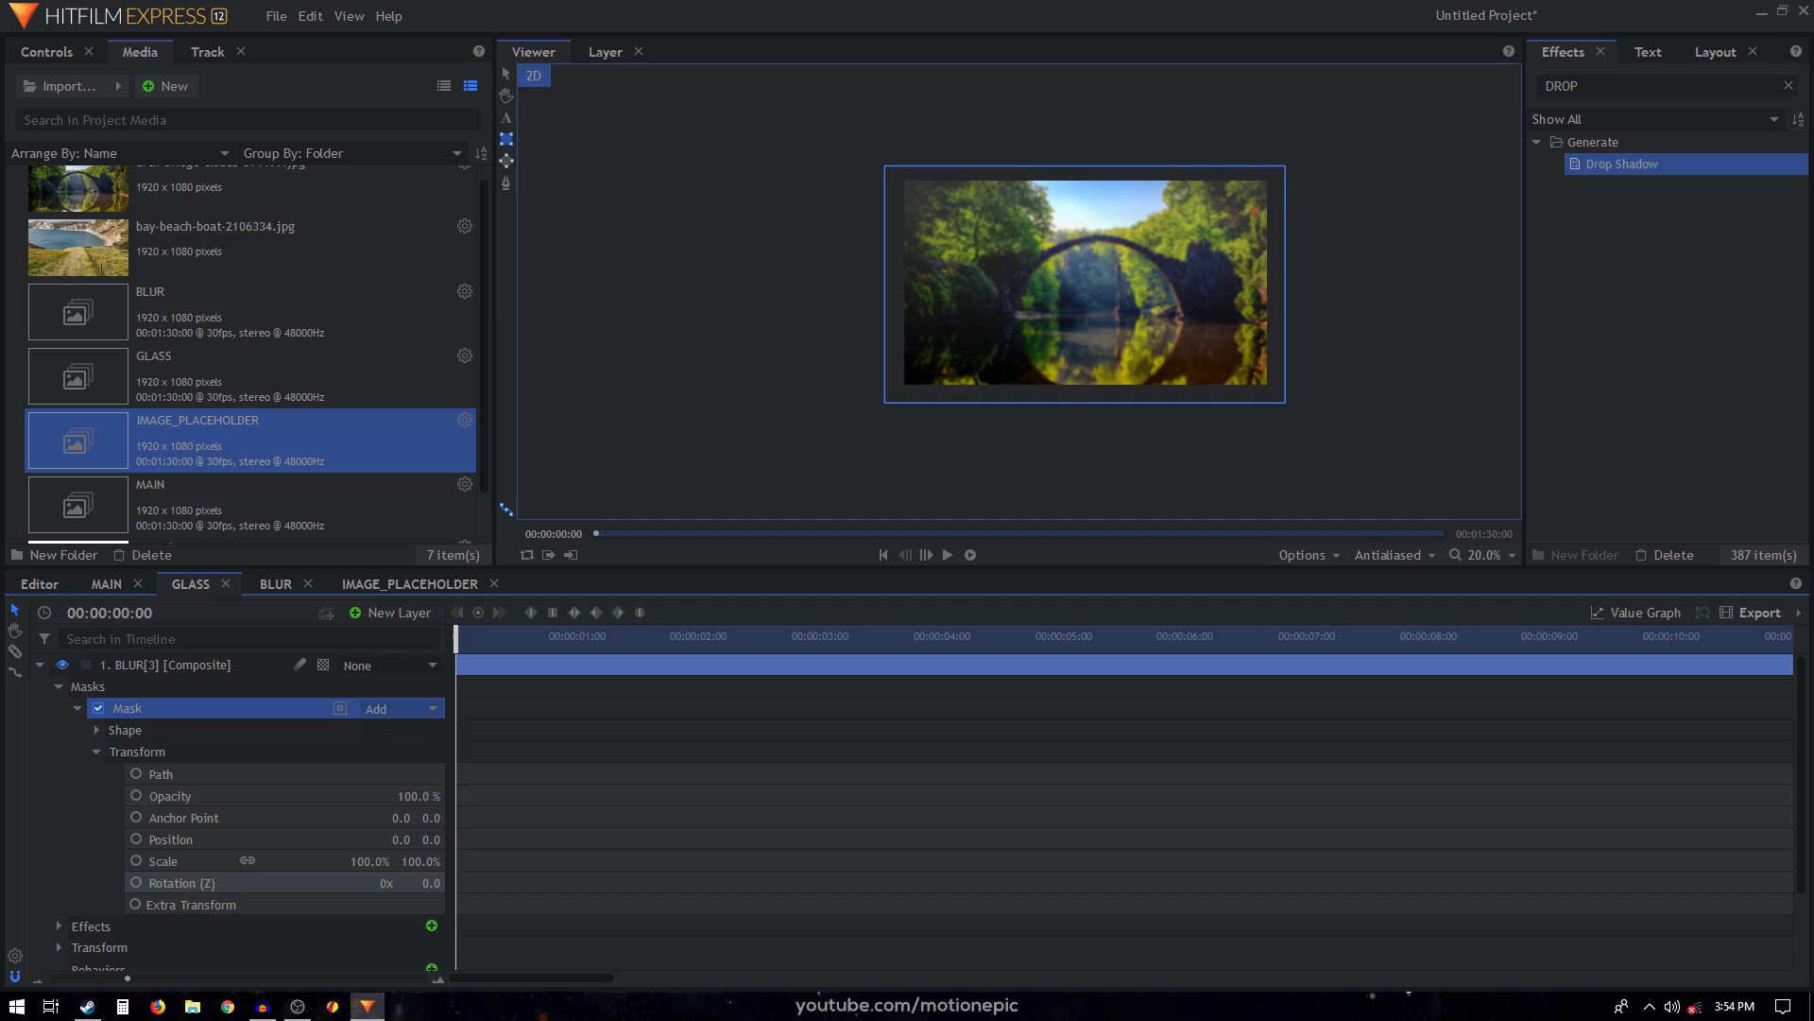
left_click_drag(430, 883, 502, 883)
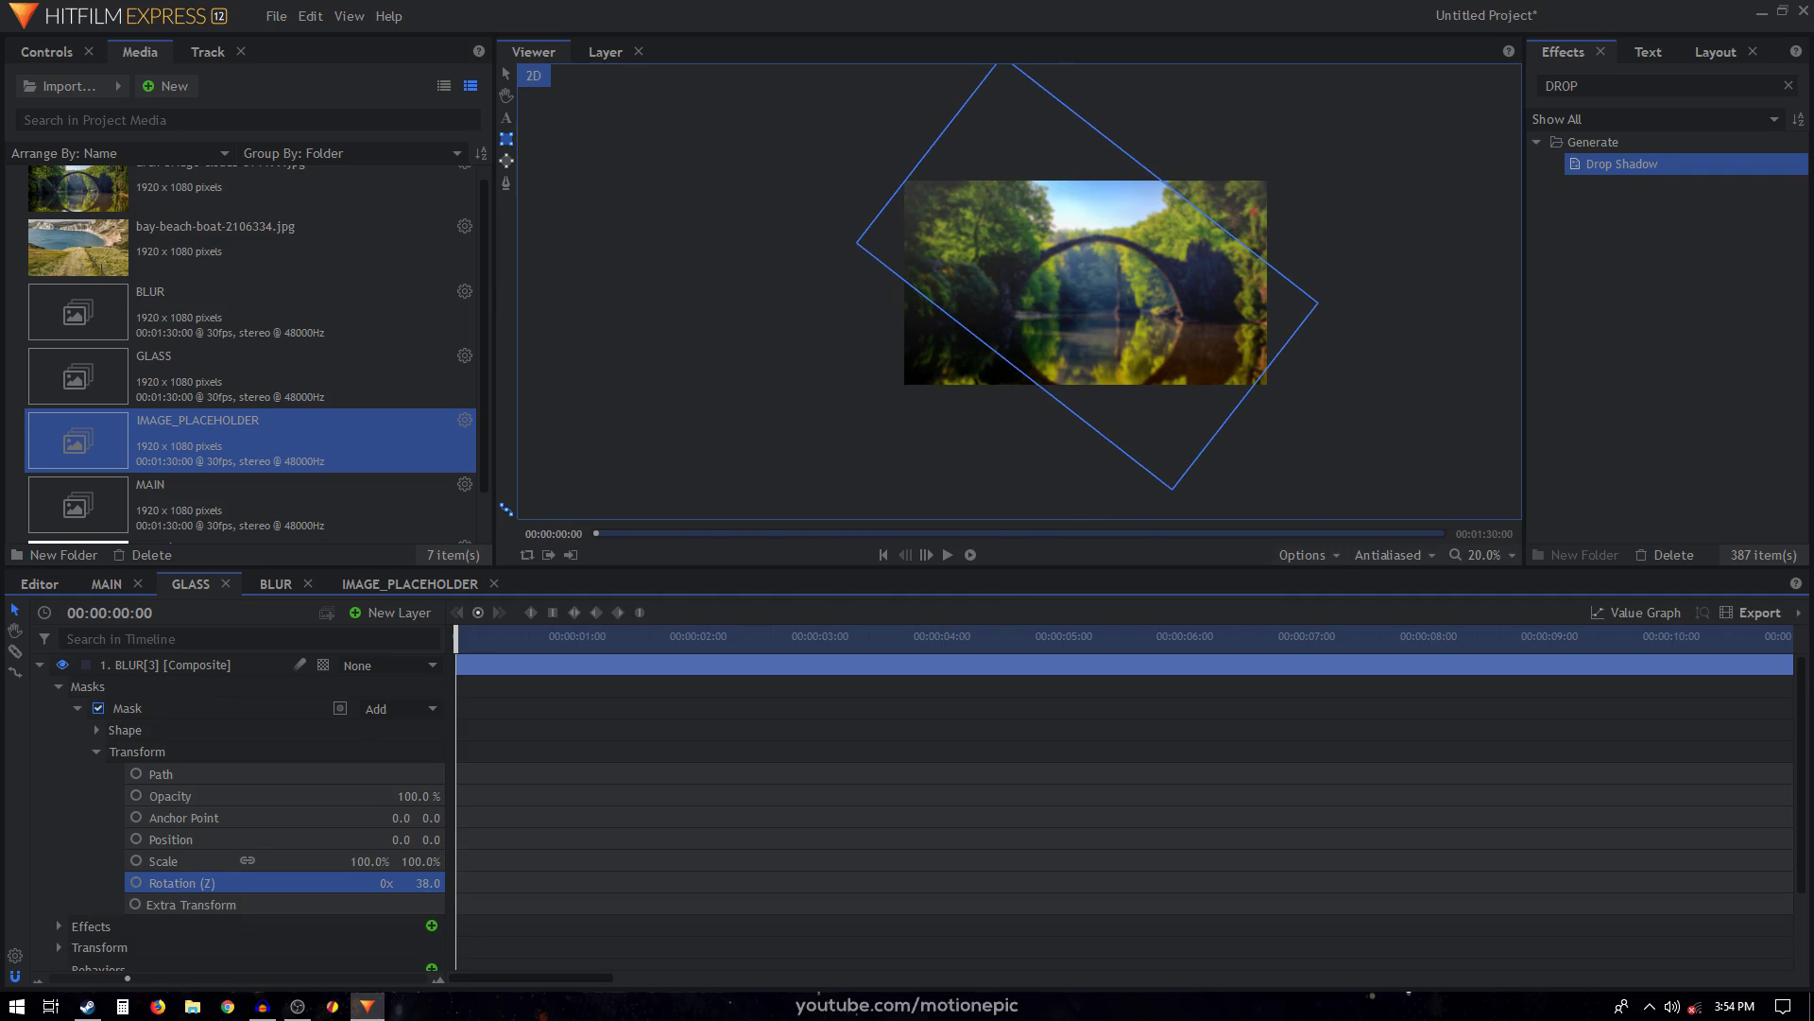
scroll(1291, 140, "up", 2)
scroll(1266, 175, "up", 1)
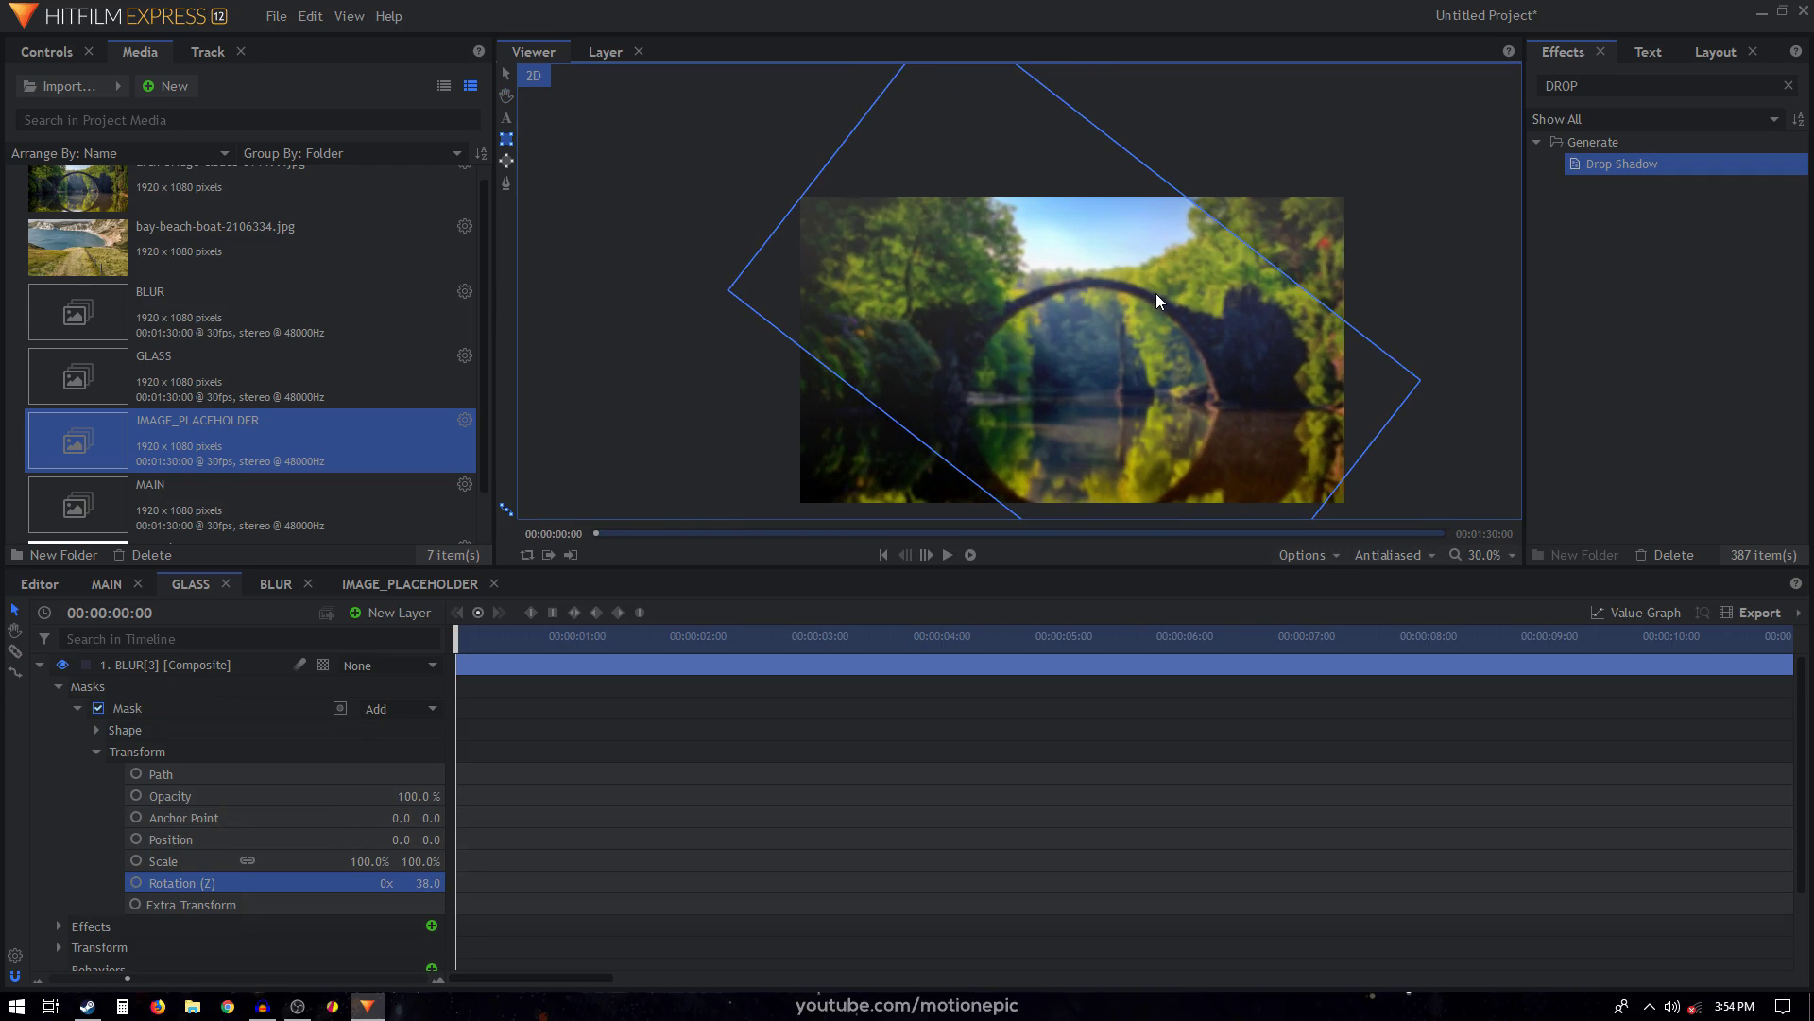
scroll(1156, 291, "up", 1)
scroll(1307, 178, "down", 1)
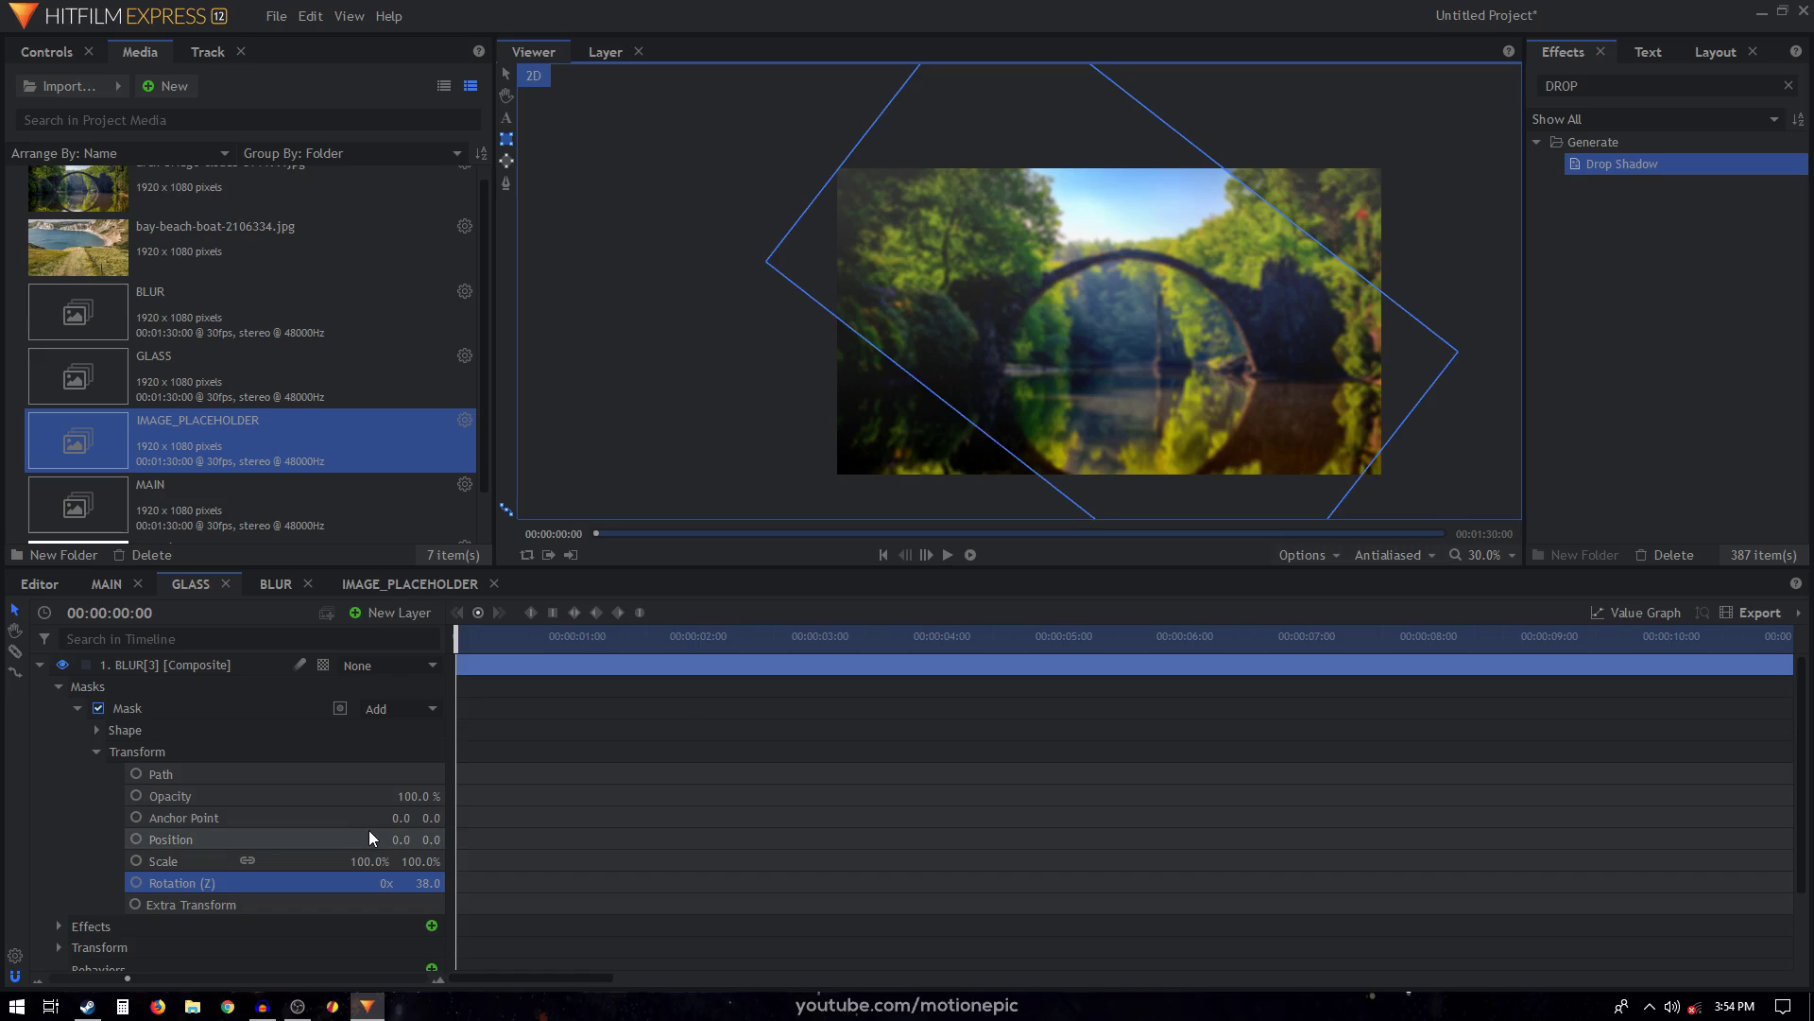
left_click_drag(374, 861, 515, 861)
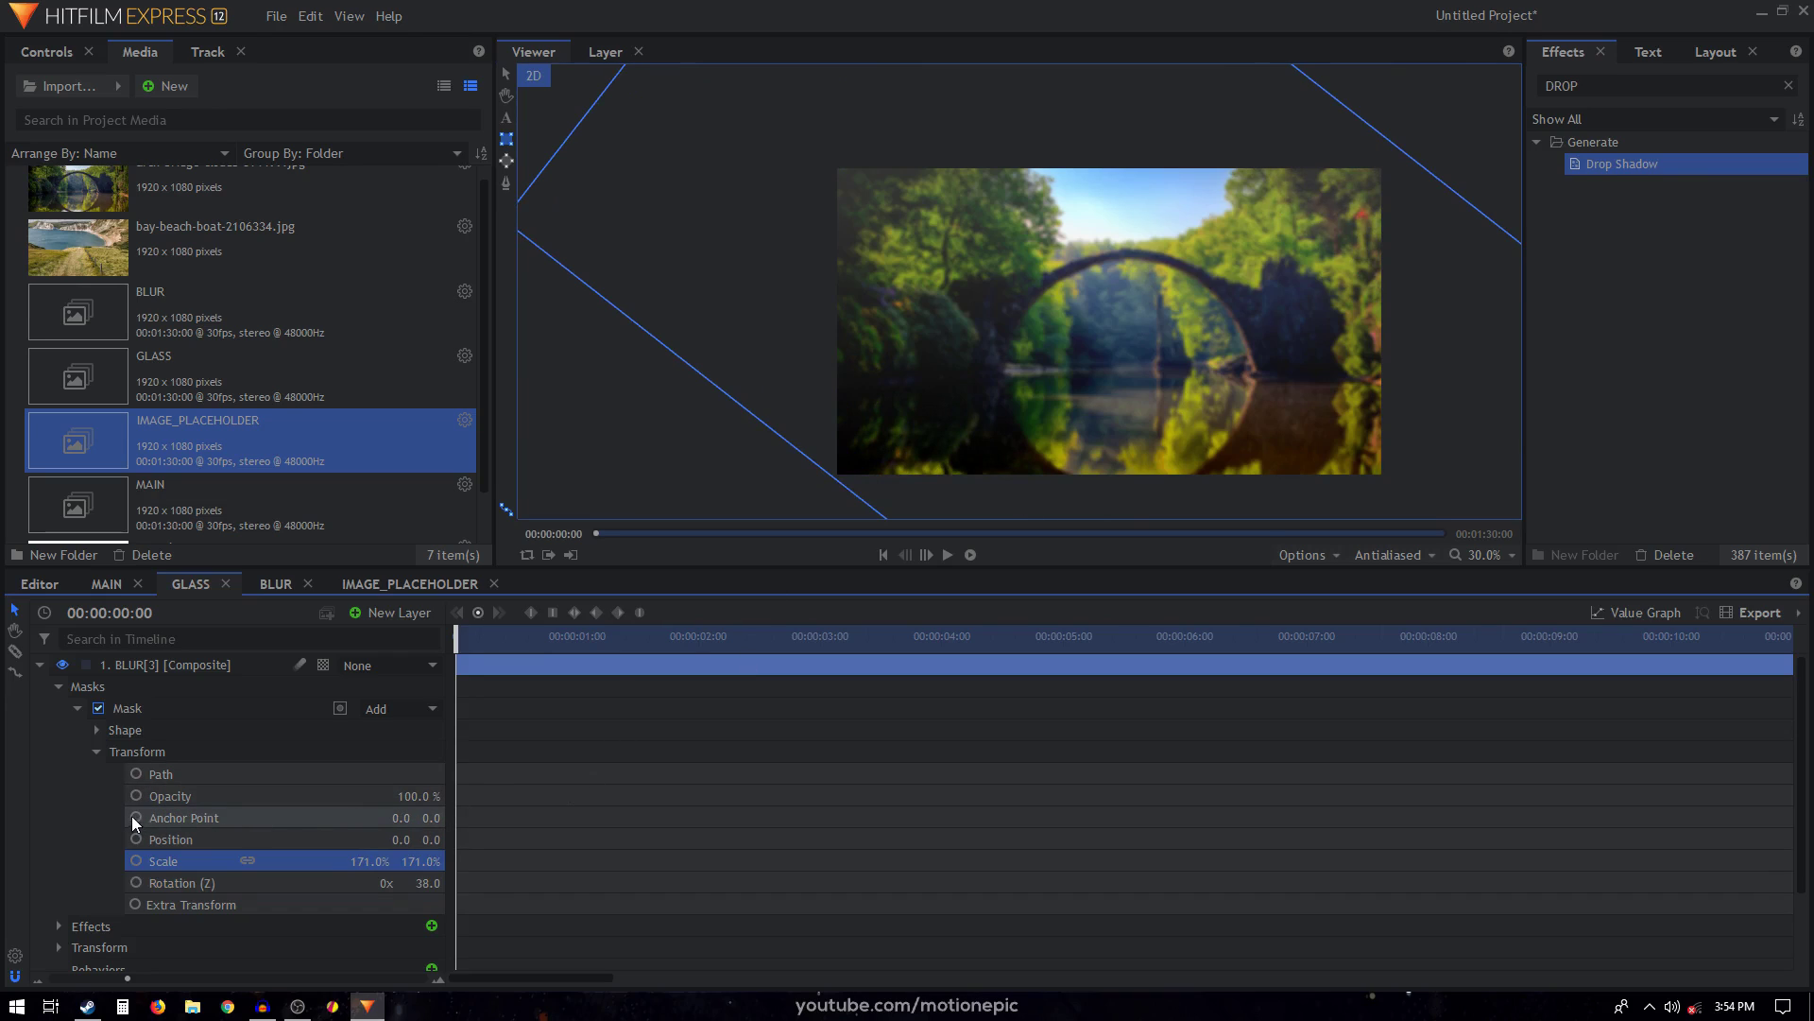
left_click(137, 839)
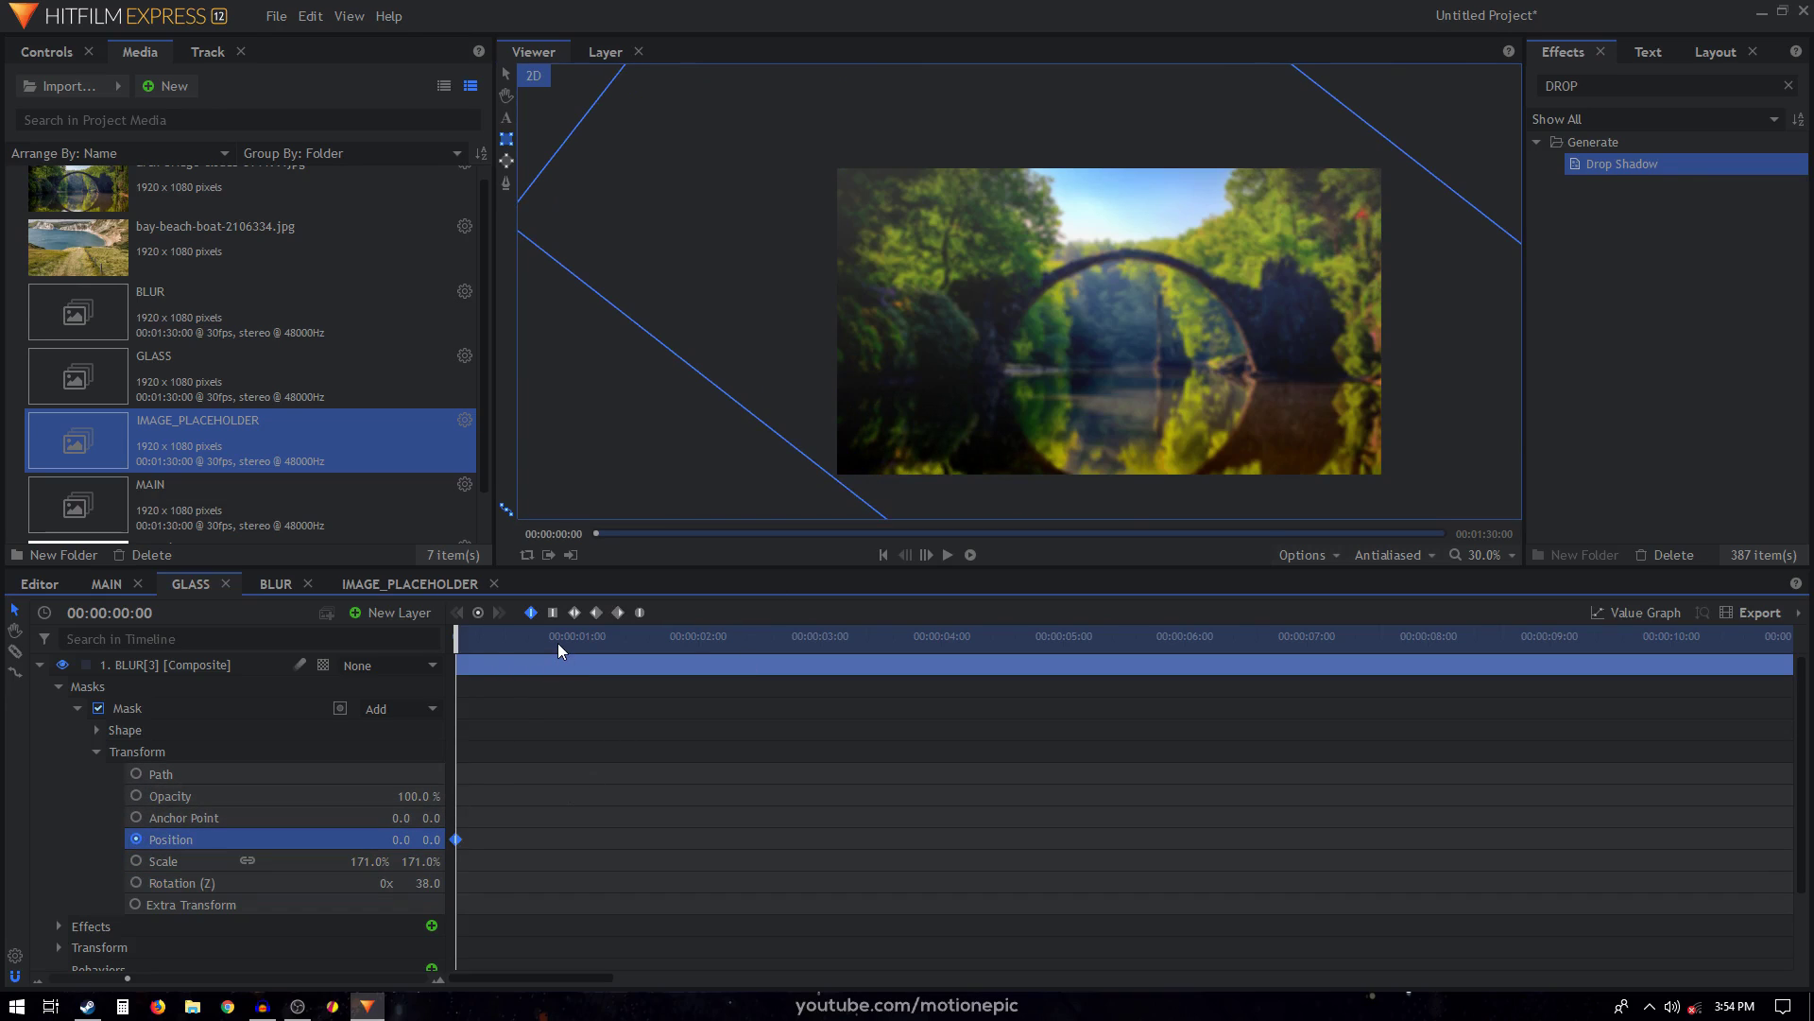
Move the BLUR[3] mask down-right off the photo and key it further down-right at 4:00.
key("space")
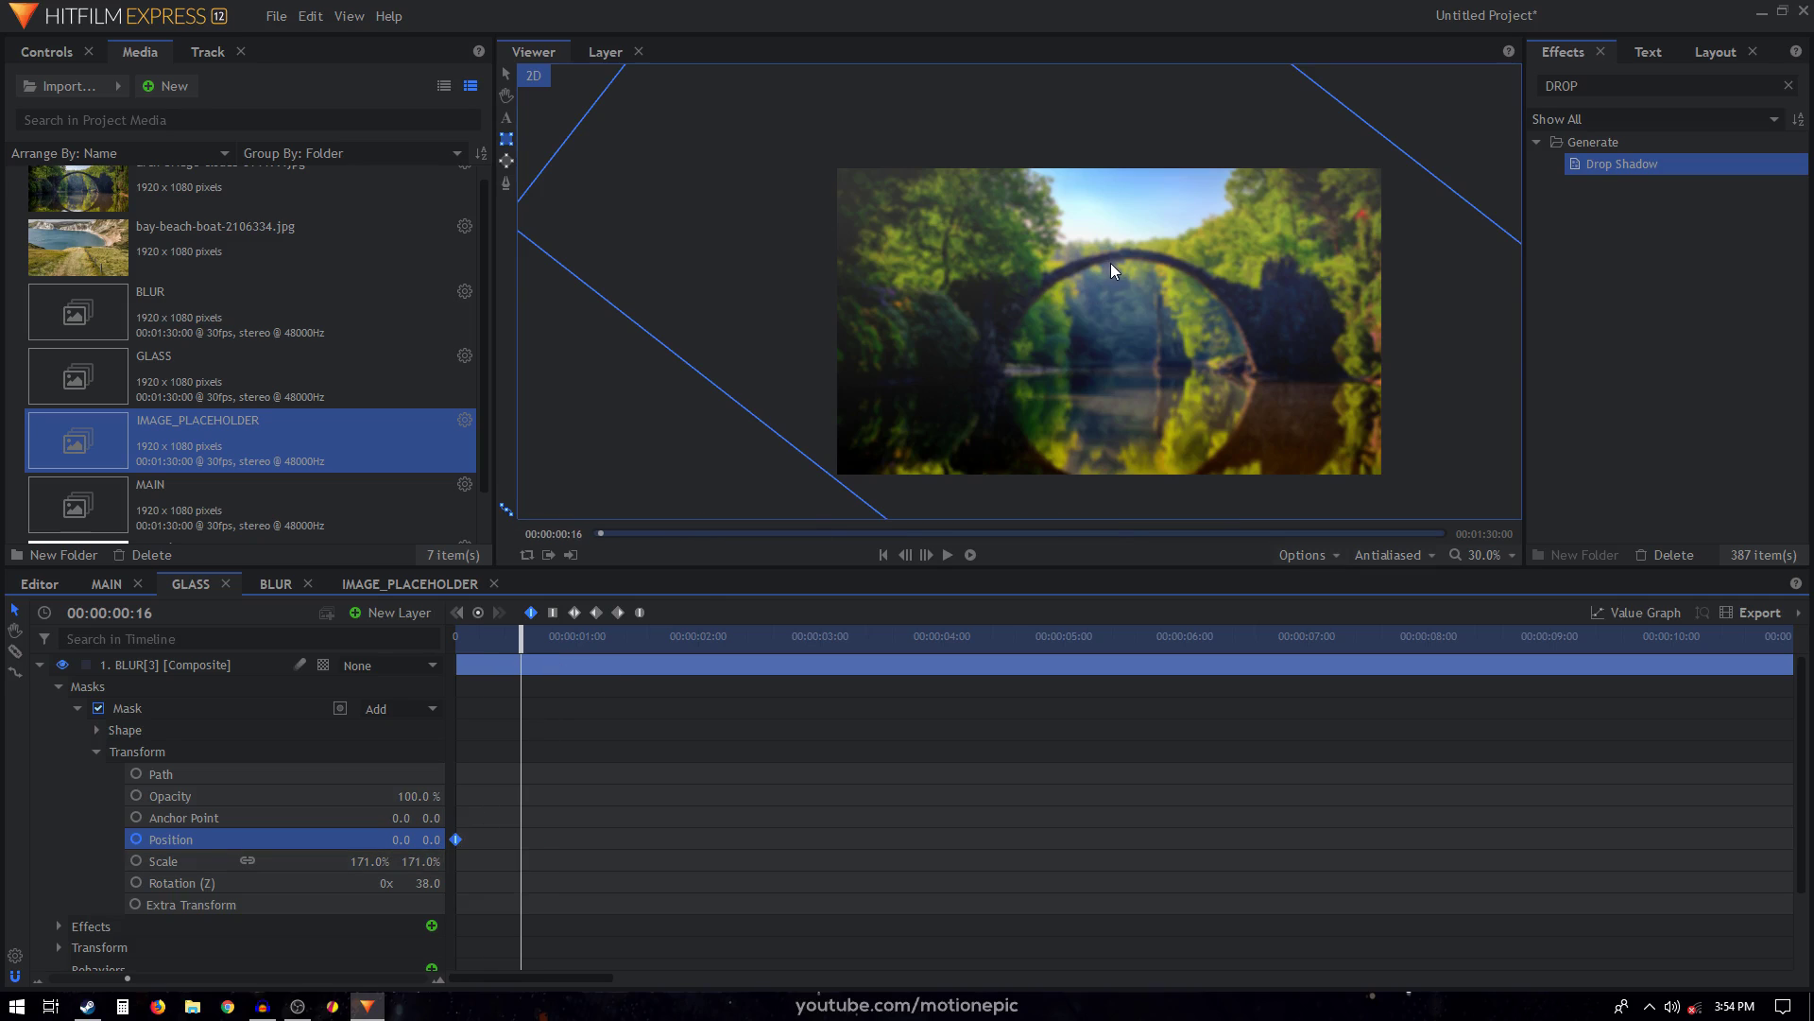
scroll(1109, 268, "down", 3)
left_click(507, 74)
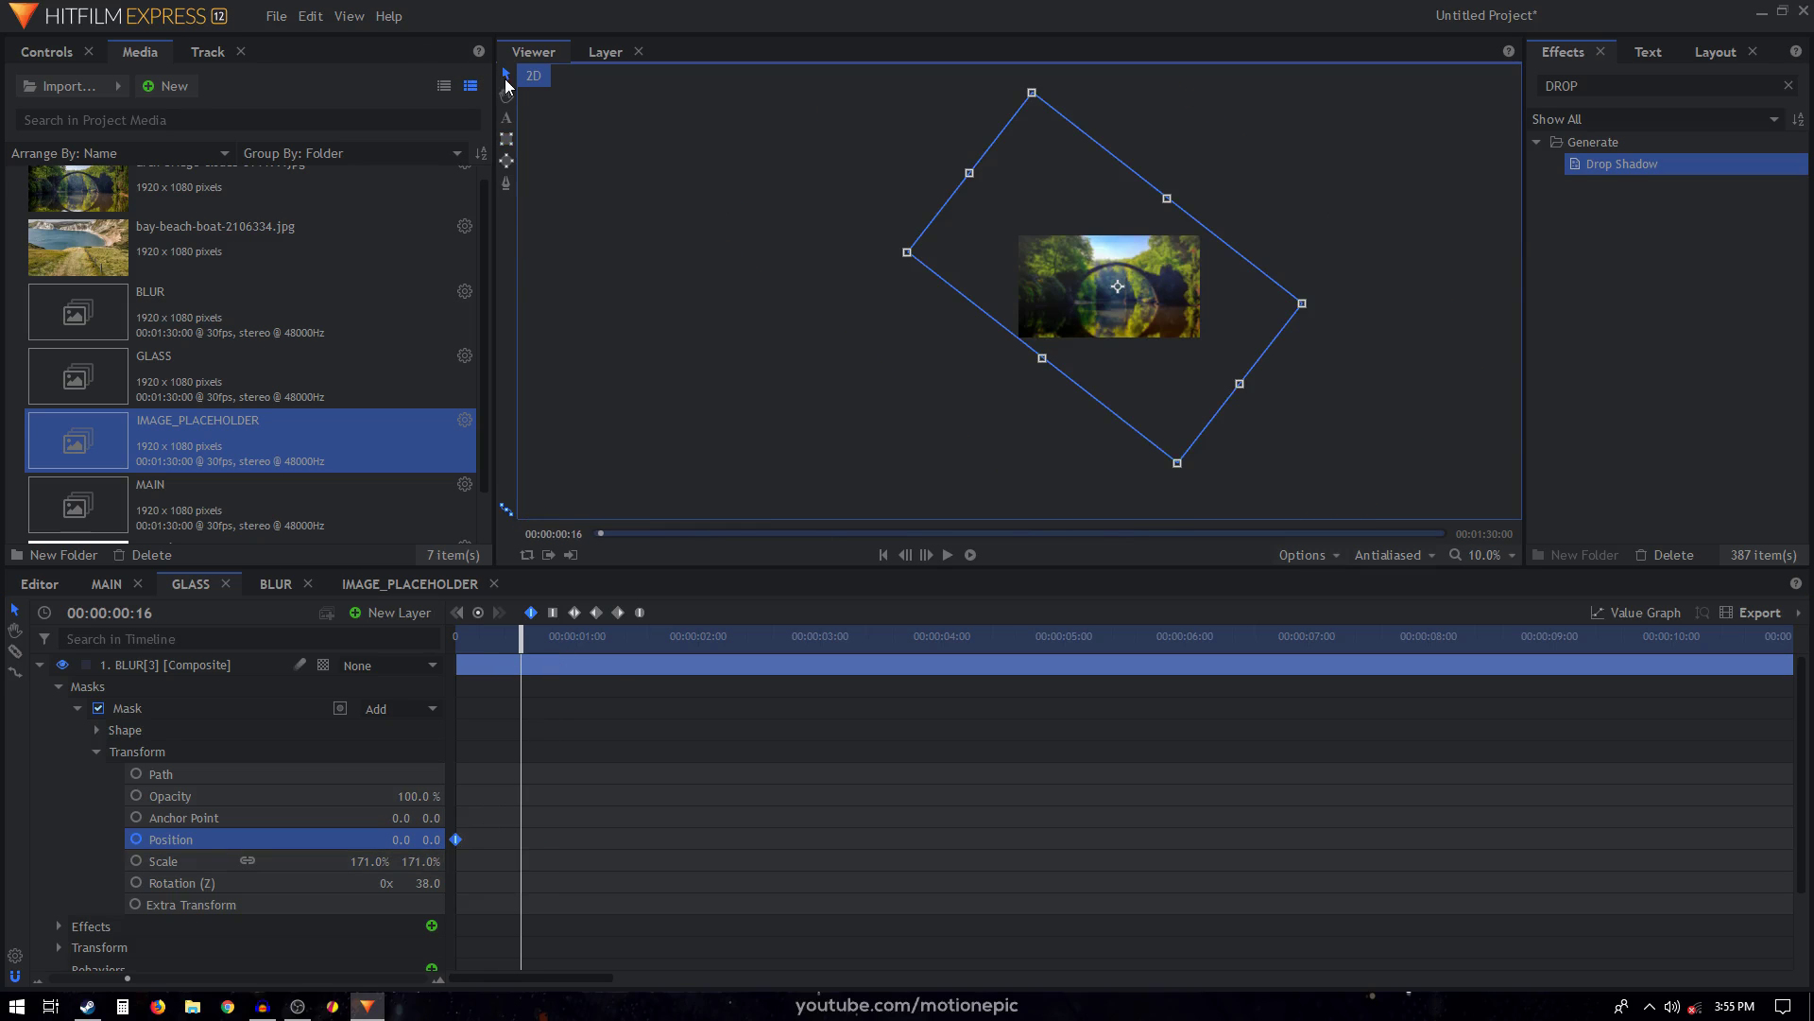
left_click_drag(1116, 279, 1267, 378)
scroll(1257, 408, "up", 3)
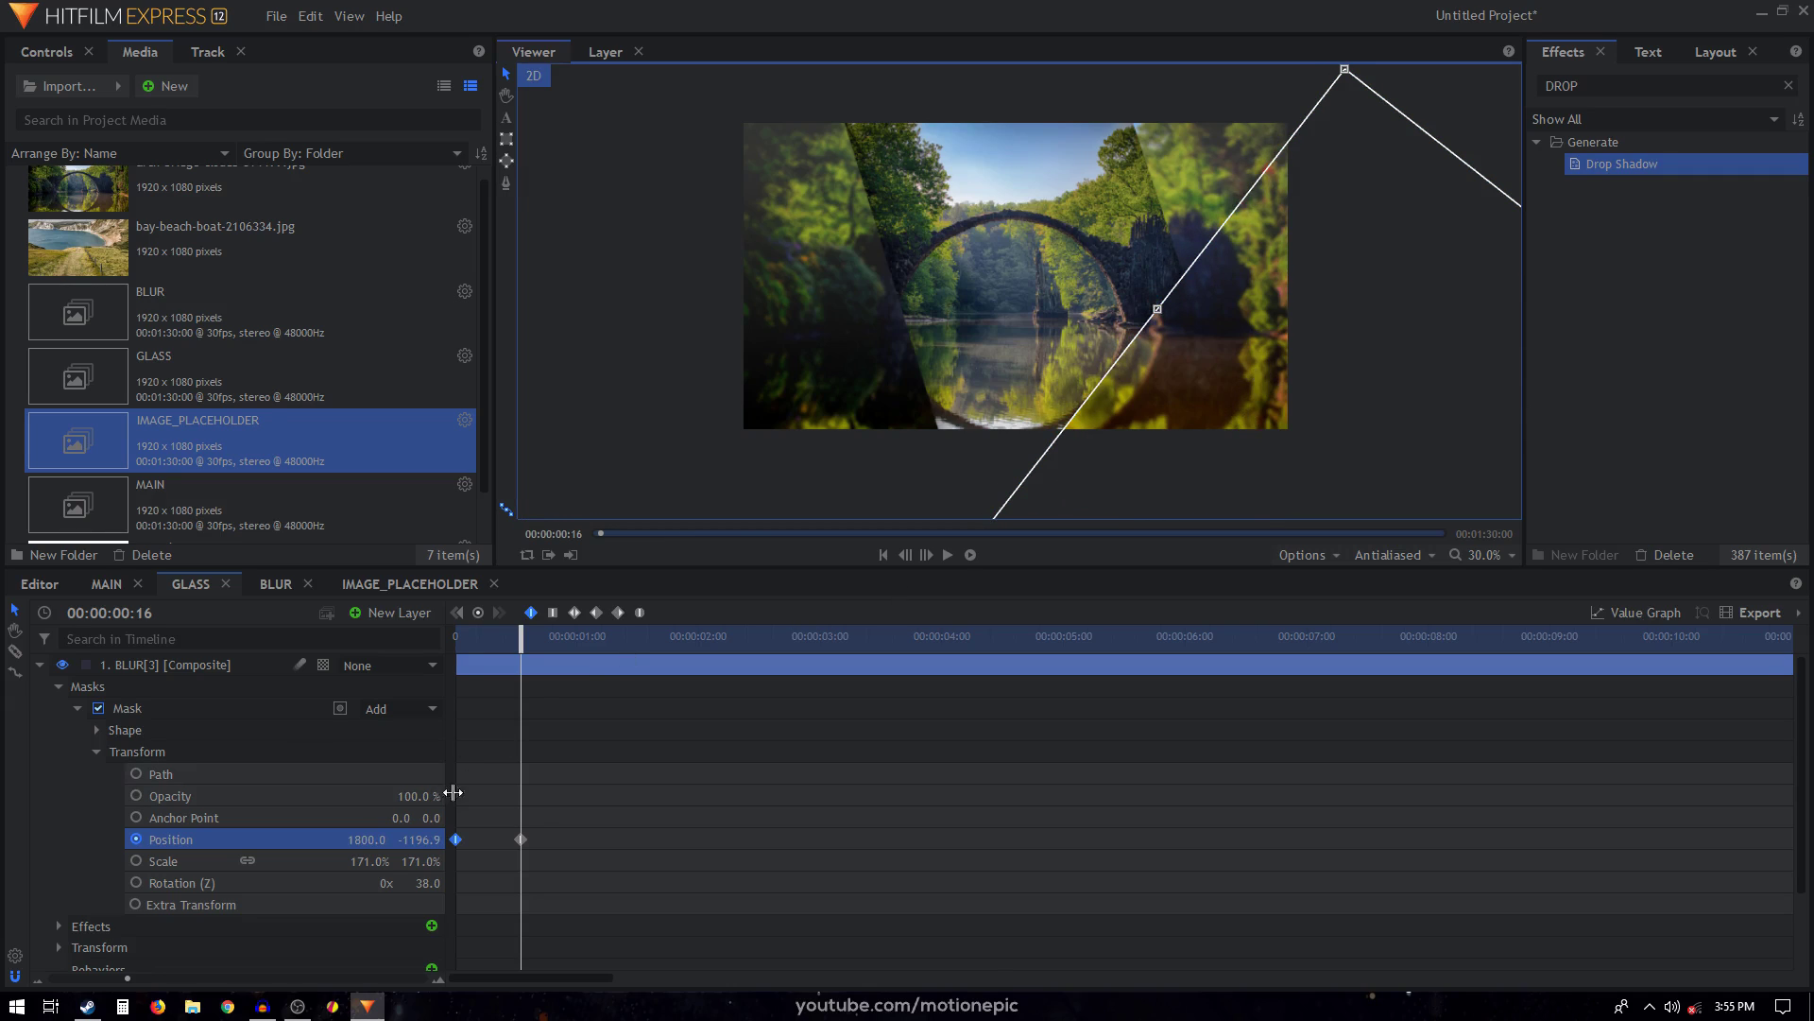
left_click(941, 638)
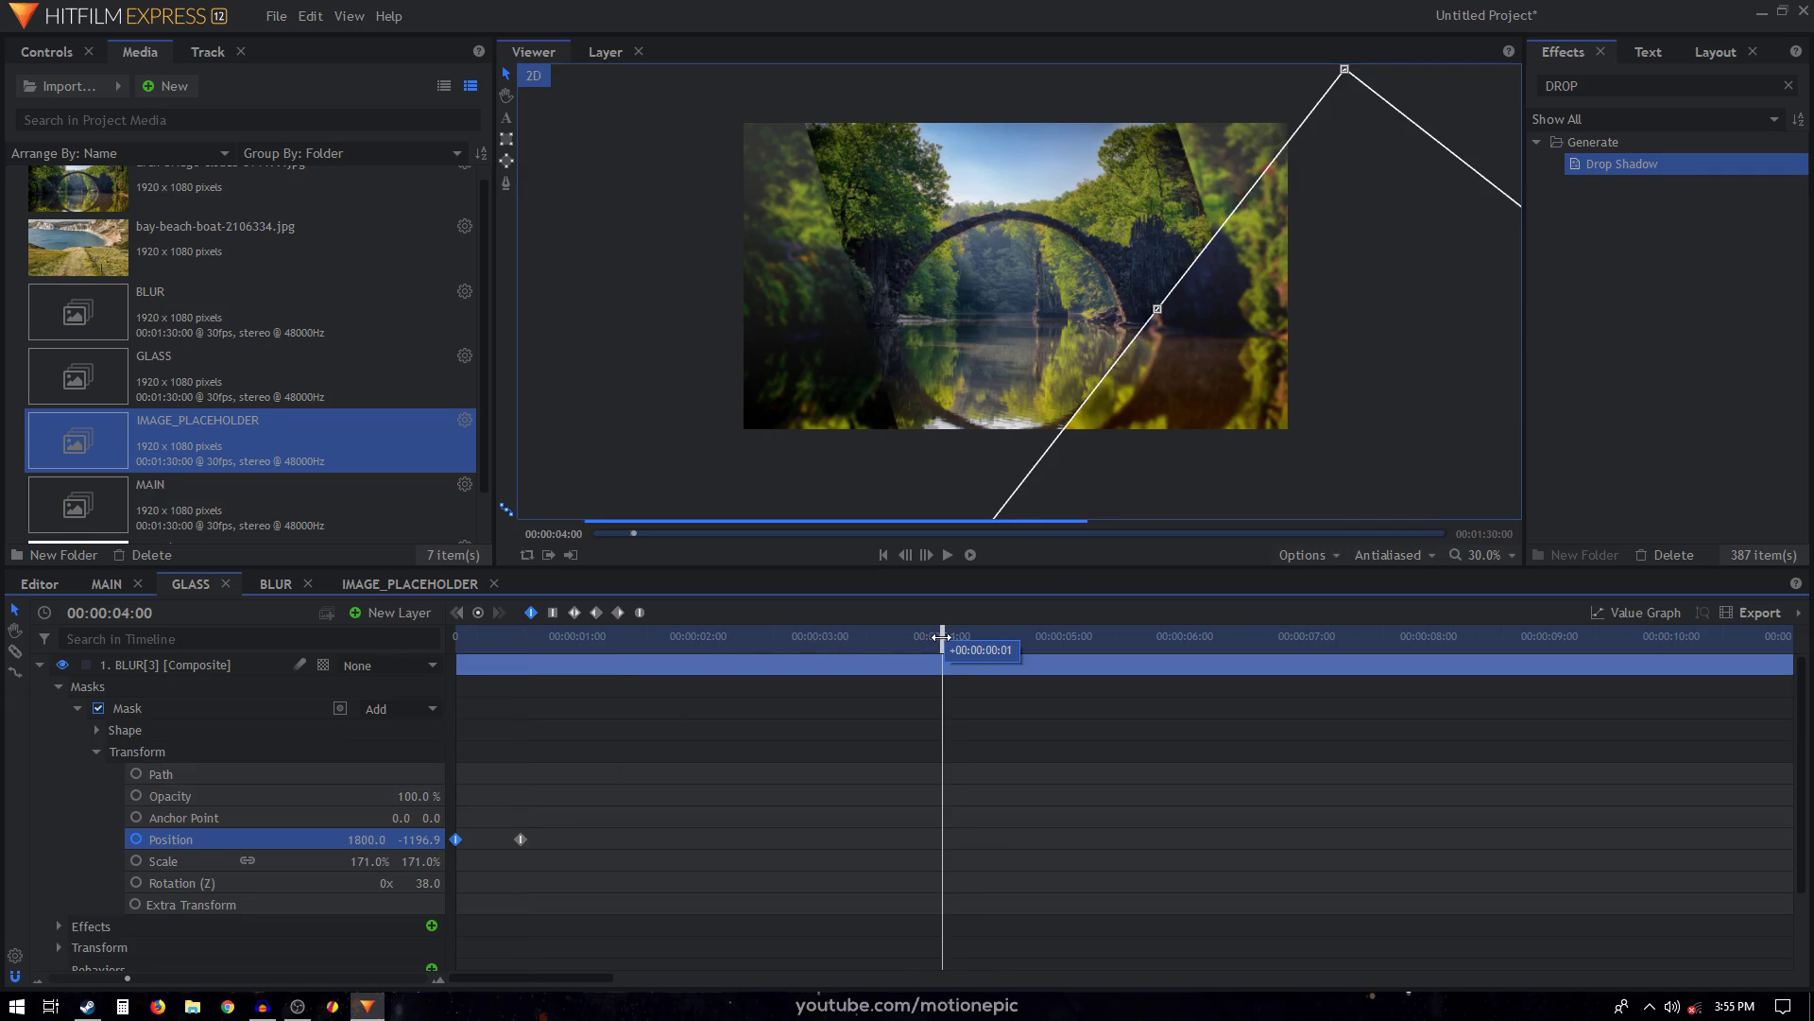
left_click_drag(1166, 368, 1210, 390)
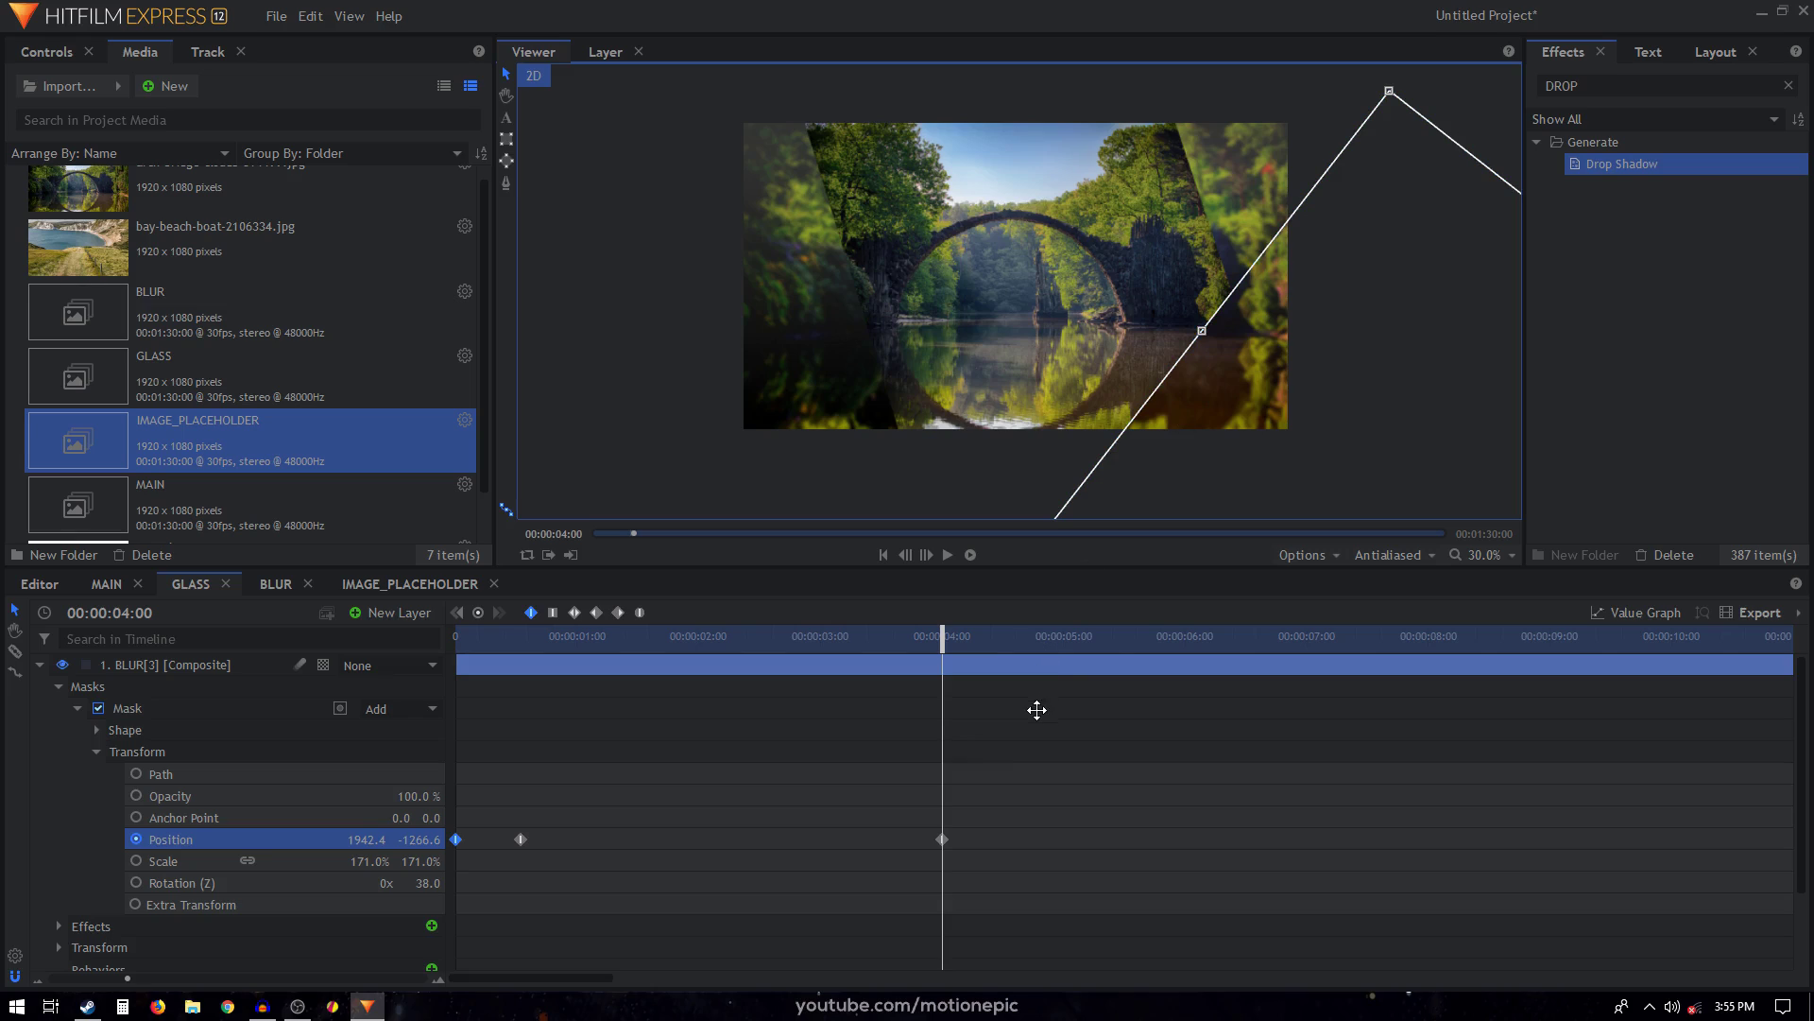
Paste the opening Position keyframes past 4:00, key the mask further at 9:00, and open IMAGE_PLACEHOLDER.
left_click_drag(969, 827, 491, 872)
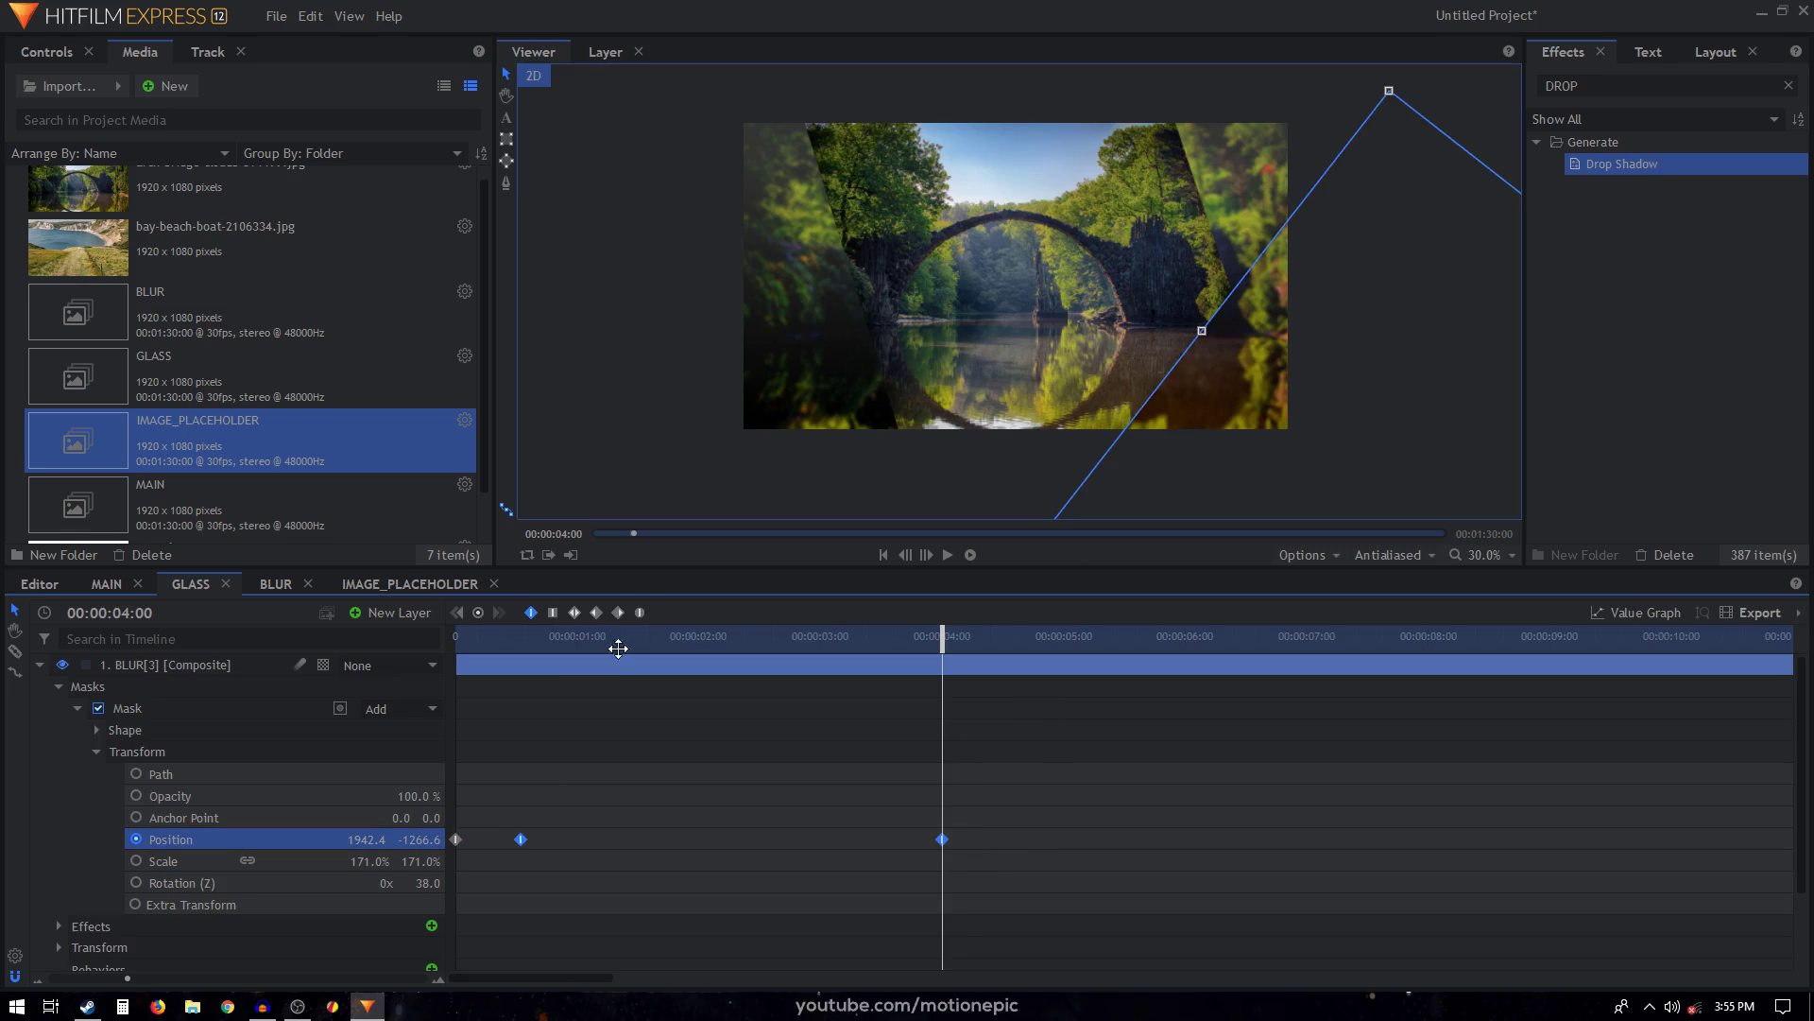
key("Right")
key("Right")
key("Right")
key("Right")
key("Right")
key("Right")
key("Right")
key("Right")
key("Right")
key("Right")
key("Right")
key("Right")
key("Right")
key("Right")
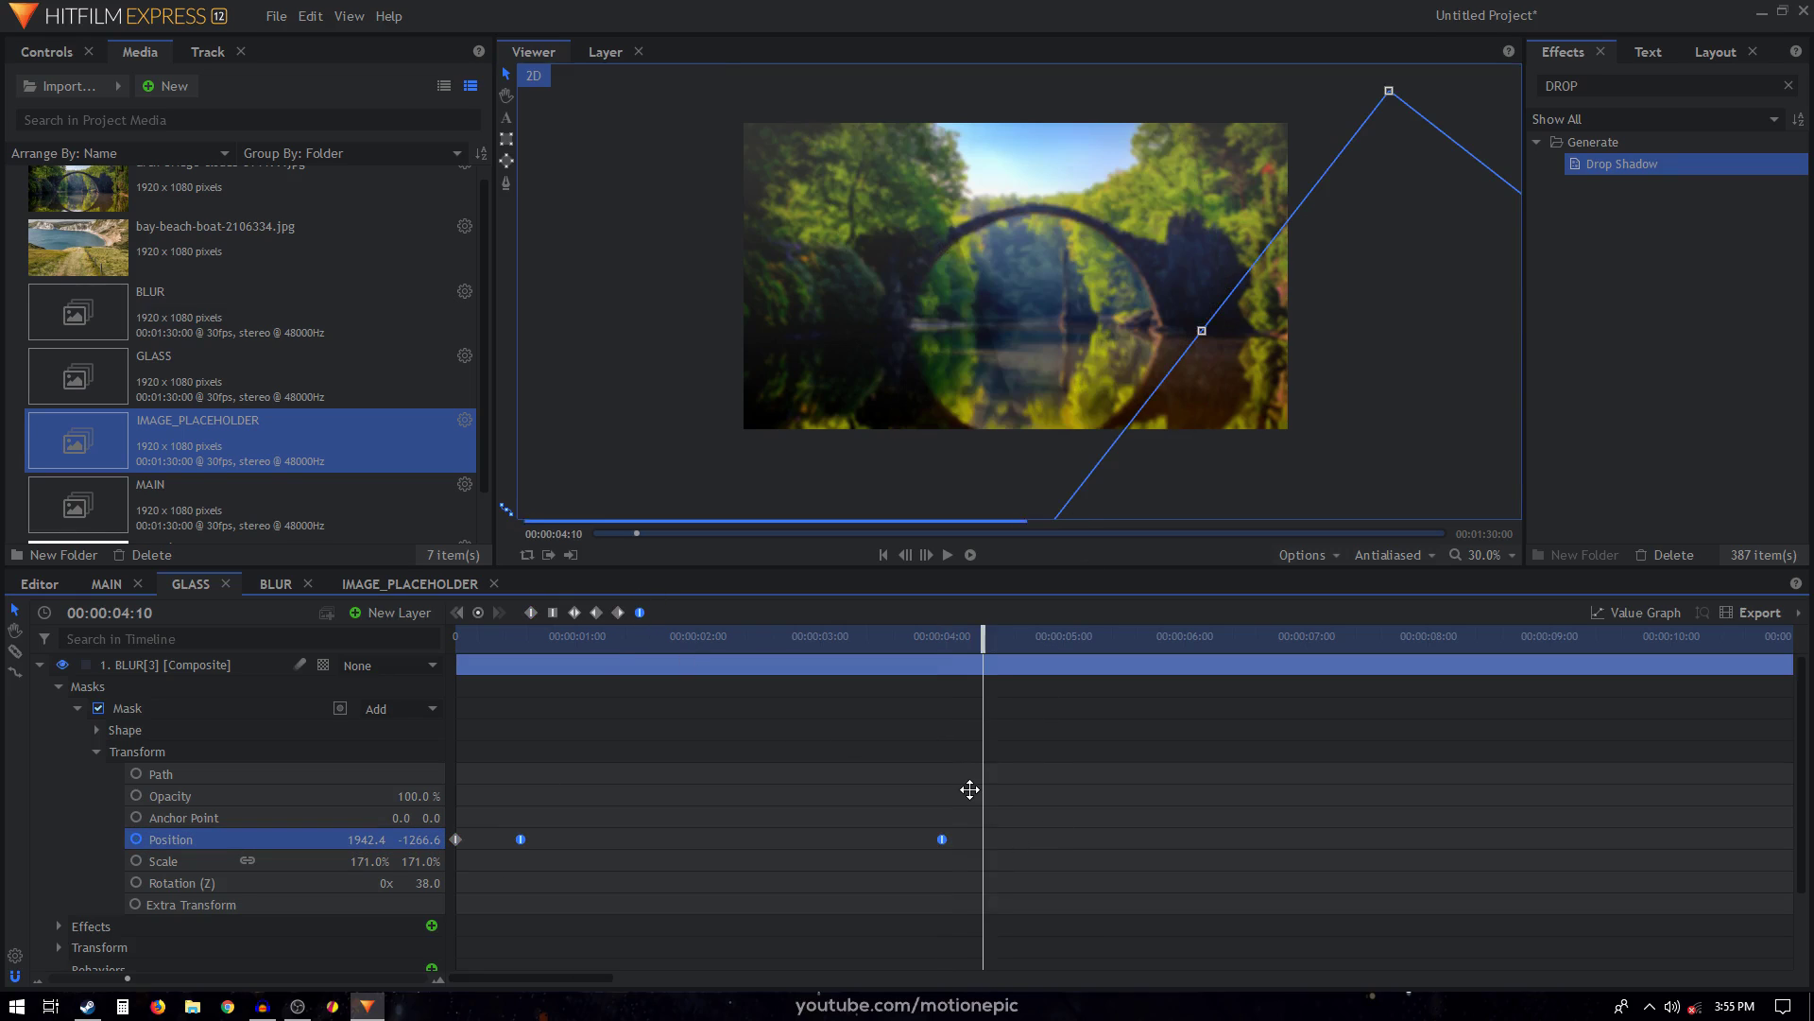
key("Right")
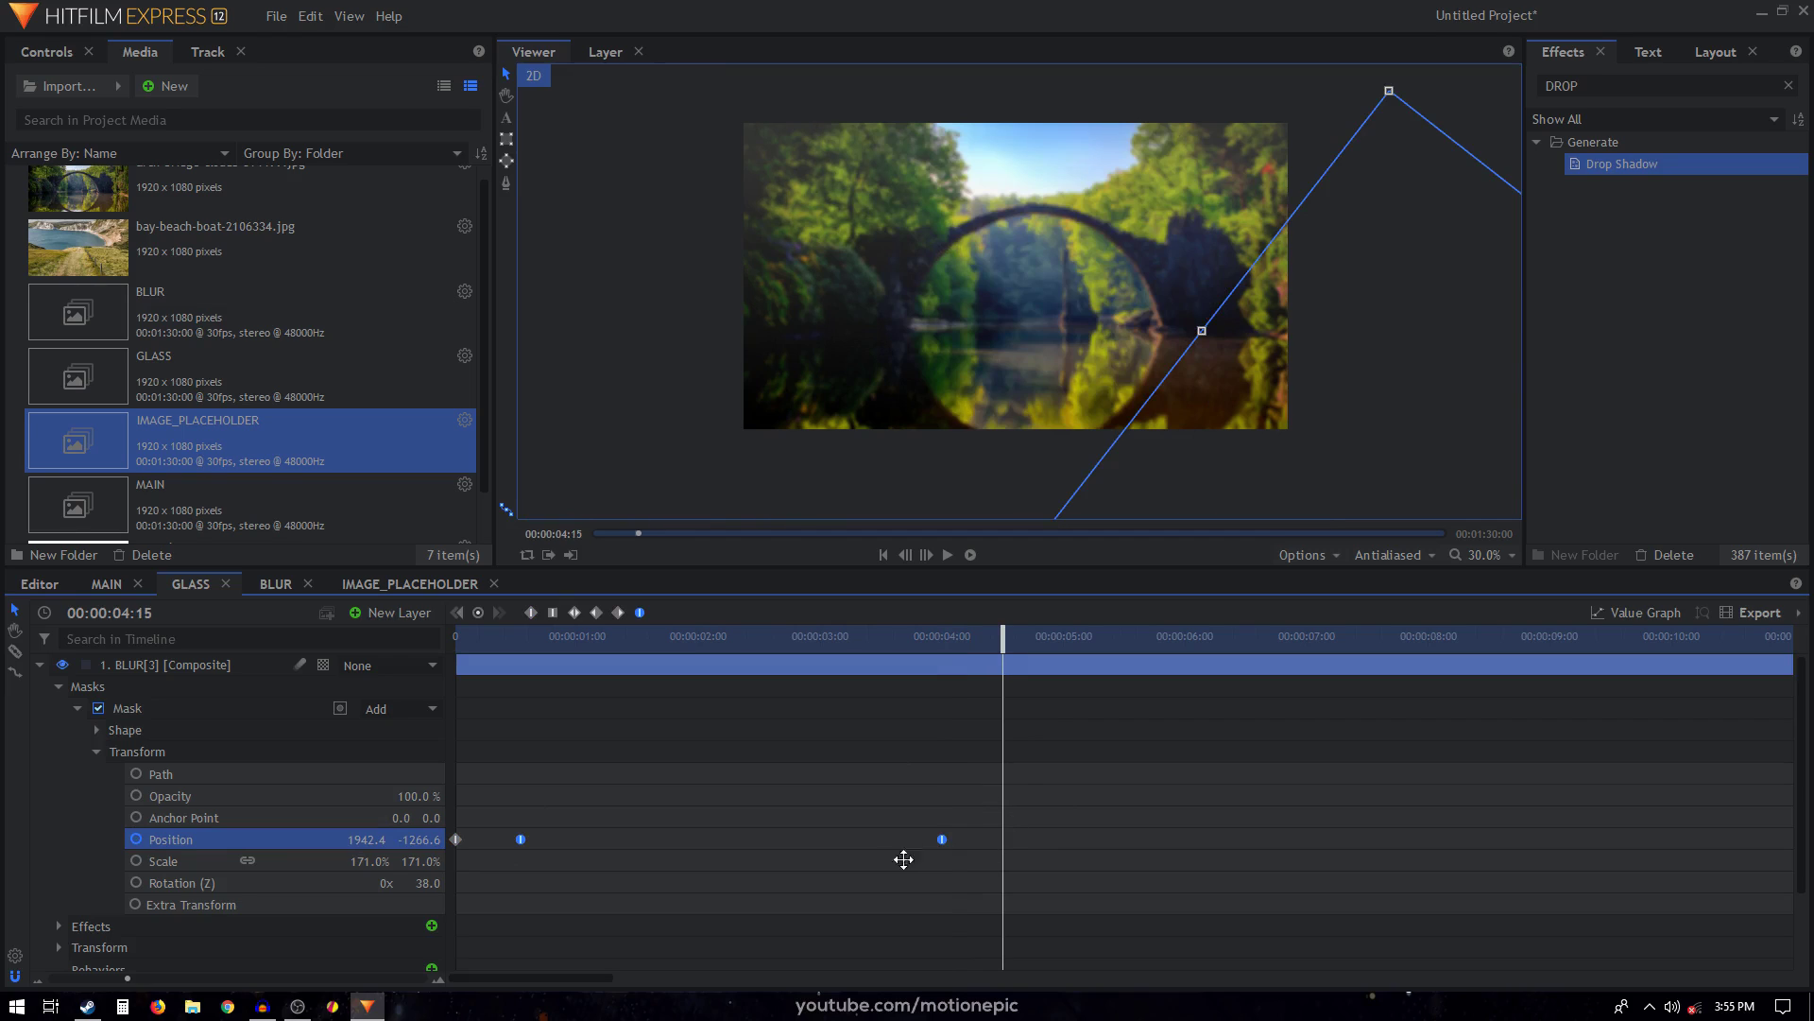
left_click_drag(575, 828, 428, 861)
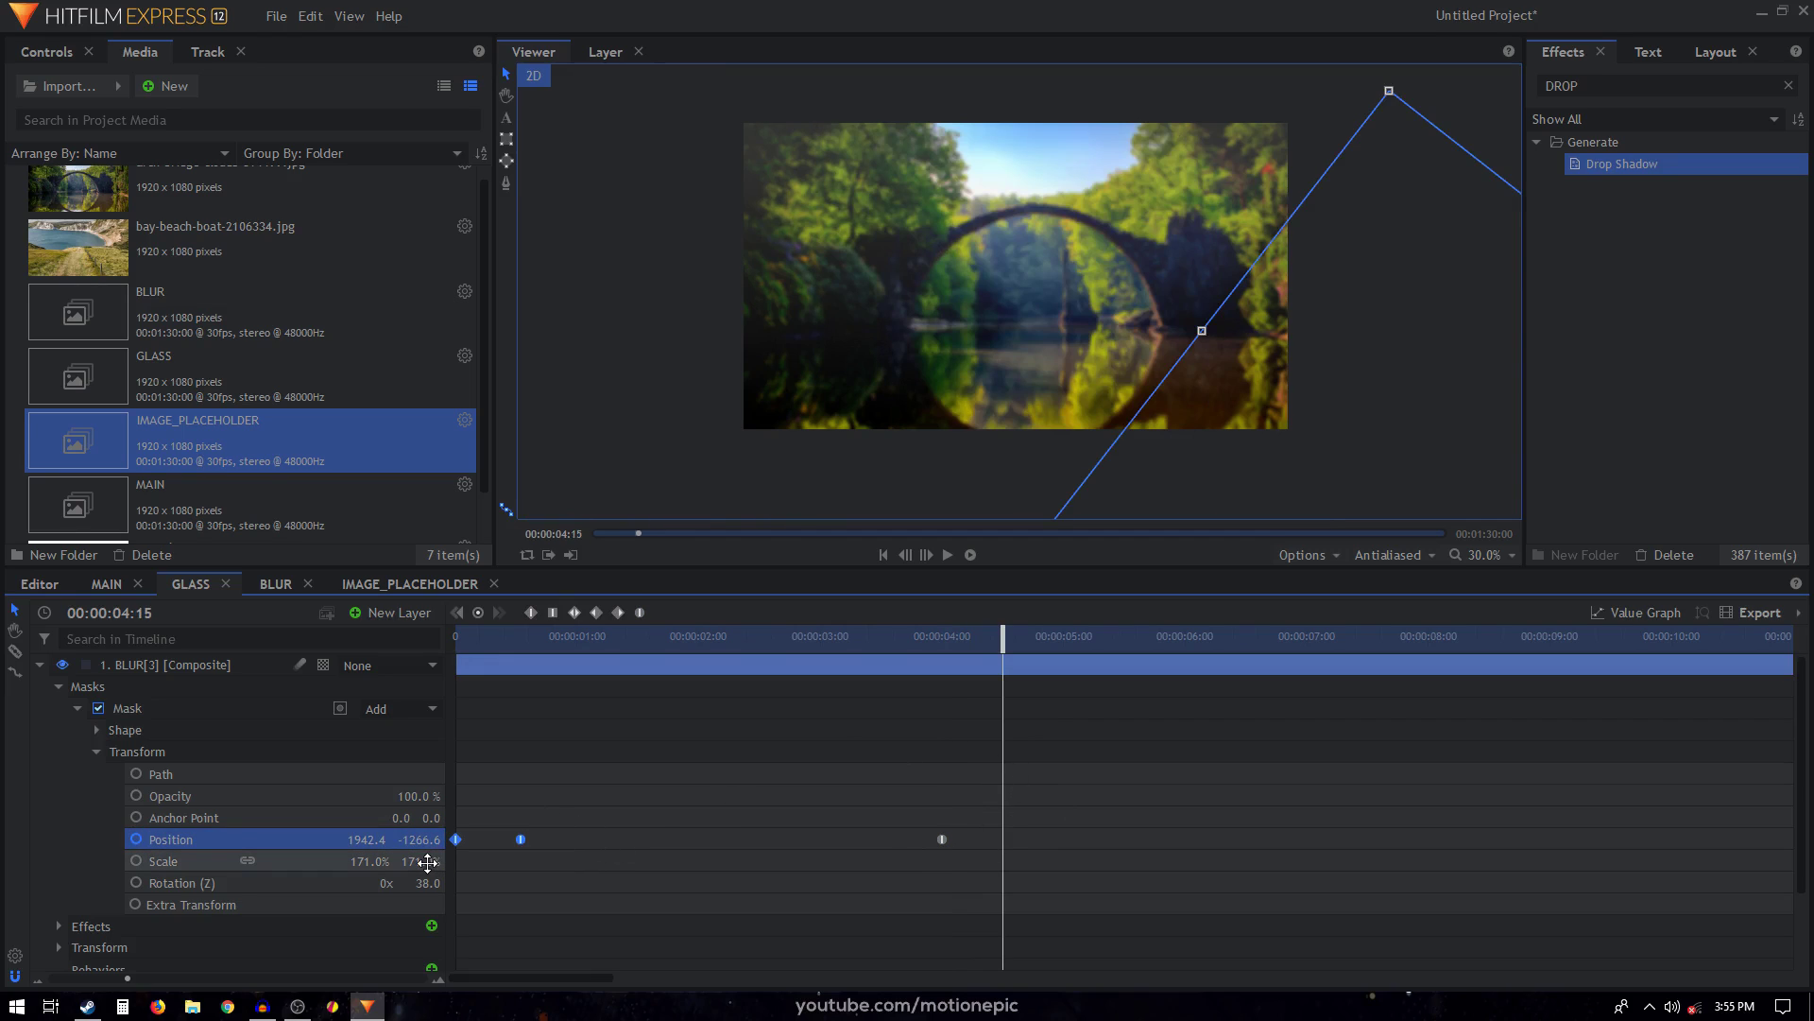
key("ctrl+v")
left_click_drag(1558, 643, 1550, 639)
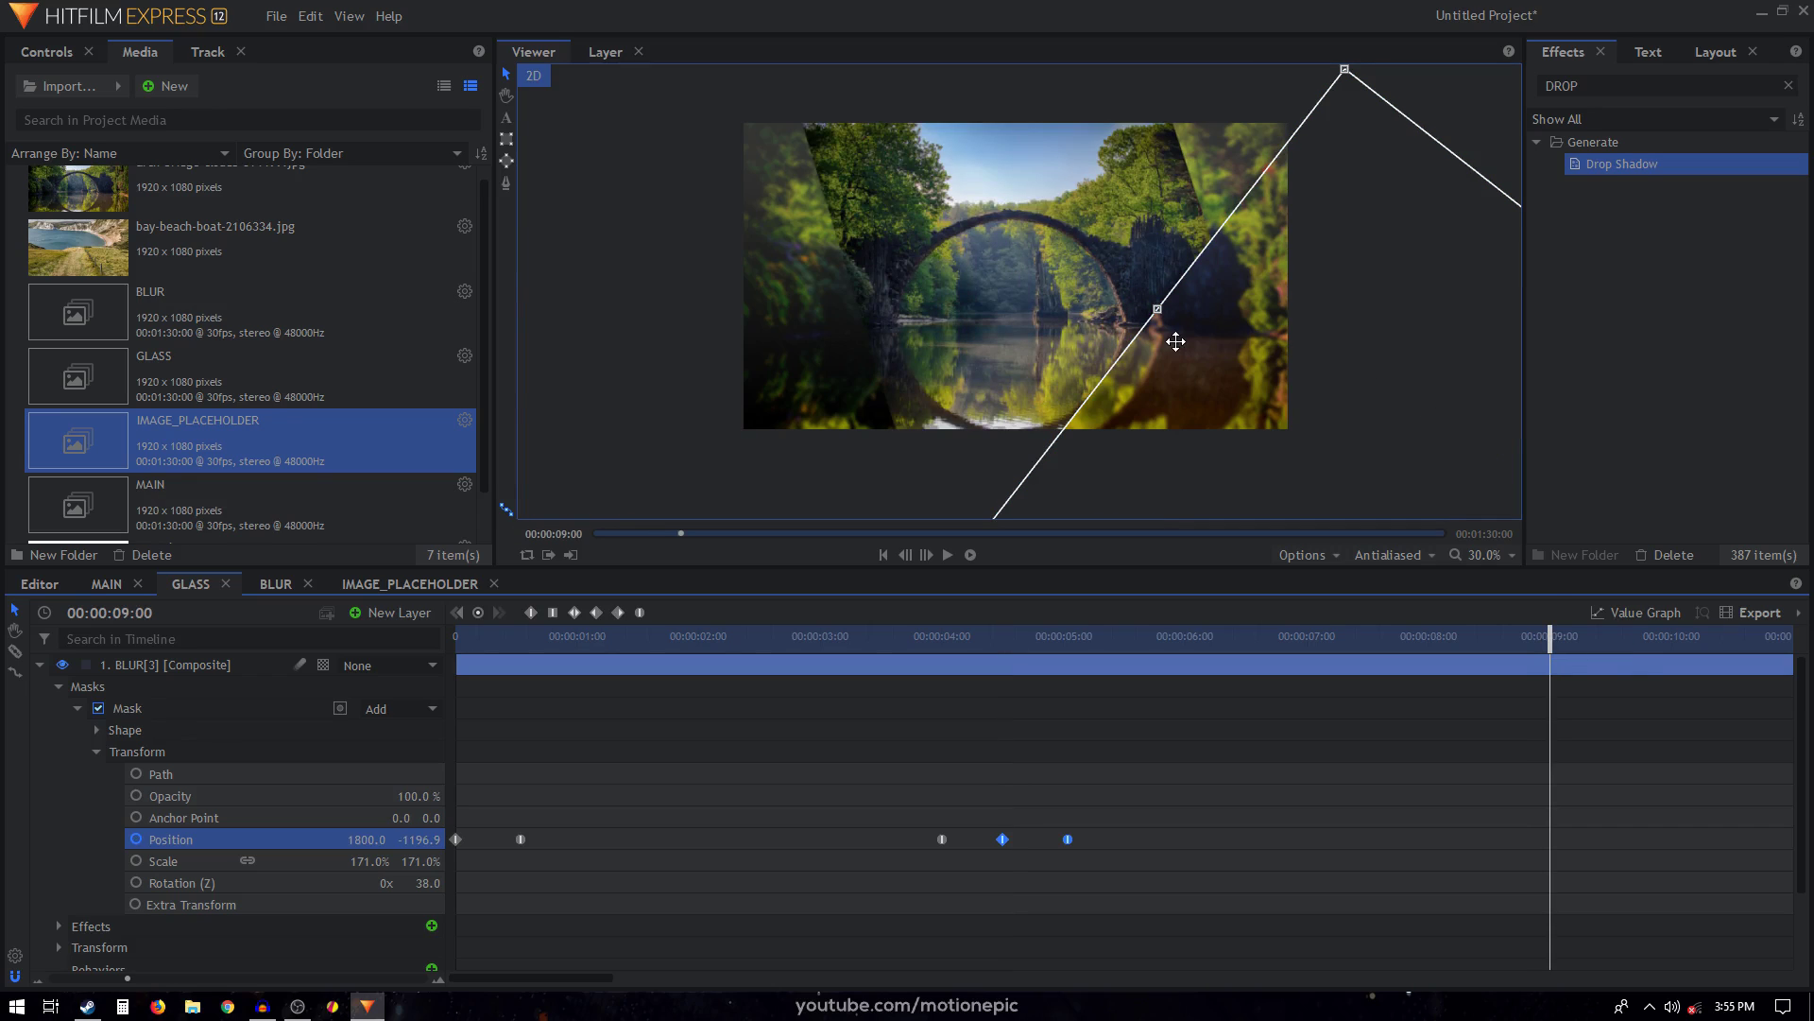
left_click_drag(1171, 340, 1249, 381)
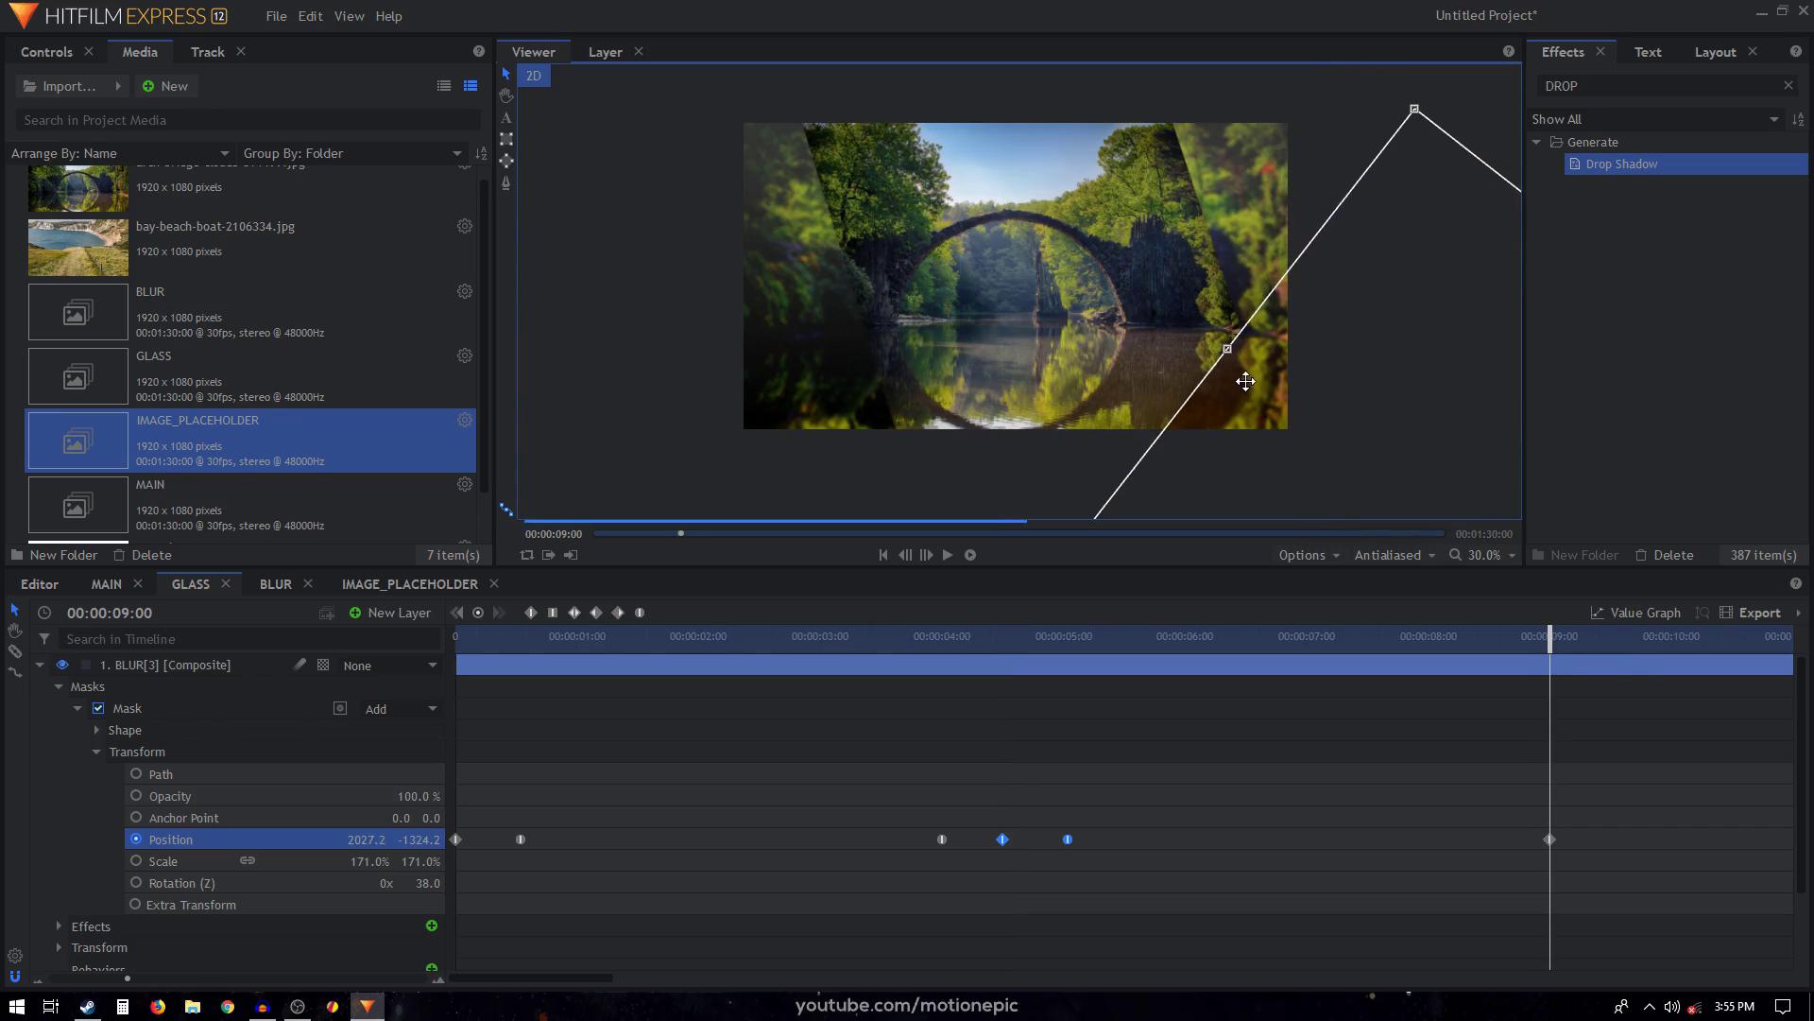
left_click(274, 581)
left_click(364, 582)
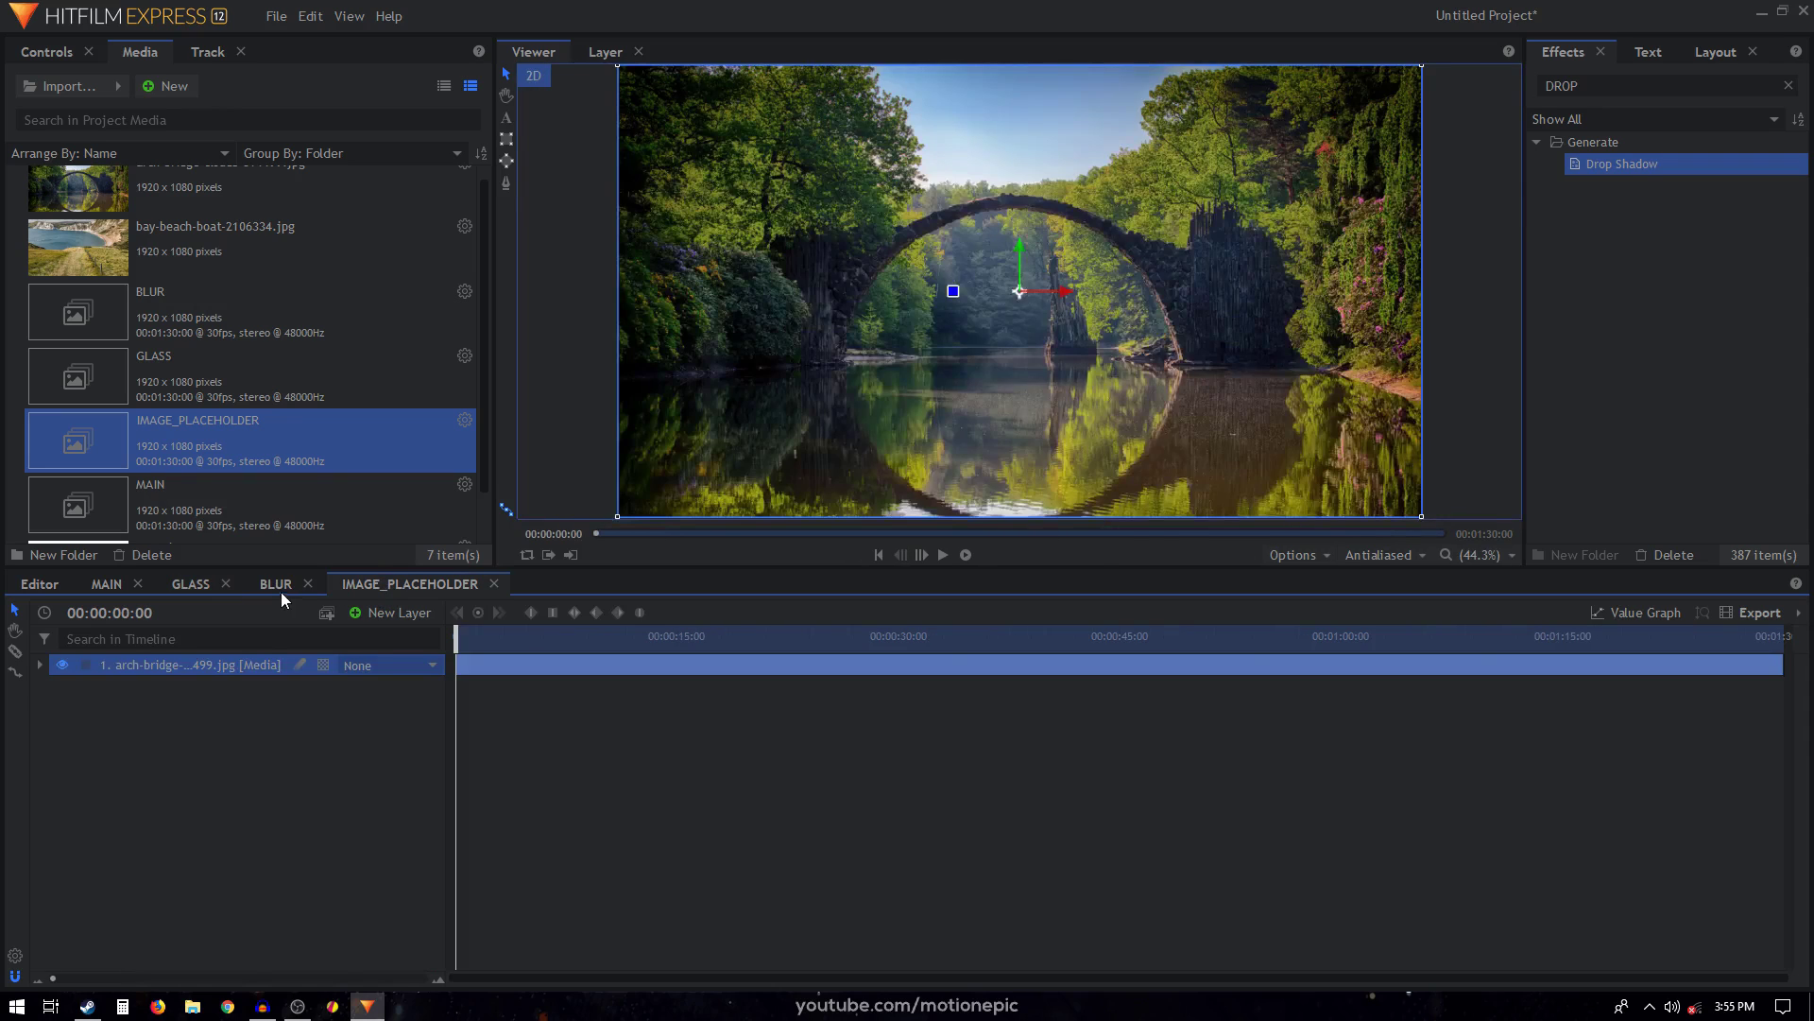
In BLUR, keyframe IMAGE_PLACEHOLDER's Scale from 100% at 0:00 to 112% at 10:00, then return to MAIN.
left_click(276, 584)
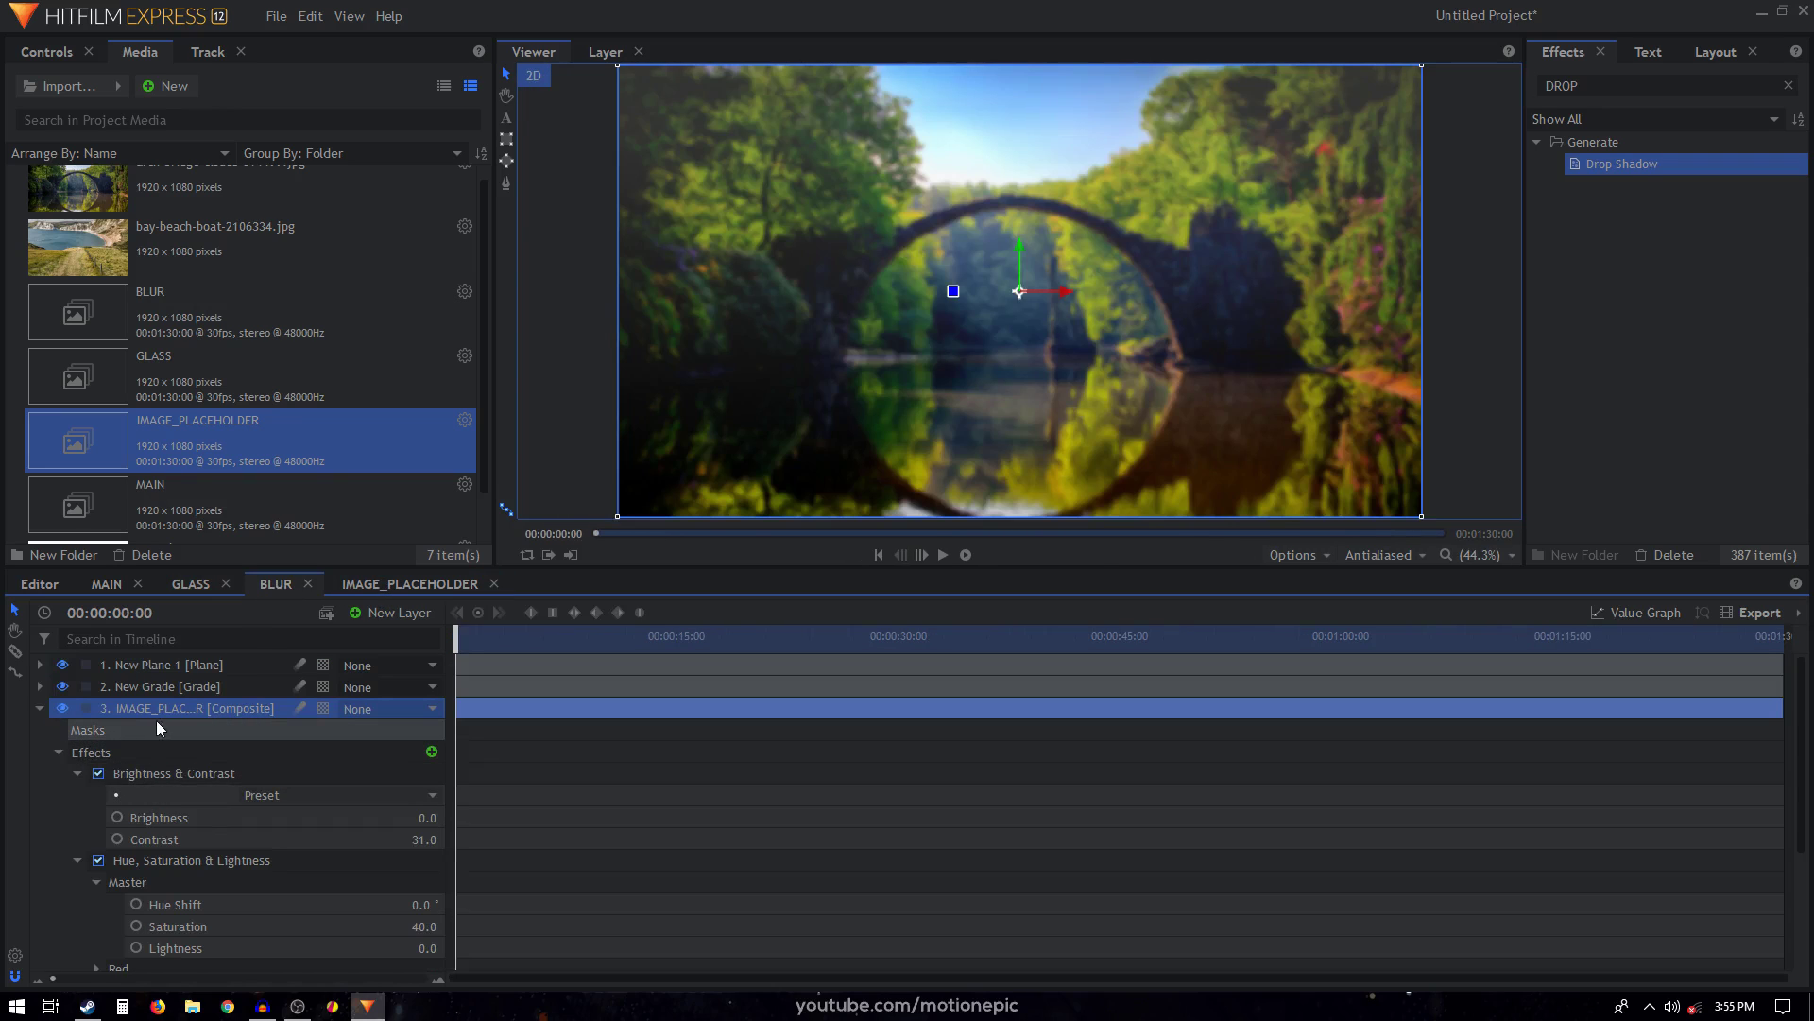
left_click(57, 751)
left_click(59, 773)
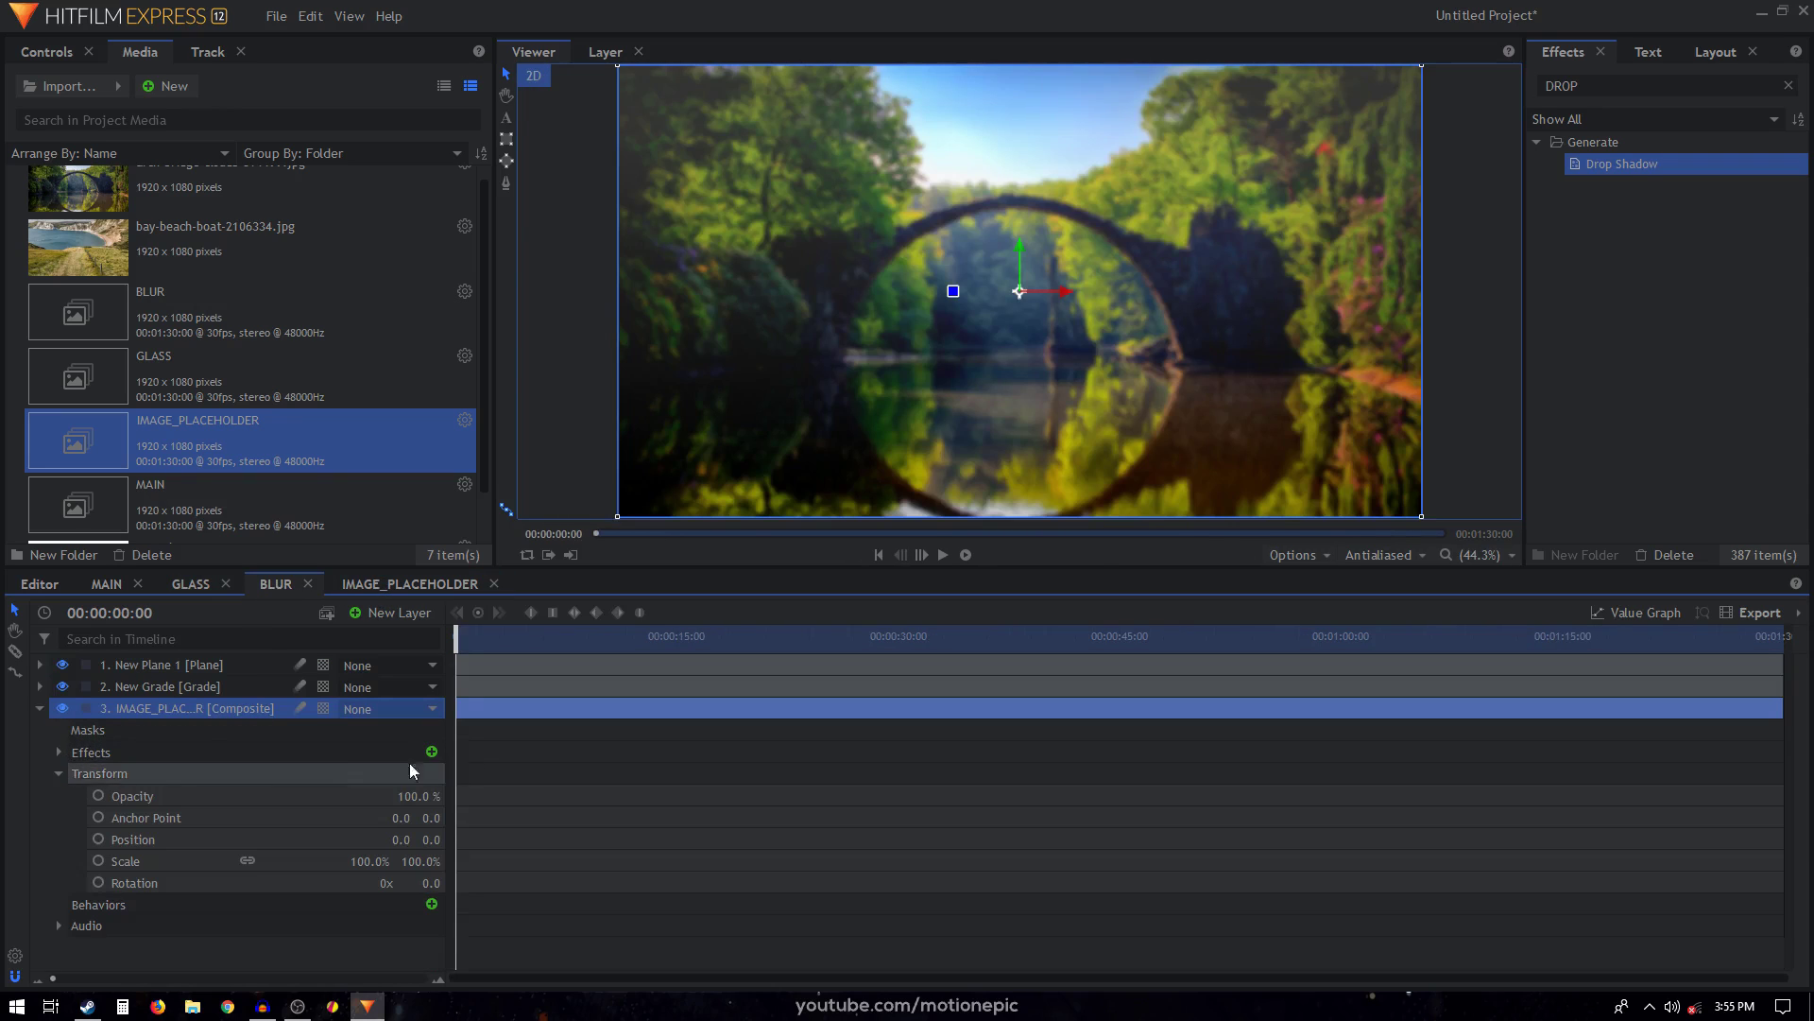
left_click(99, 860)
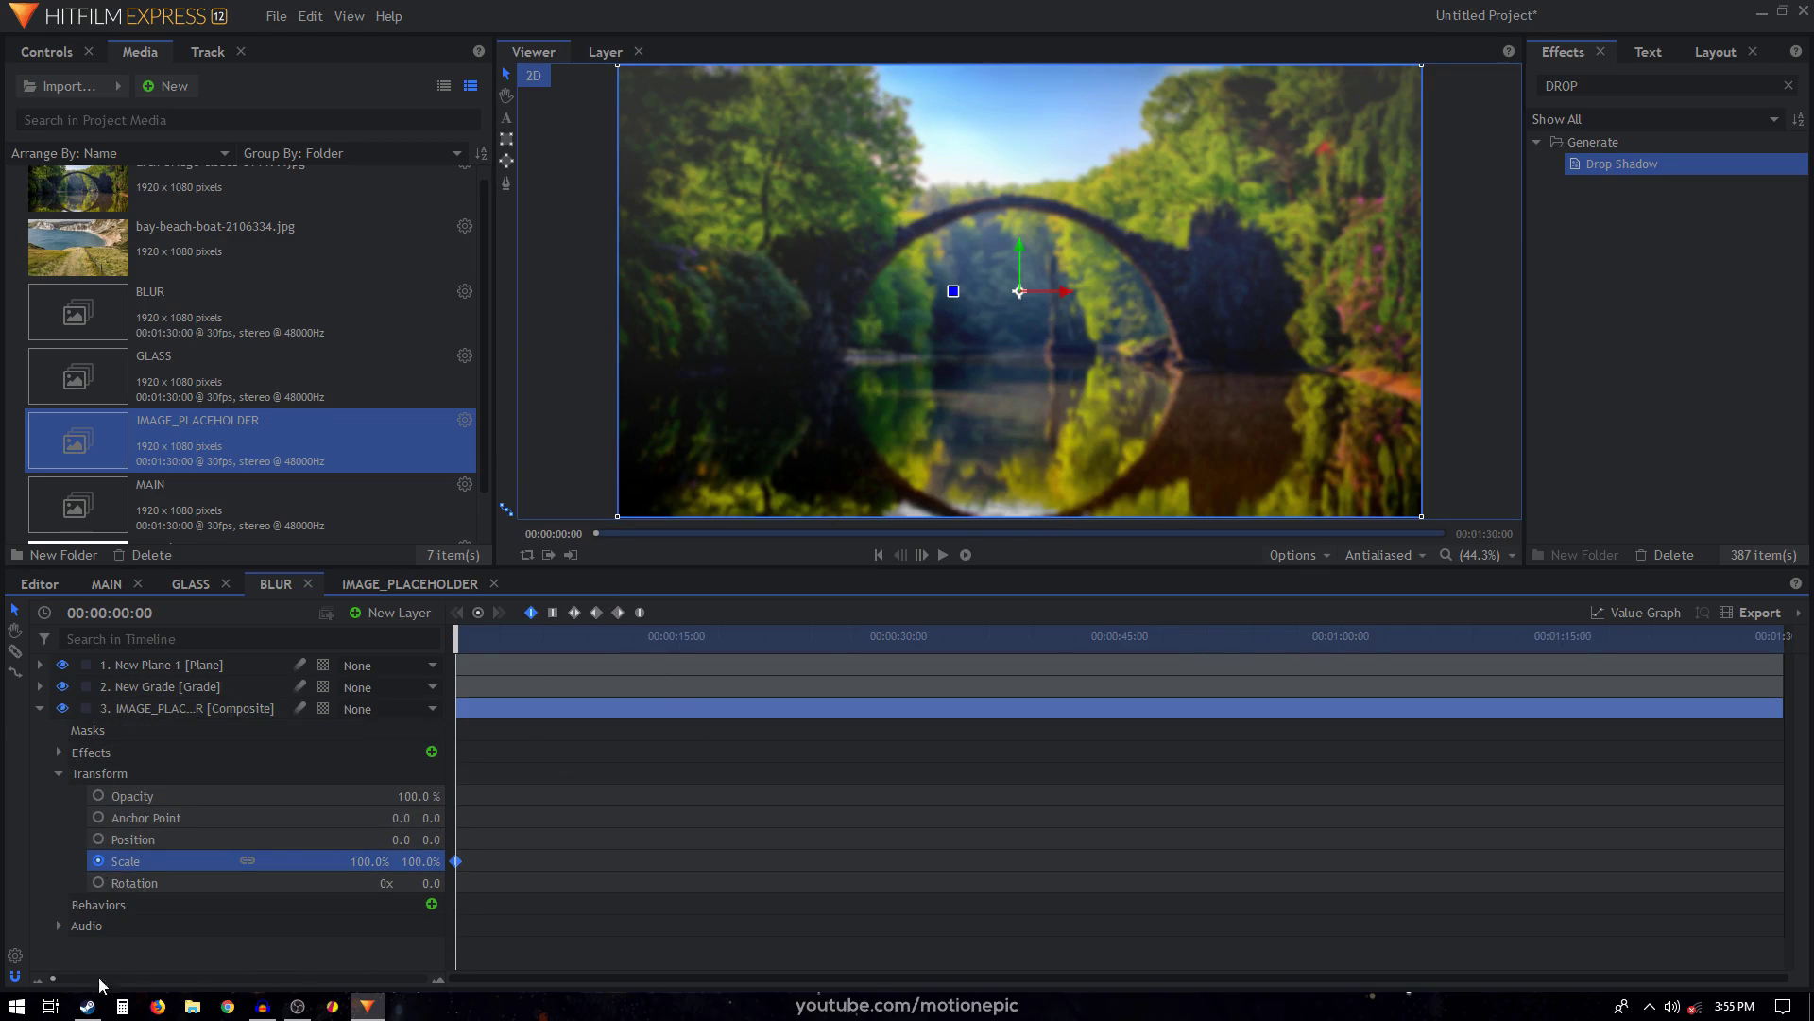
left_click_drag(53, 979, 139, 979)
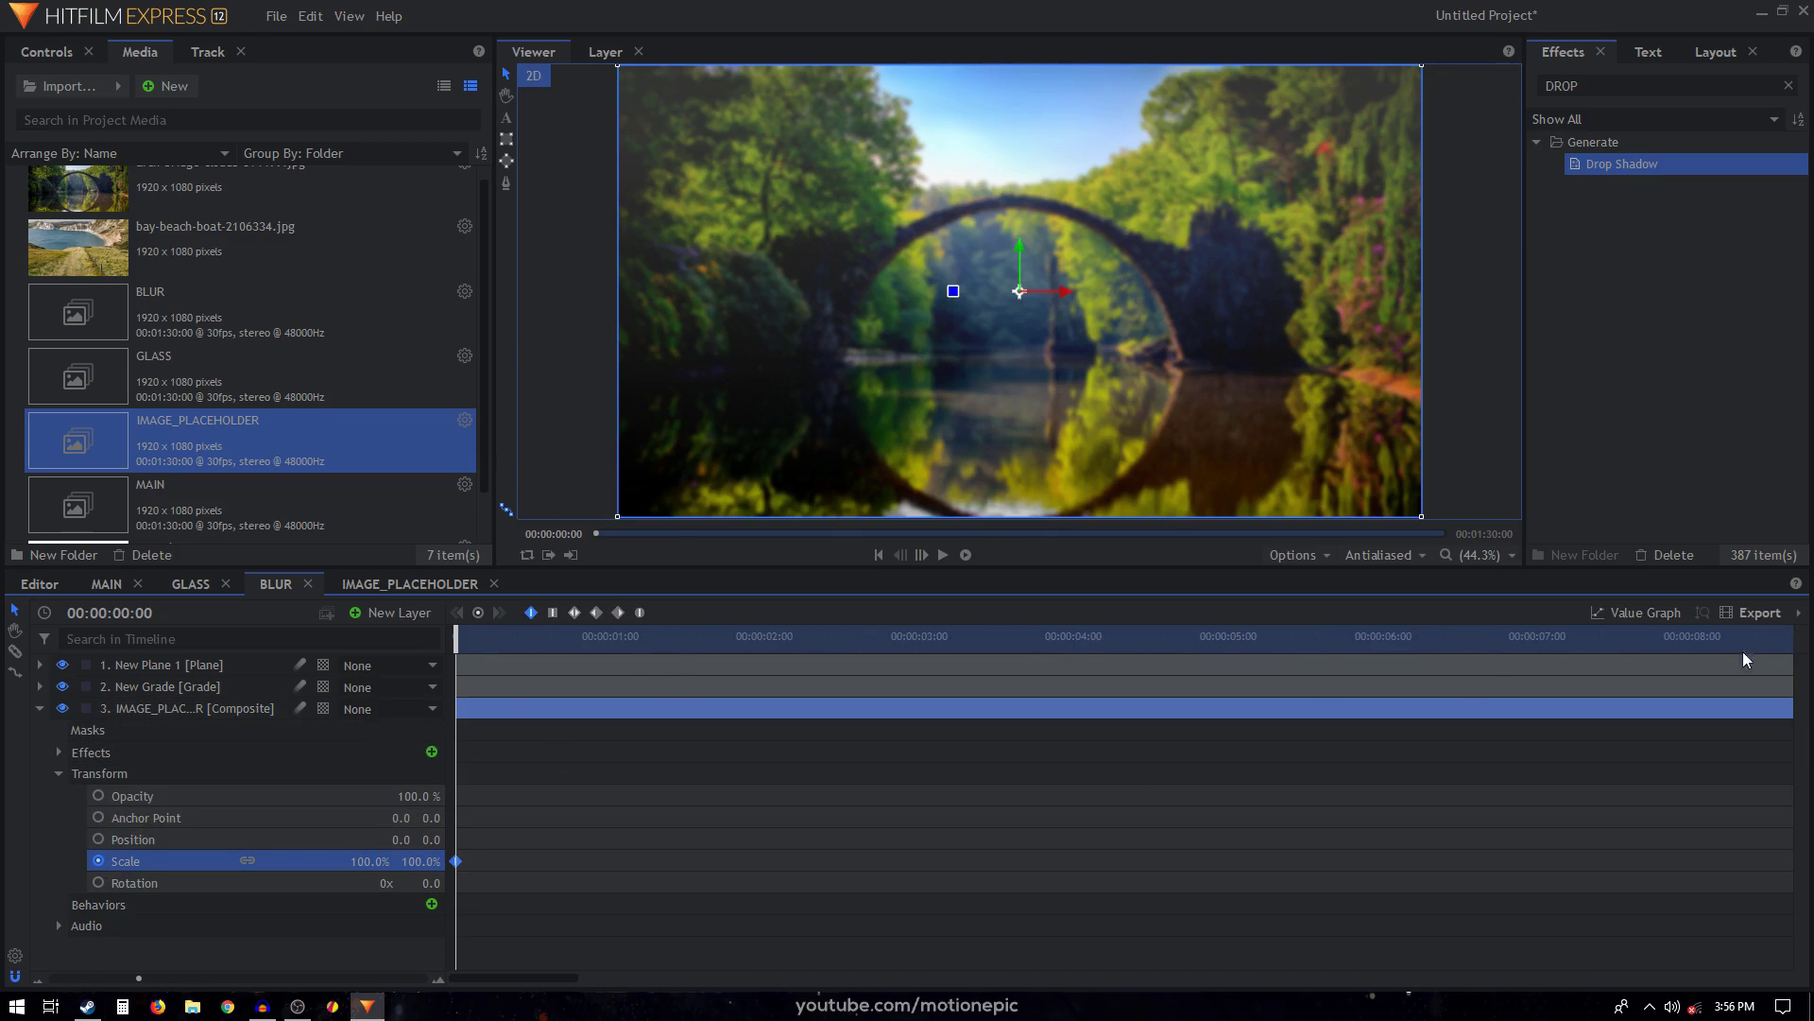
left_click_drag(1746, 659, 1685, 642)
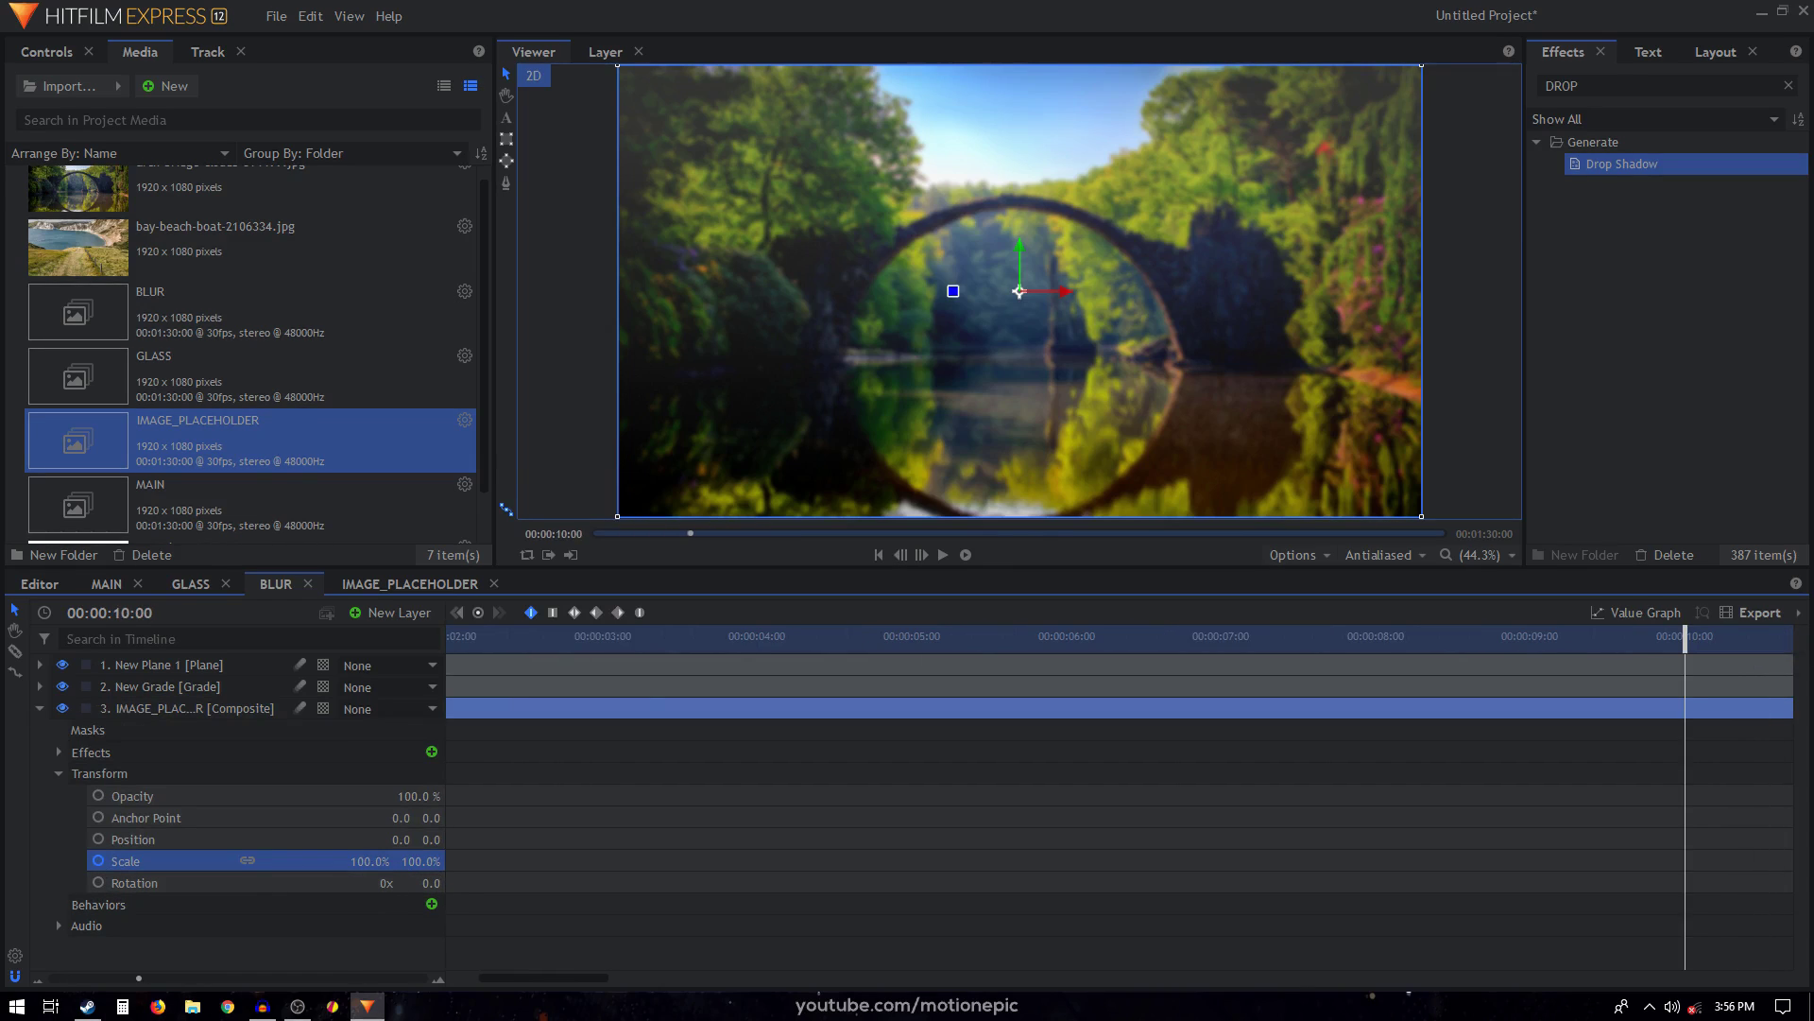
left_click_drag(370, 861, 408, 861)
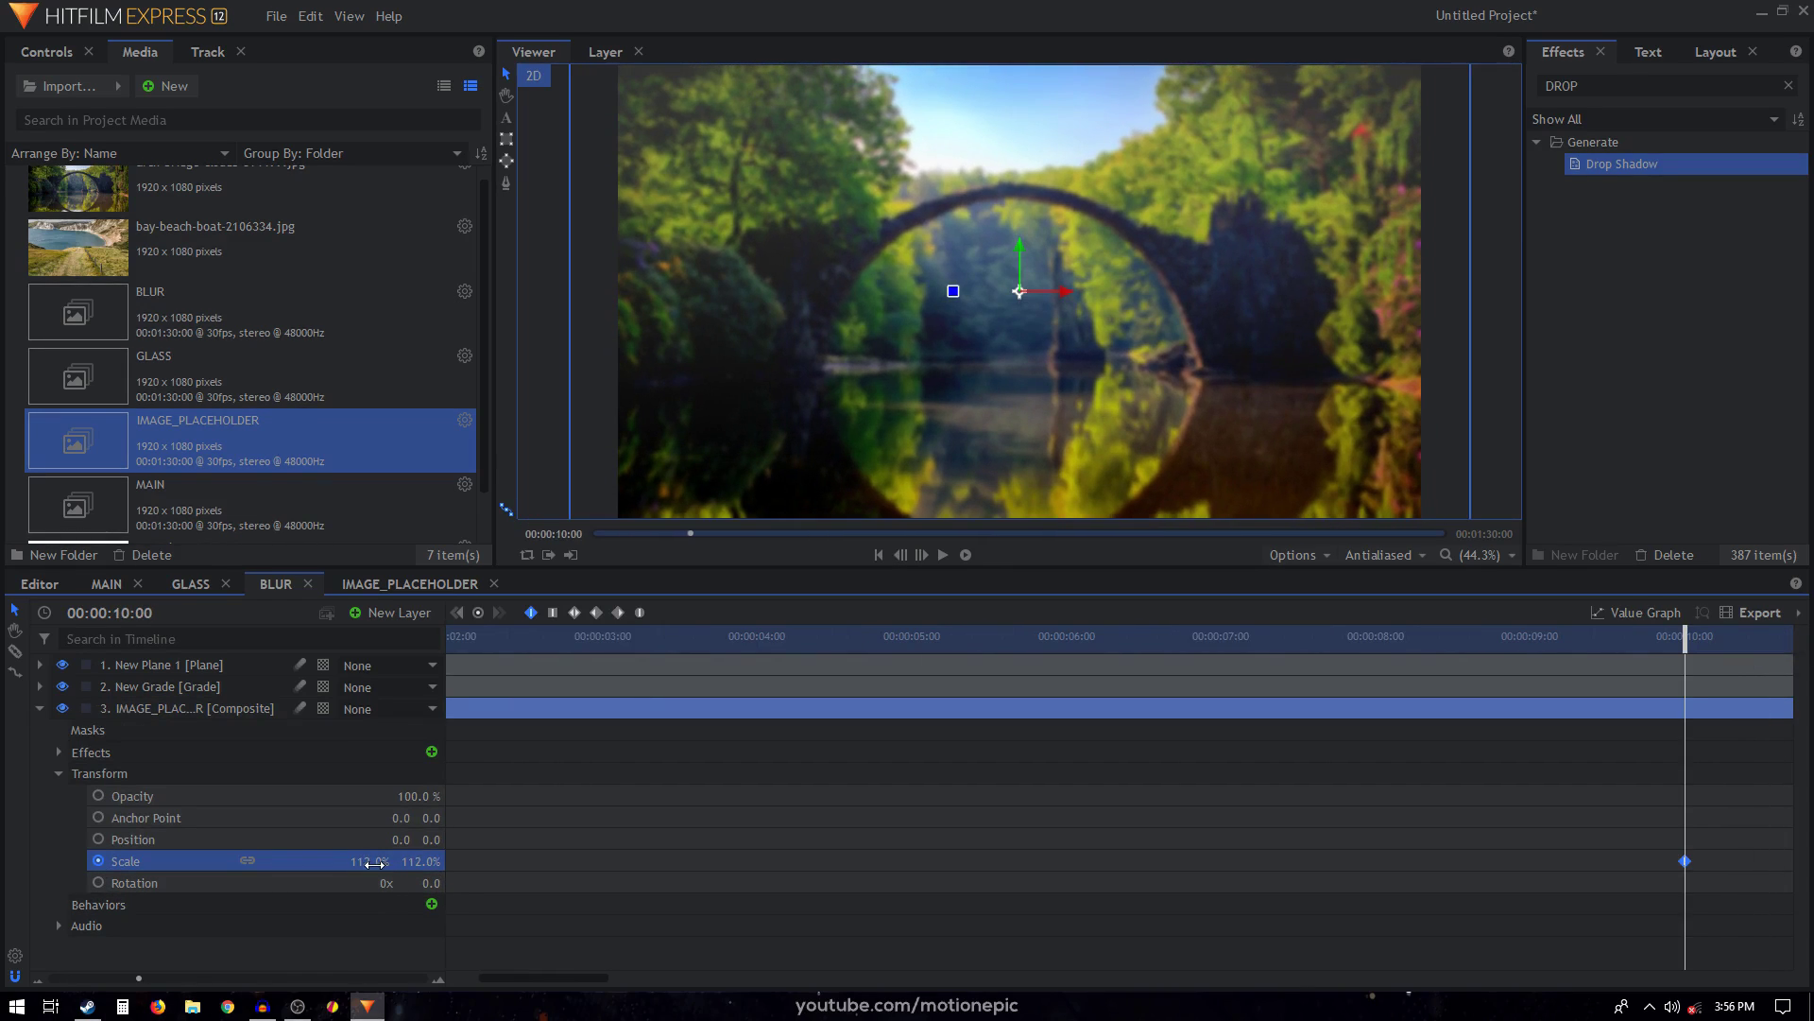
left_click(106, 584)
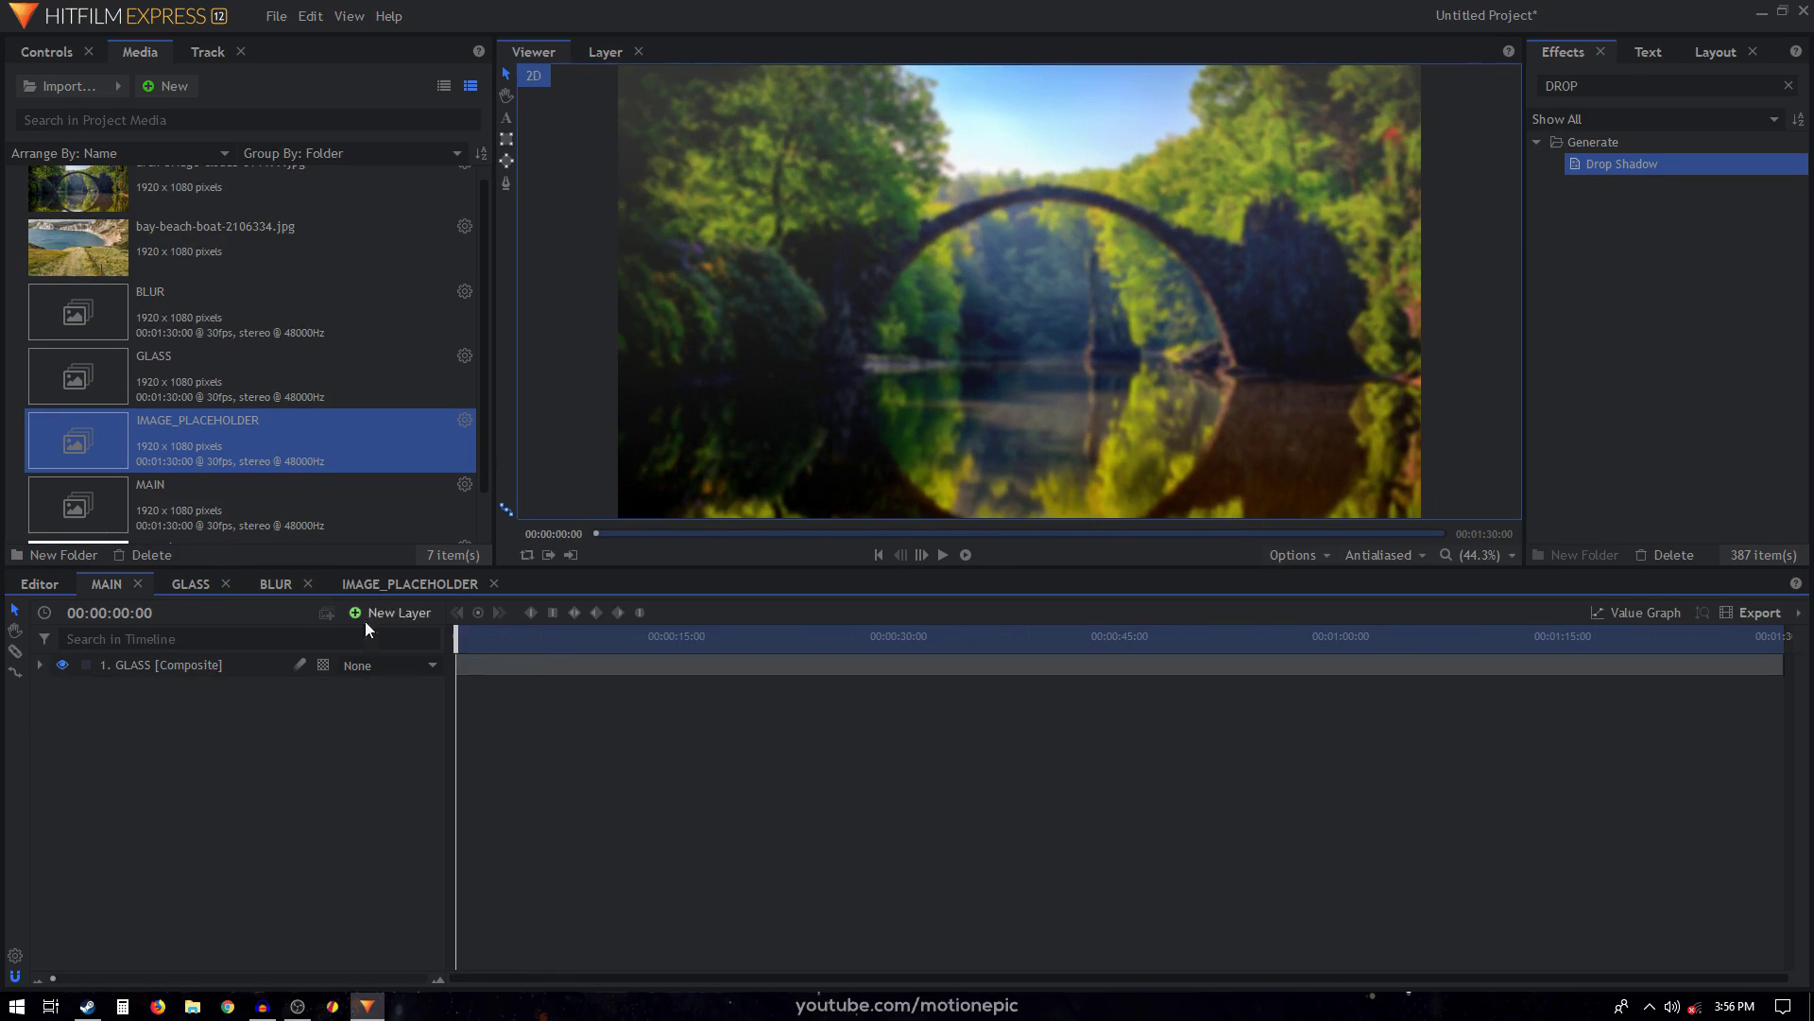
Delete the IMAGE_PLACEHOLDER layer from the GLASS comp.
left_click(178, 586)
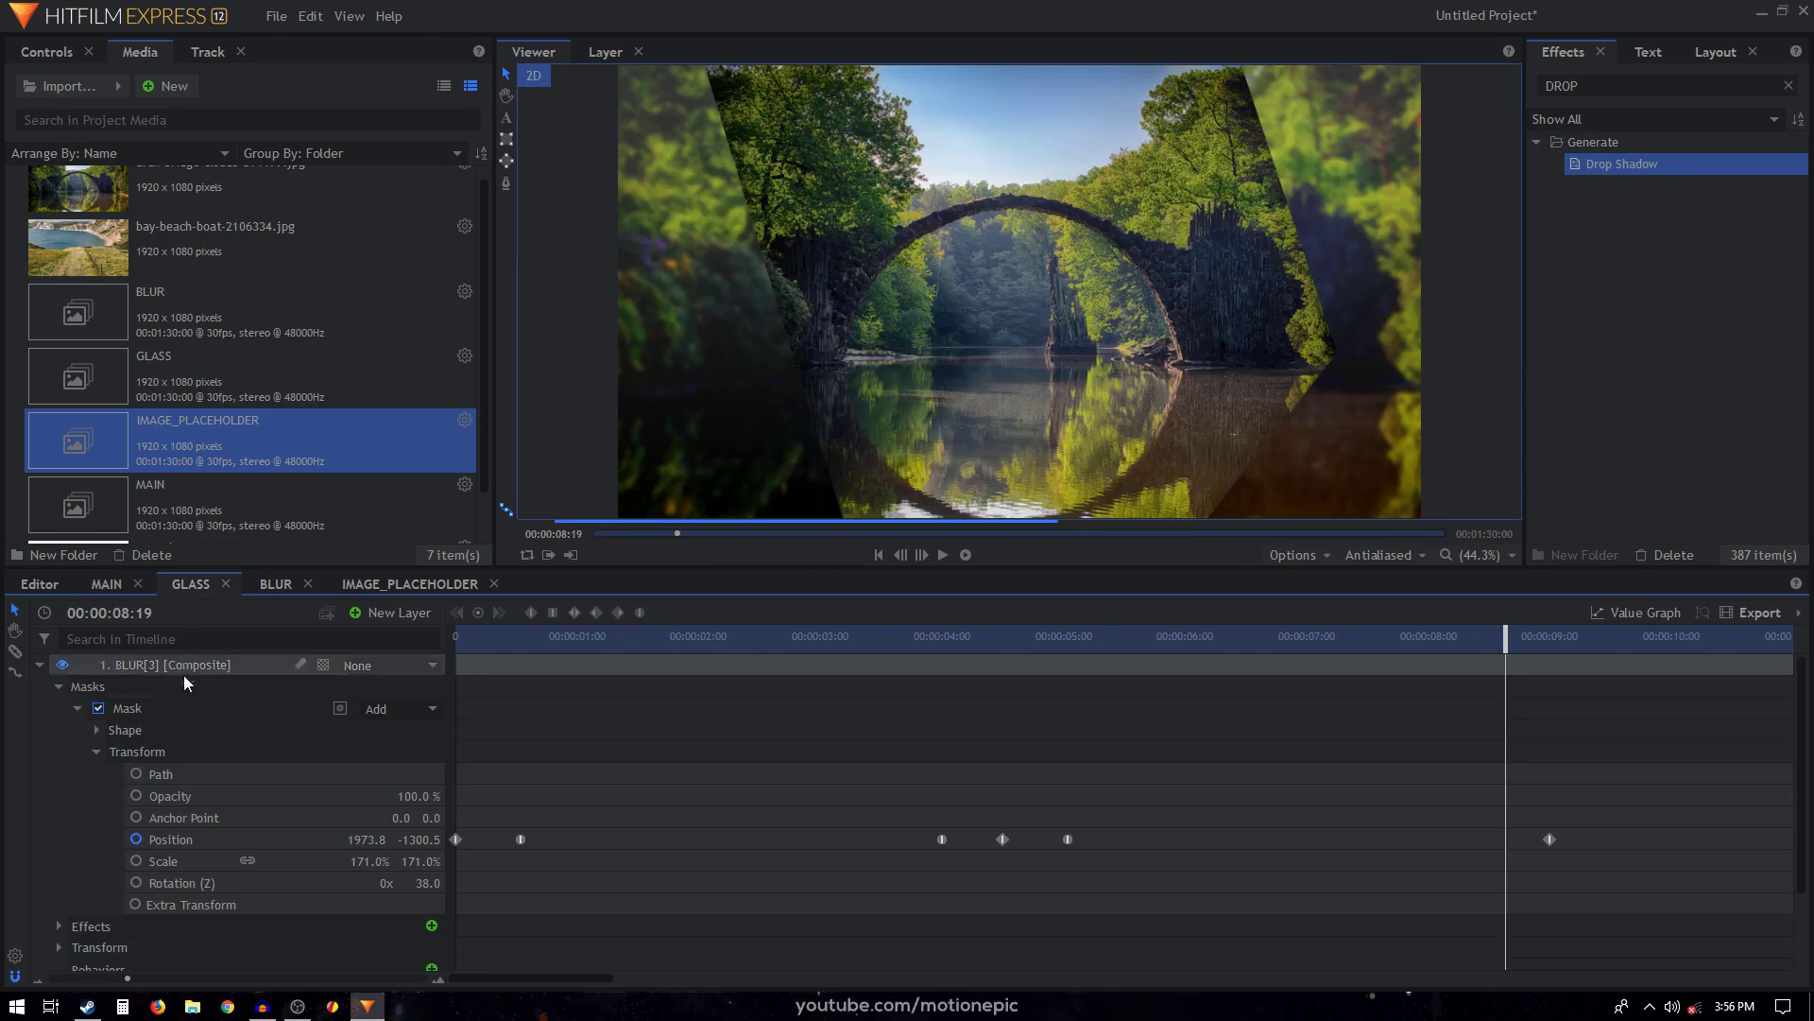
left_click(41, 666)
left_click(159, 738)
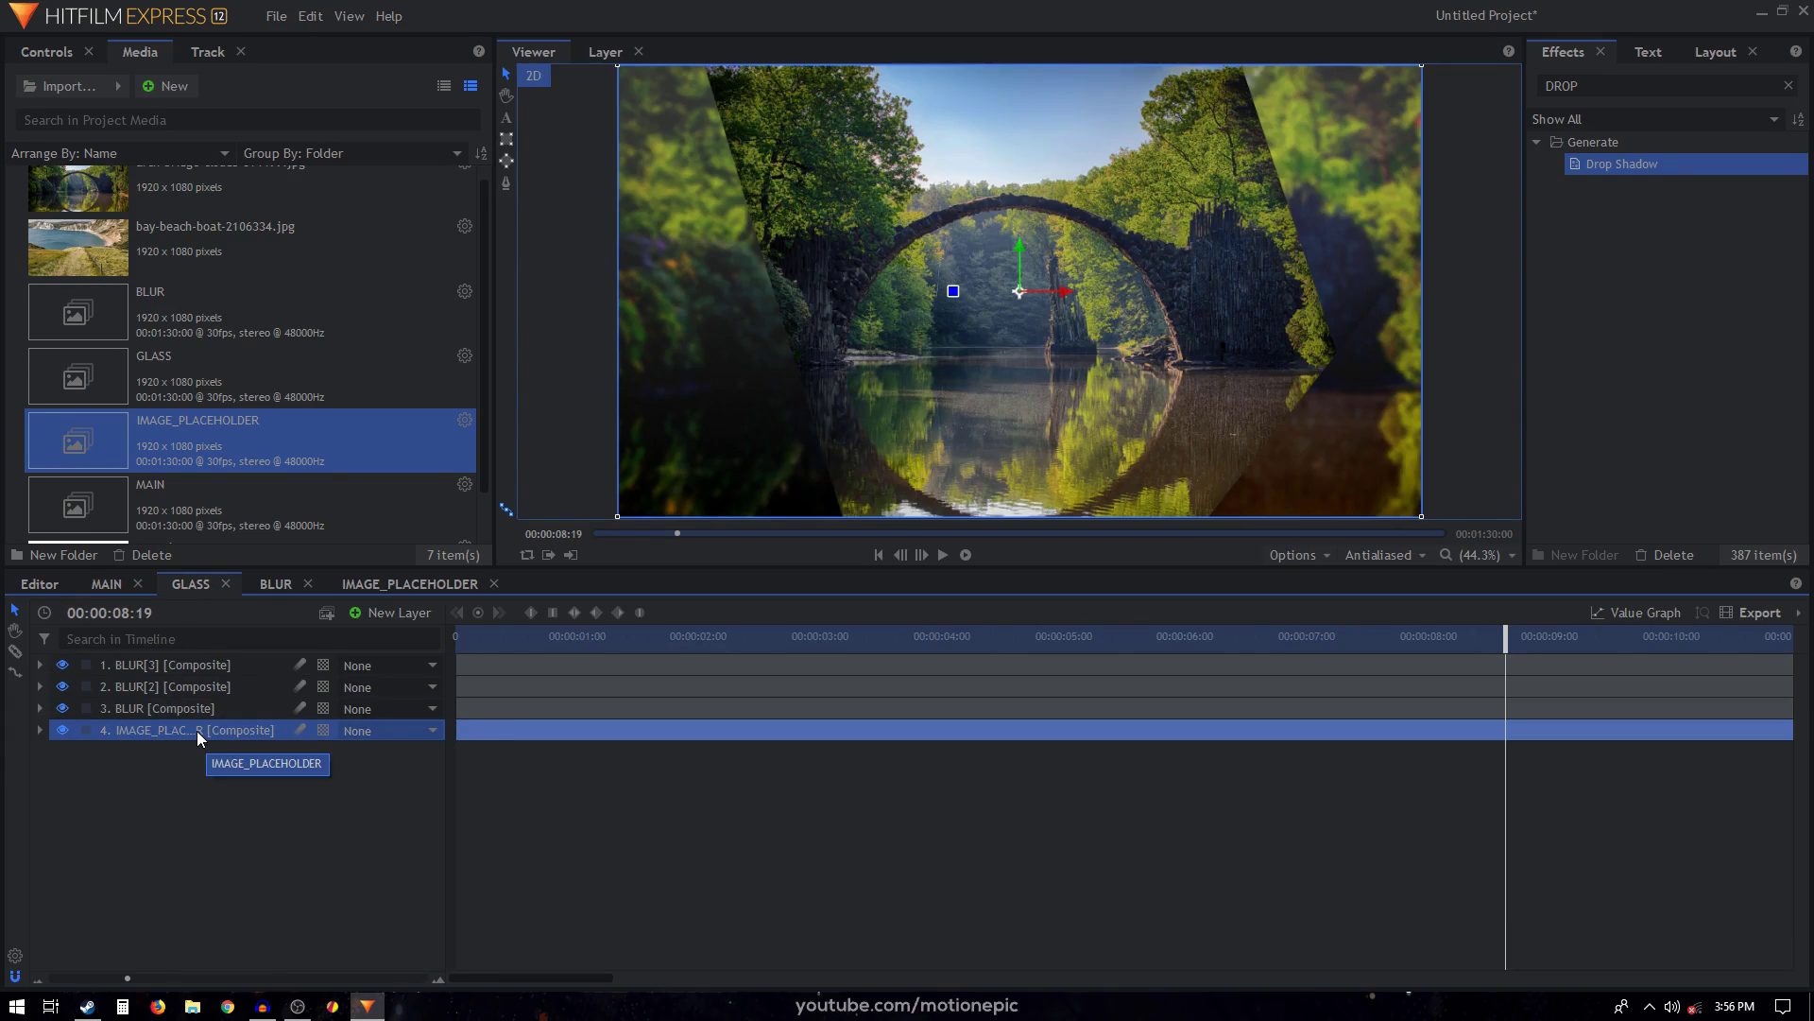
key("Delete")
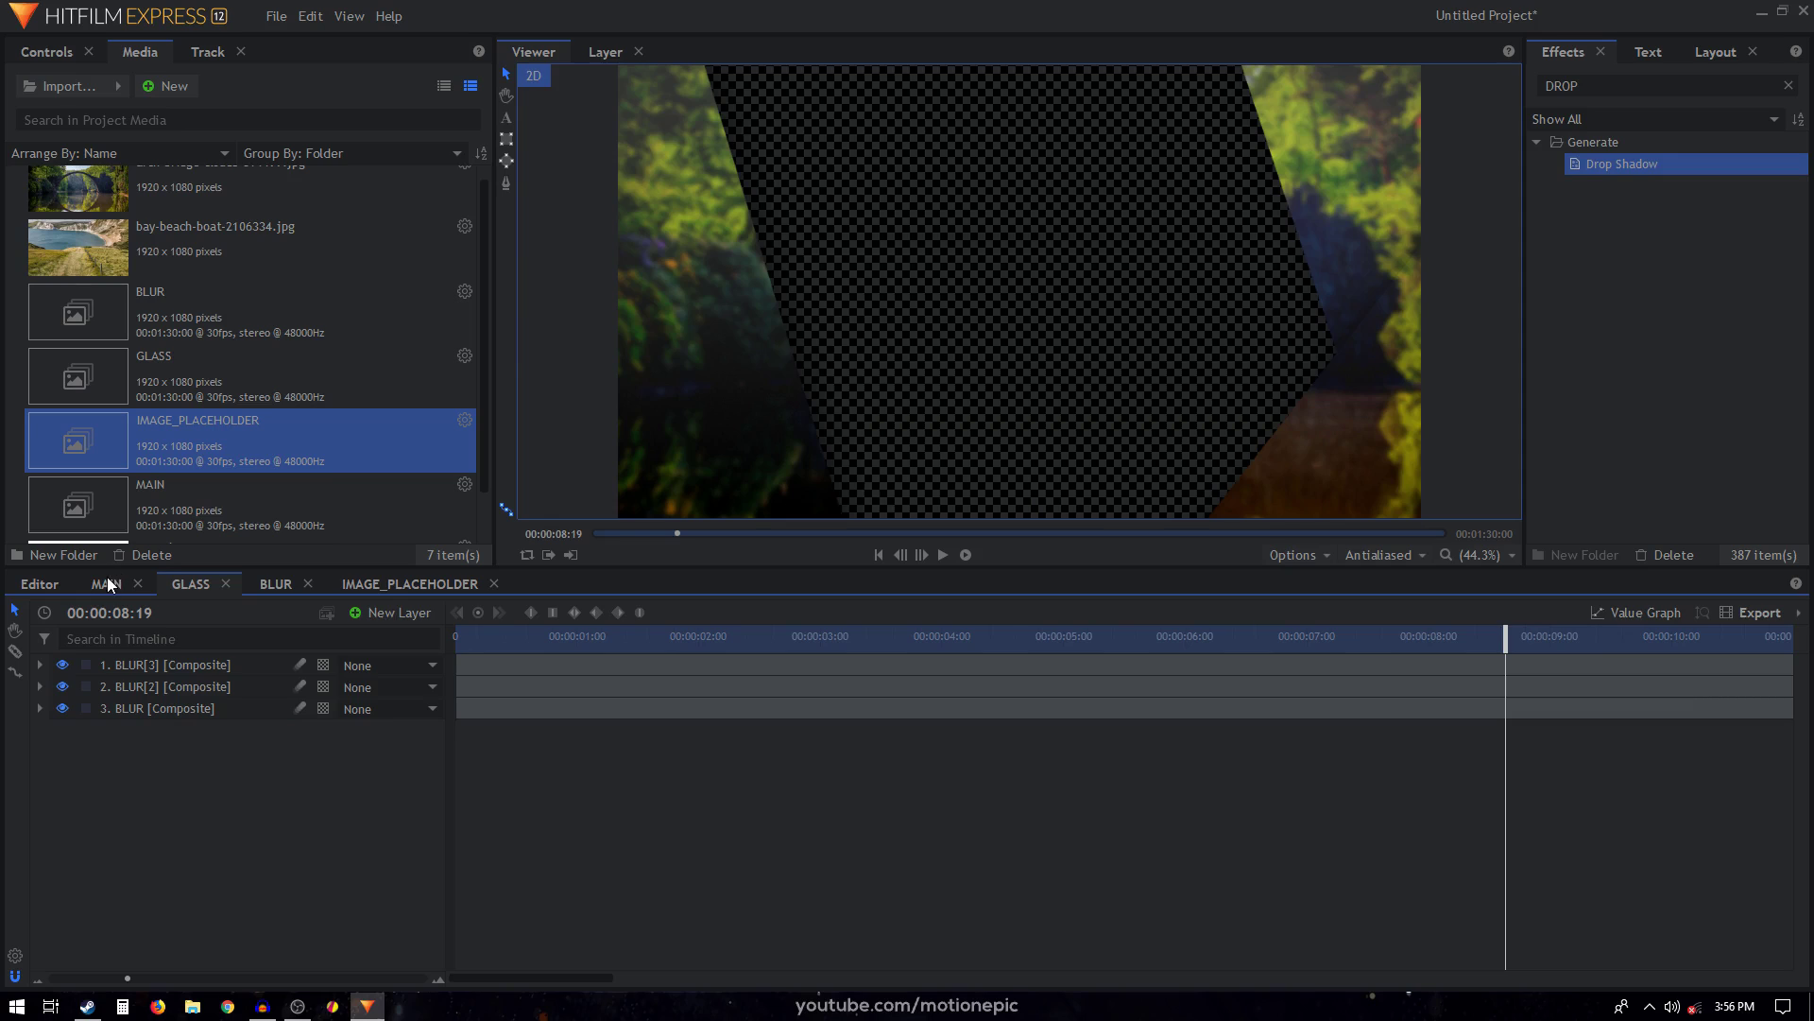
Place IMAGE_PLACEHOLDER beneath GLASS in MAIN and preview the glass wipe.
left_click(108, 584)
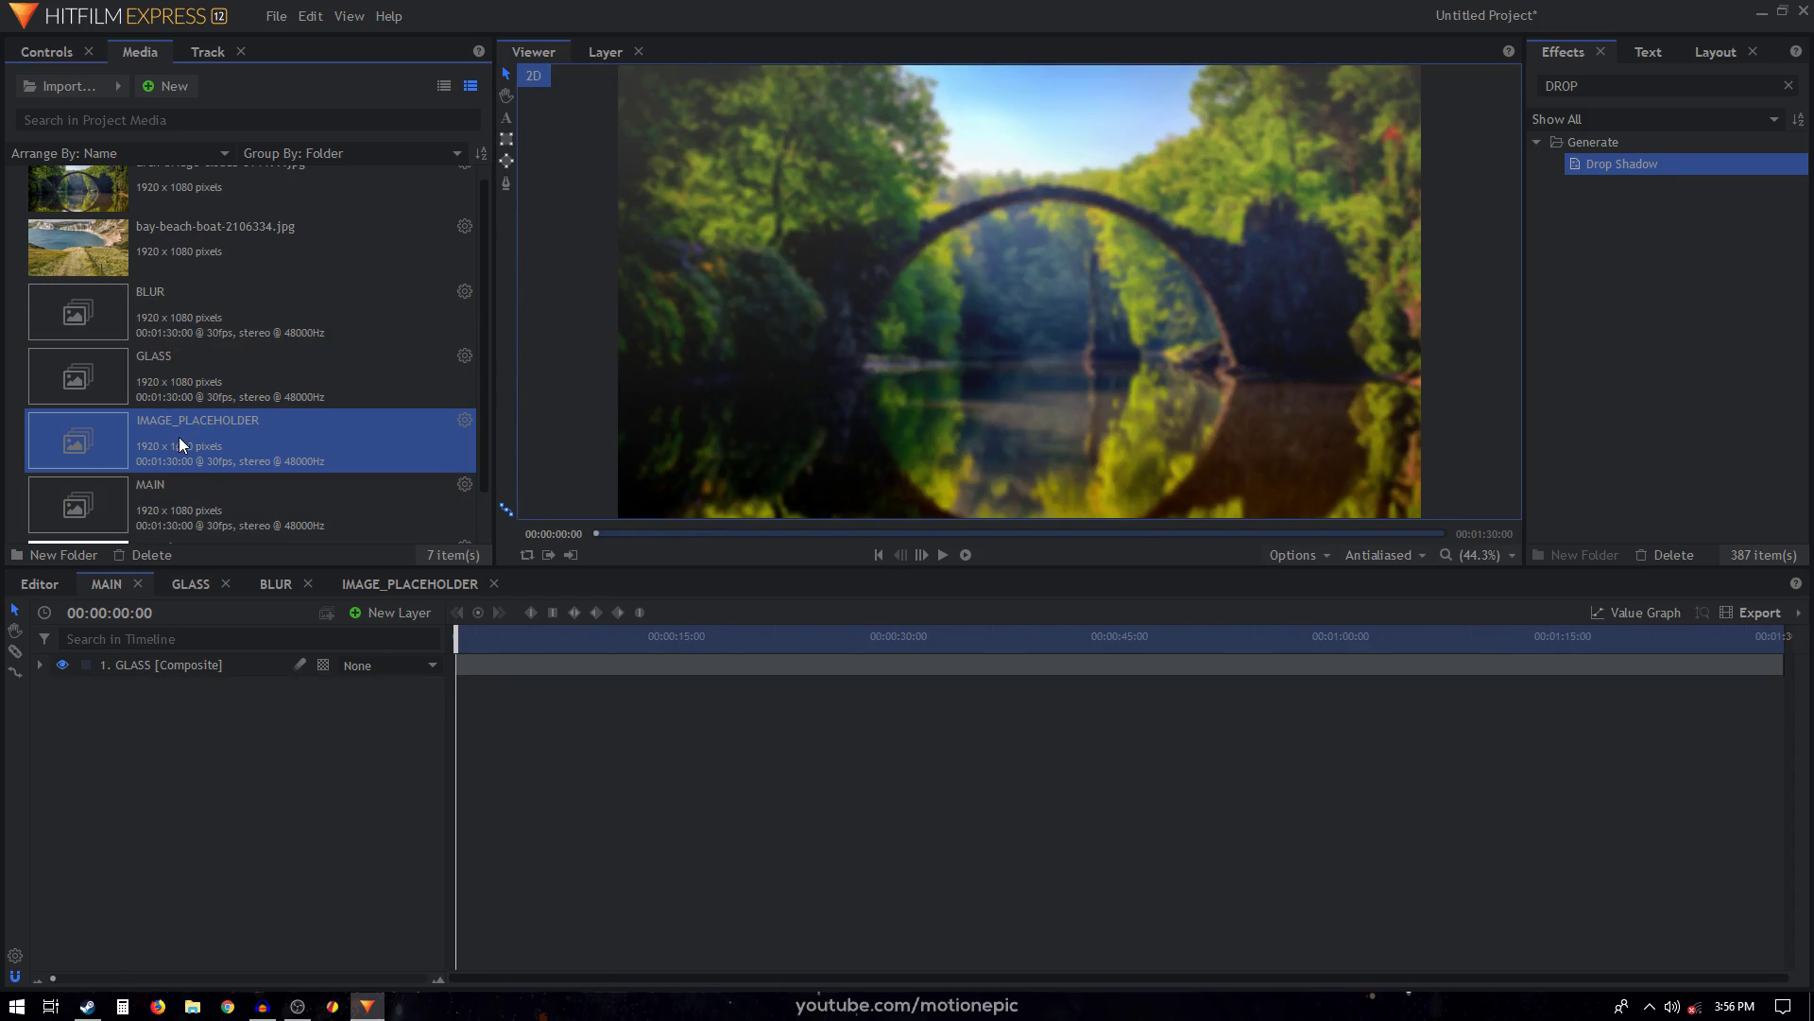
left_click_drag(179, 436, 185, 721)
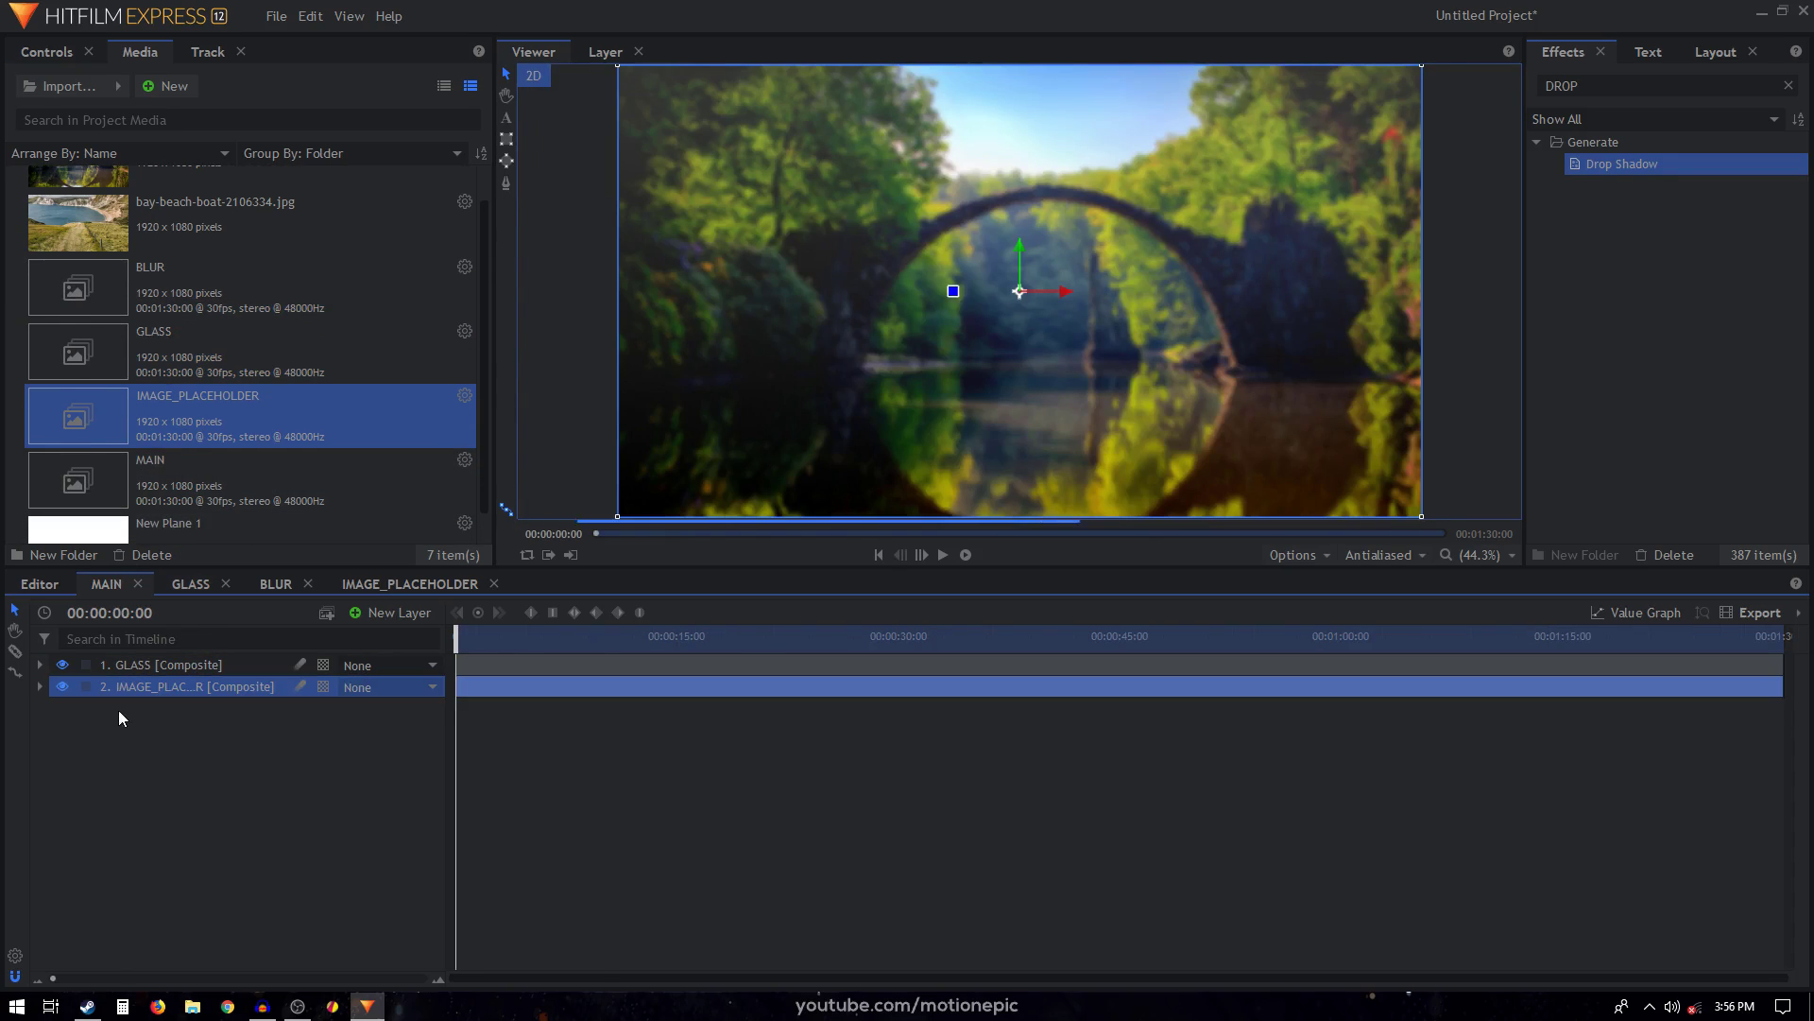
left_click(293, 768)
key("space")
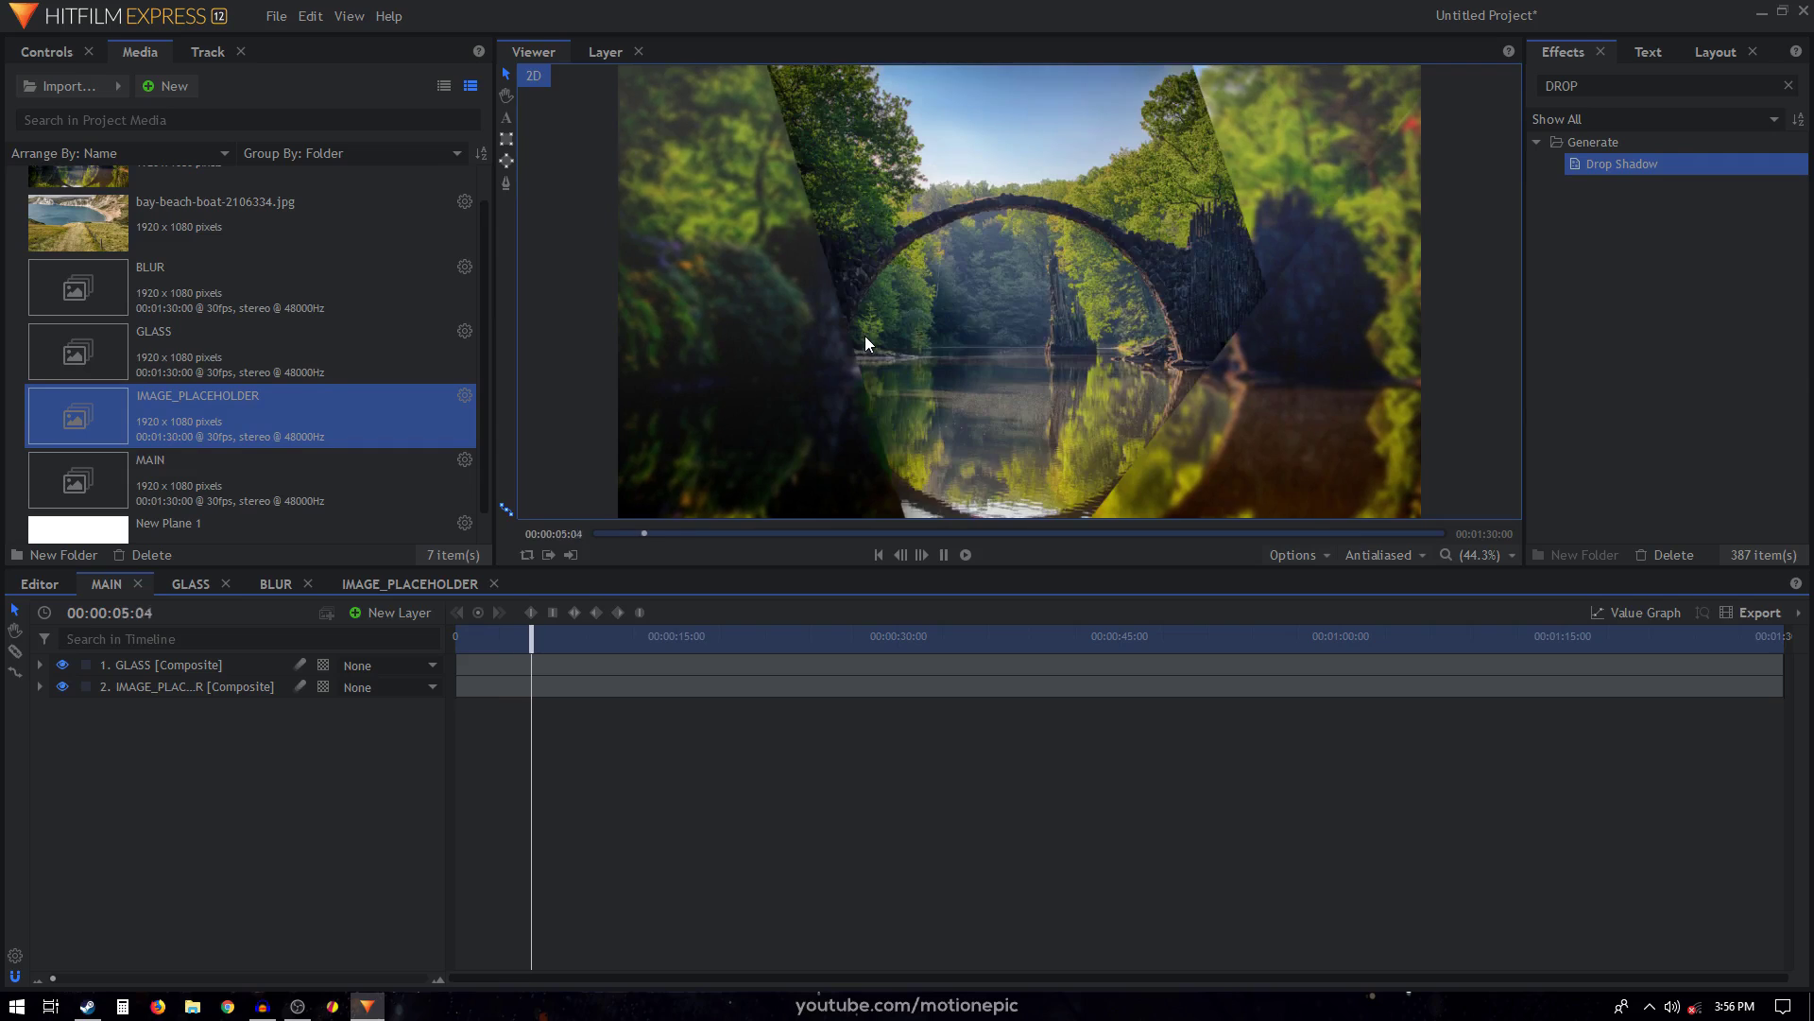
left_click_drag(554, 637, 523, 637)
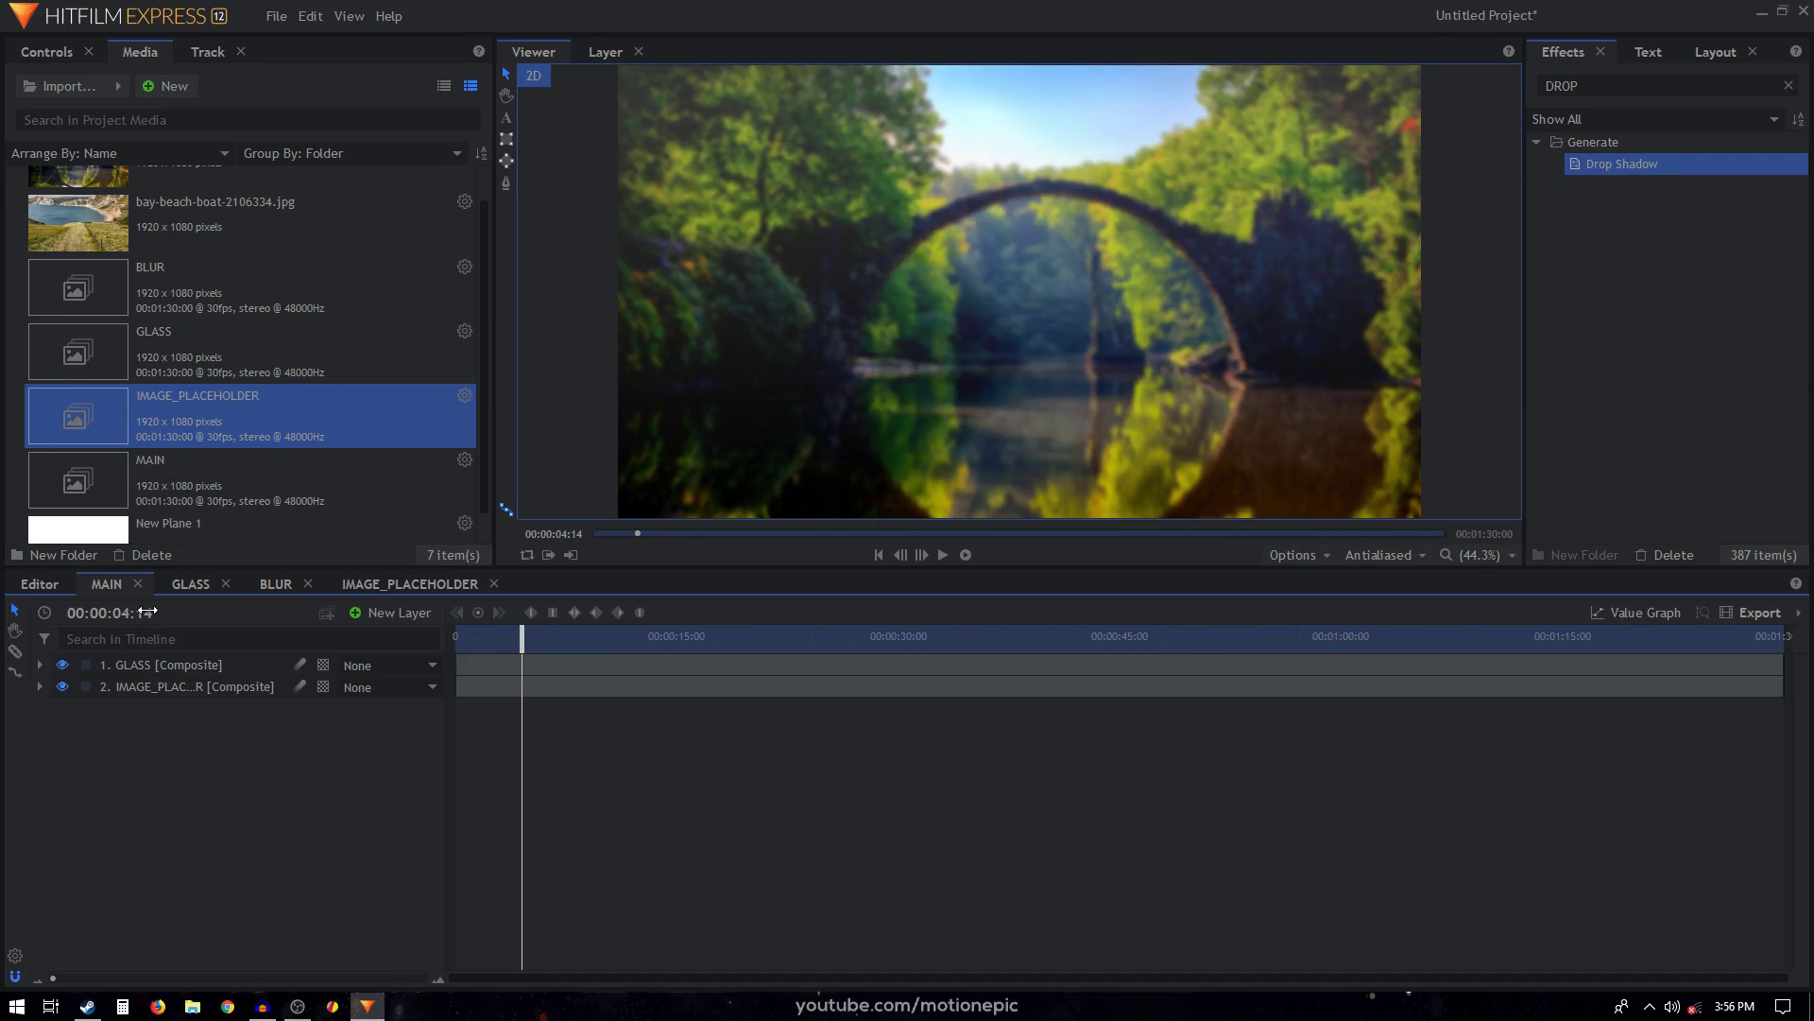
key("Left")
key("Left")
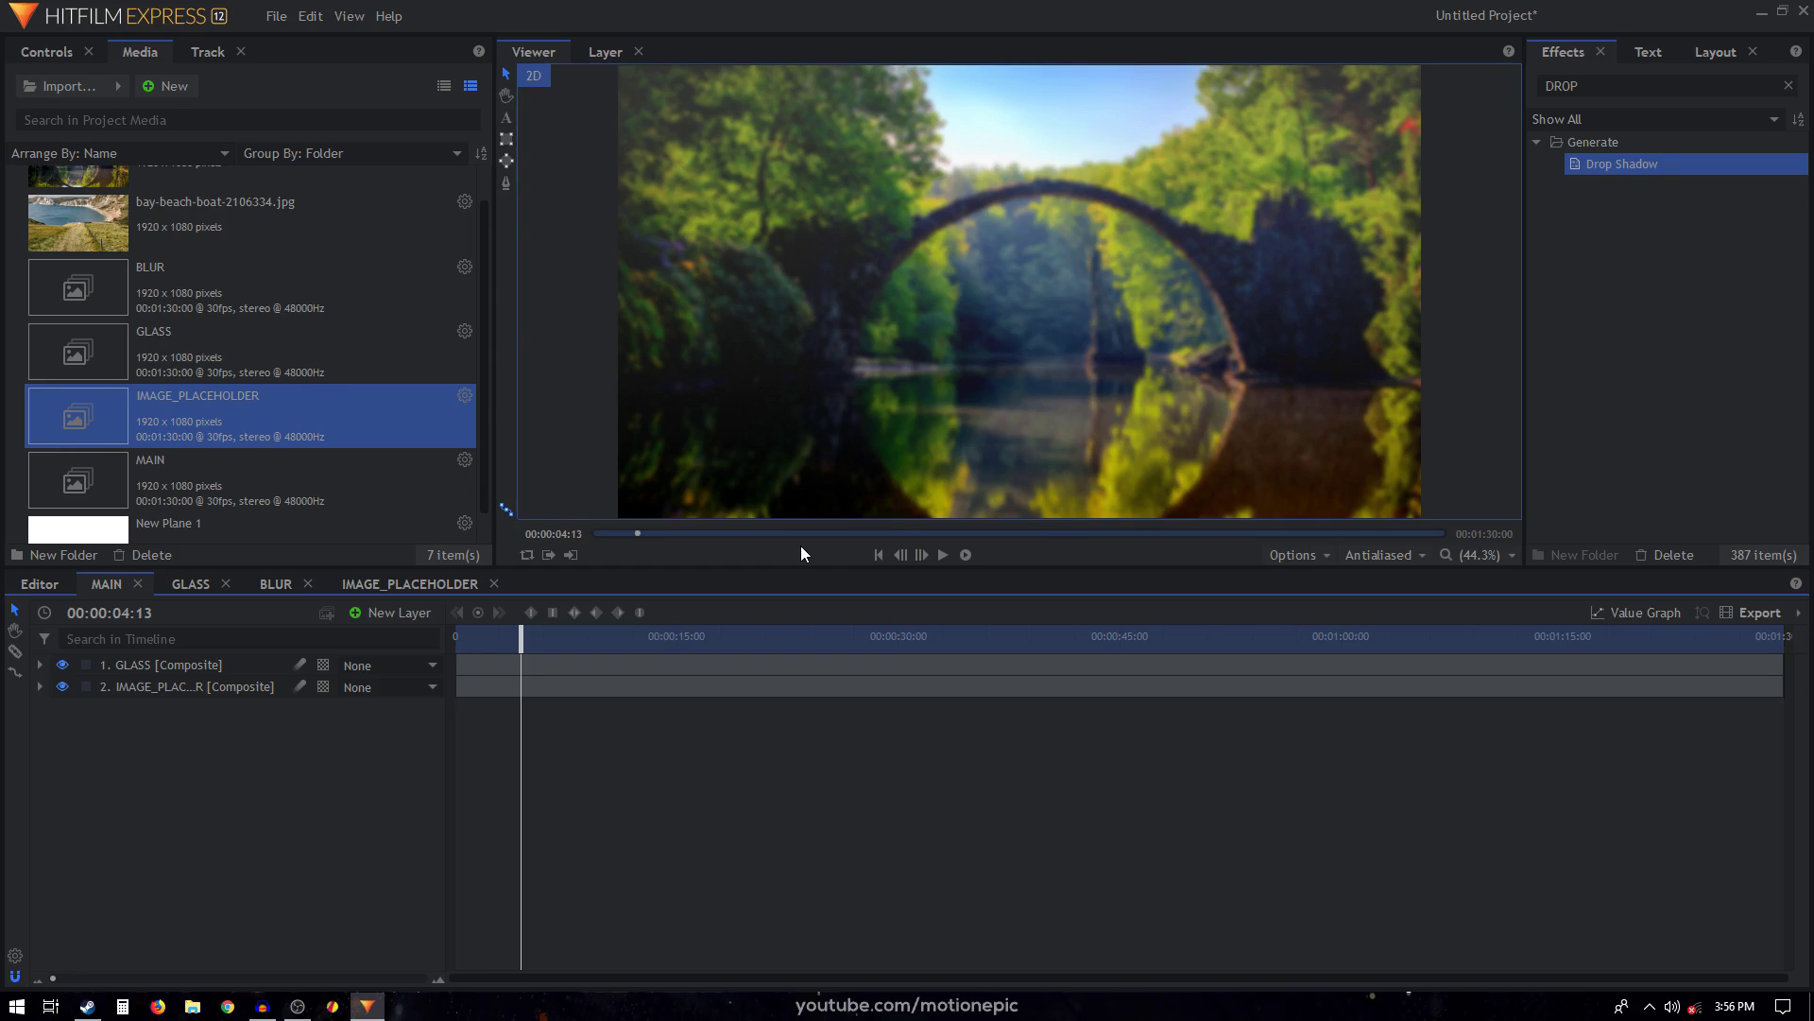
key("Right")
key("Right")
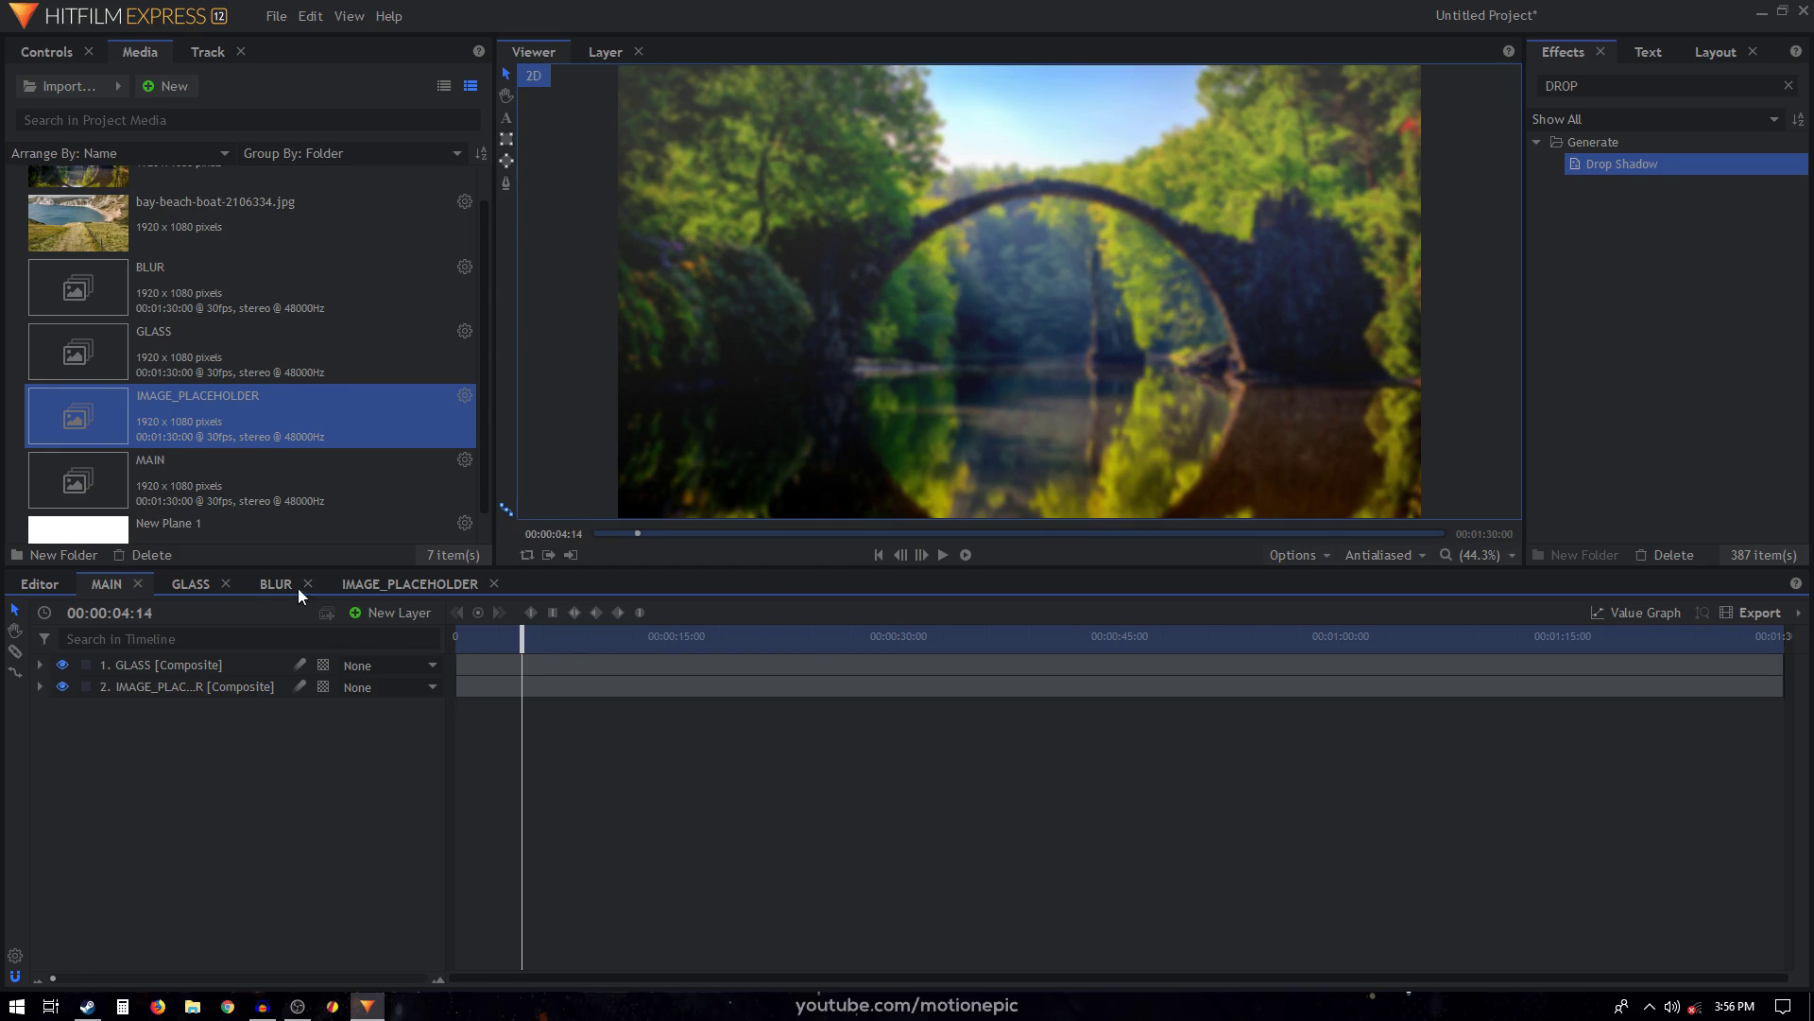
left_click(383, 590)
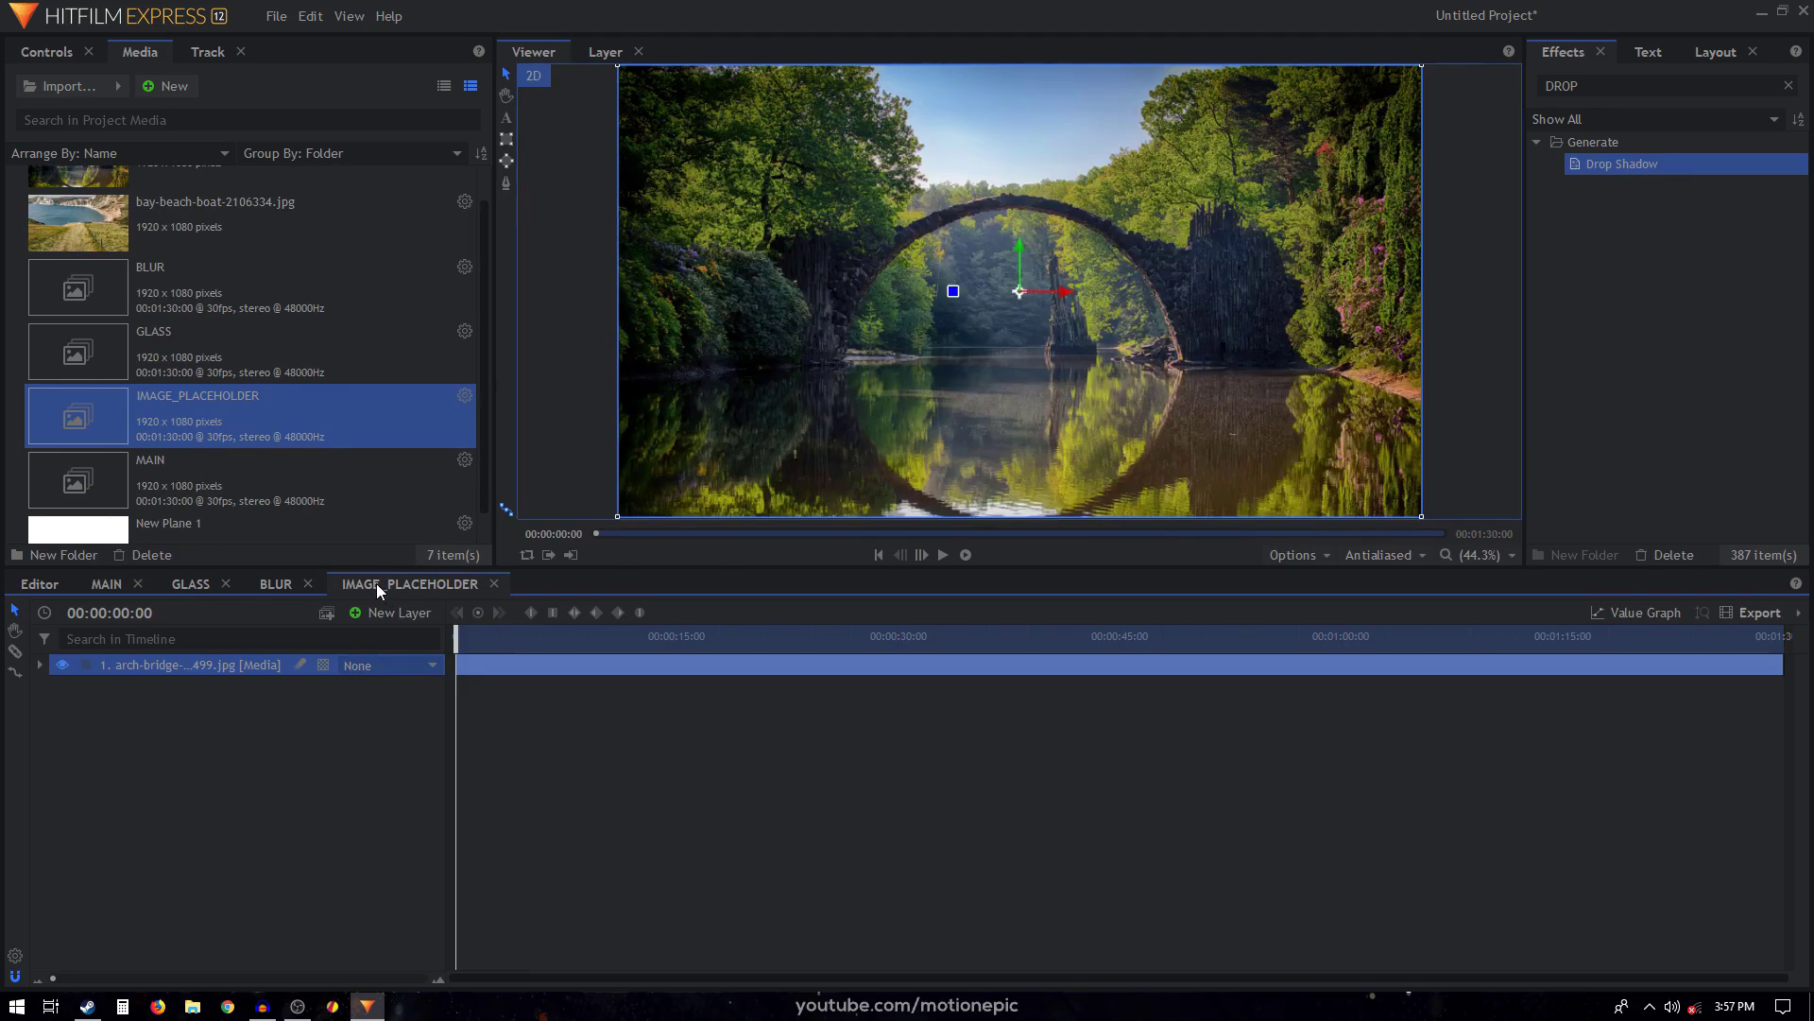
Add bay-beach-boat-2106334.jpg as the top layer above the arch bridge, starting at 00:00:04:14.
scroll(138, 255, "up", 1)
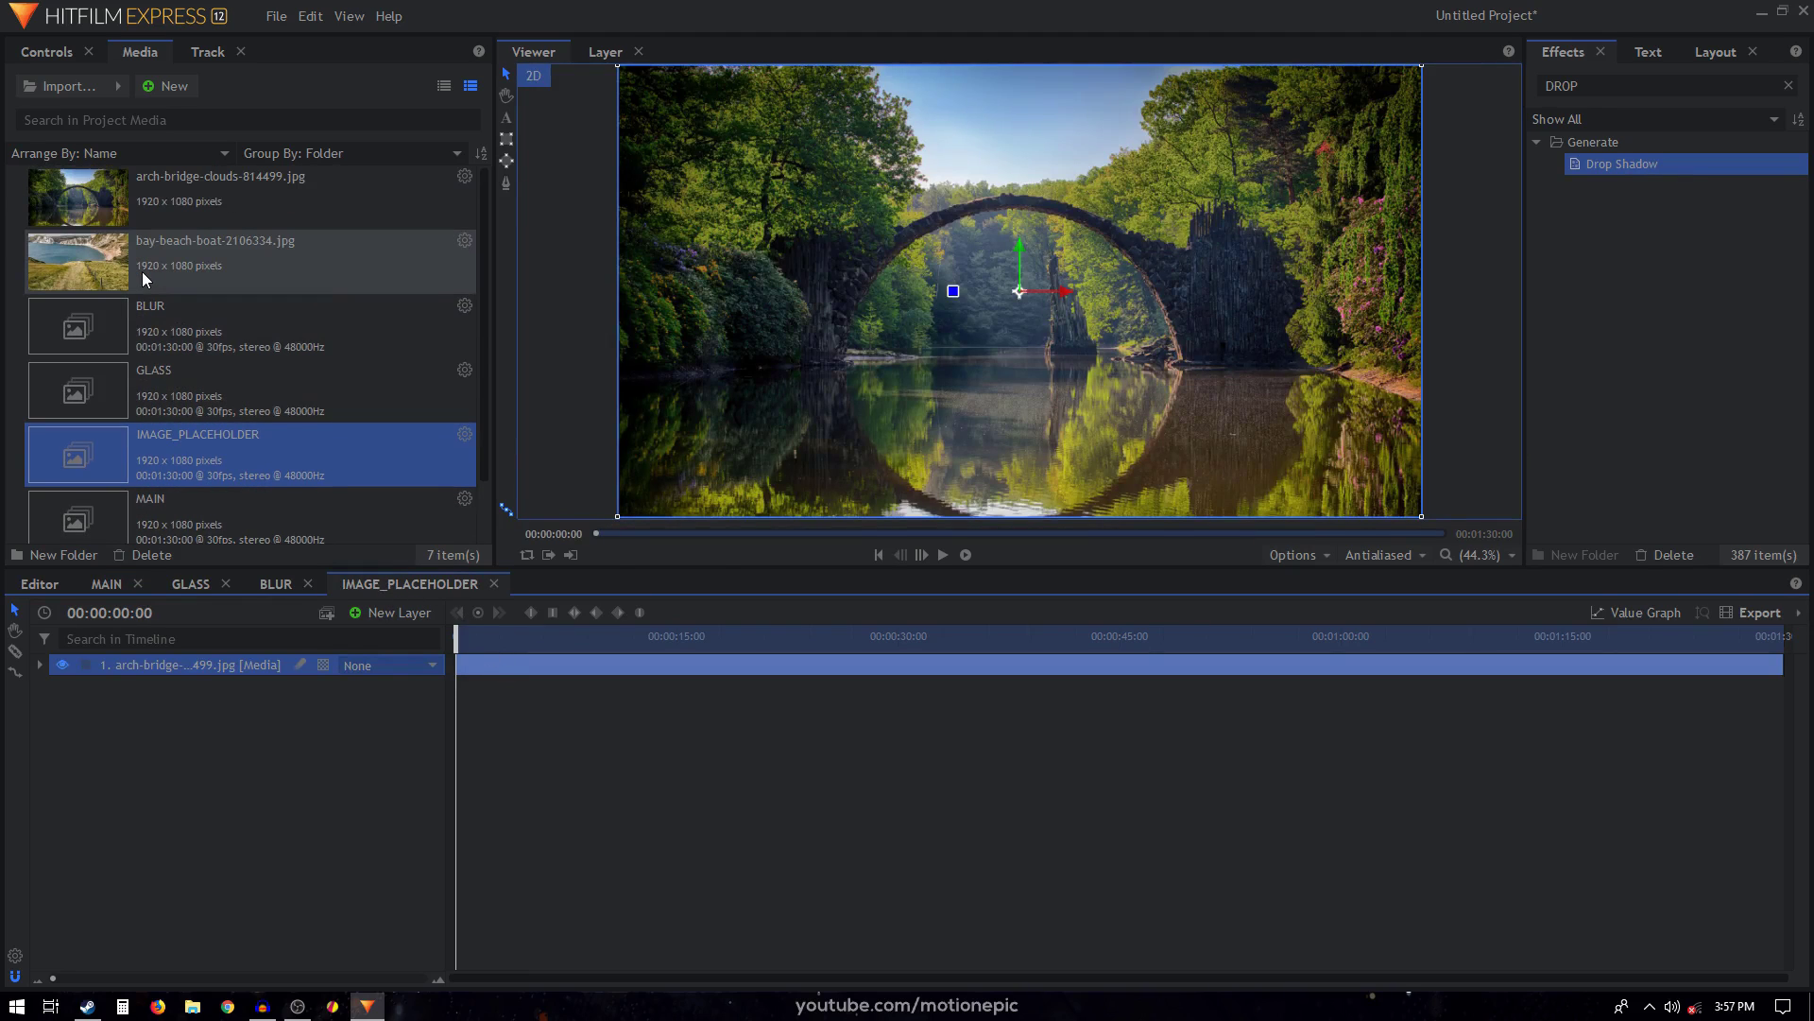
left_click_drag(142, 270, 166, 660)
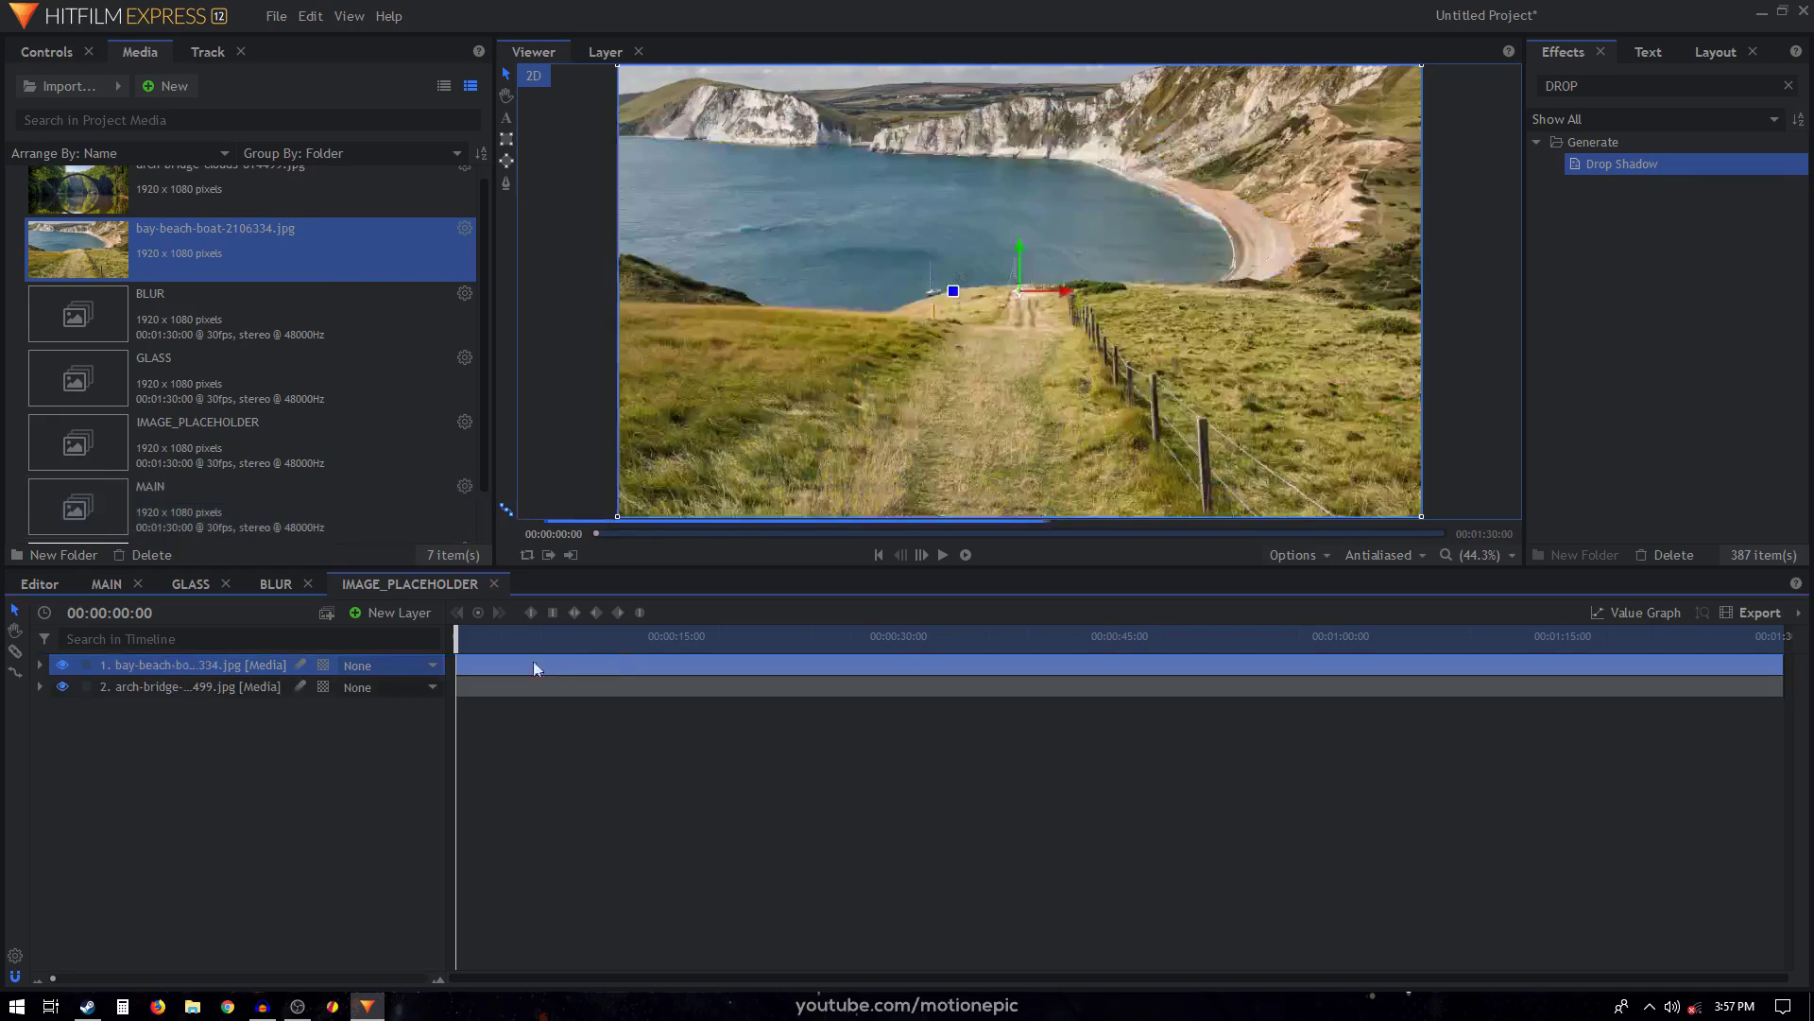
left_click_drag(56, 984, 146, 984)
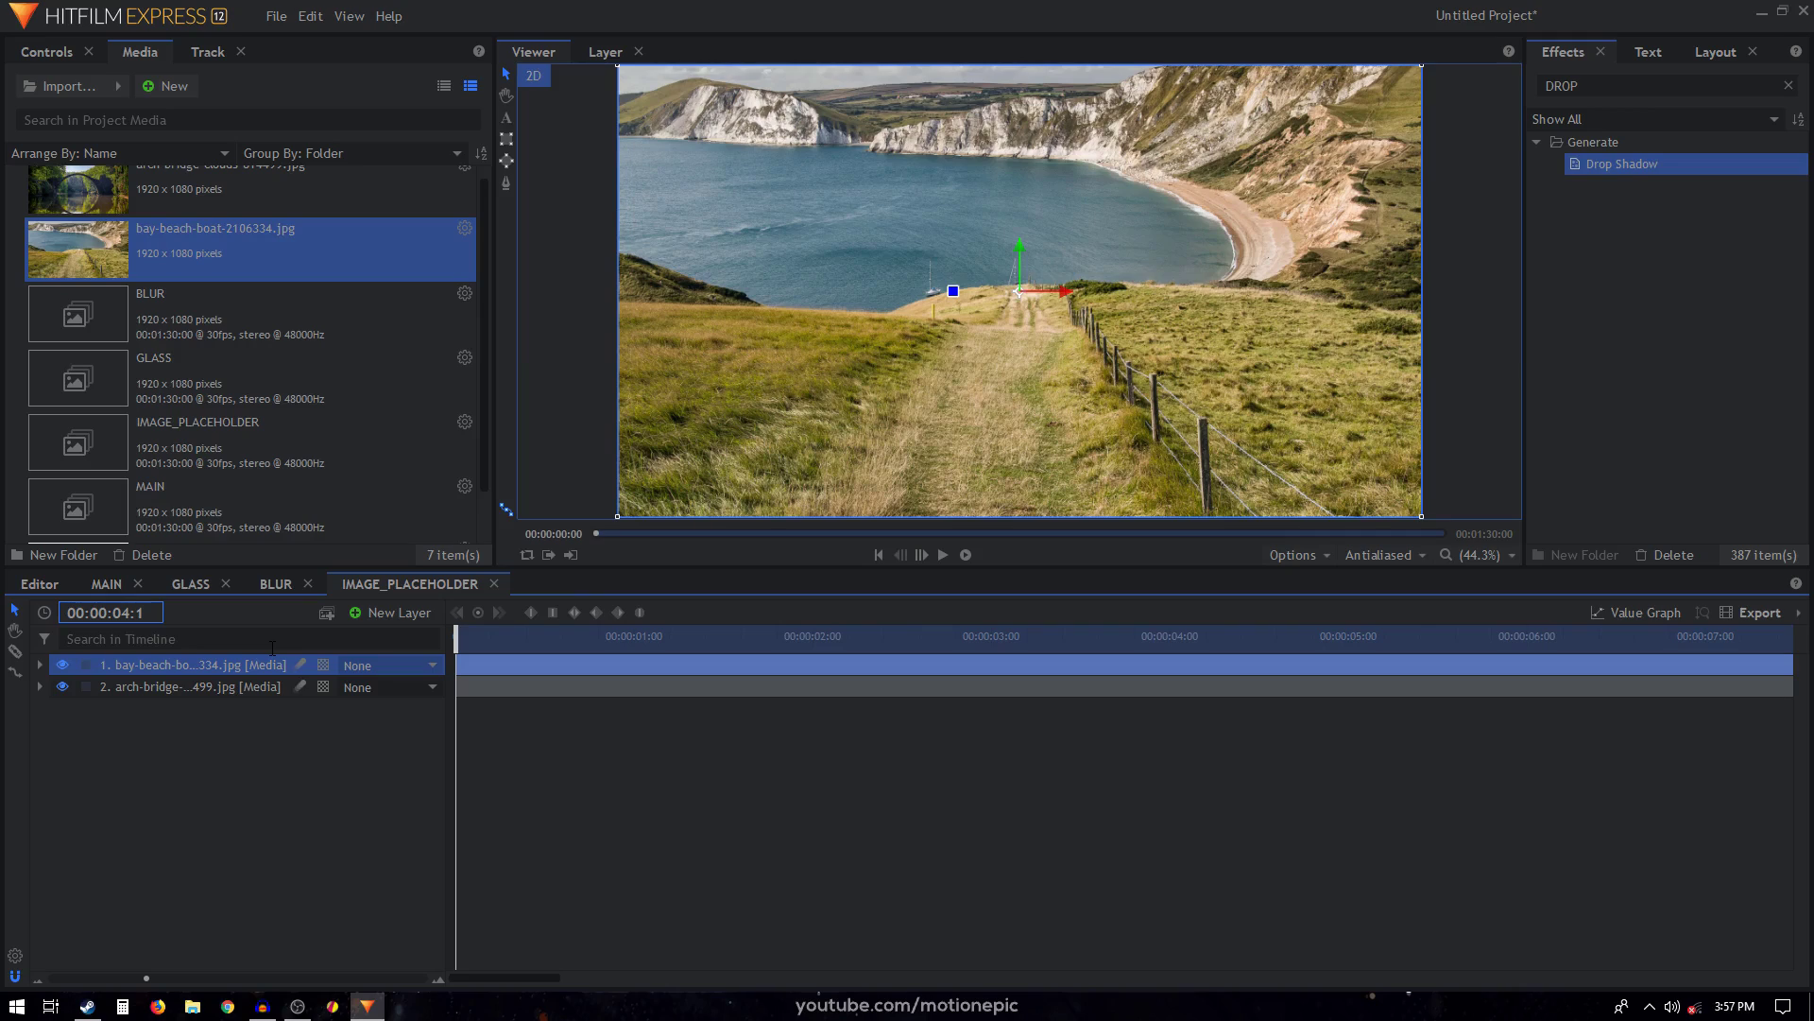
key("Return")
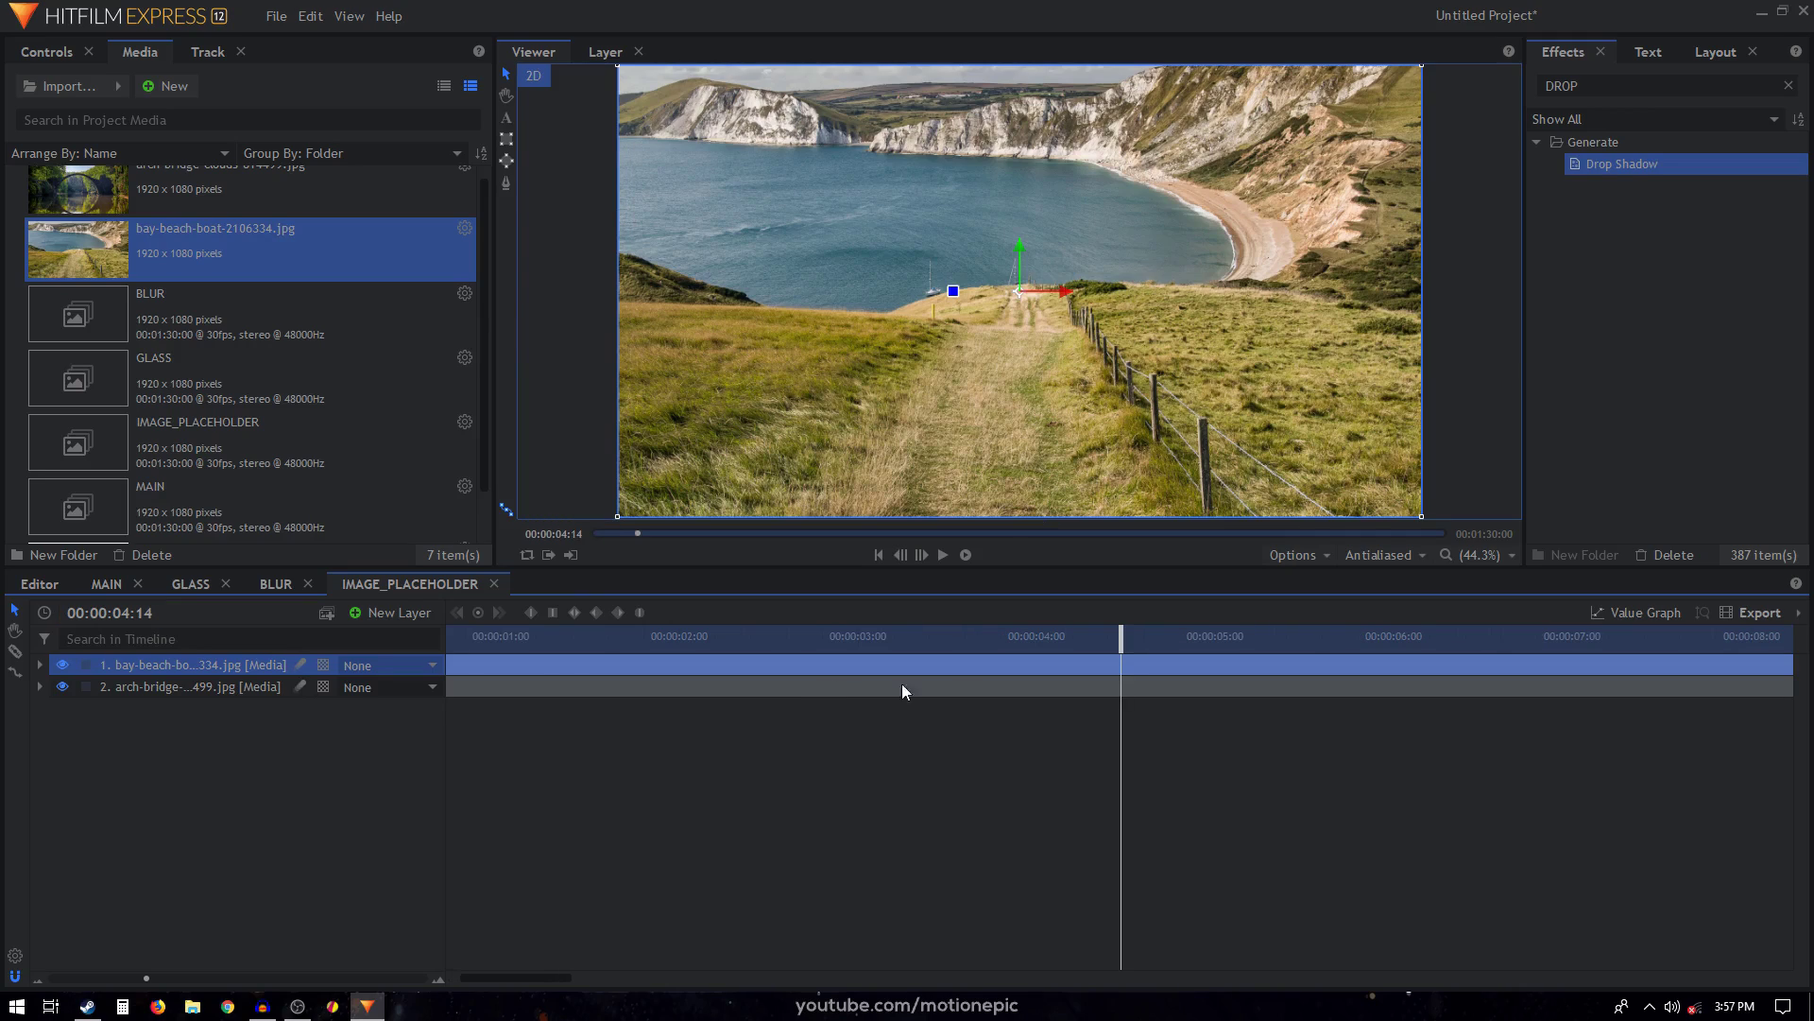
left_click_drag(473, 671, 1276, 679)
left_click_drag(145, 983, 85, 980)
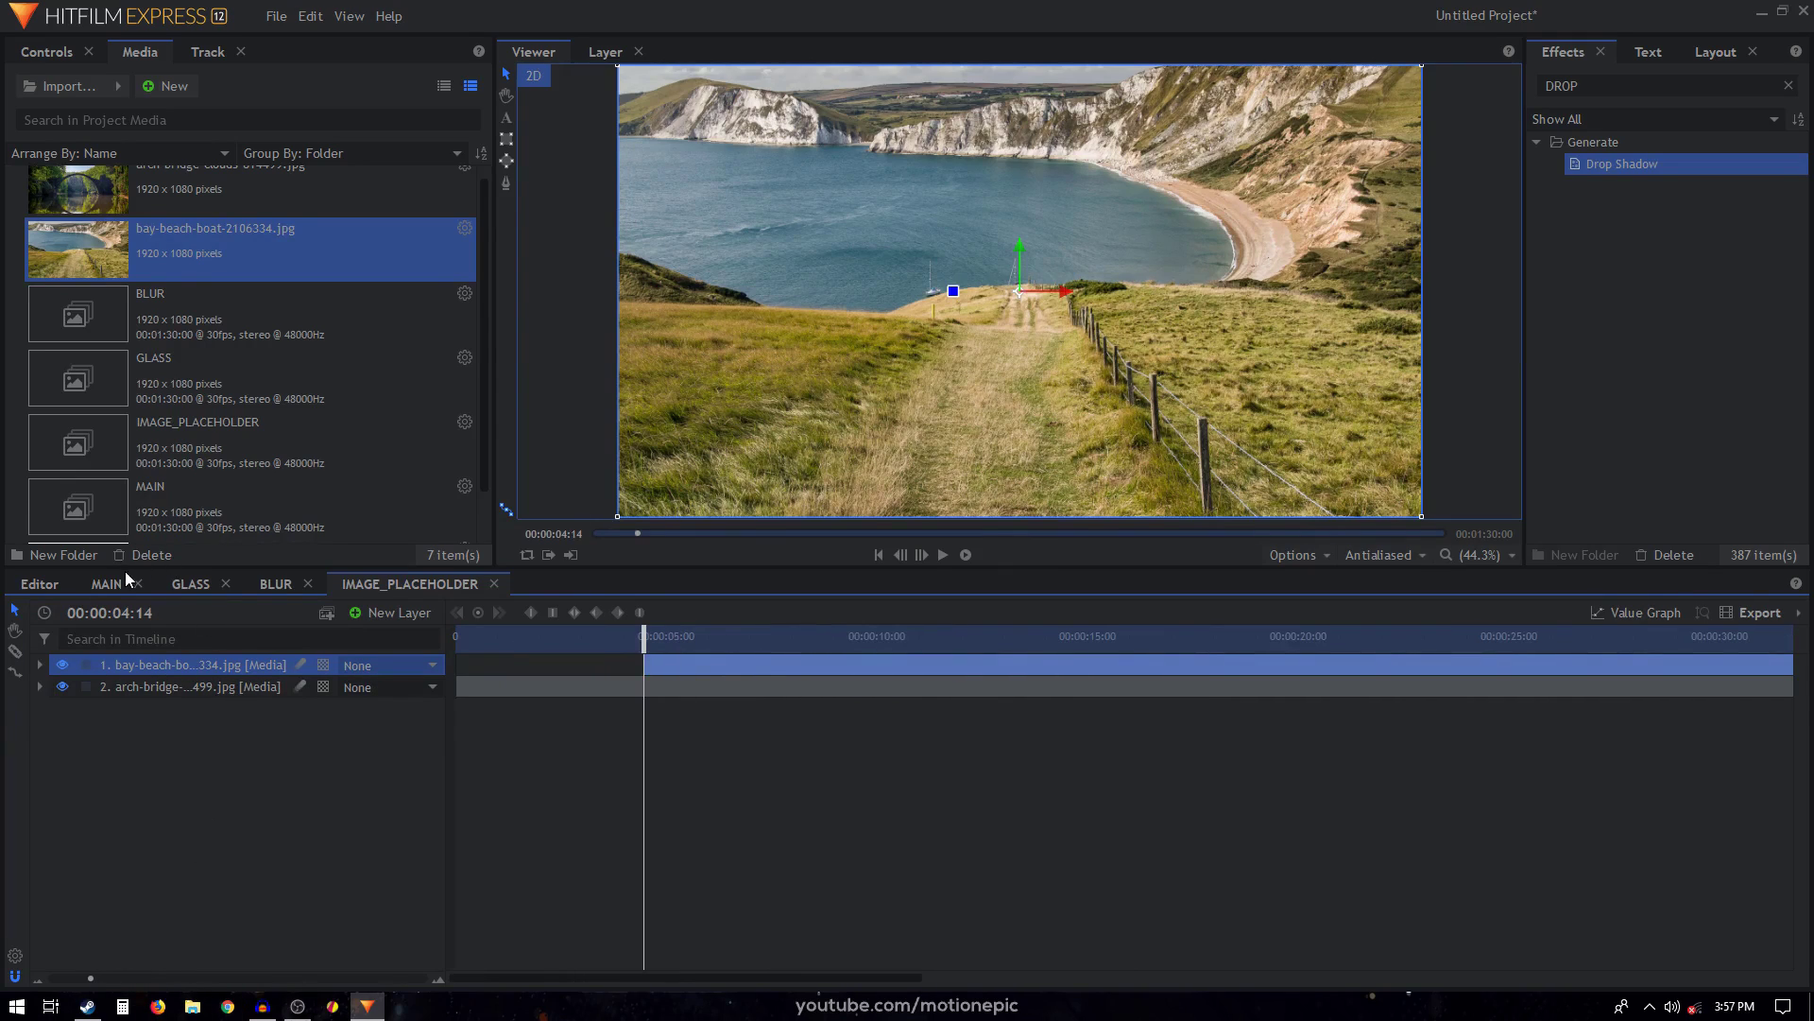
Keyframe the beach layer's opacity from 0% at 00:00:04:14 to 100% at 00:00:04:24.
left_click(40, 664)
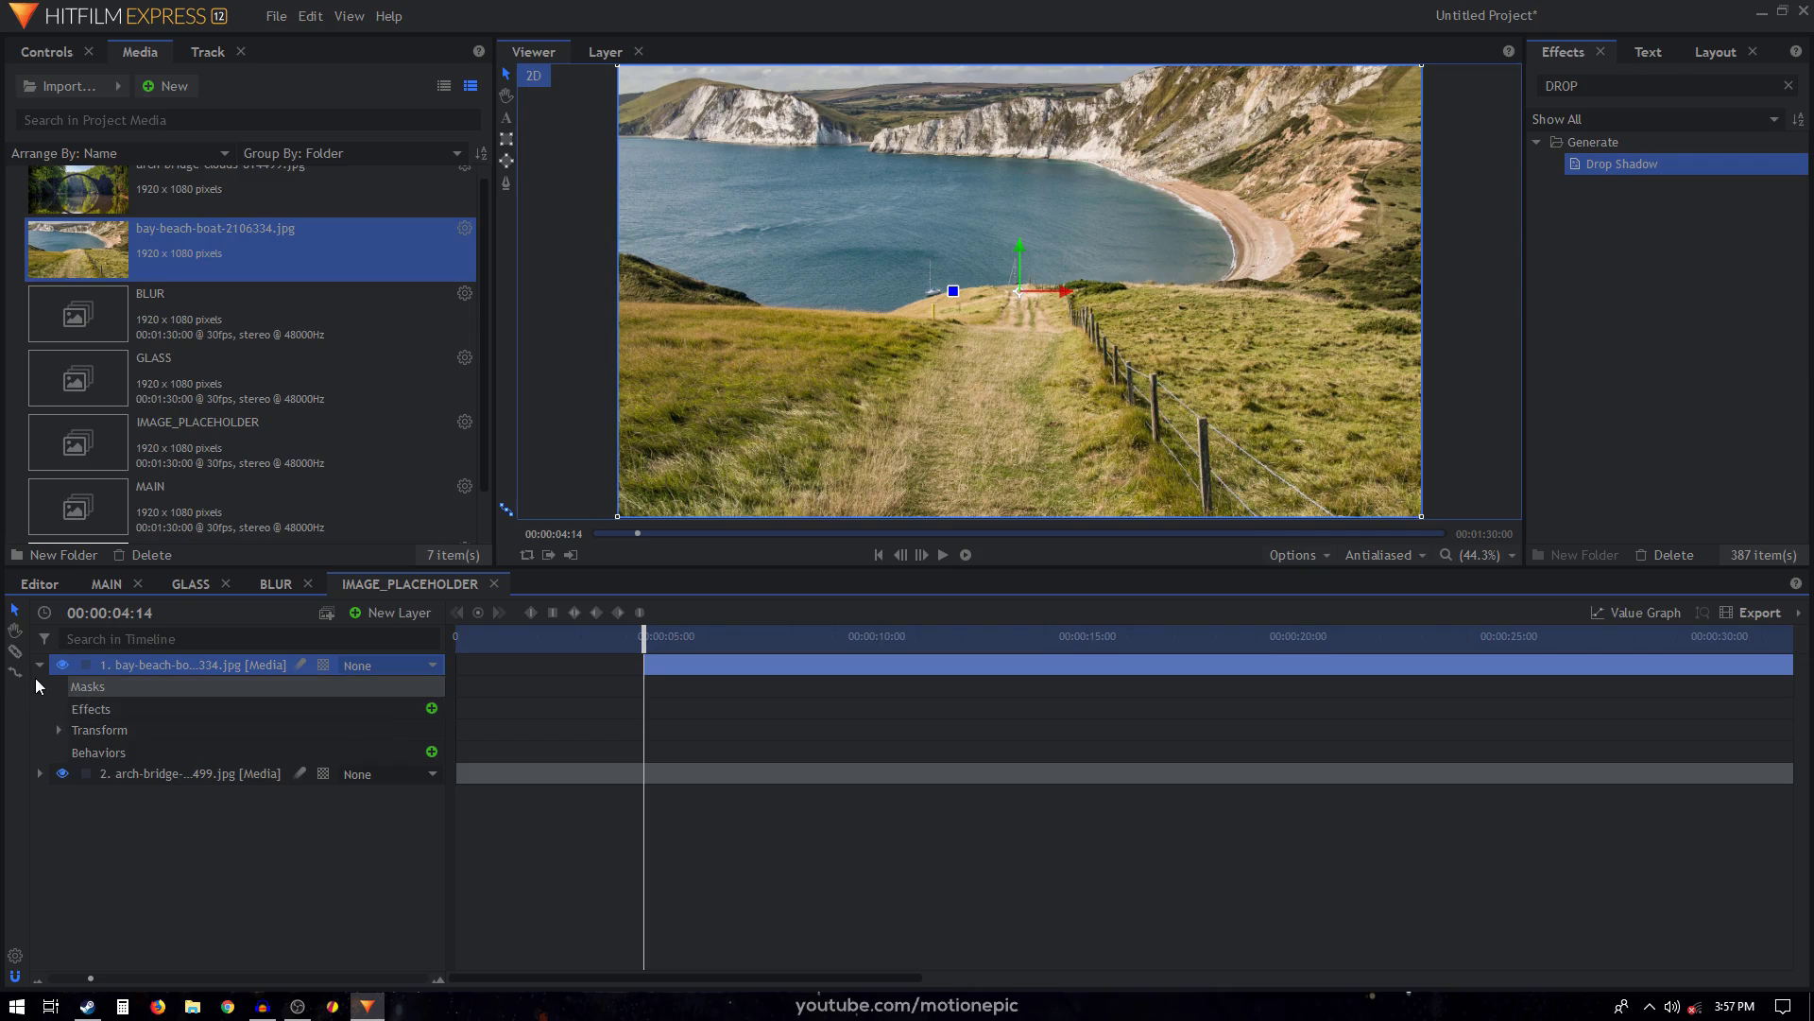
left_click(60, 730)
left_click(98, 752)
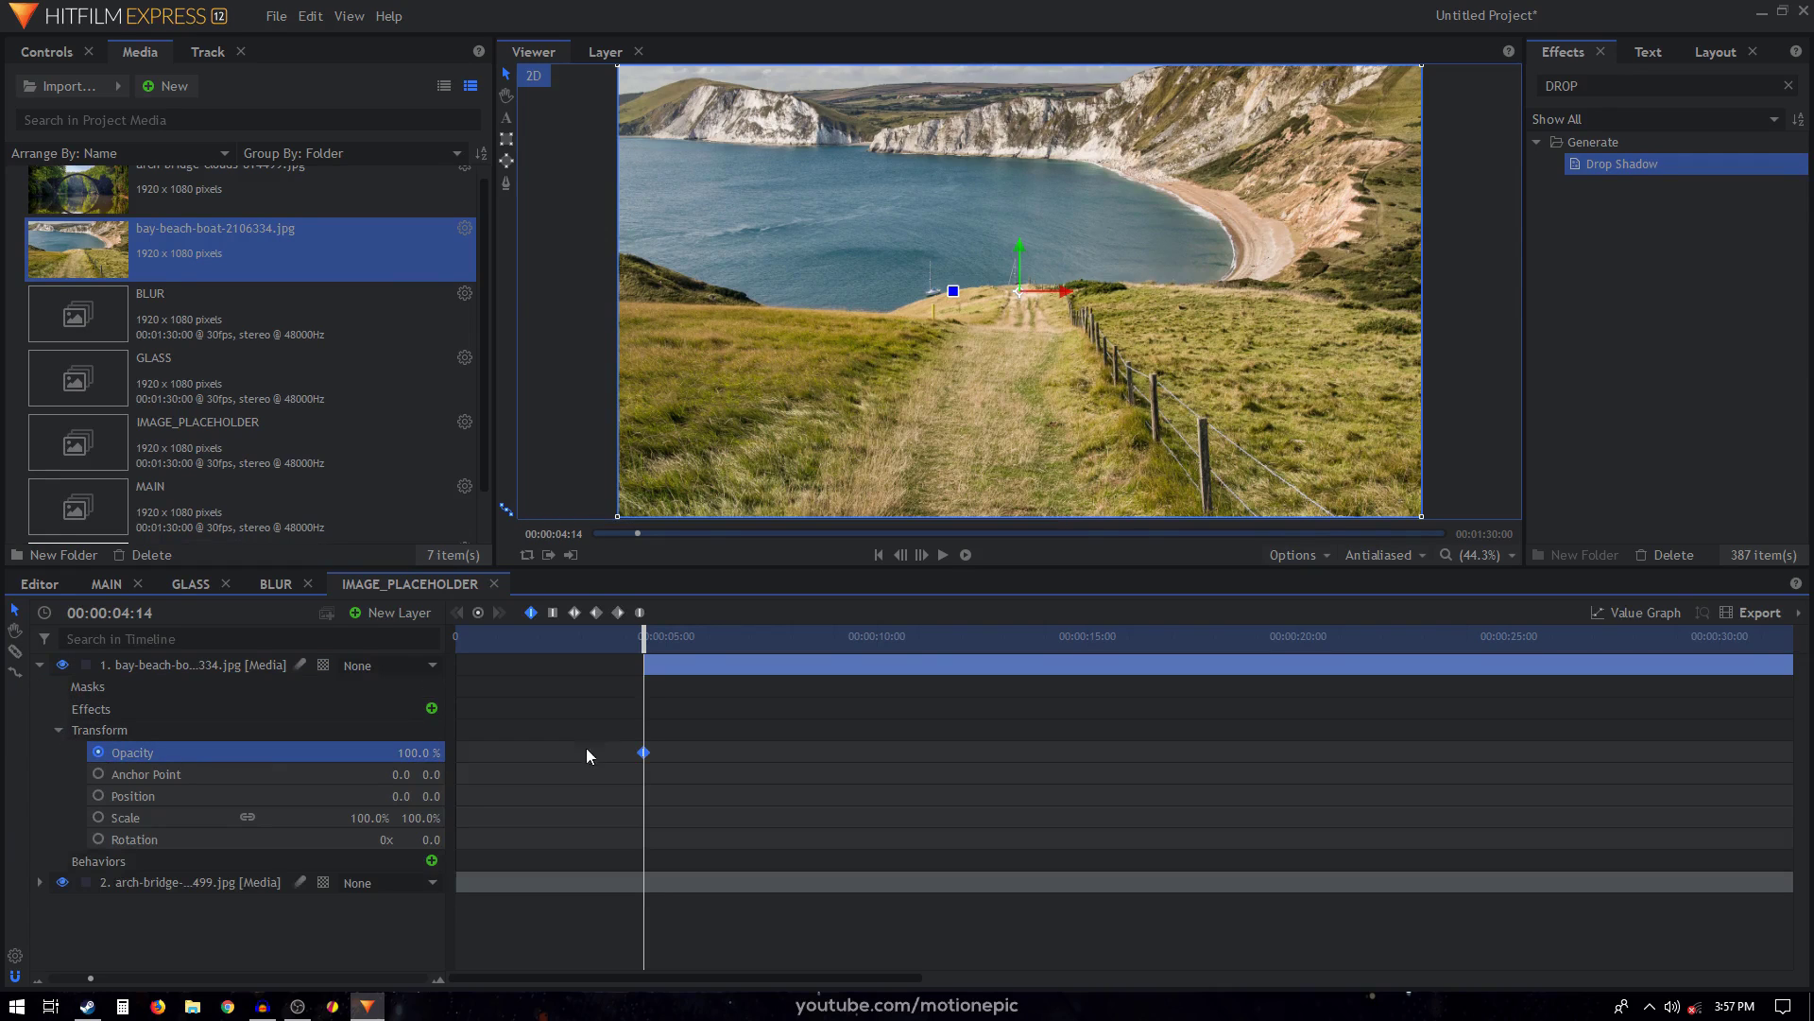
left_click_drag(419, 752, 284, 752)
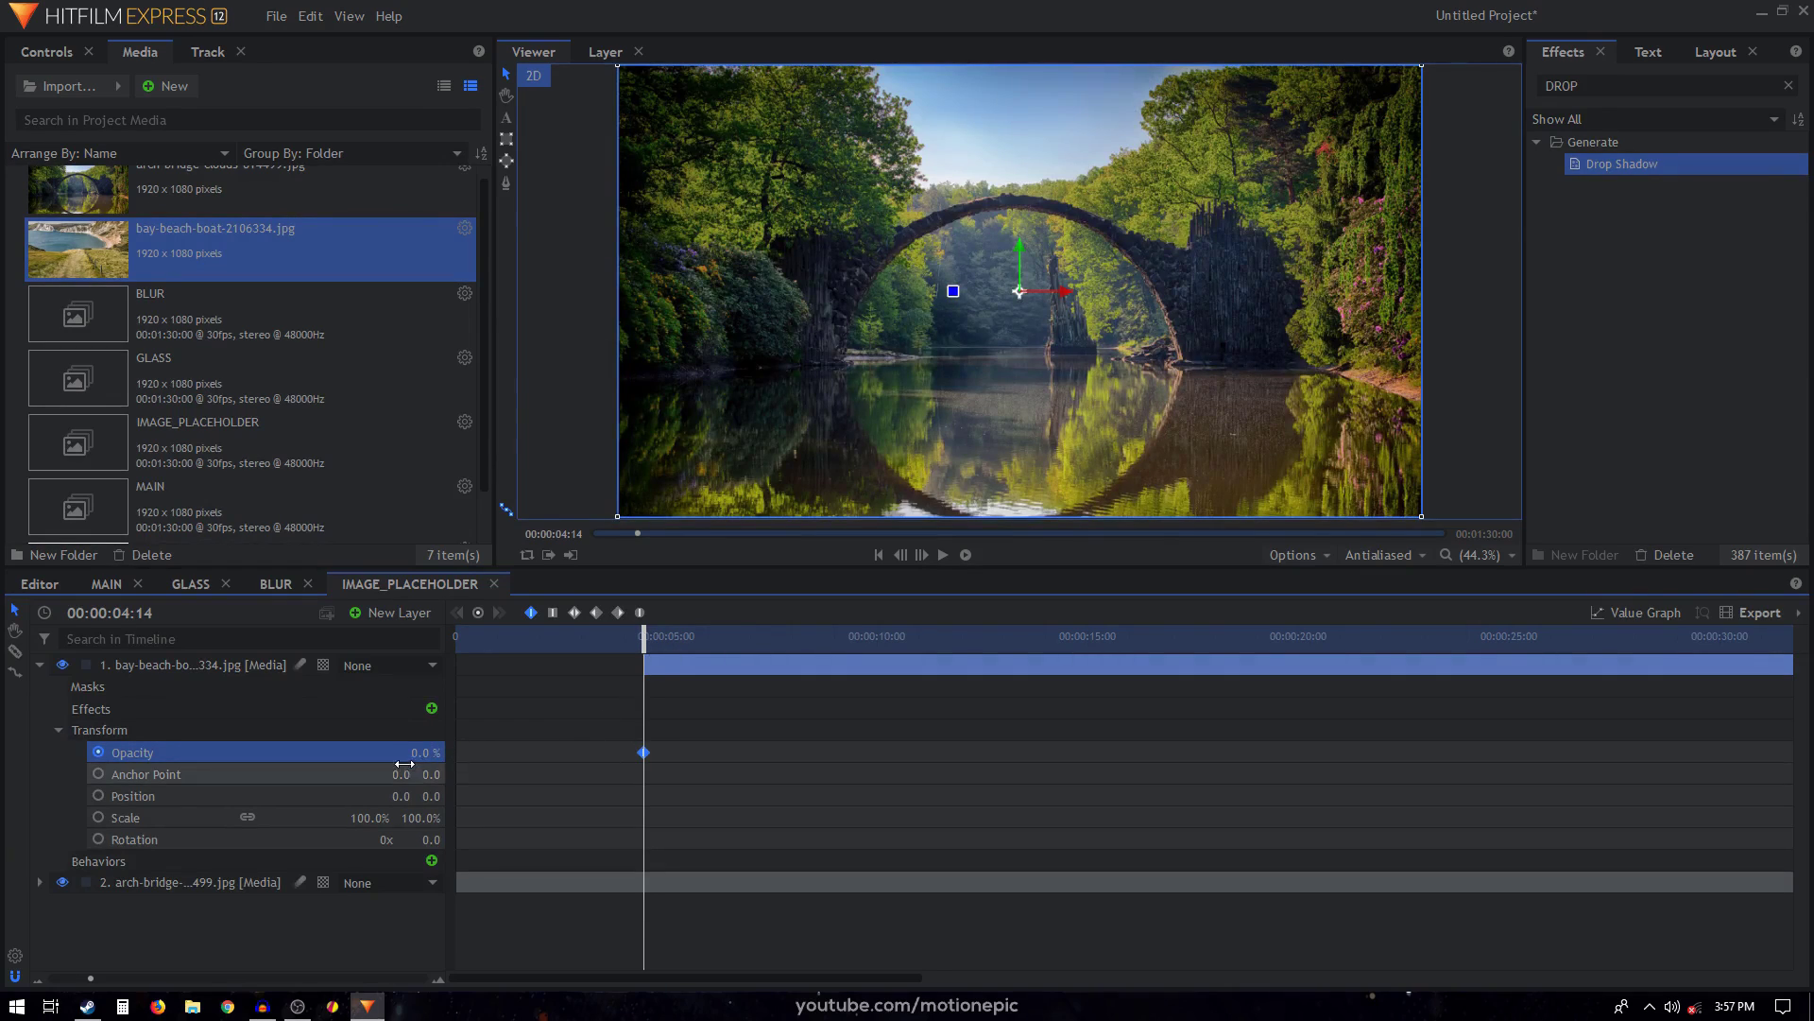
key("shift+Right")
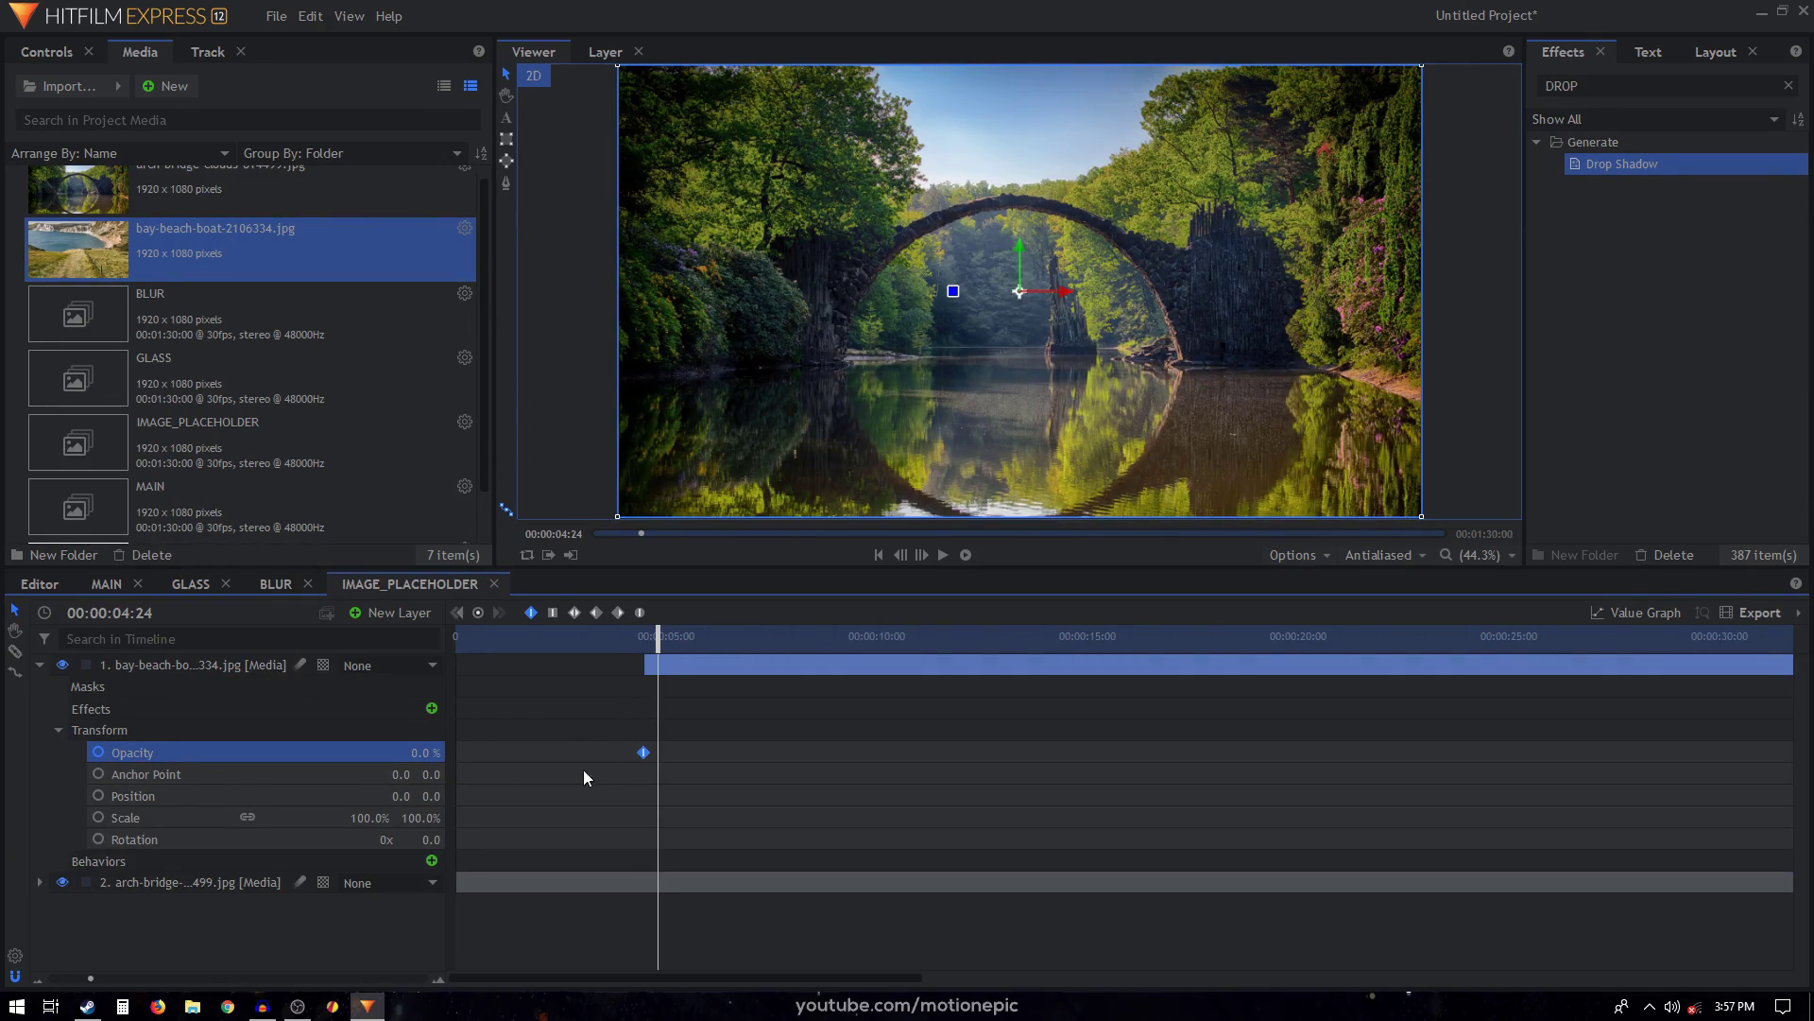
left_click_drag(431, 754, 445, 754)
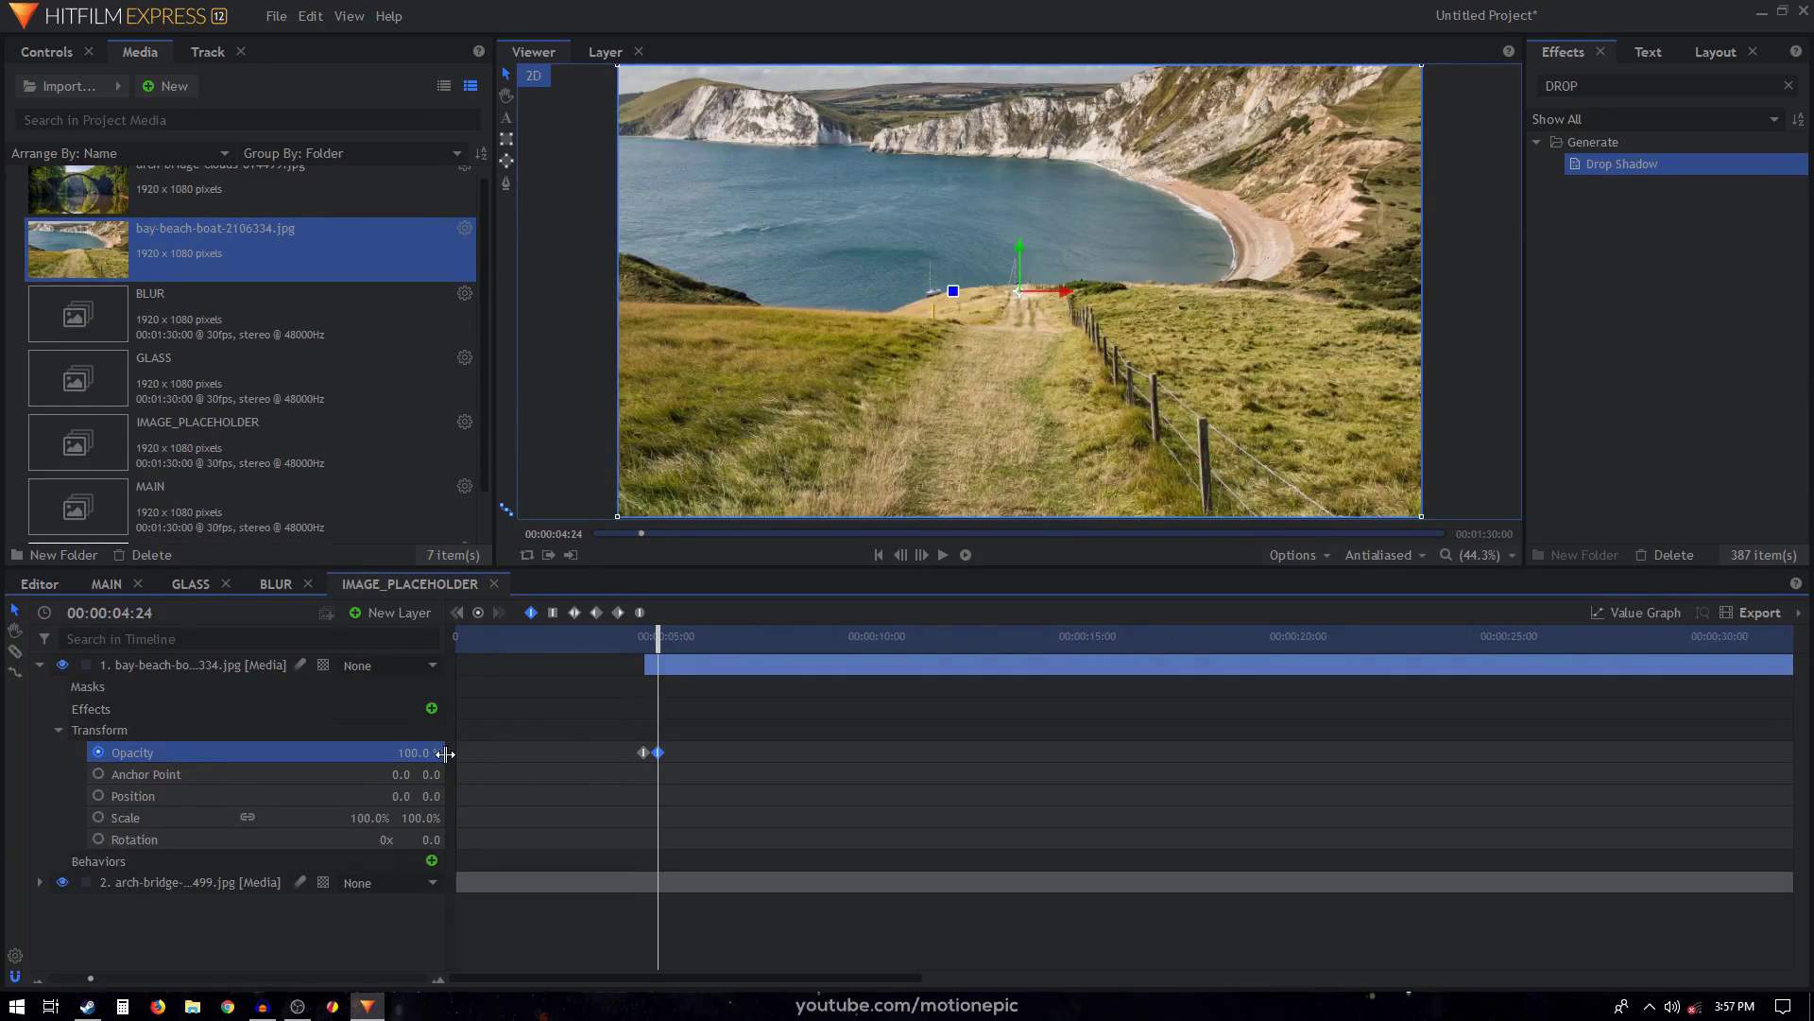
Preview the glass wipe in MAIN, then return to IMAGE_PLACEHOLDER and collapse layer 1.
left_click(109, 584)
mouse_move(521, 641)
left_mouse_down()
mouse_move(541, 644)
mouse_move(523, 645)
left_mouse_up()
key("space")
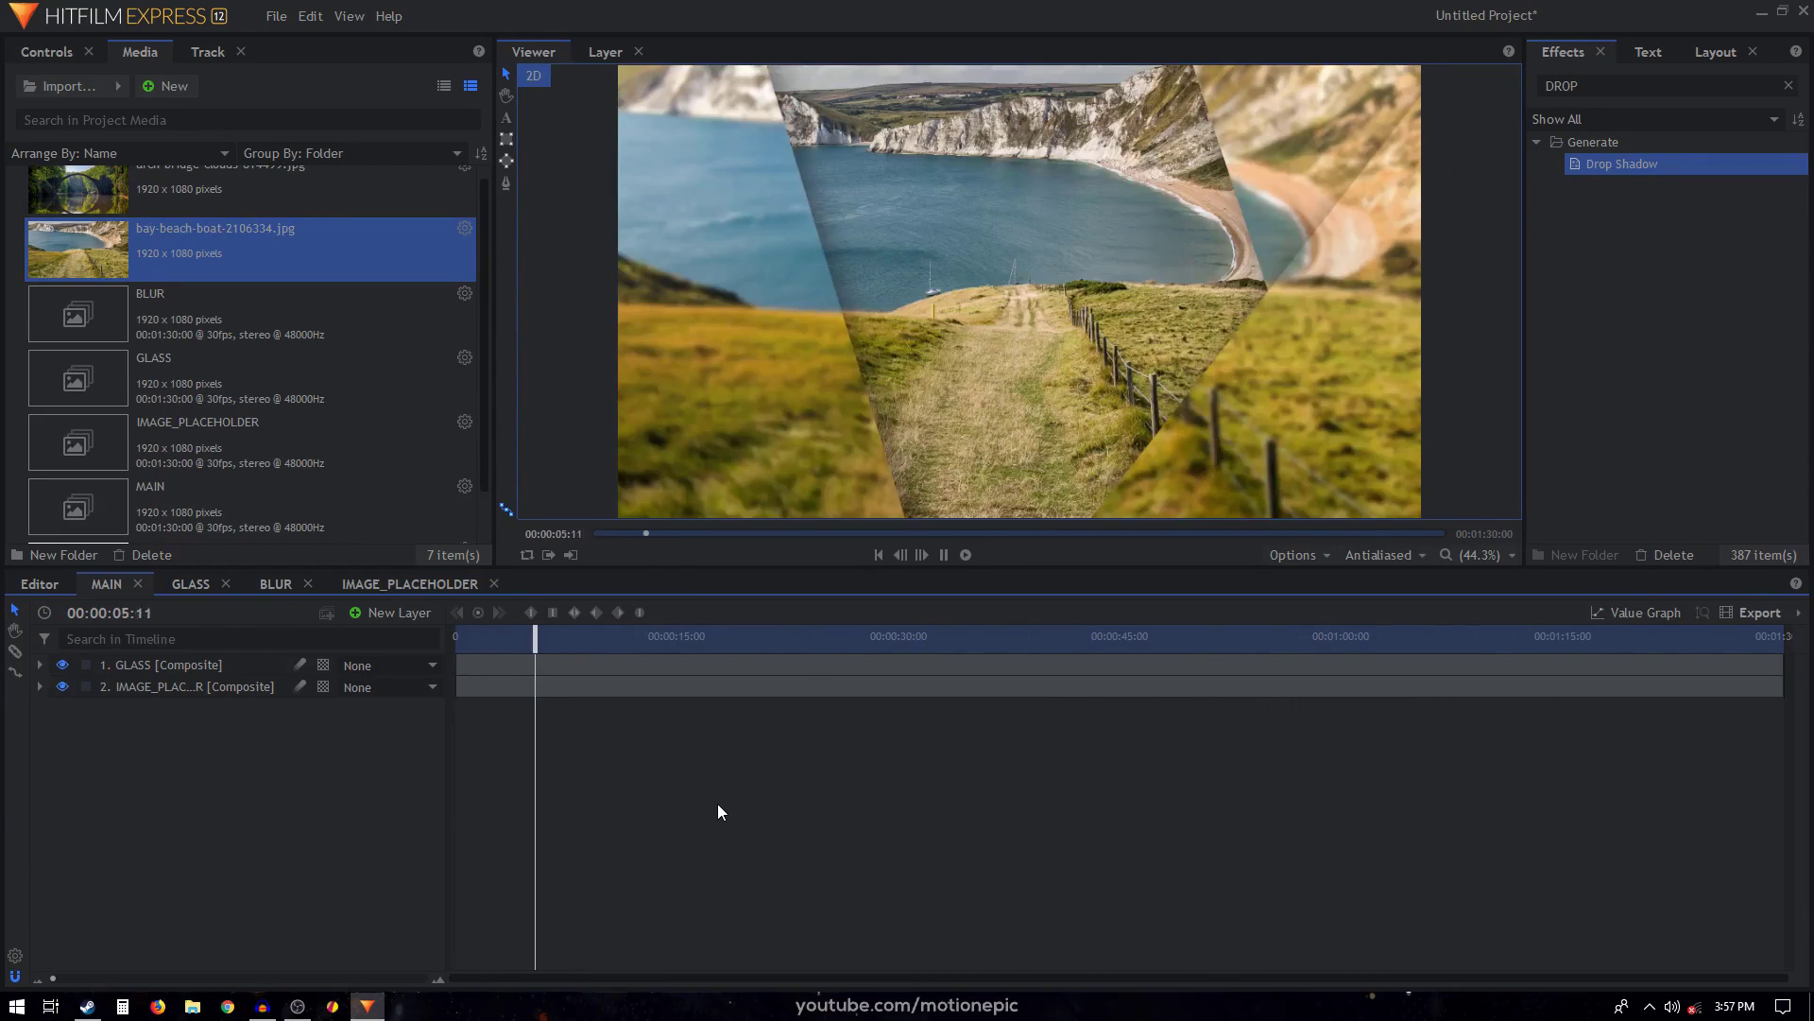
left_click(379, 584)
left_click(40, 664)
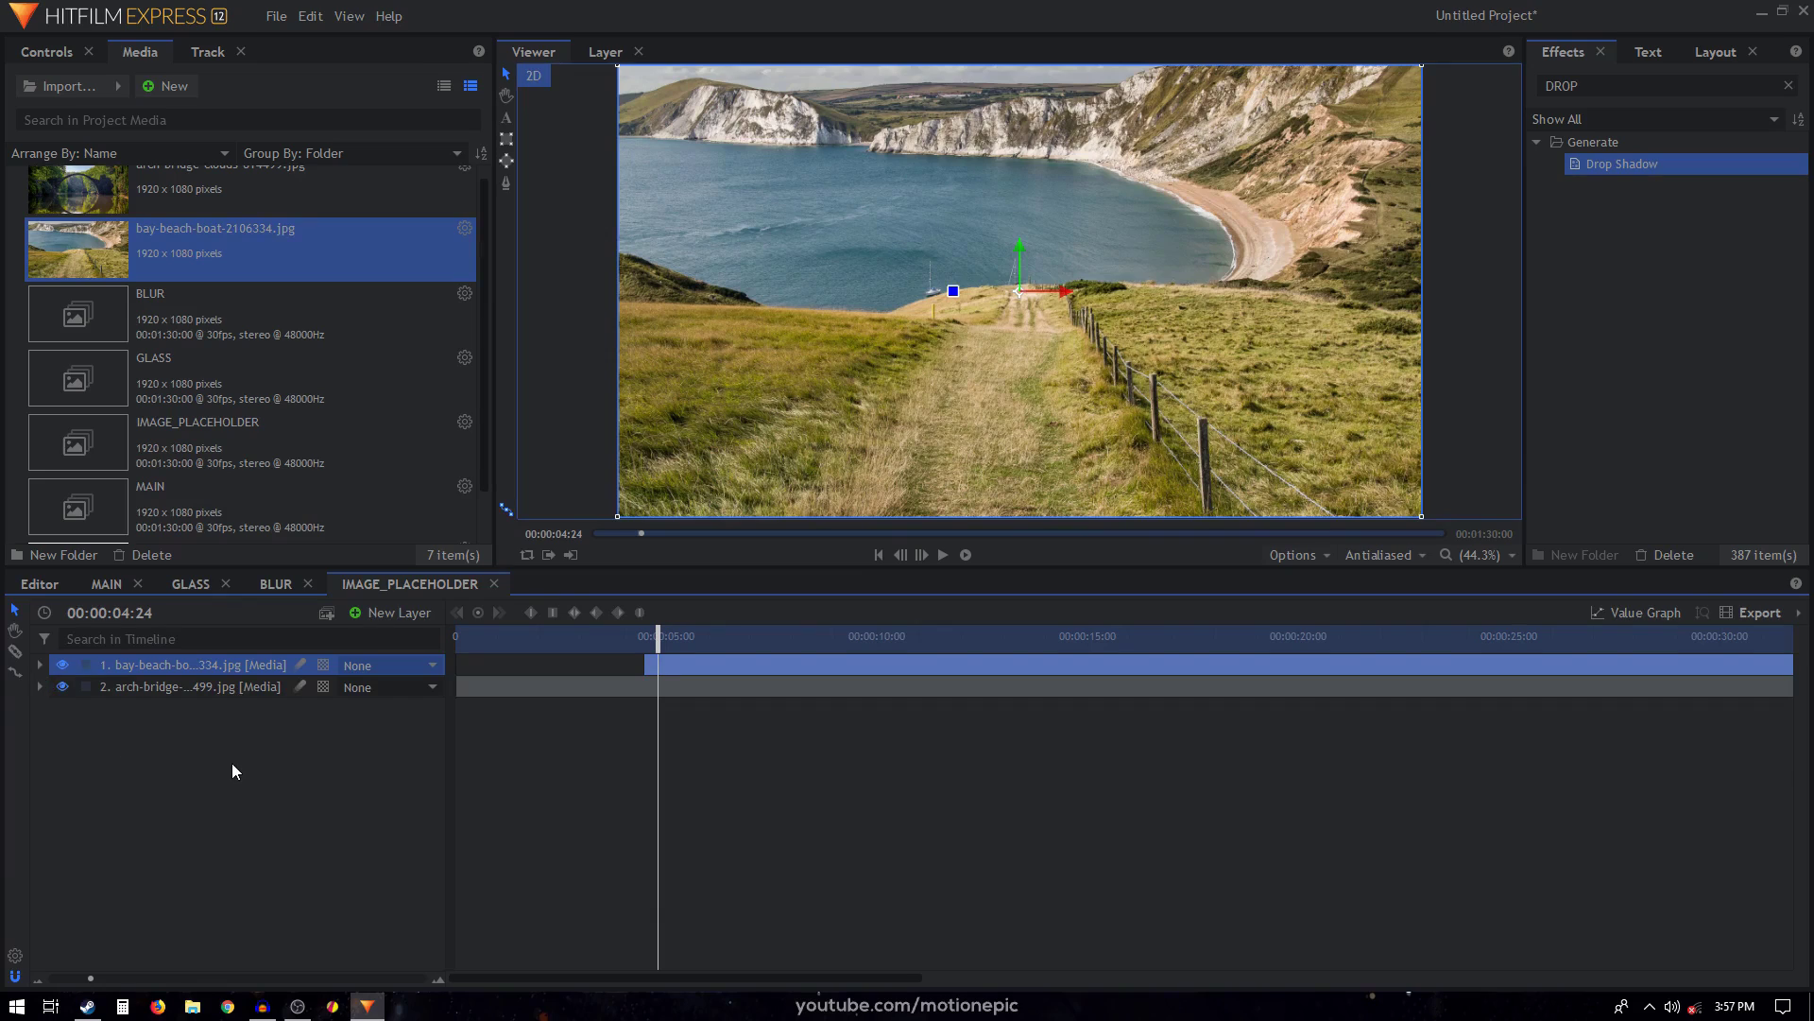
Add a new text layer reading SLIDESHOW at font size 128.
left_click(236, 771)
left_click(407, 614)
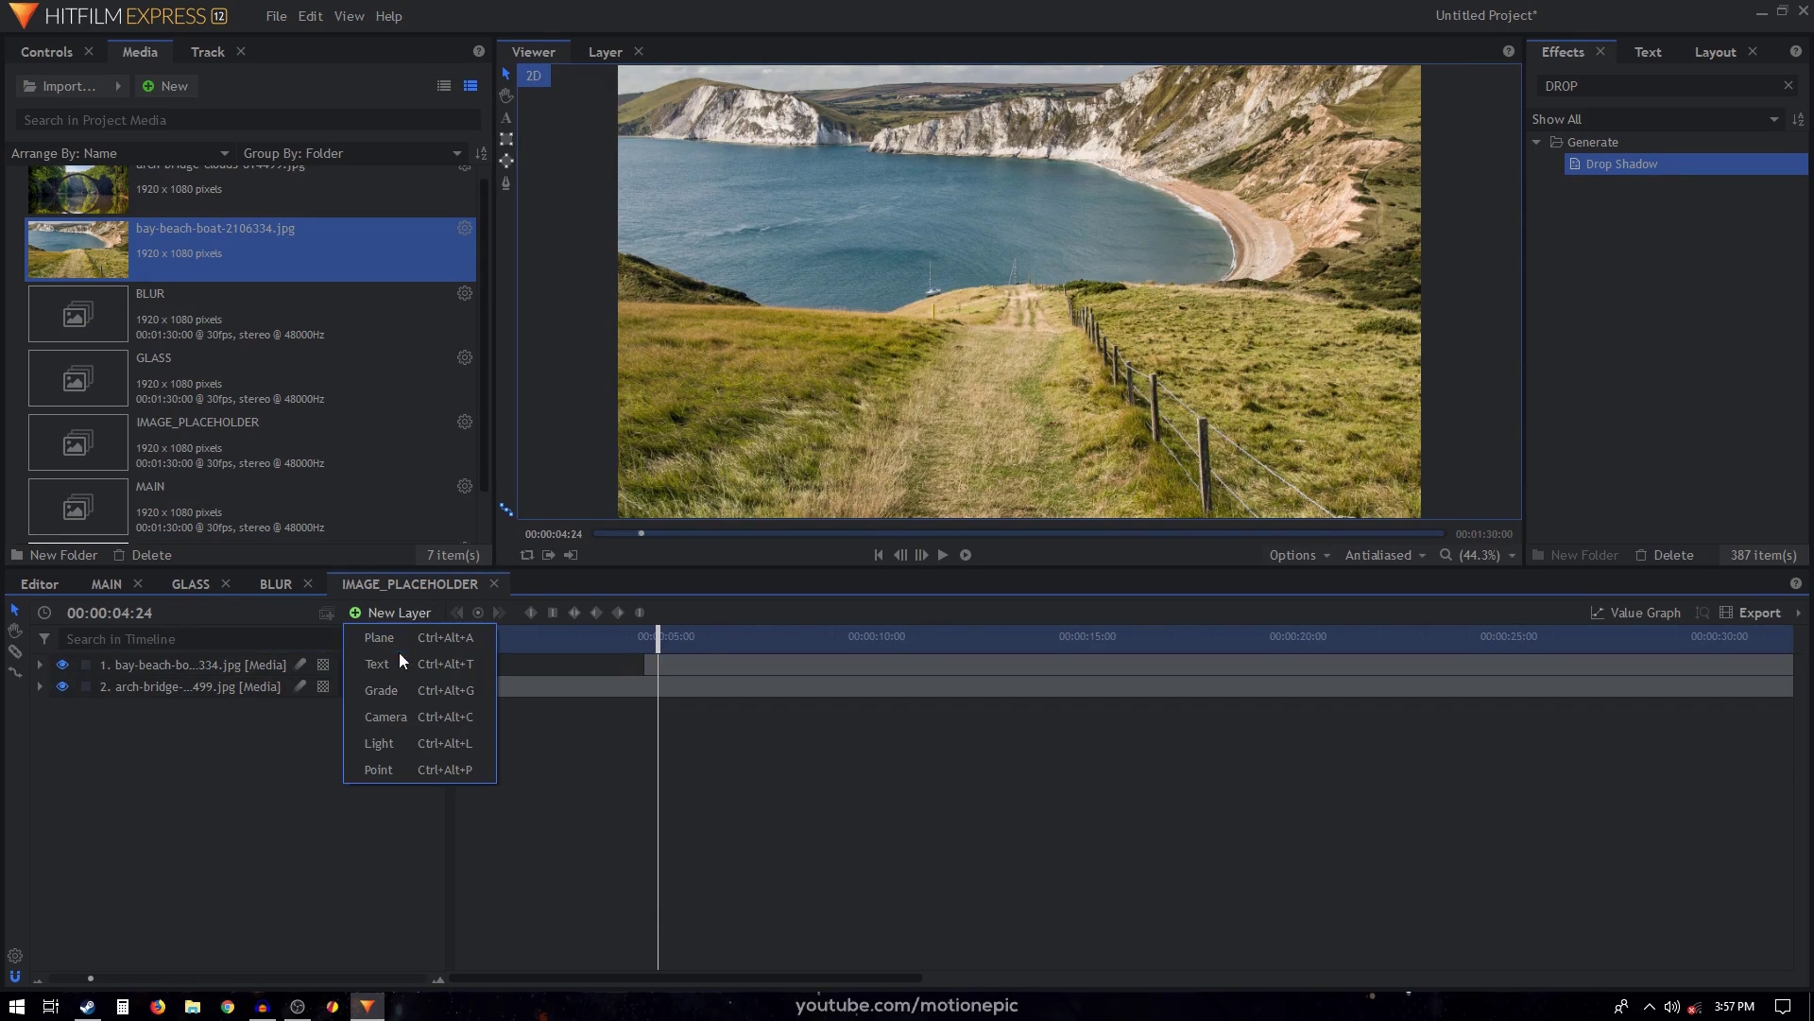
left_click(399, 652)
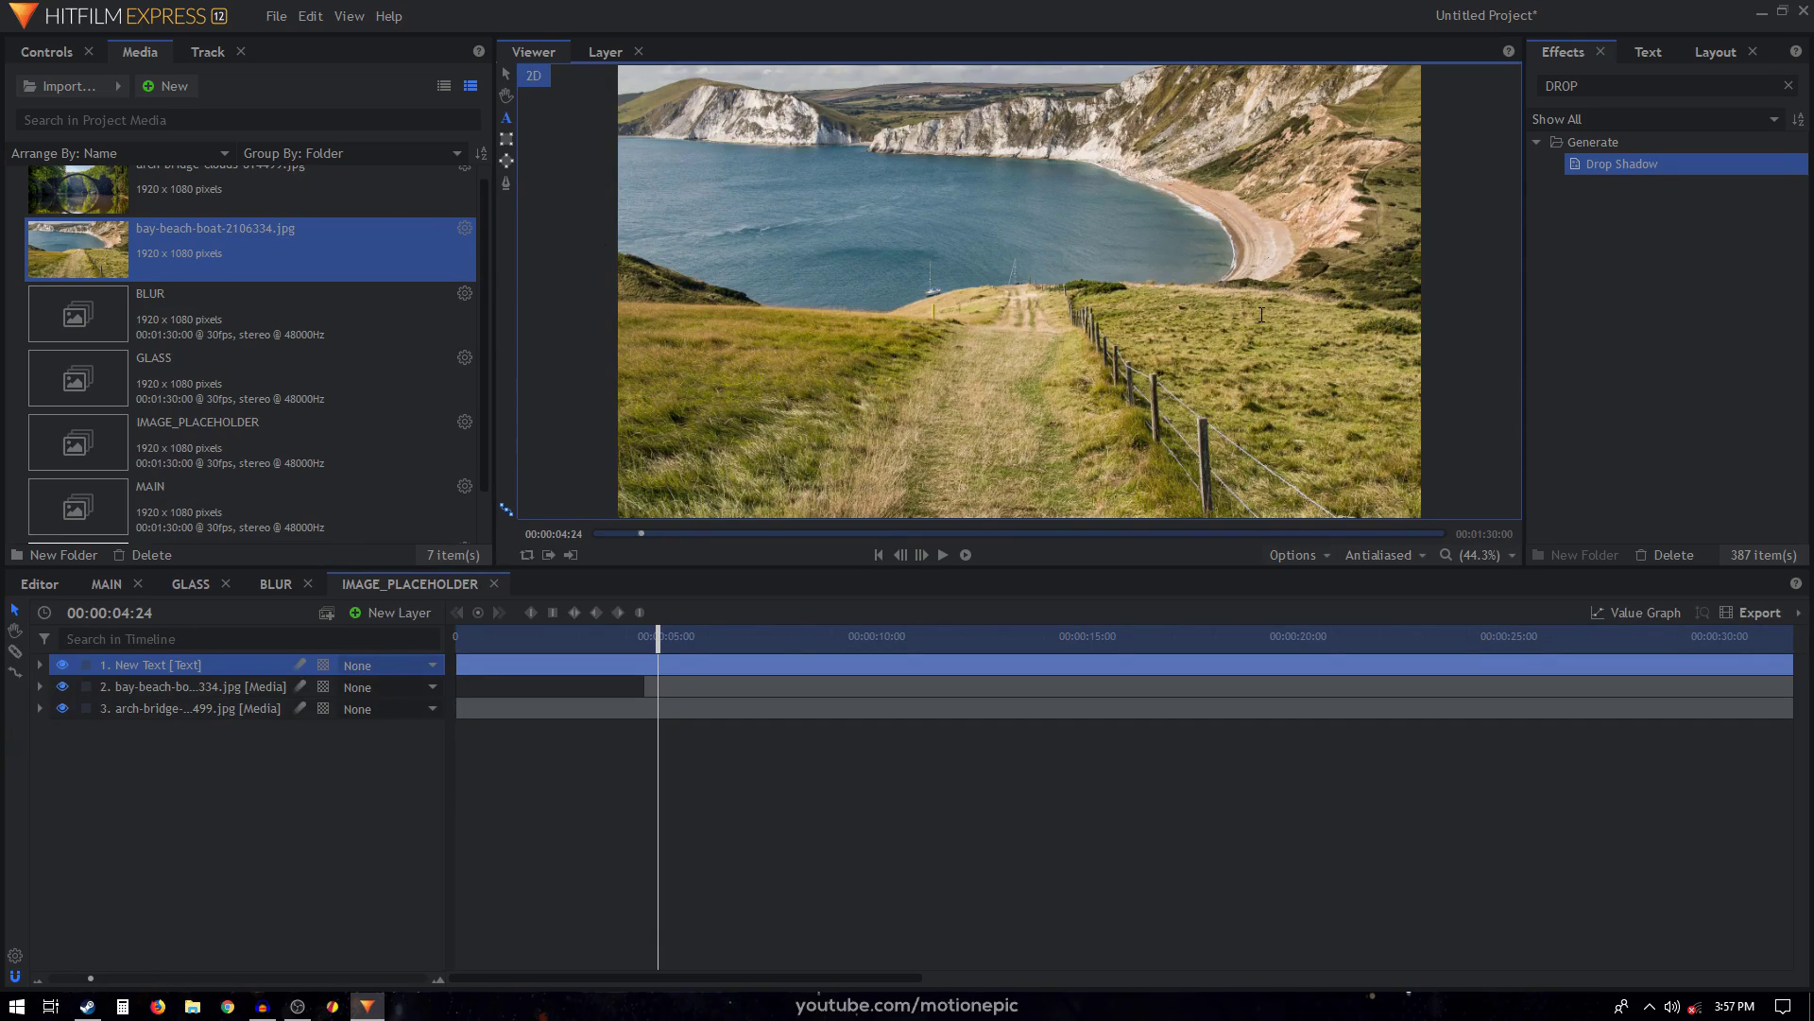
type("SLIDESHOW")
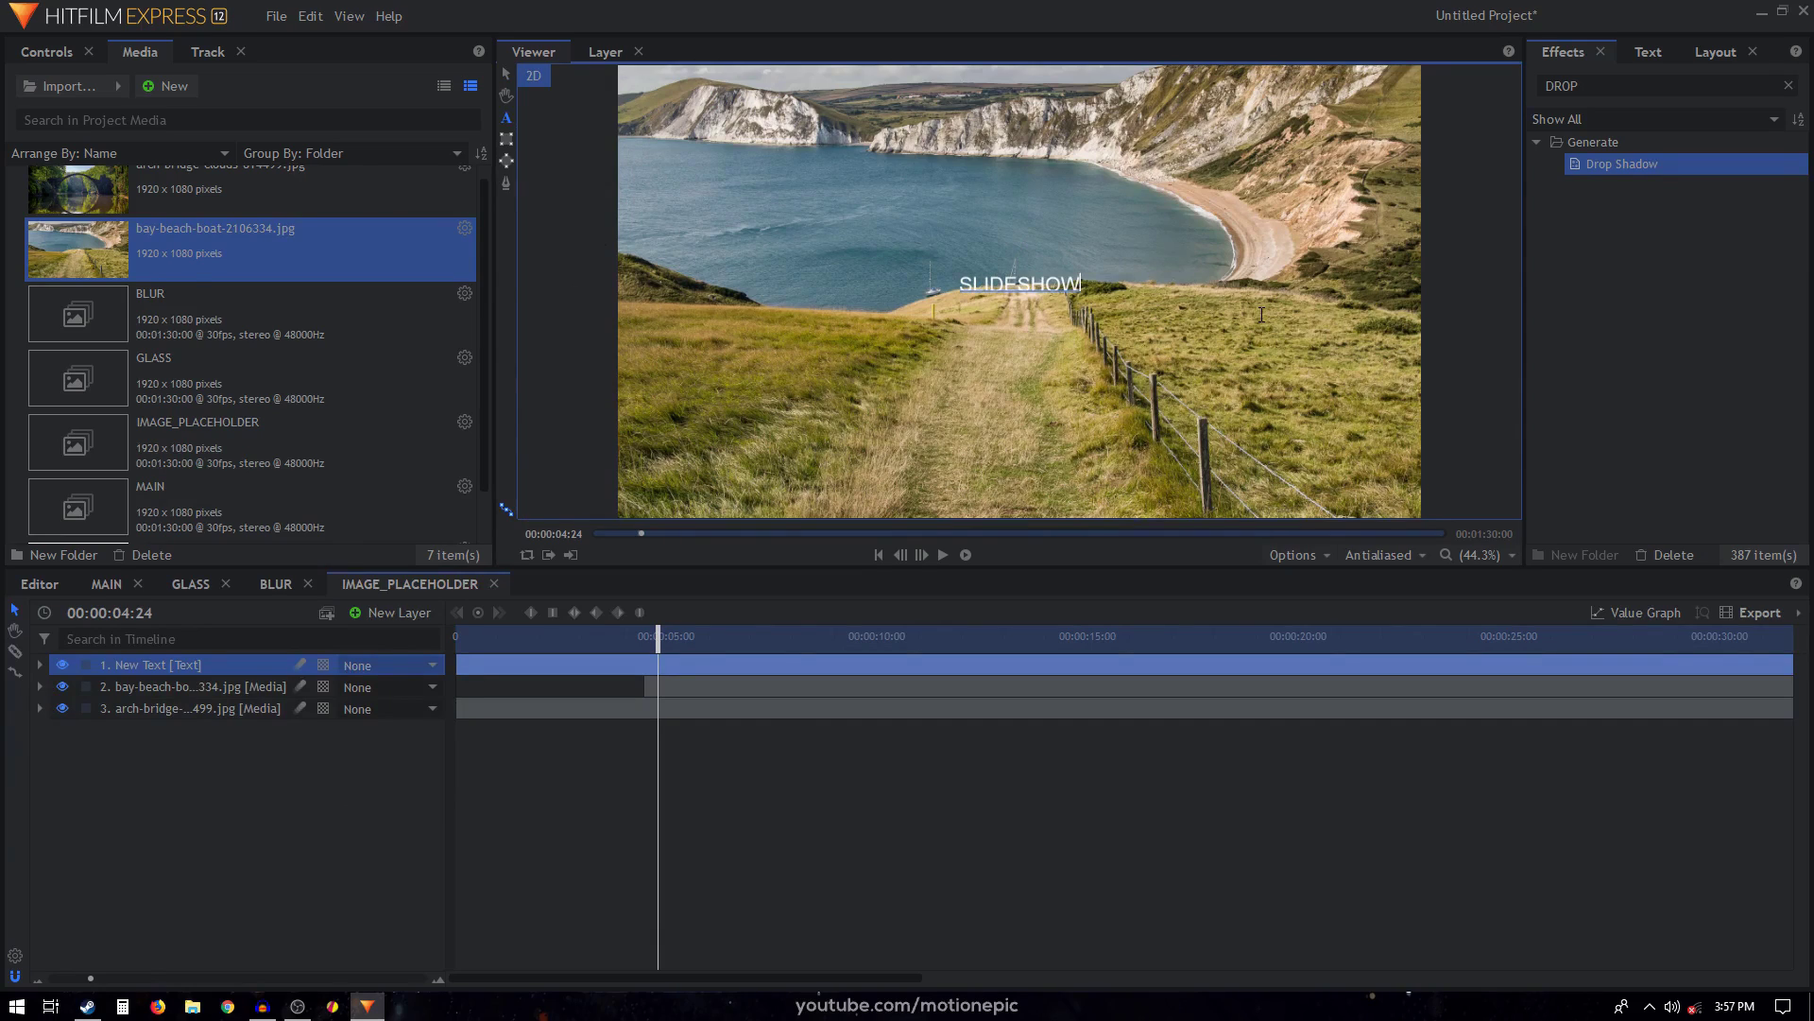
key("ctrl+a")
left_click(1648, 52)
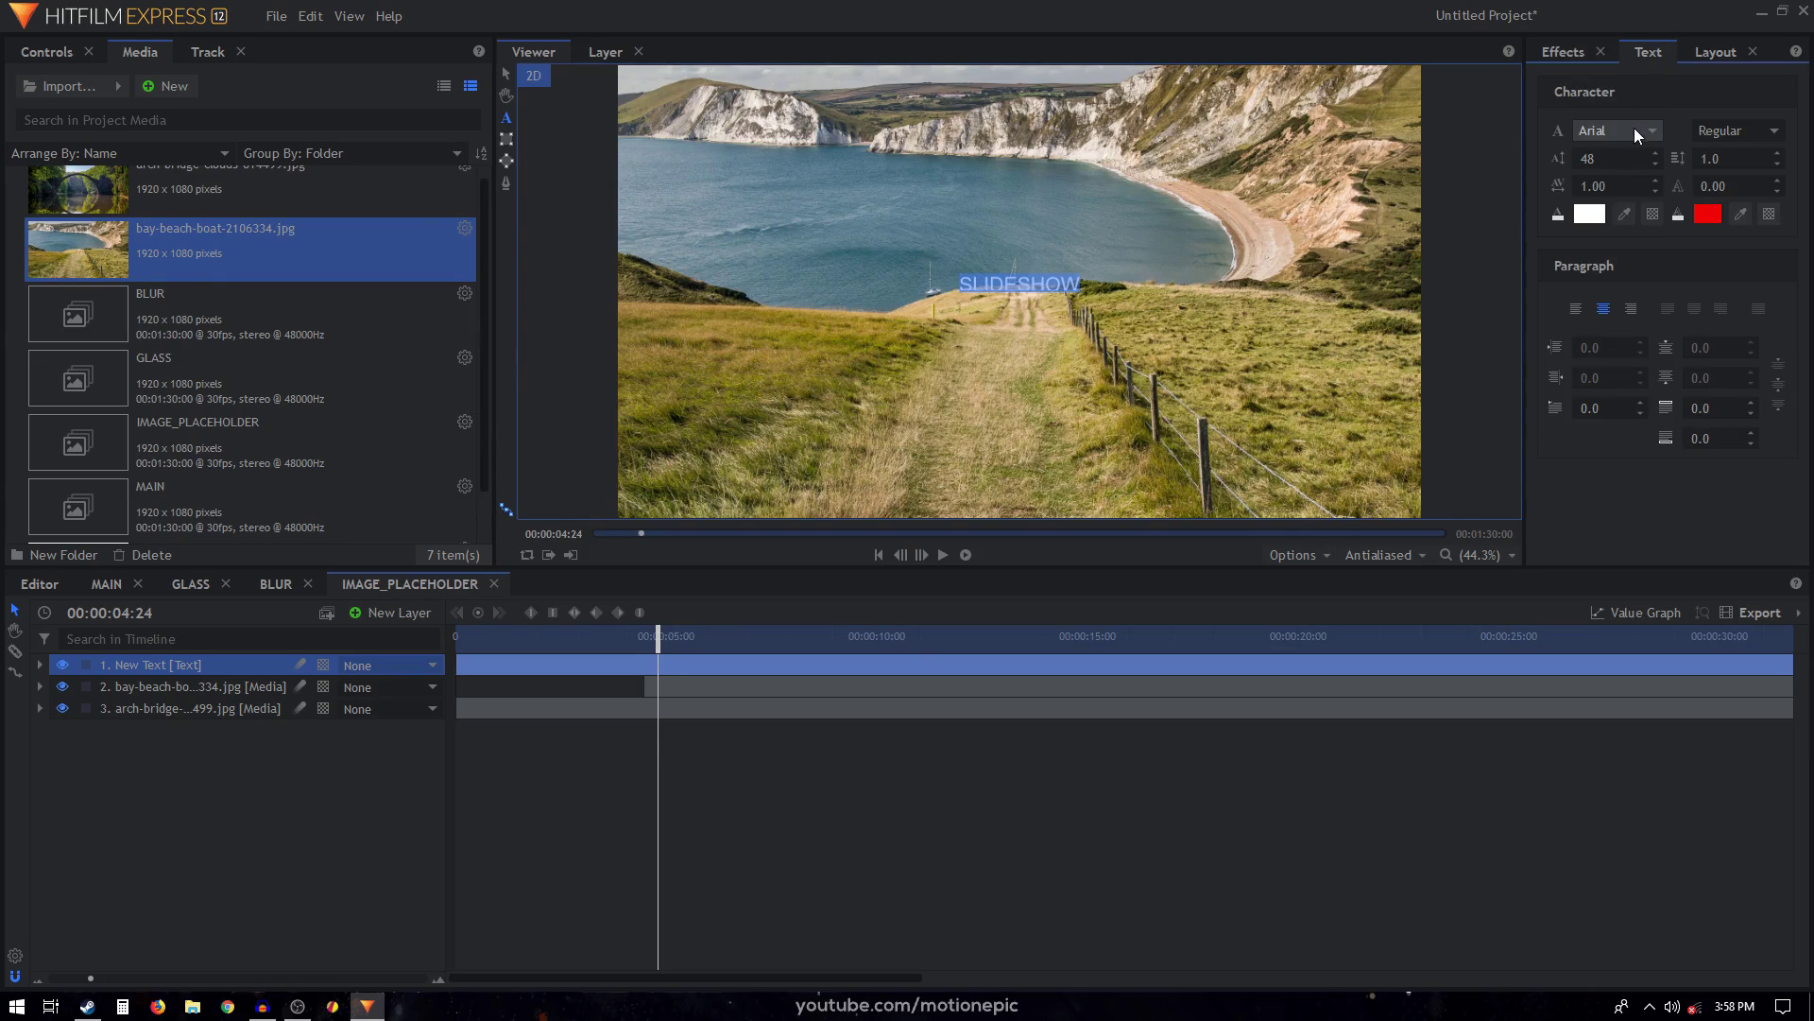
type("128")
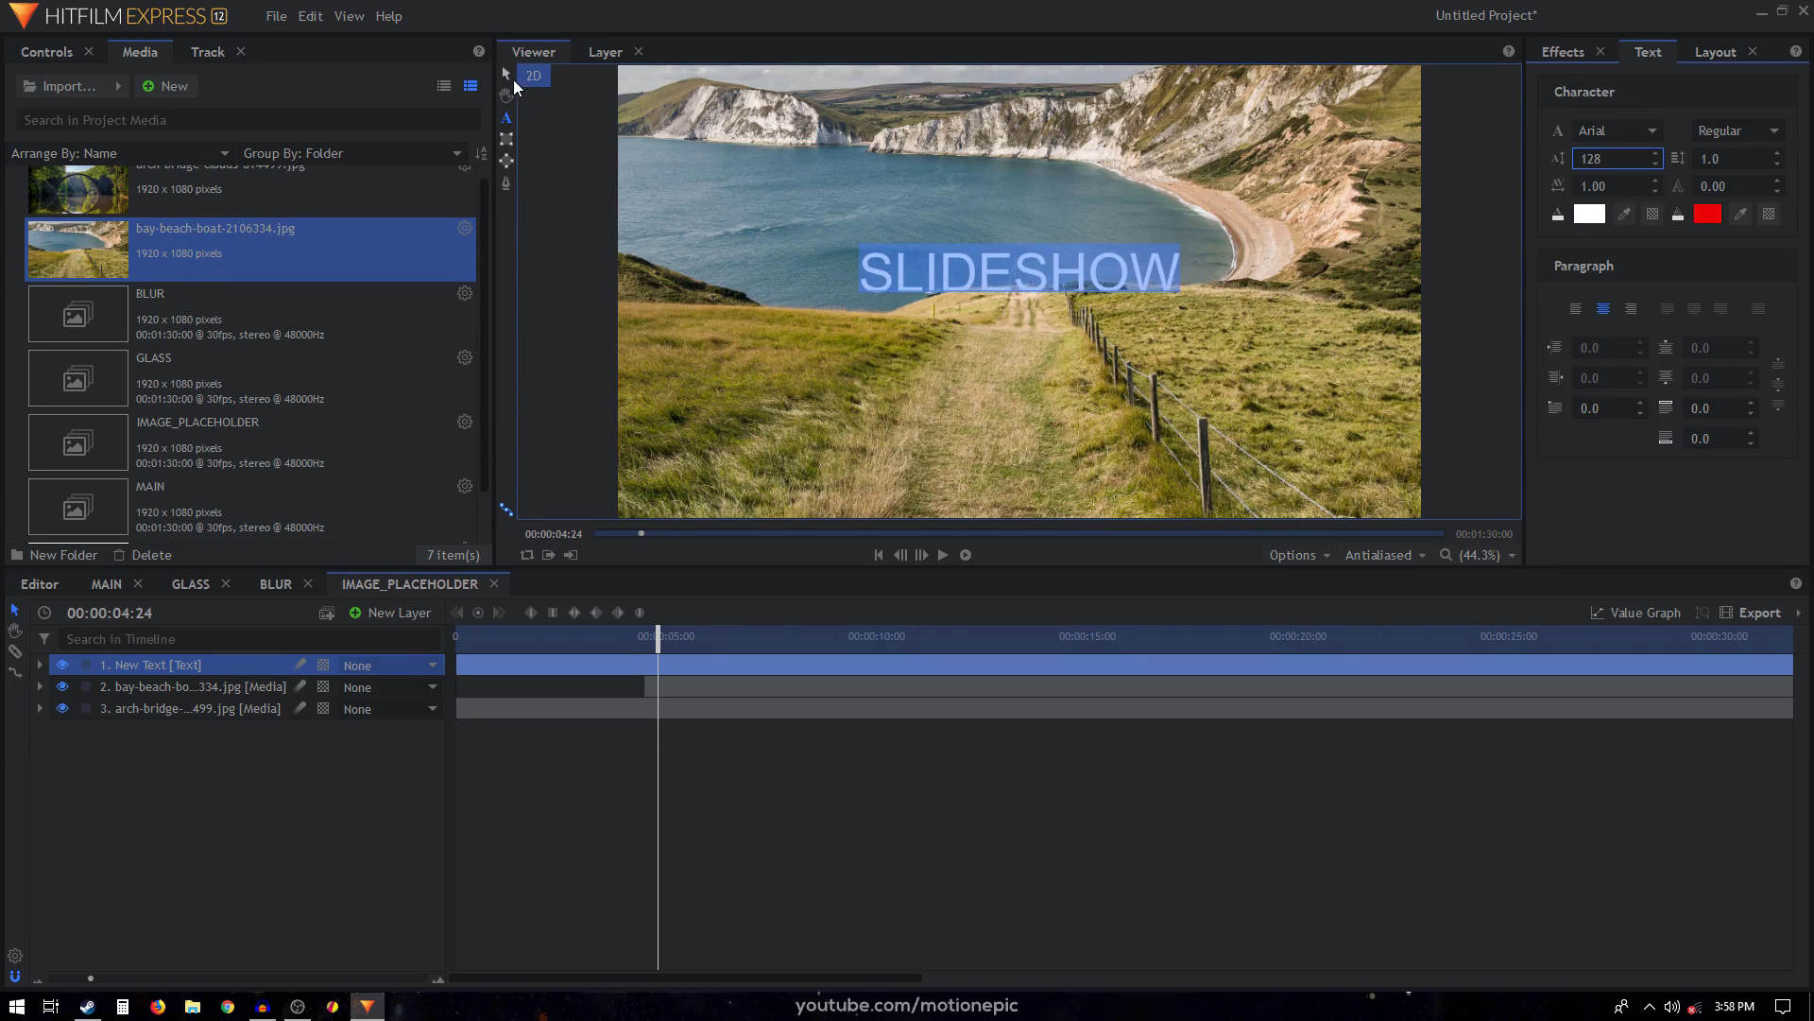
Move the SLIDESHOW title lower-left and slice its clip at 00:00:04:24.
left_click(507, 76)
left_click_drag(1019, 288, 881, 370)
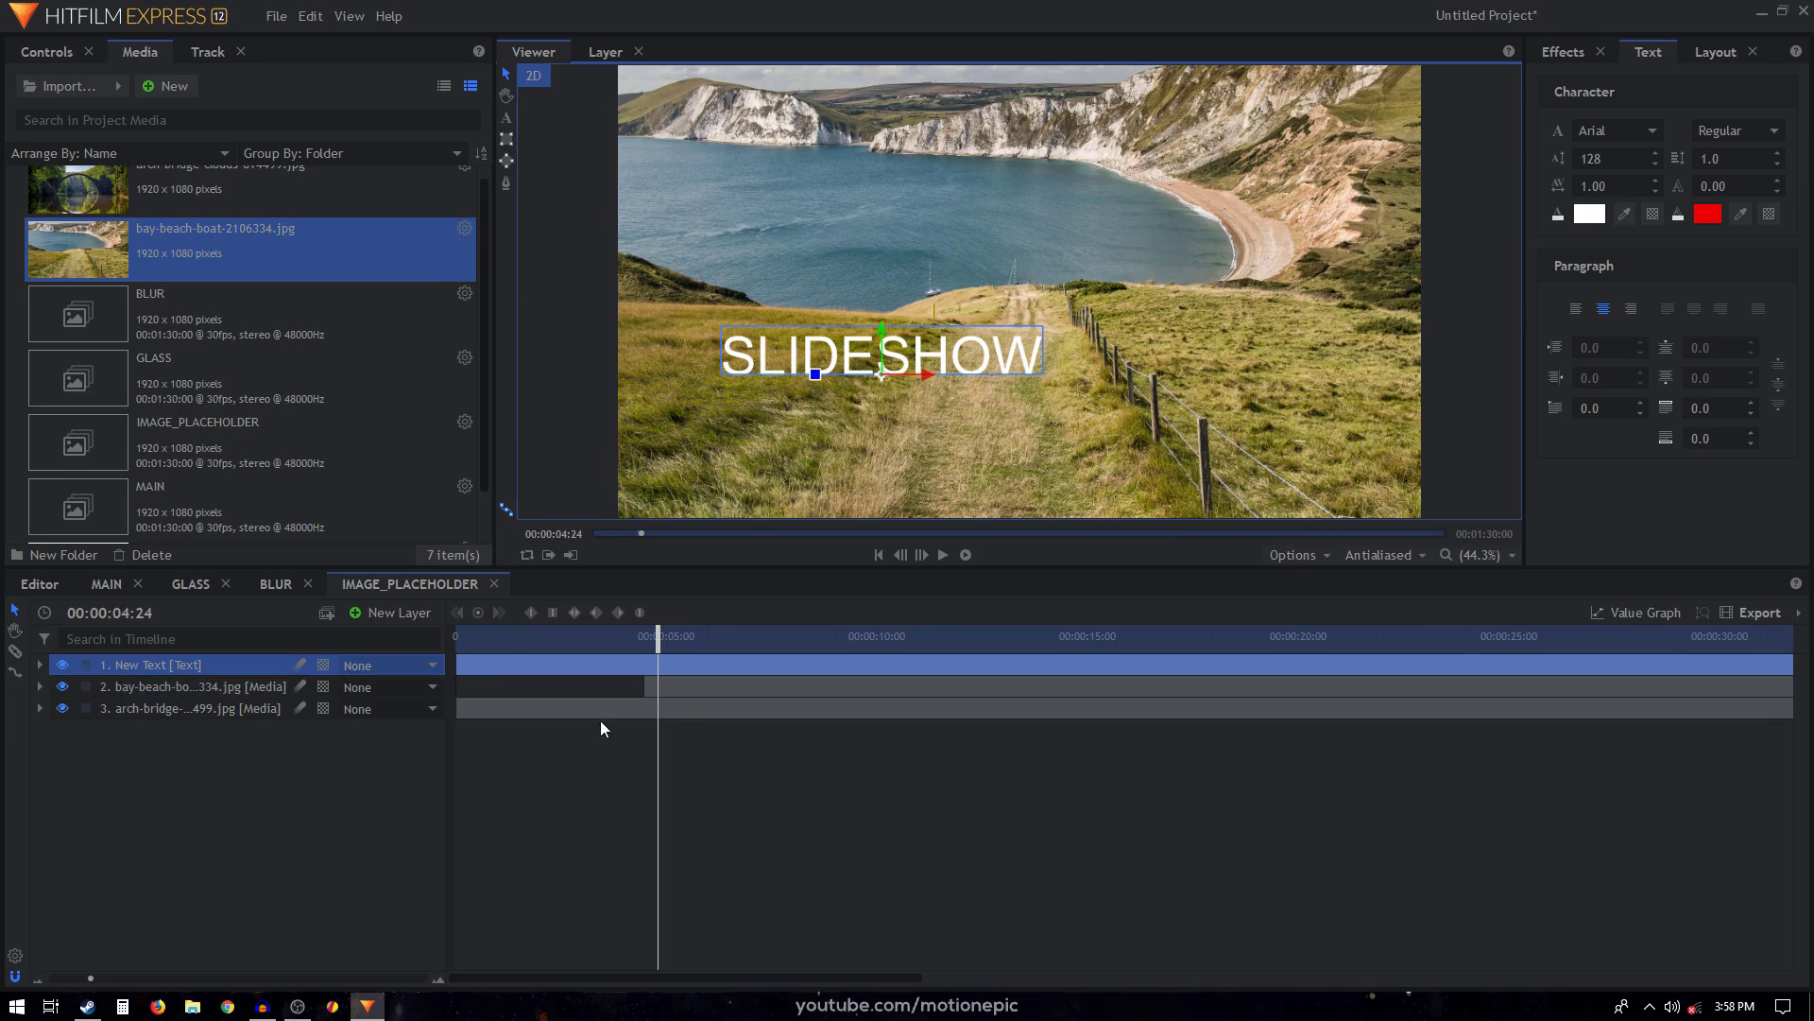
left_click(17, 653)
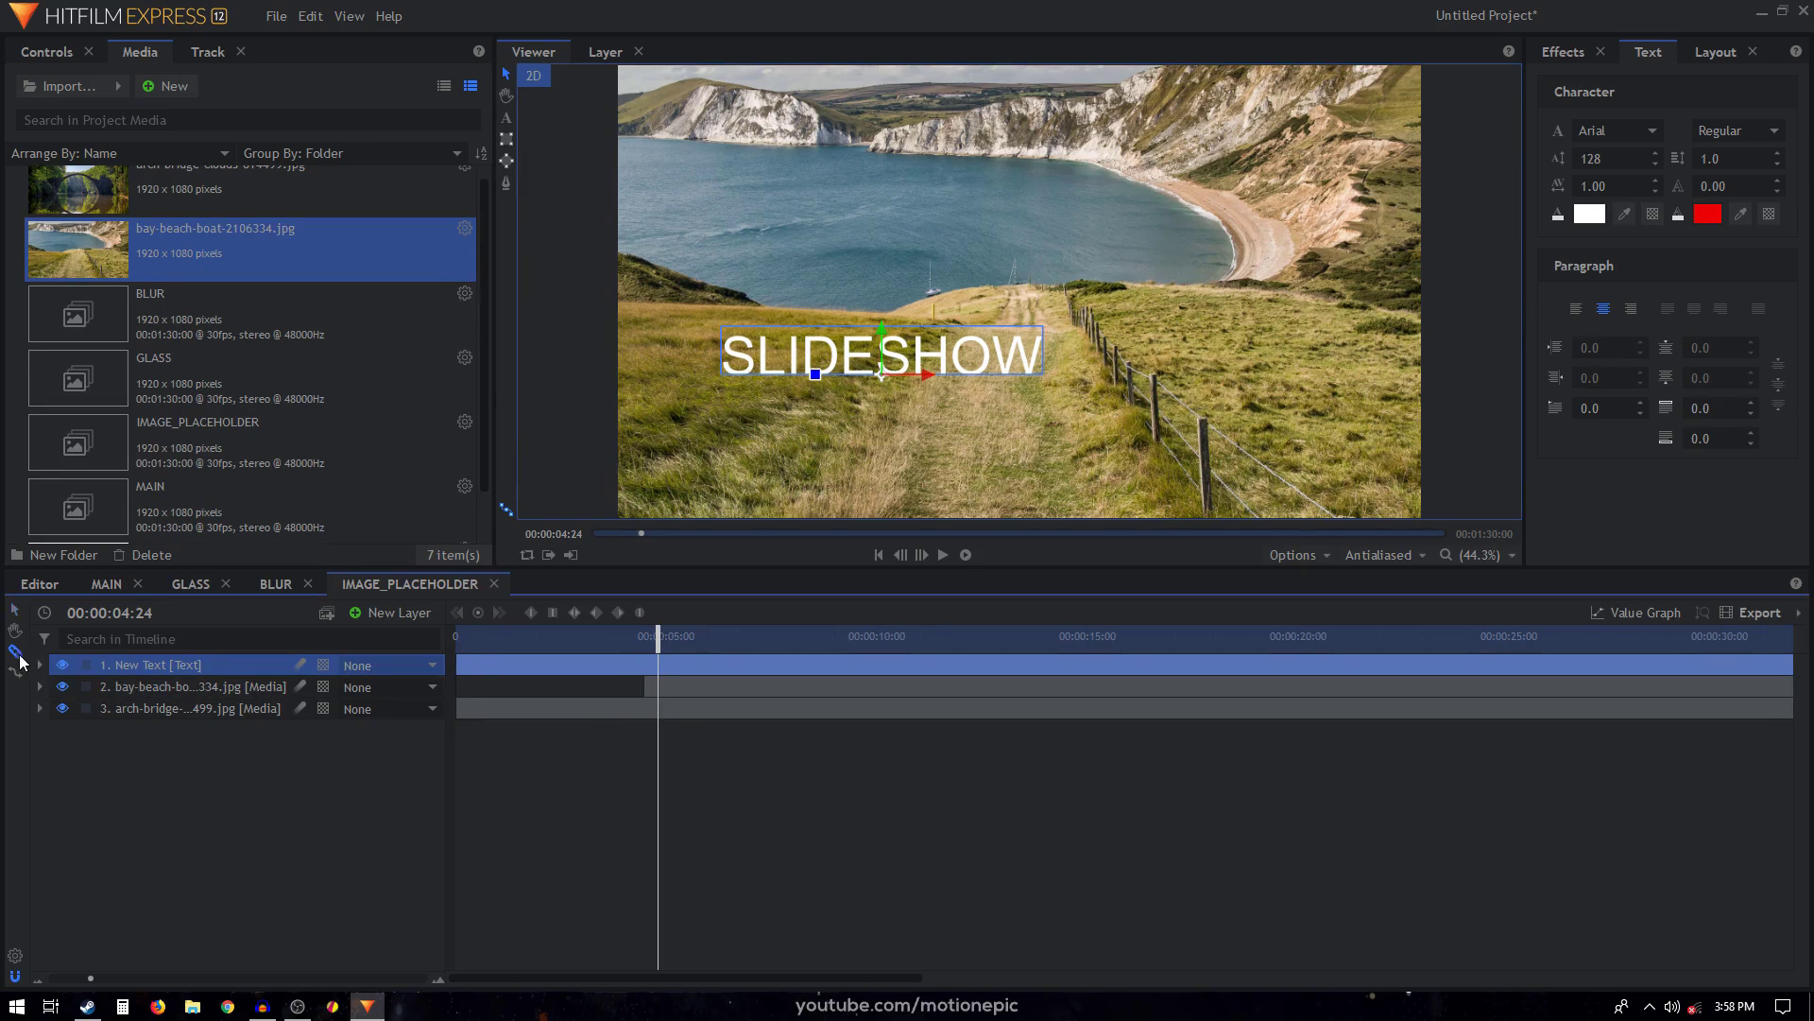
left_click(640, 670)
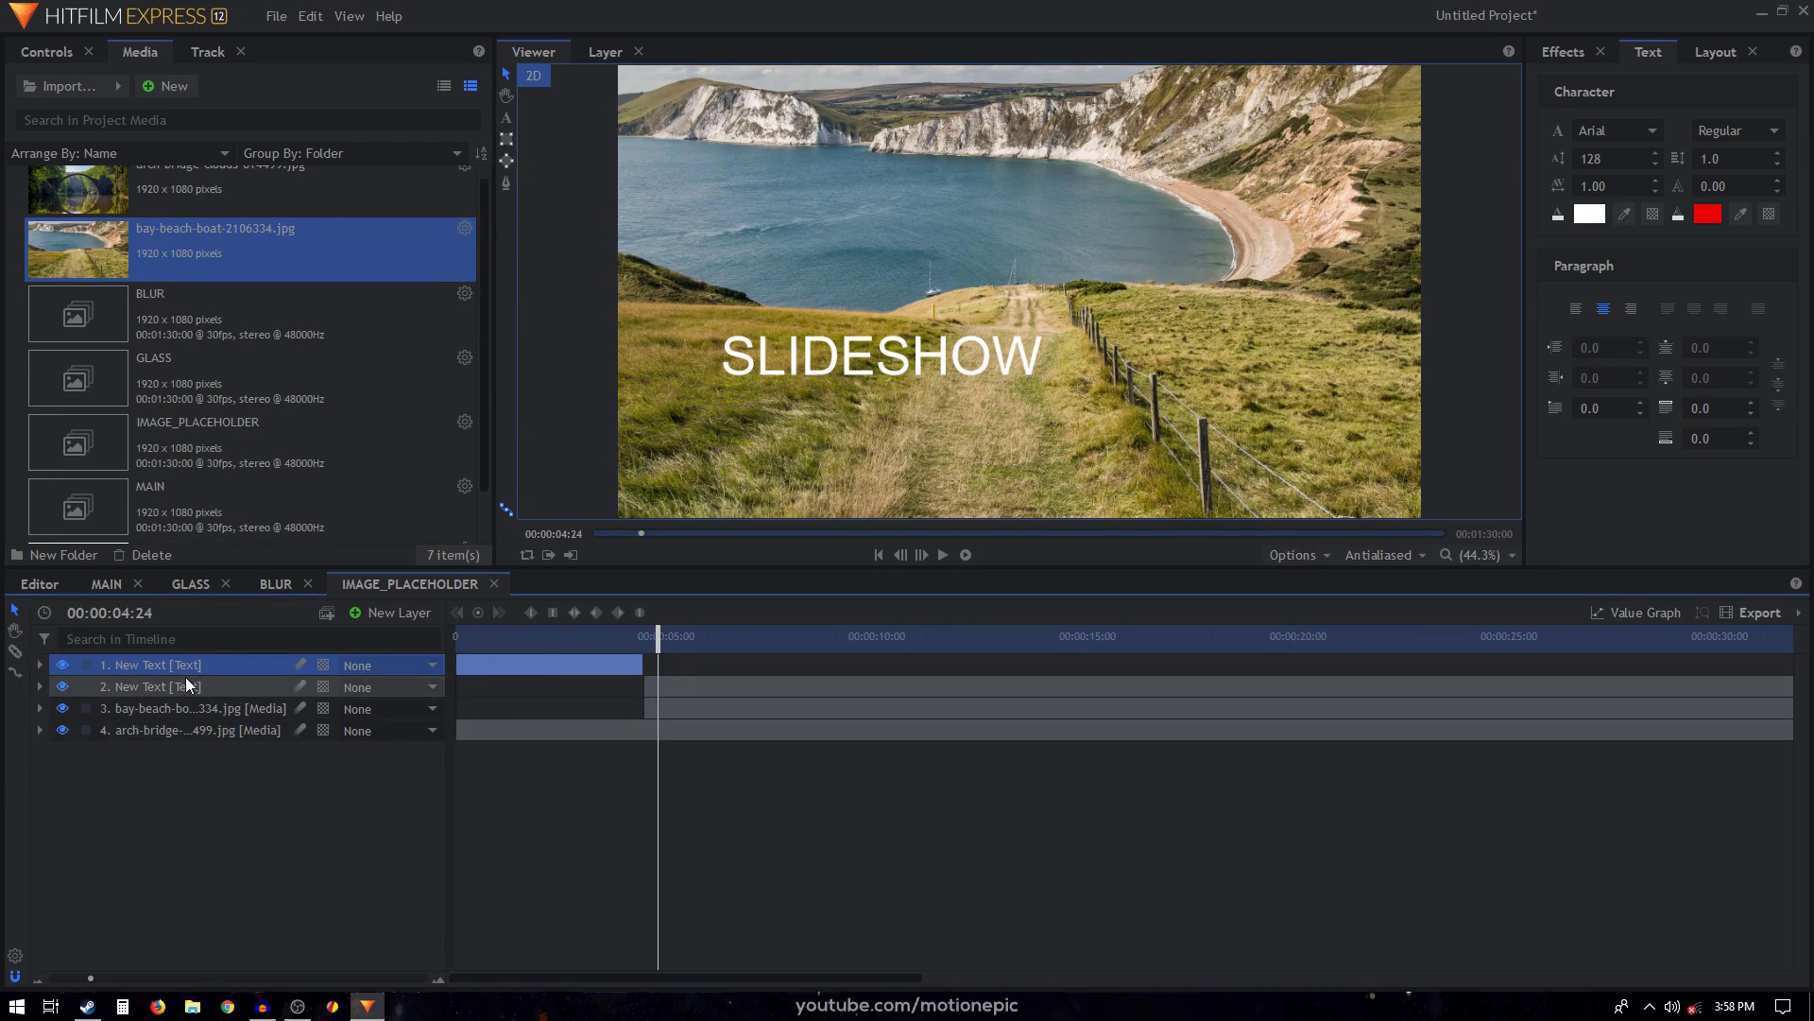
Move the later title clip to the top layer, retype it as ANIMATION, and place it upper right.
left_click_drag(184, 680, 189, 661)
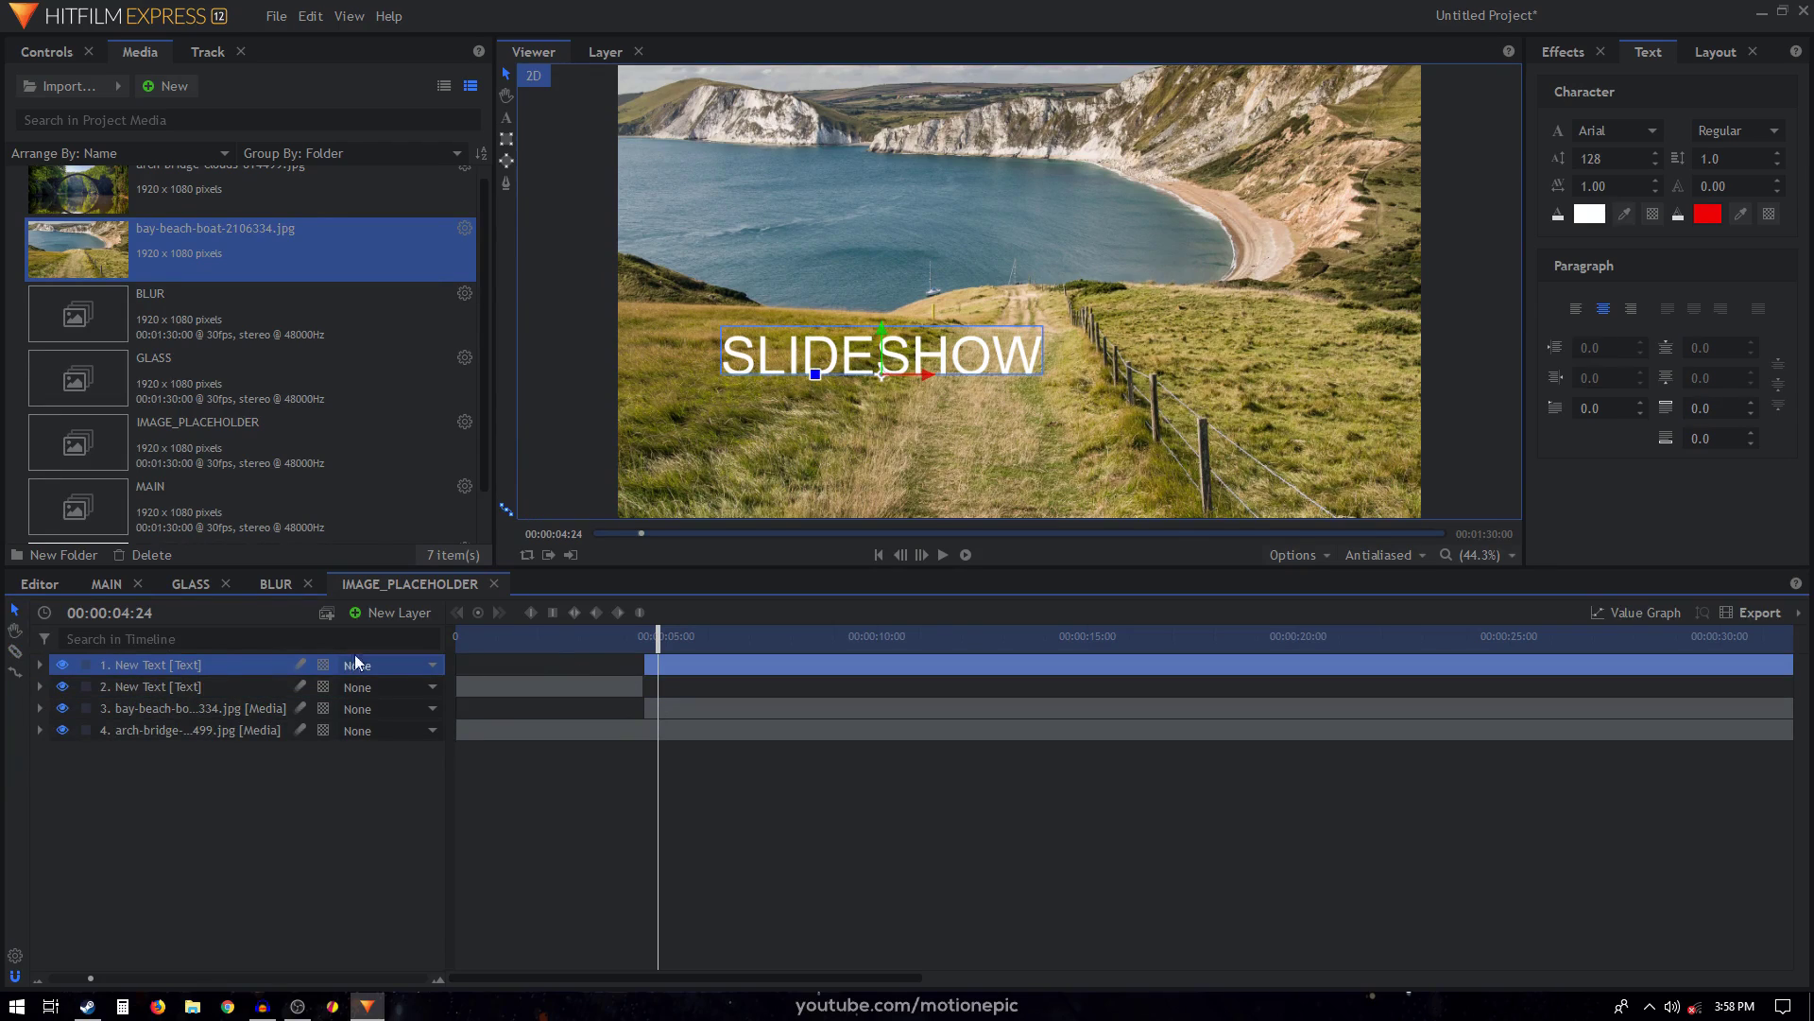
key("Right")
key("Right")
key("Right")
key("Right")
key("Right")
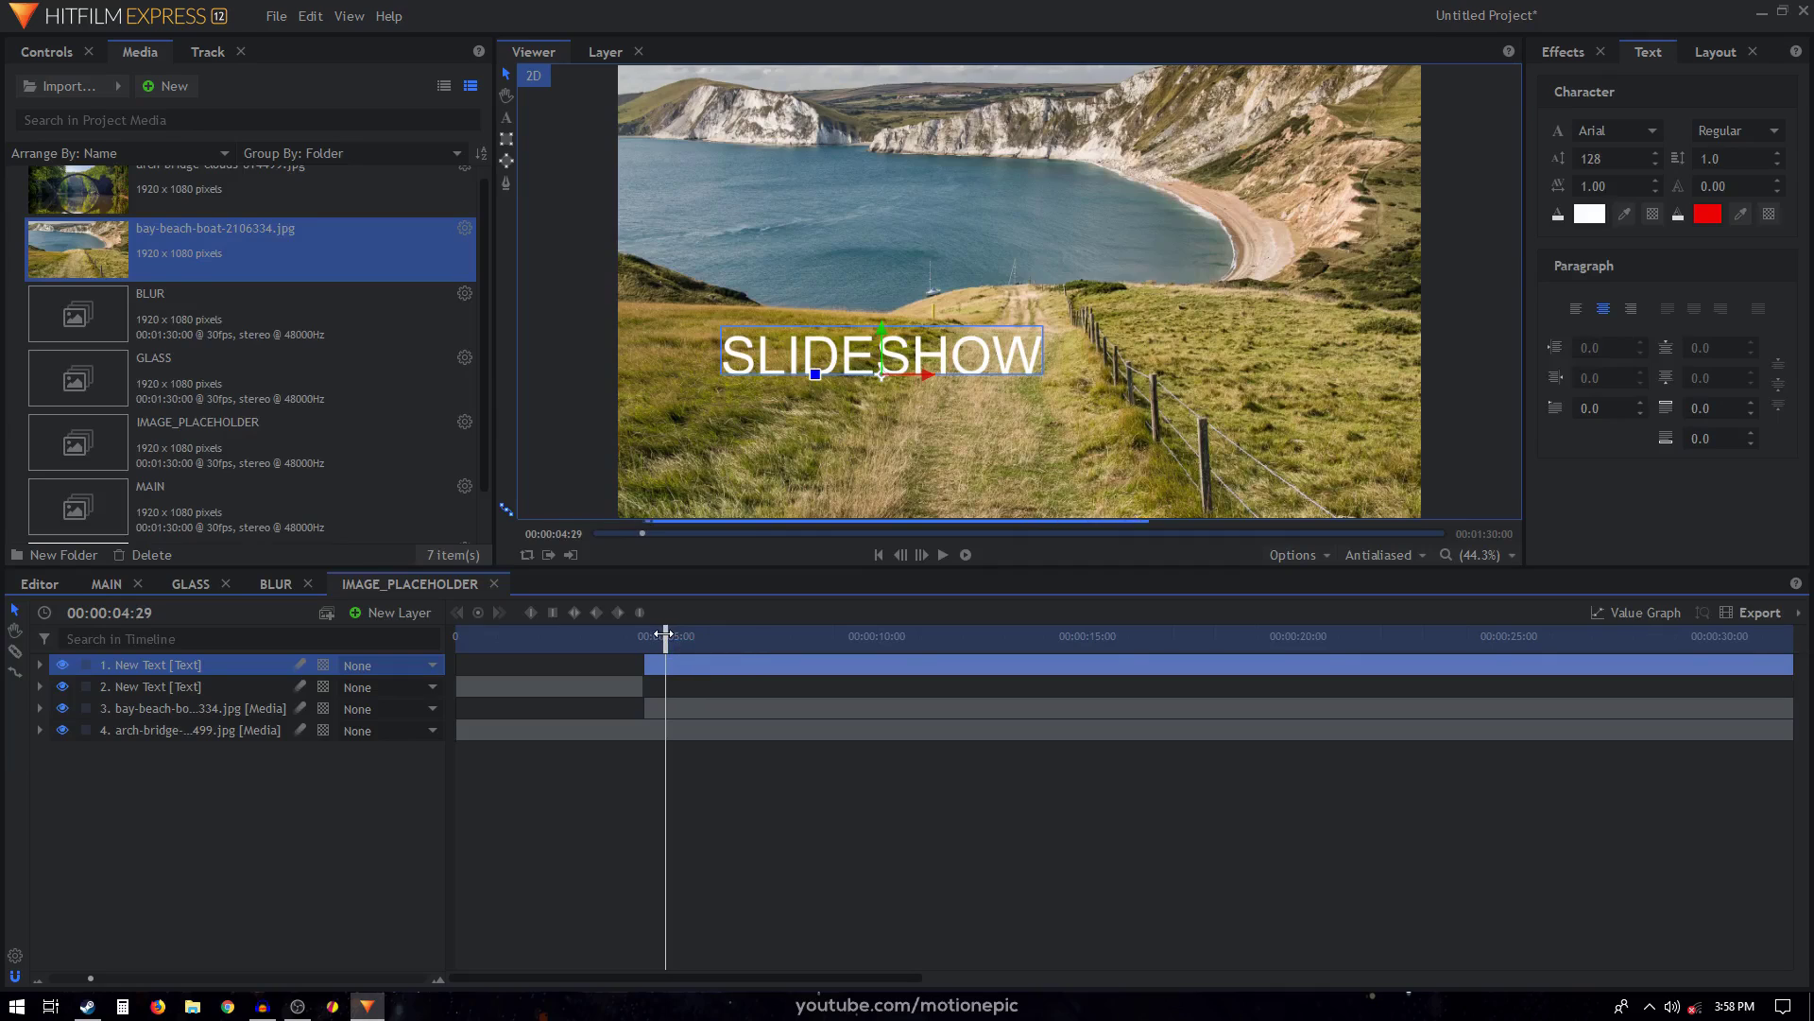
left_click(507, 119)
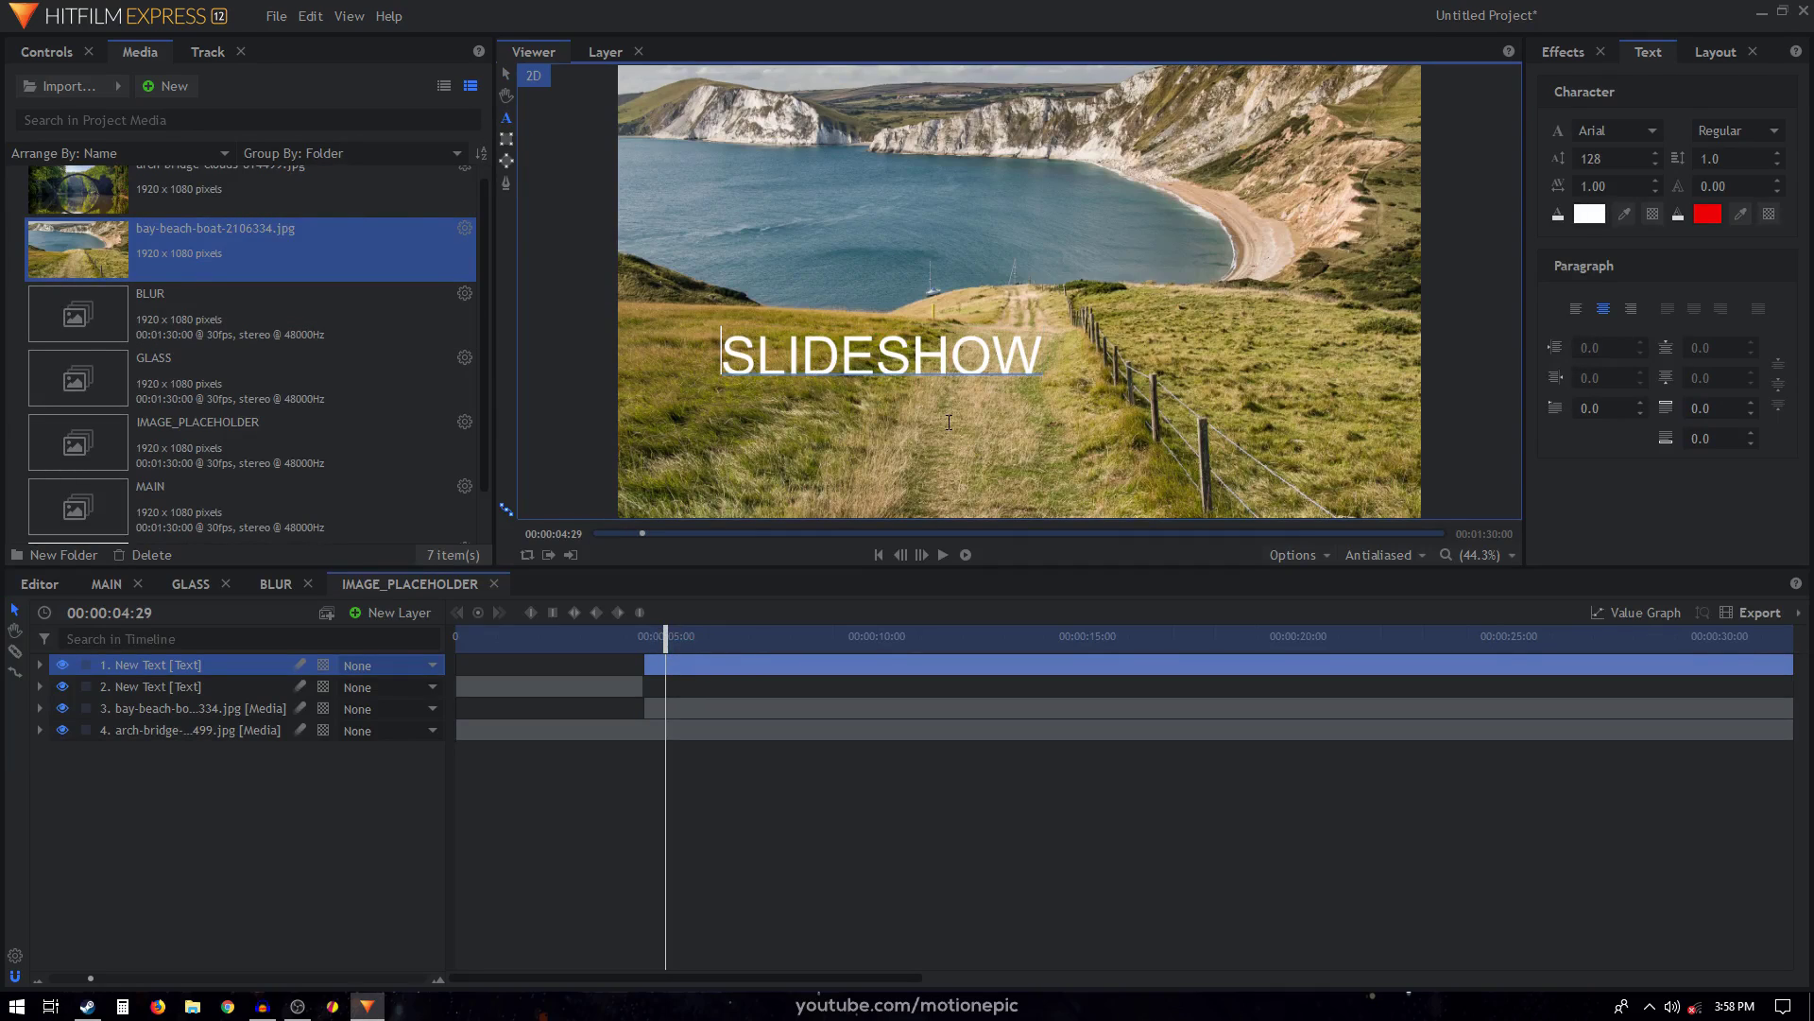
key("ctrl+a")
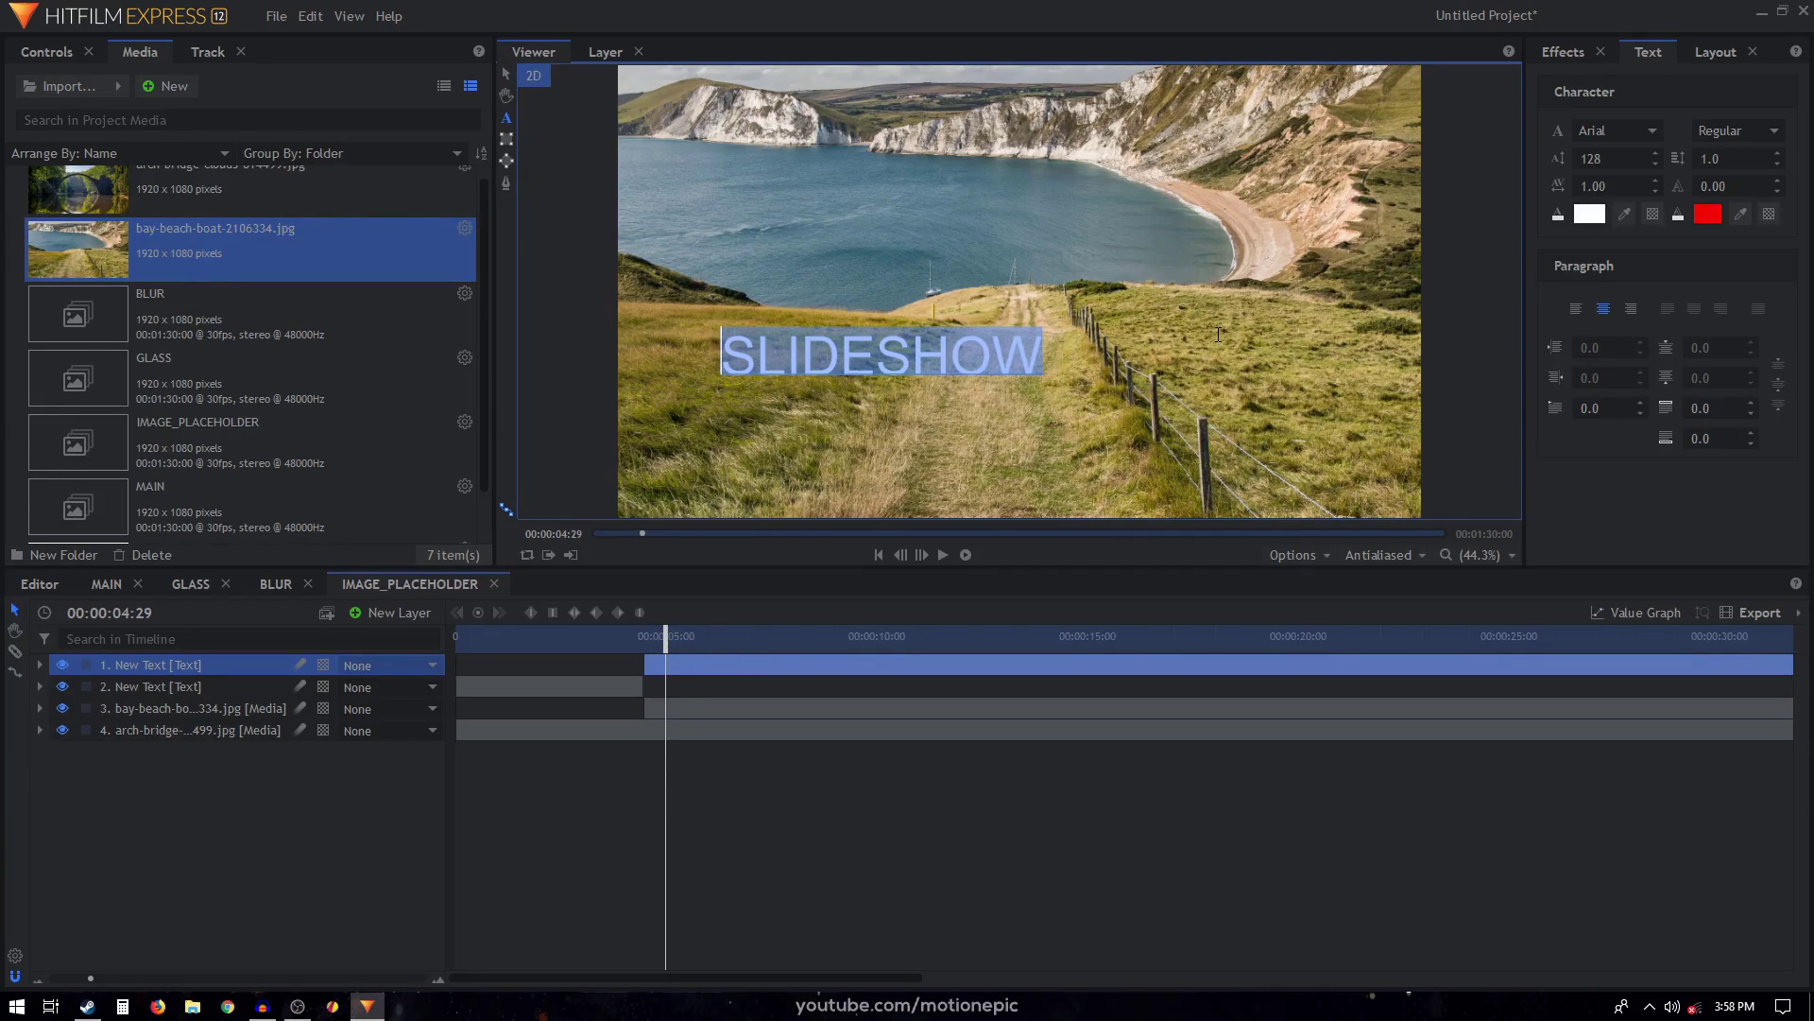
type("ANIMATIO")
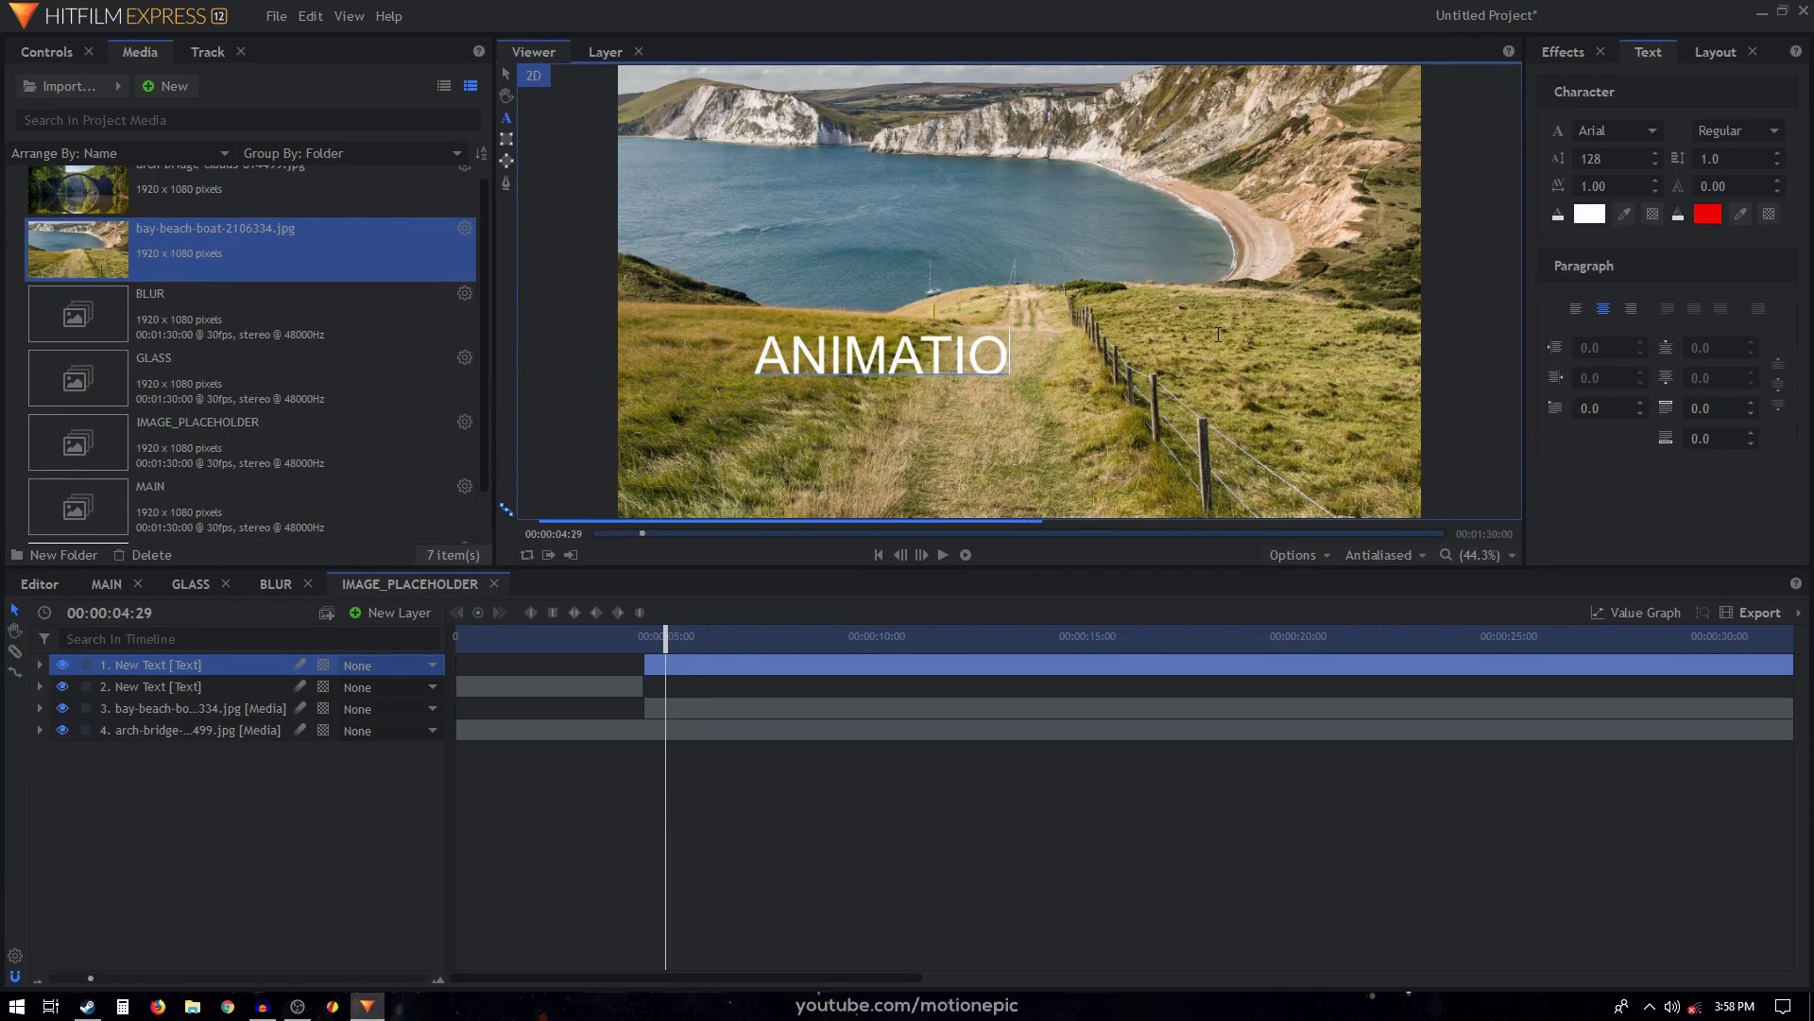
type("N")
key("ctrl+a")
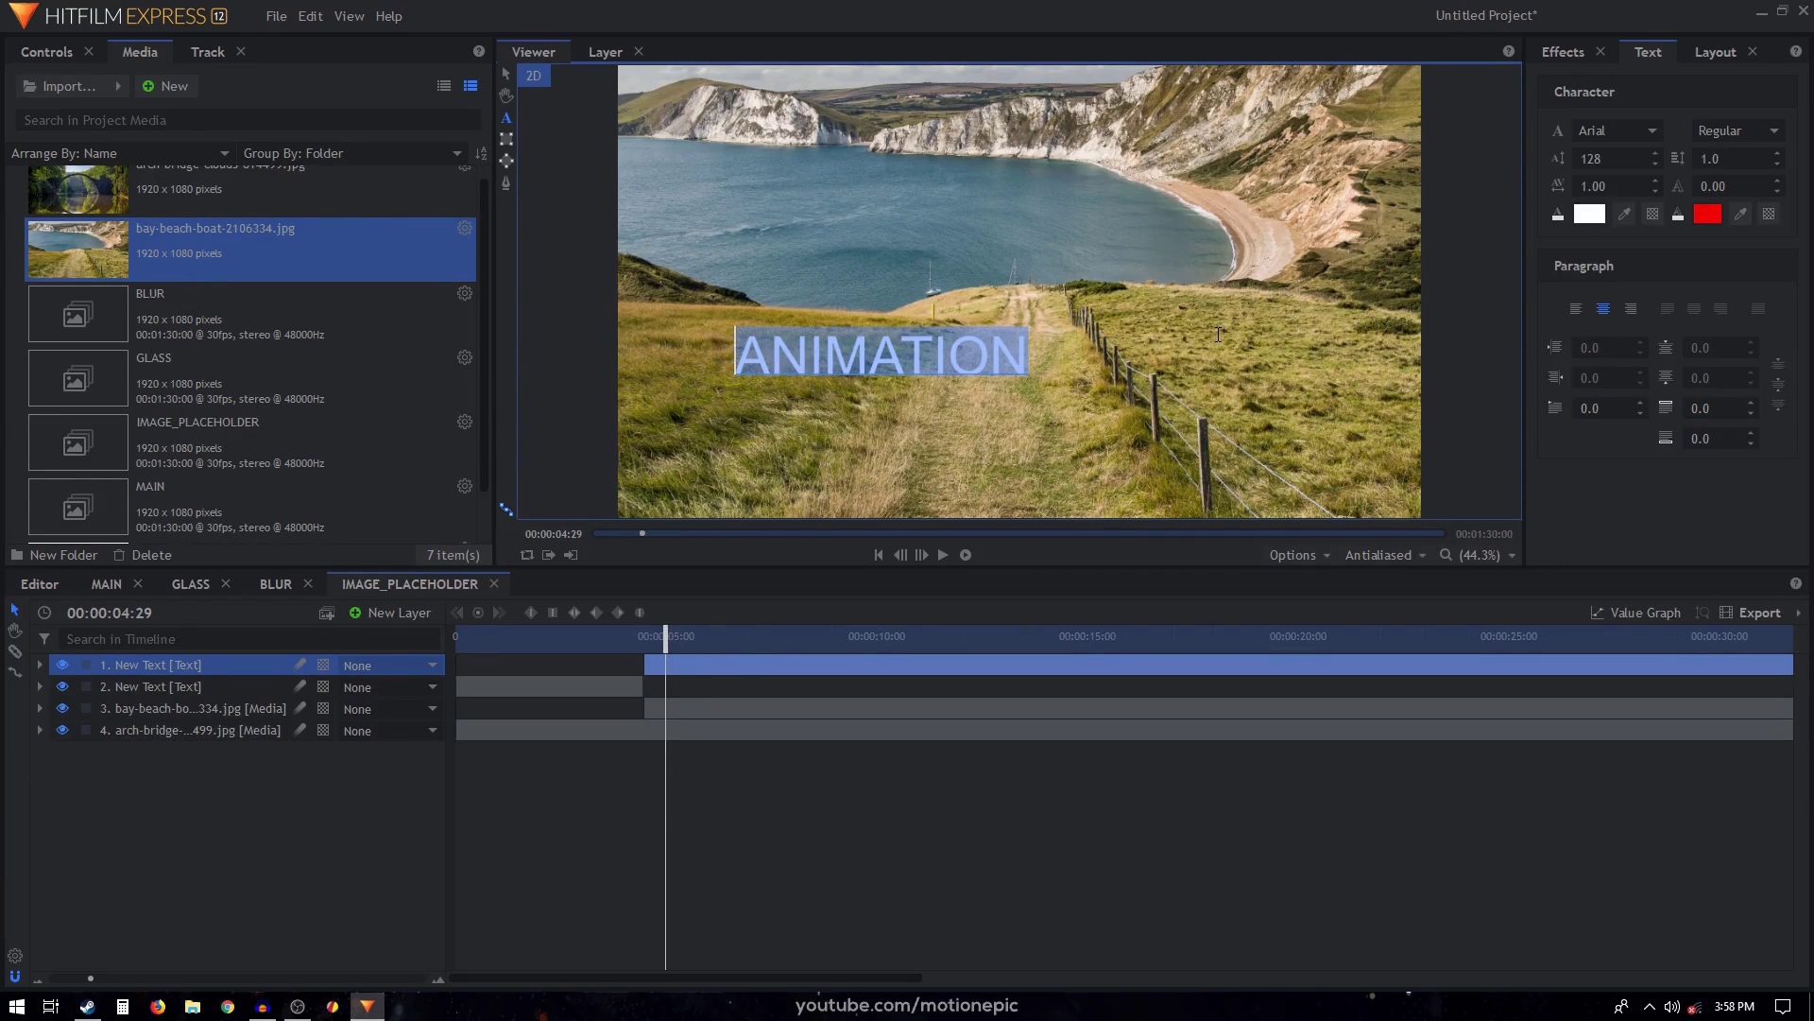
left_click(506, 74)
left_click_drag(875, 372, 1189, 308)
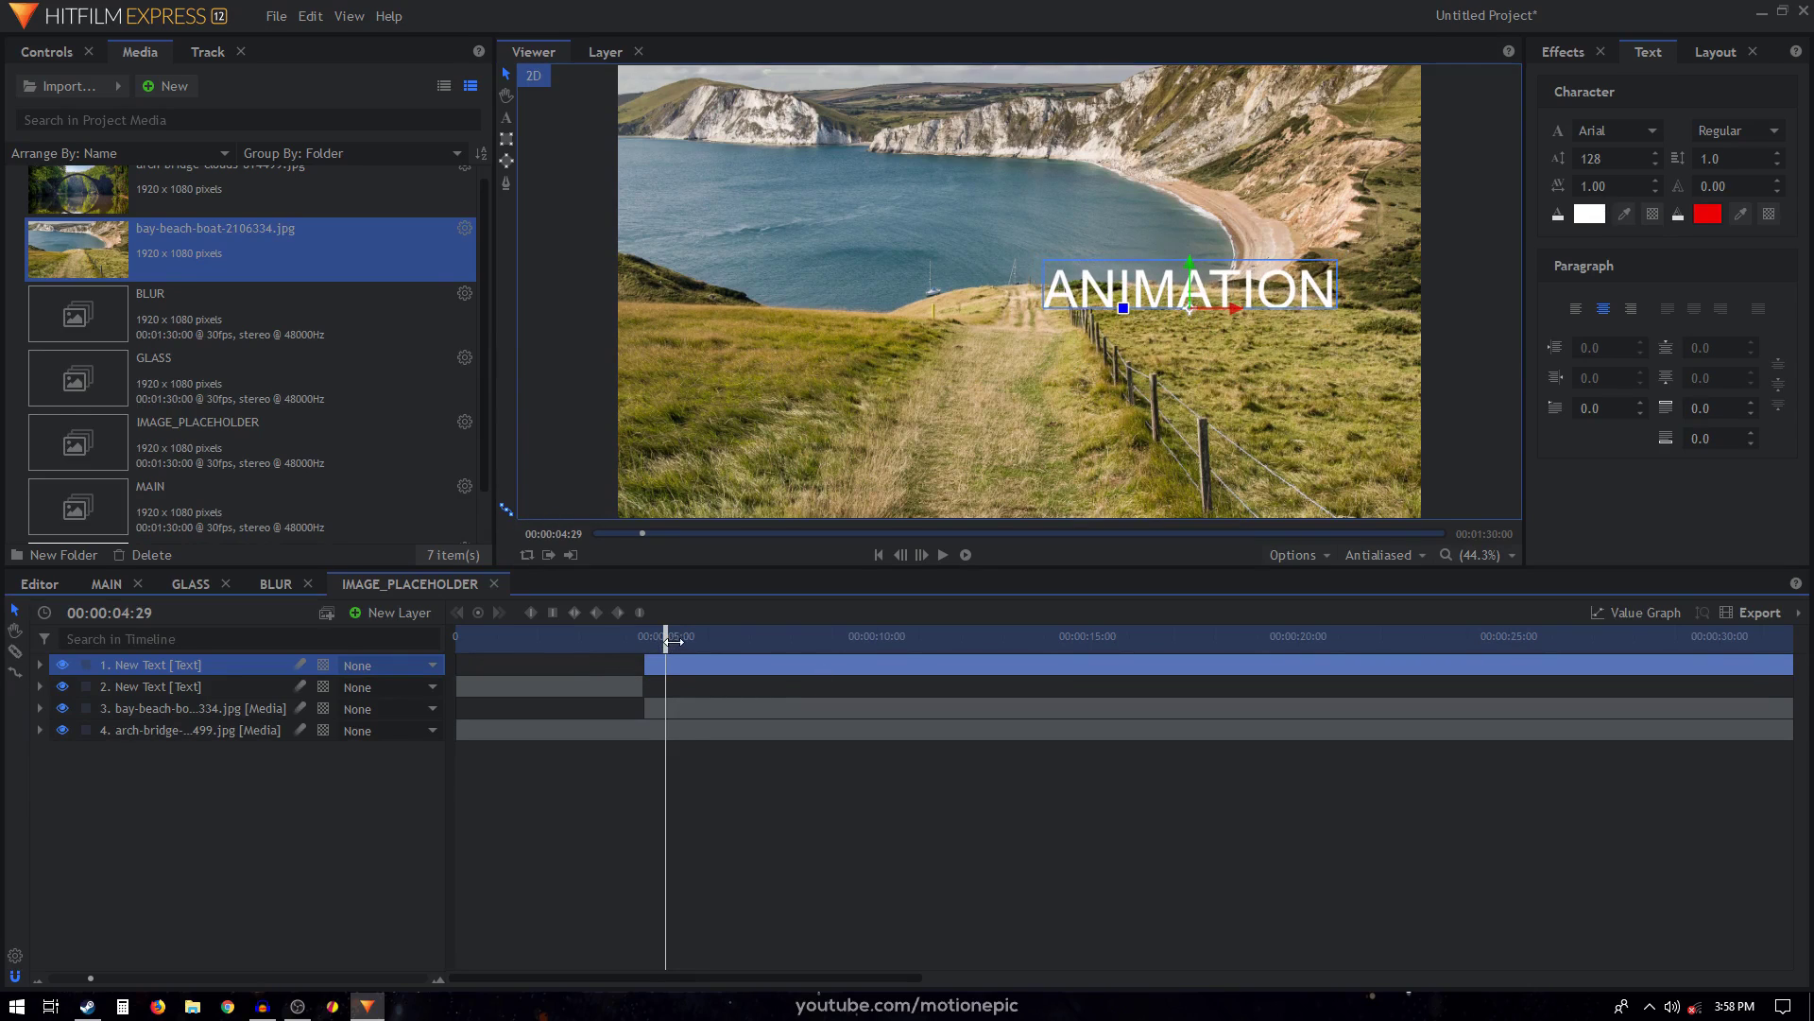
Fade ANIMATION in with opacity 0% at 00:00:04:14 and 100% at 00:00:04:24.
left_click_drag(675, 636, 653, 635)
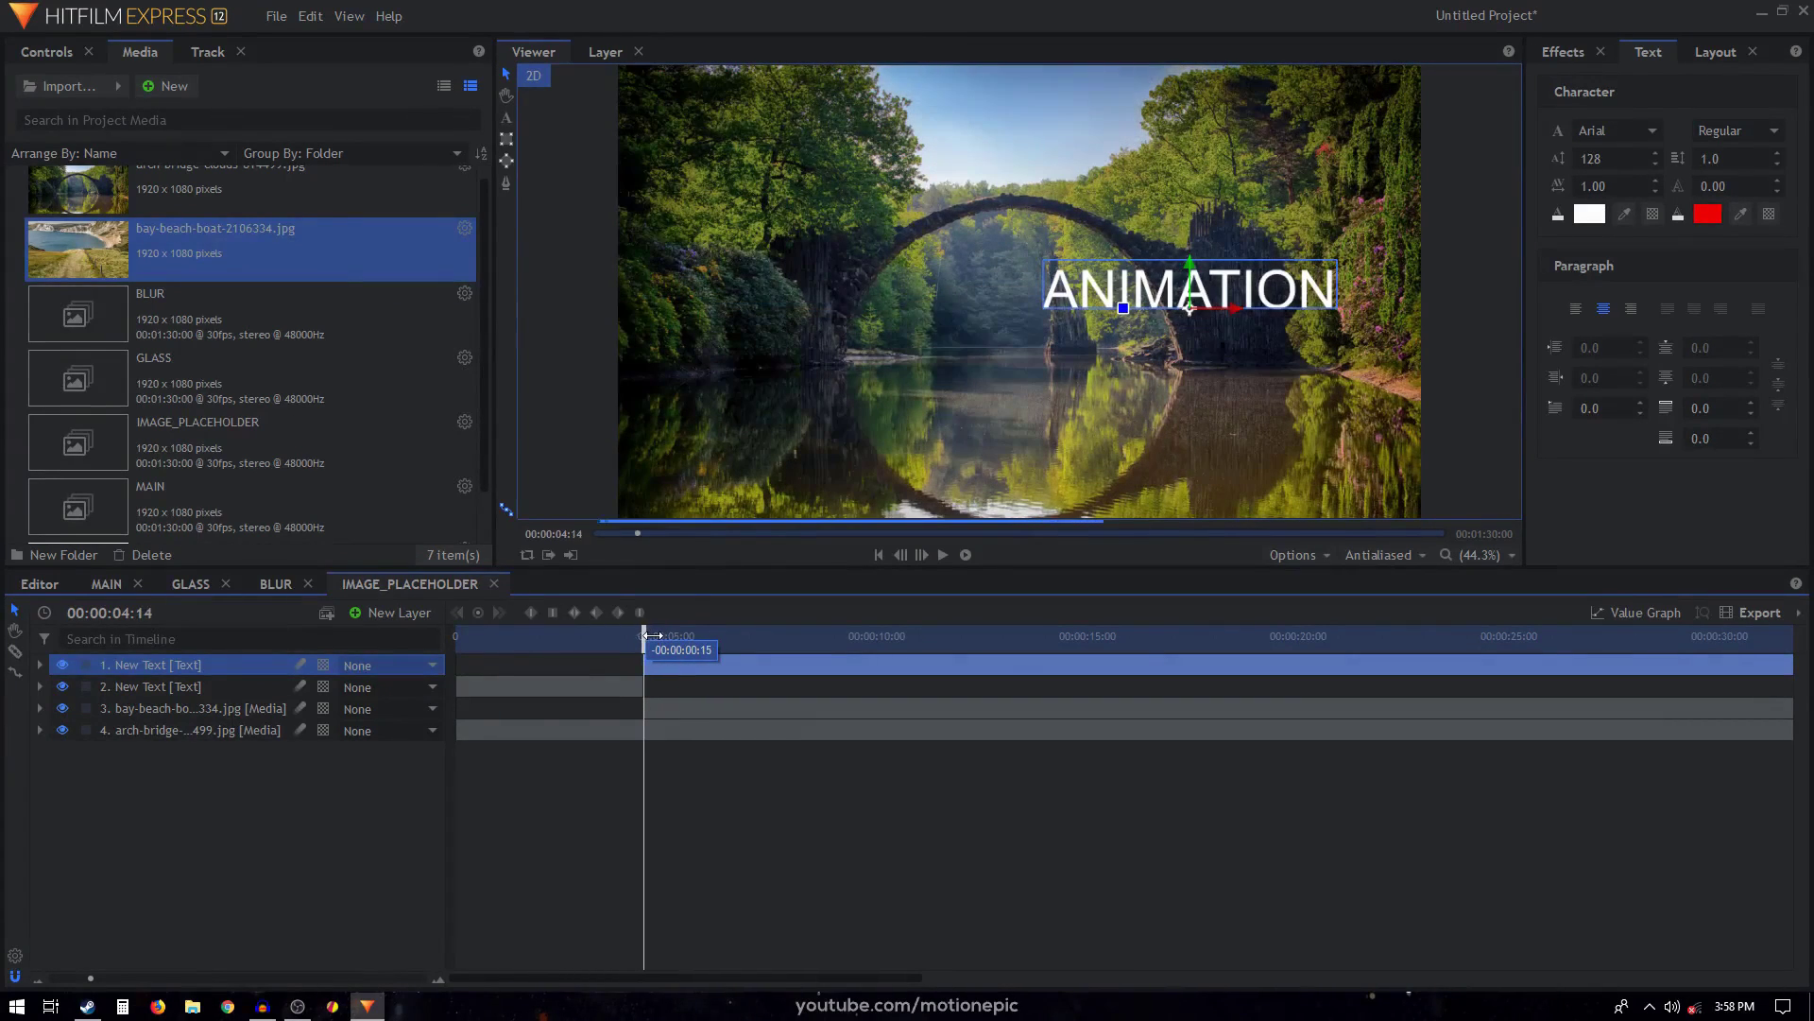
left_click(40, 665)
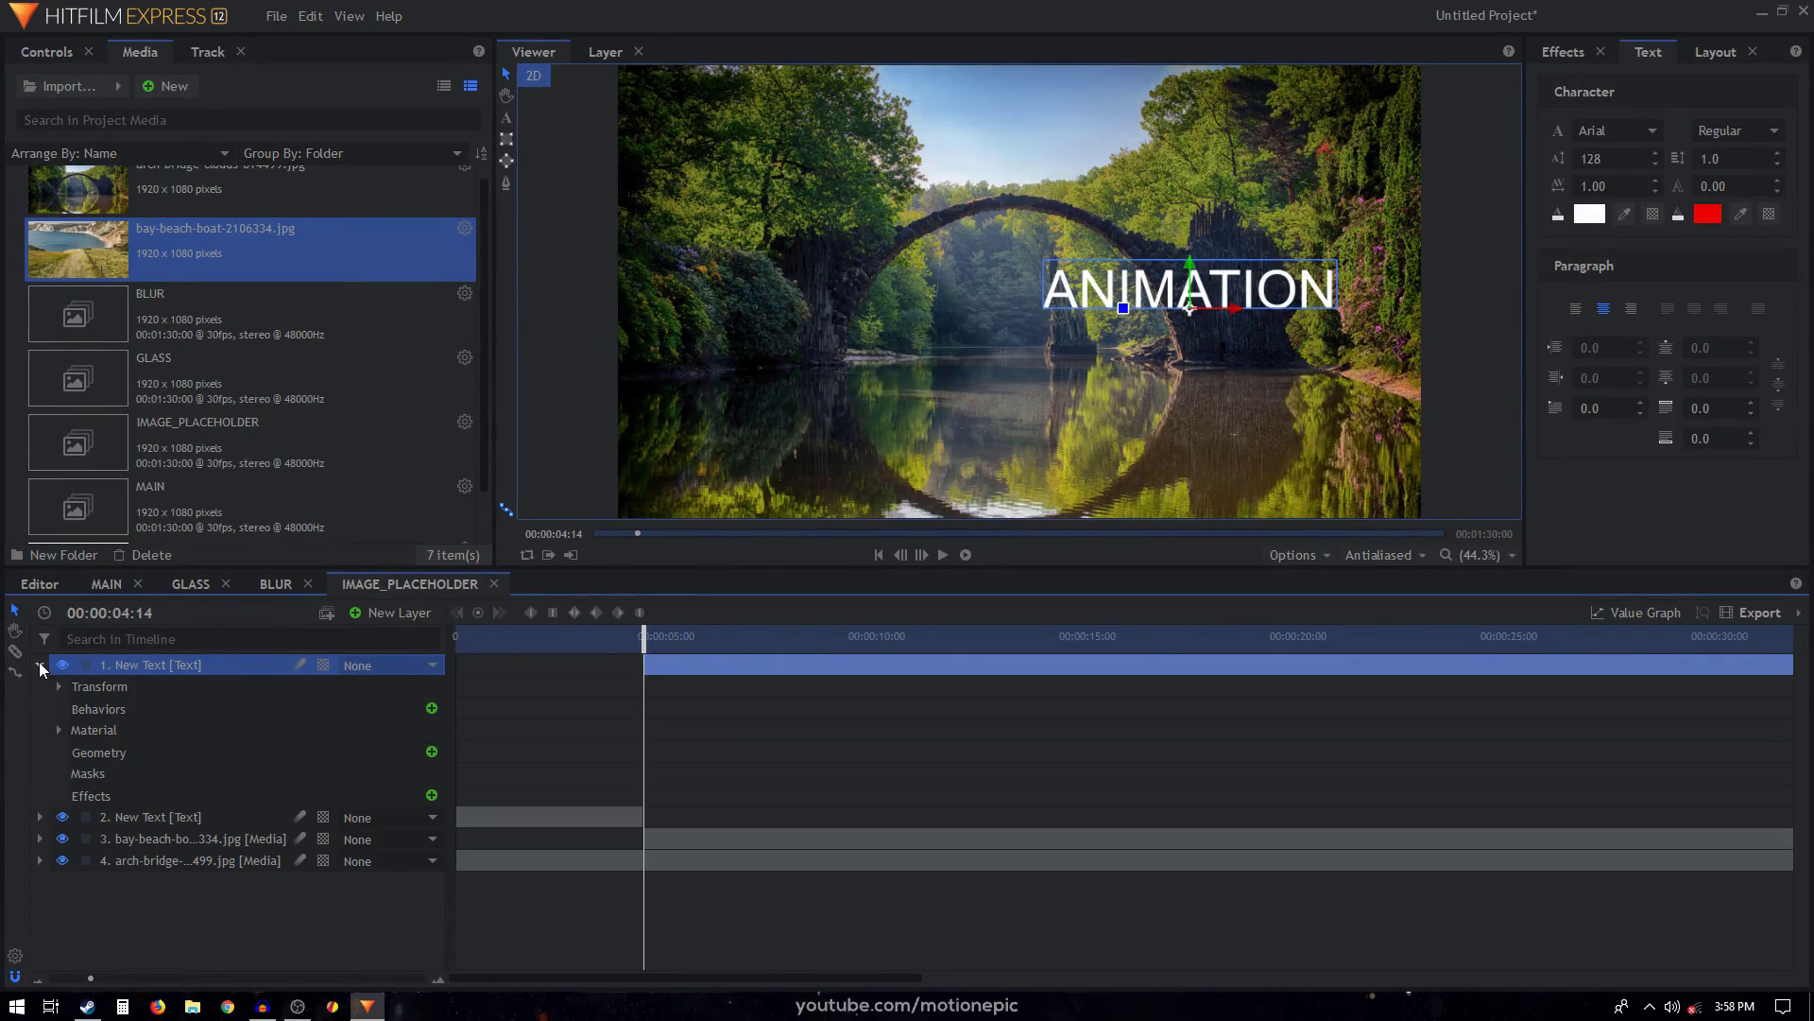
left_click(58, 686)
left_click(99, 709)
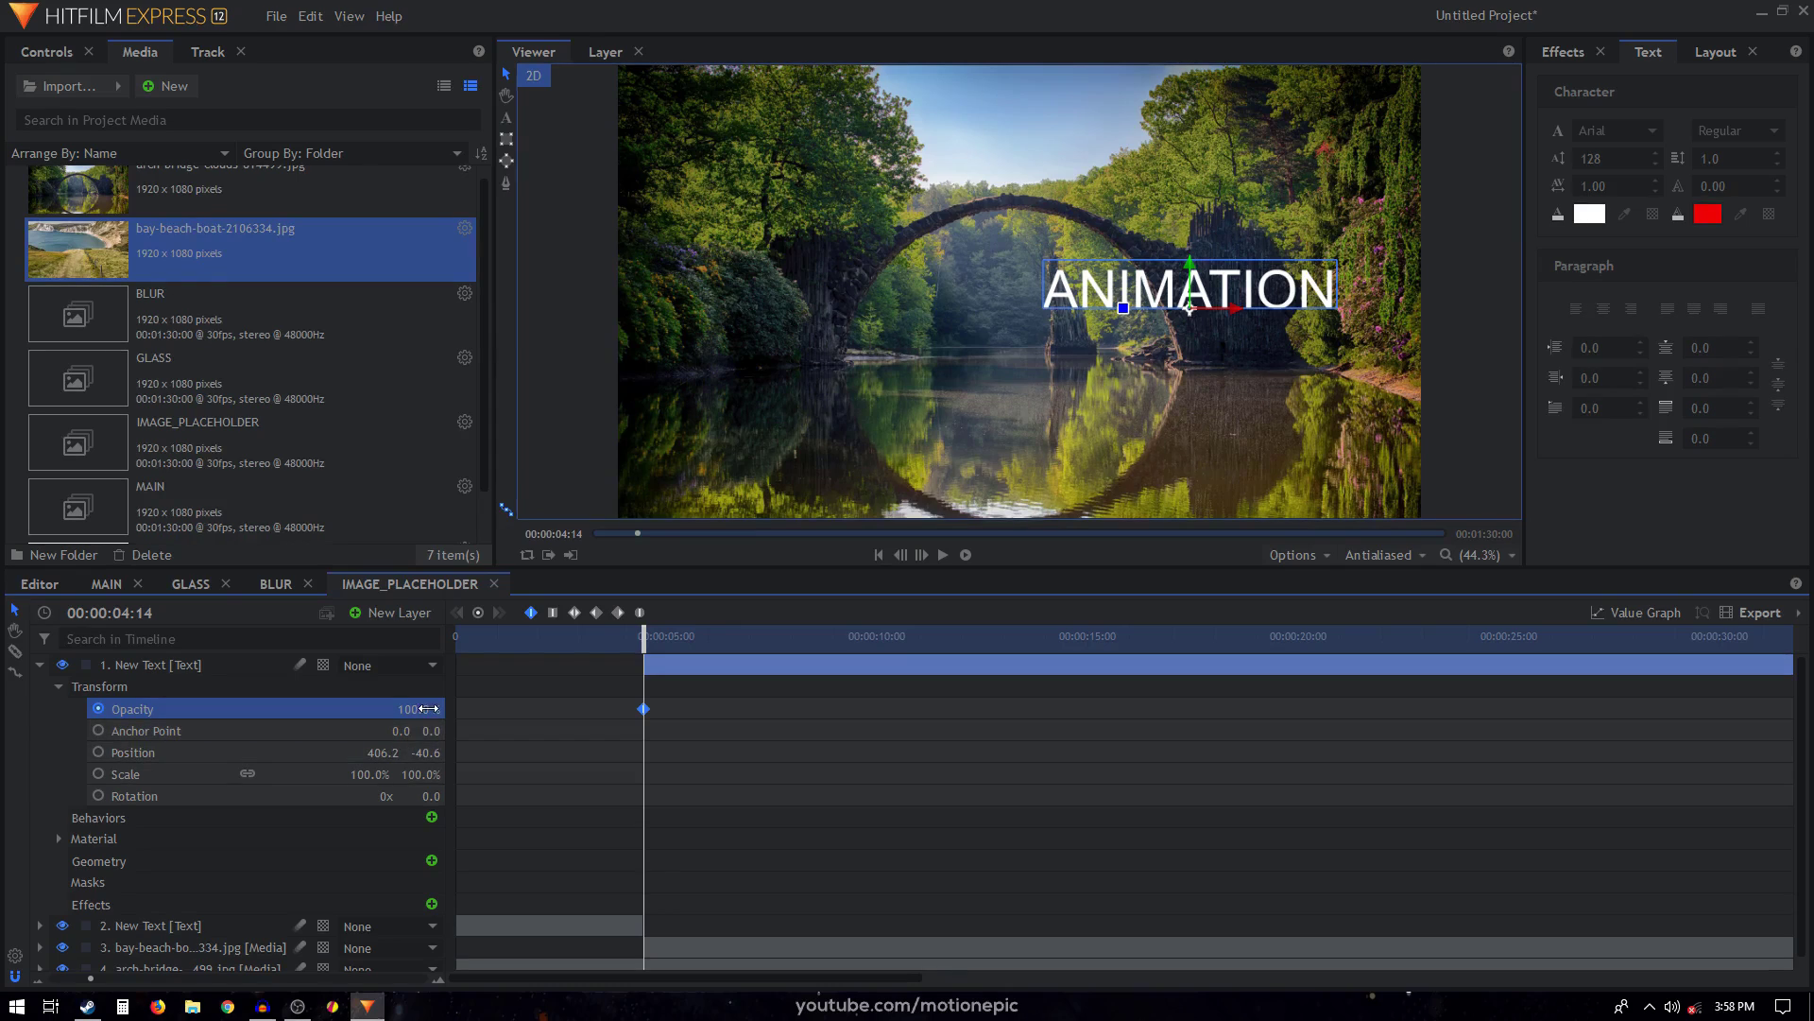
left_click_drag(421, 709, 360, 708)
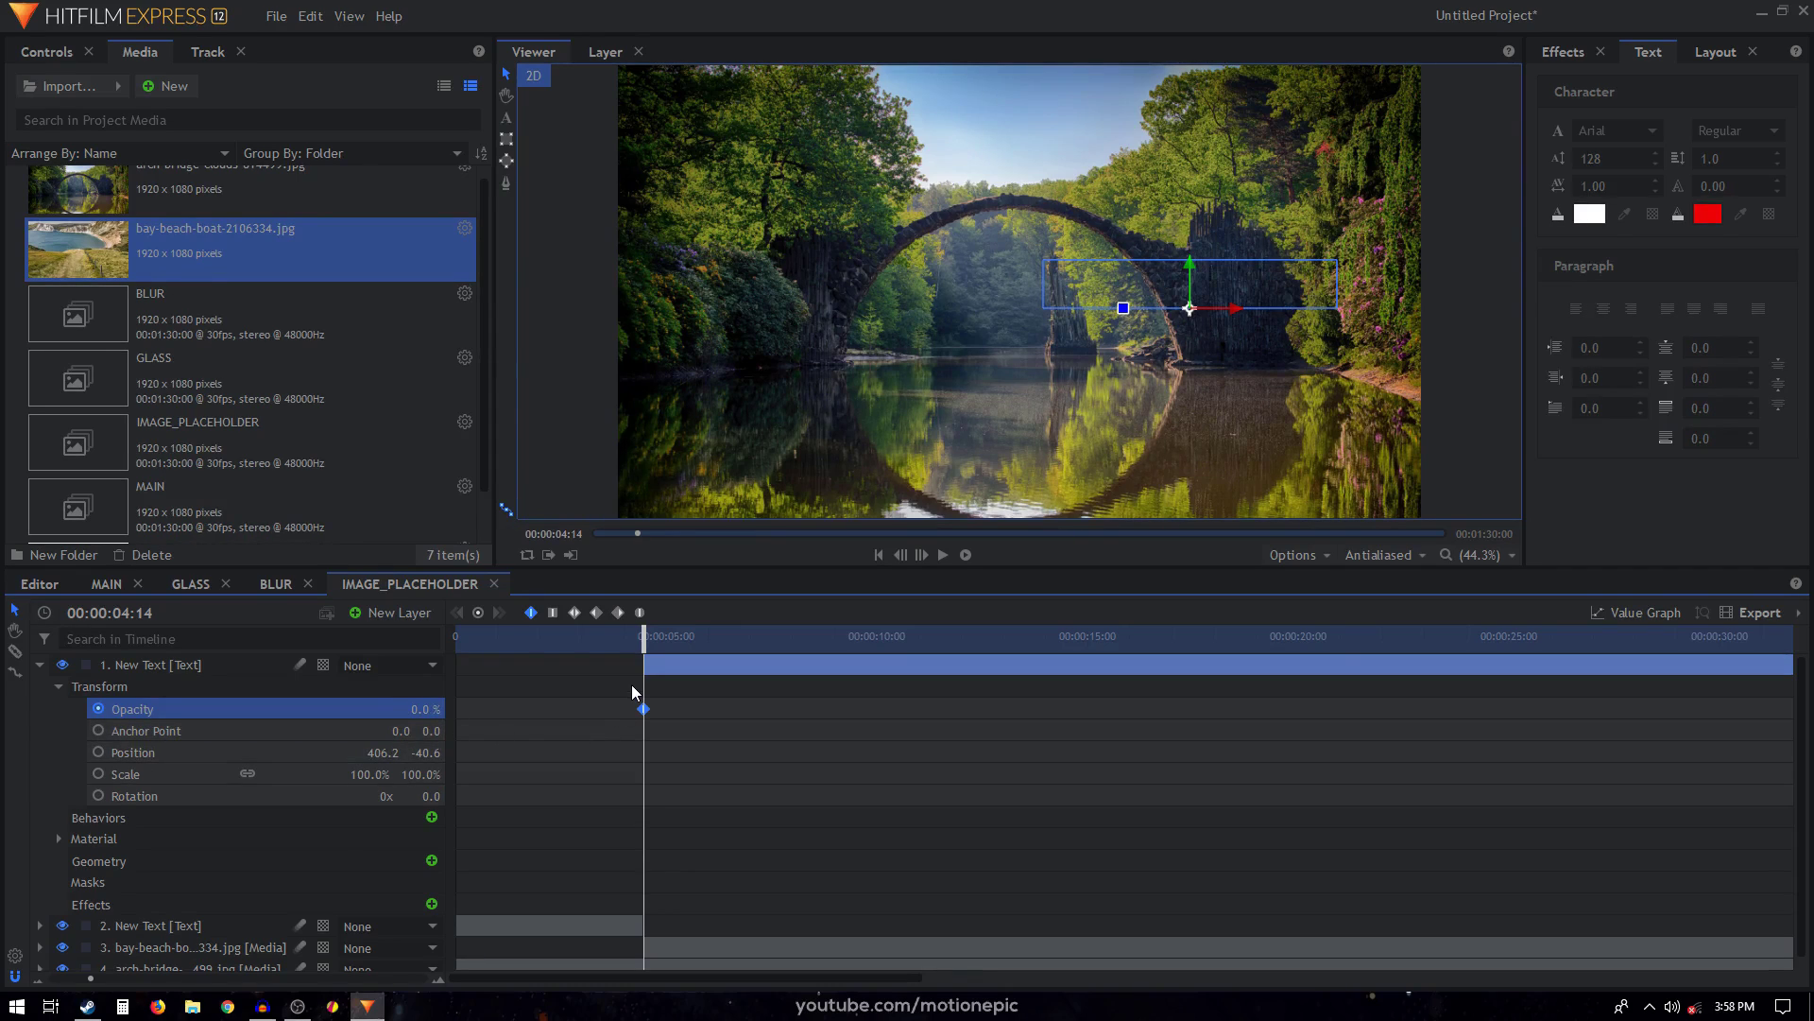
key("shift+Right")
left_click_drag(430, 710, 491, 711)
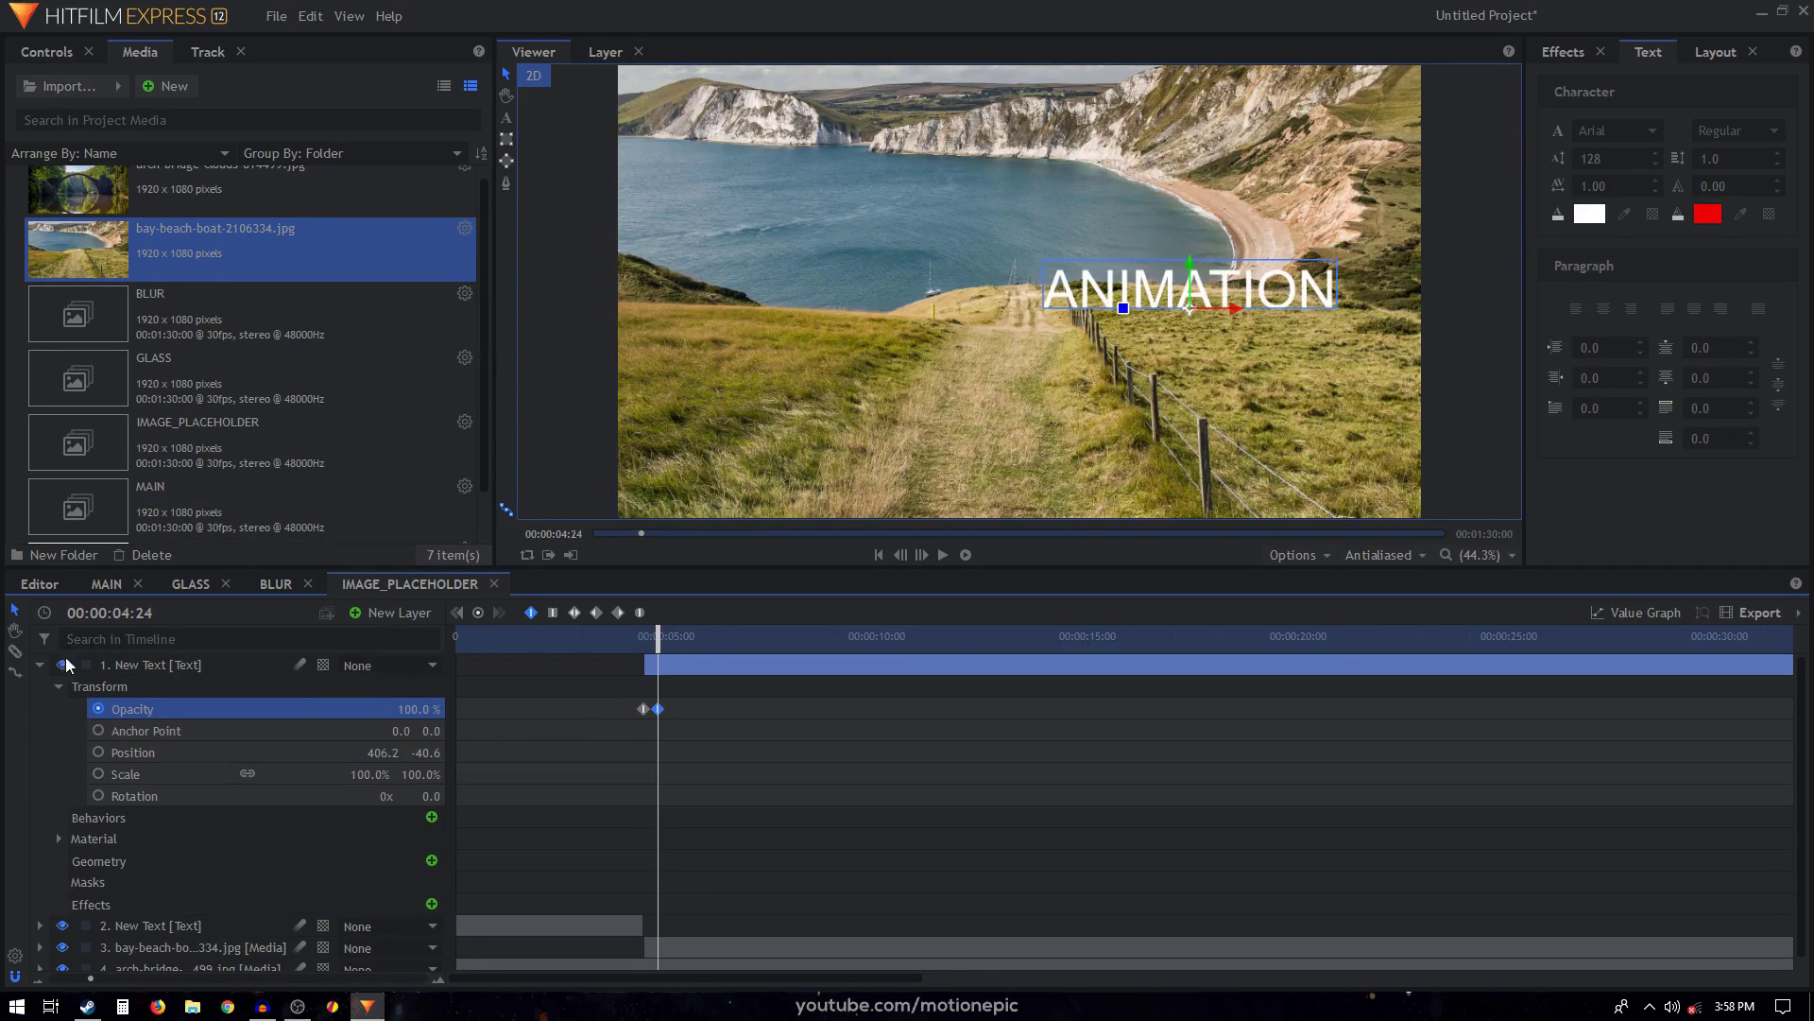
left_click(38, 666)
left_click(109, 586)
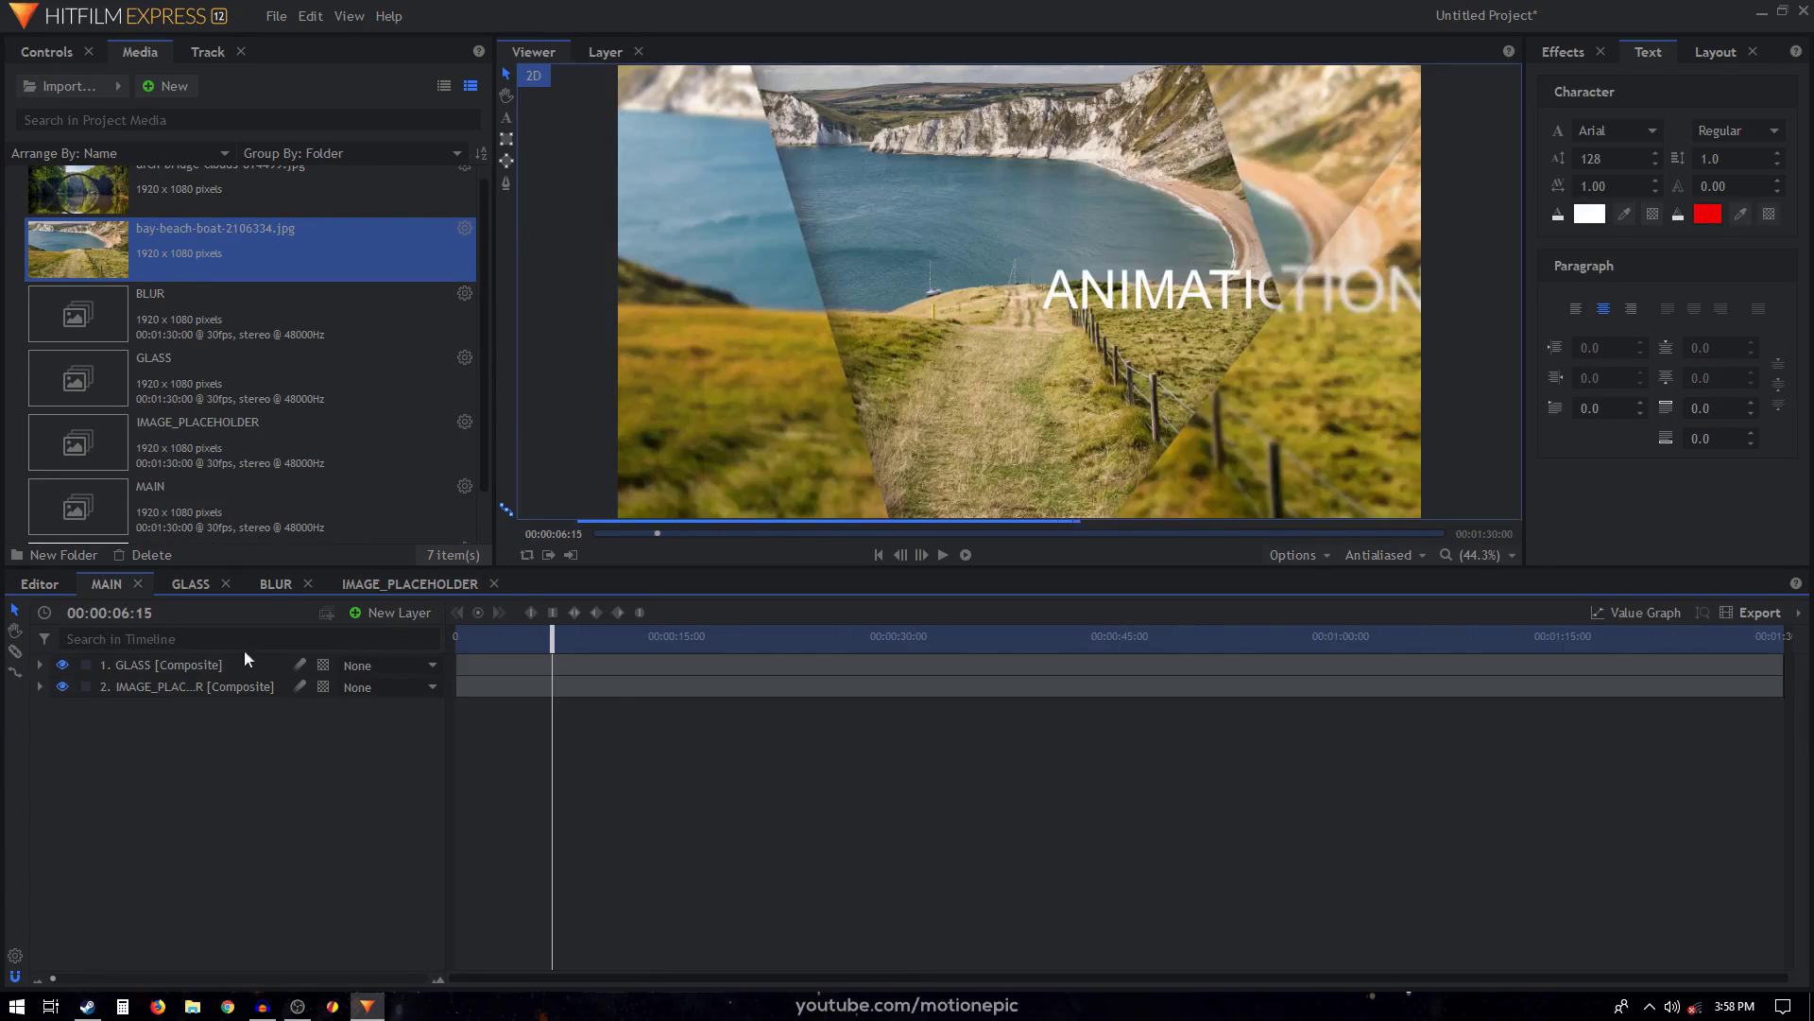
left_click_drag(496, 636, 455, 636)
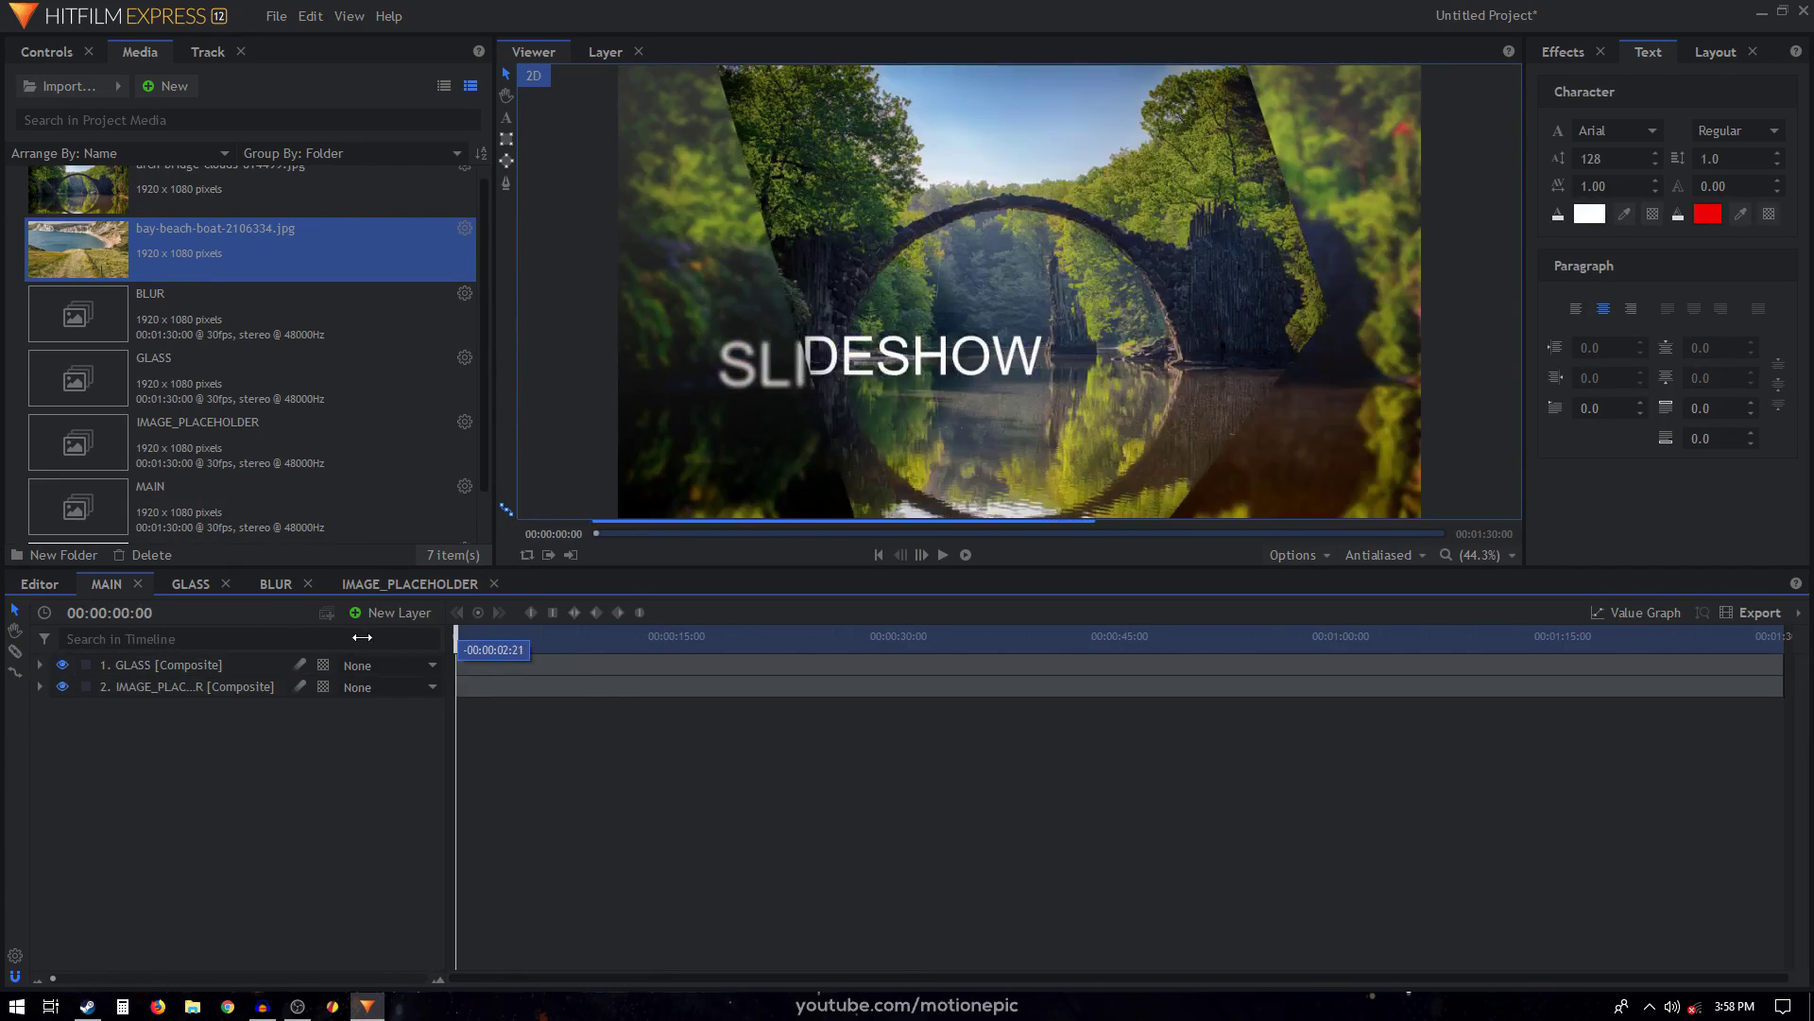
key("space")
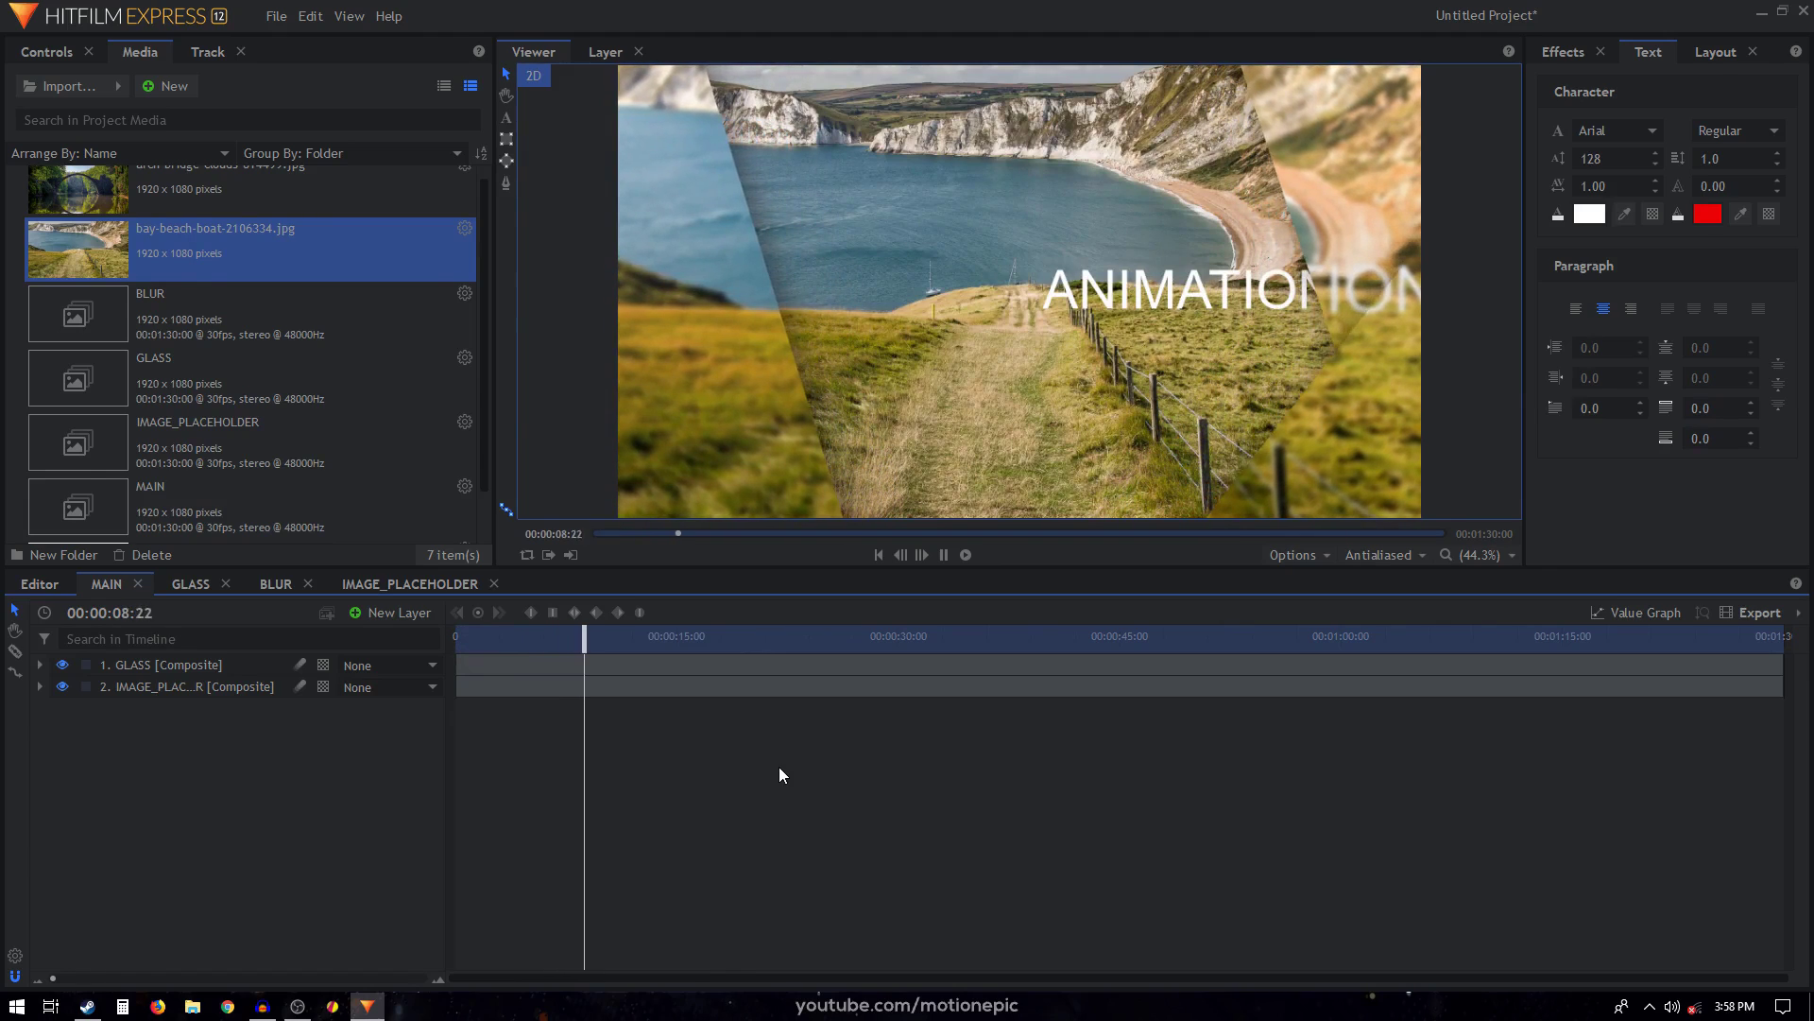
key("space")
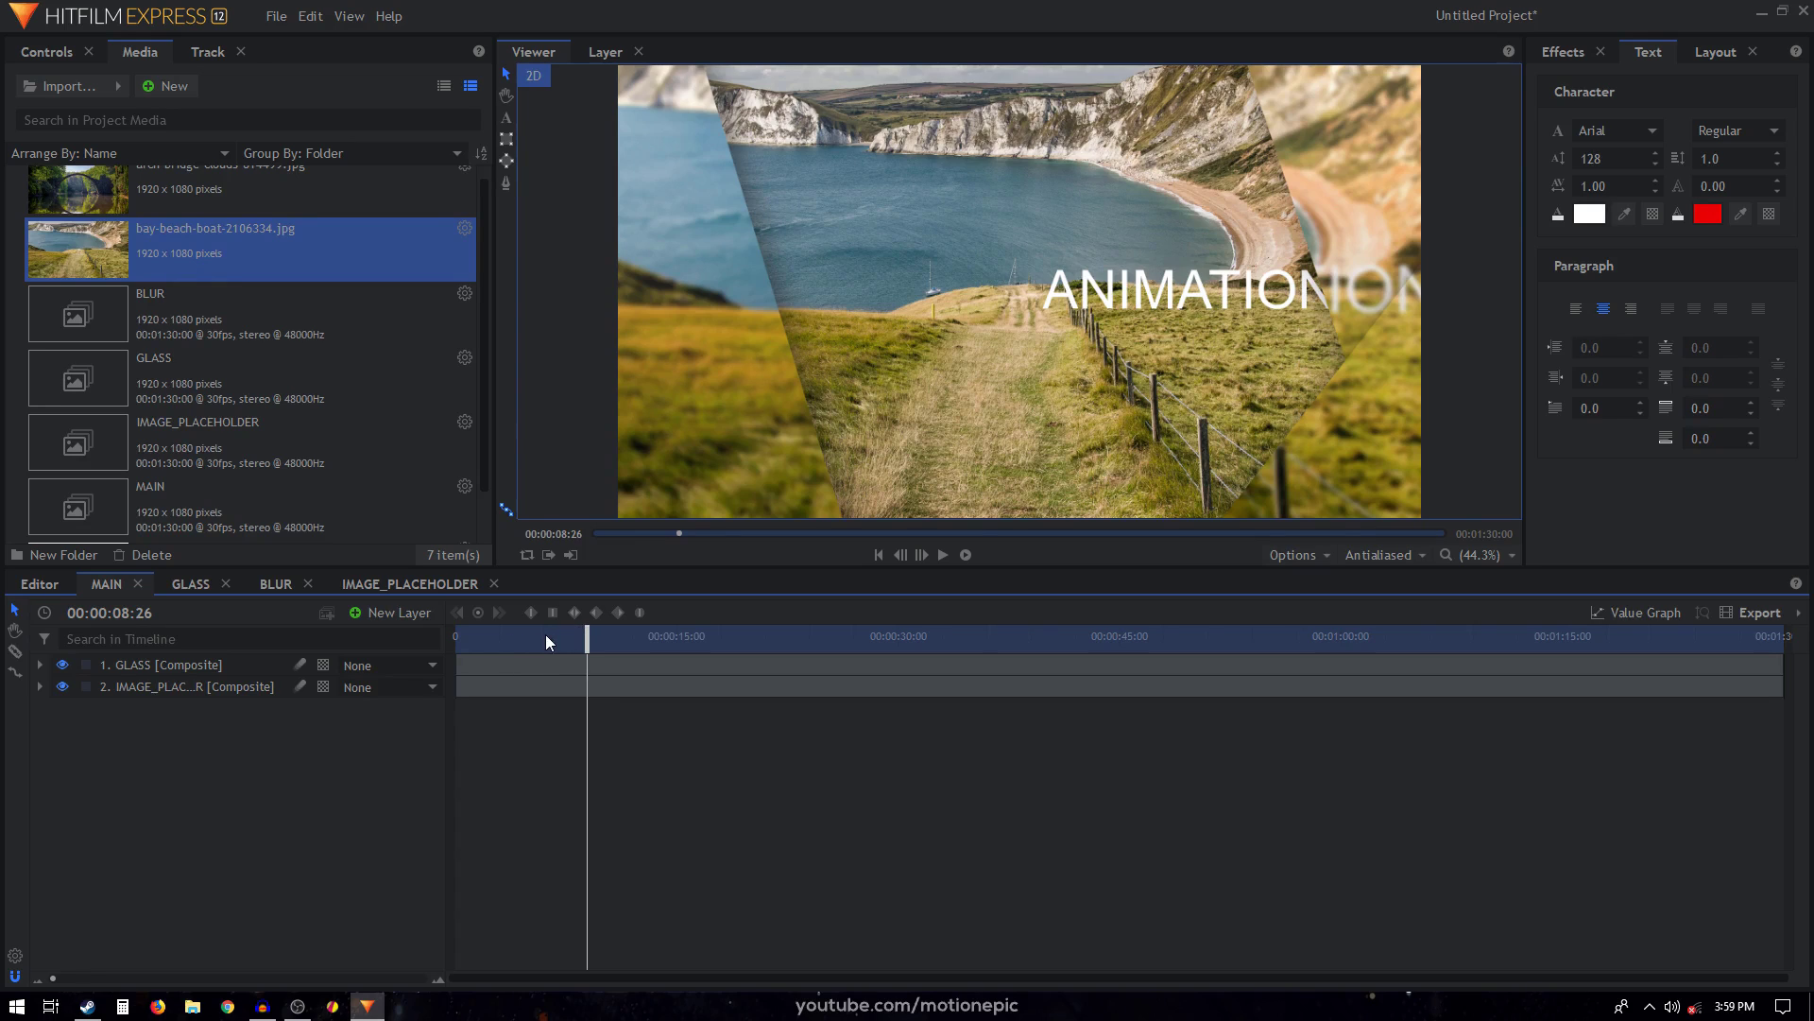
left_click_drag(547, 633, 367, 634)
key("space")
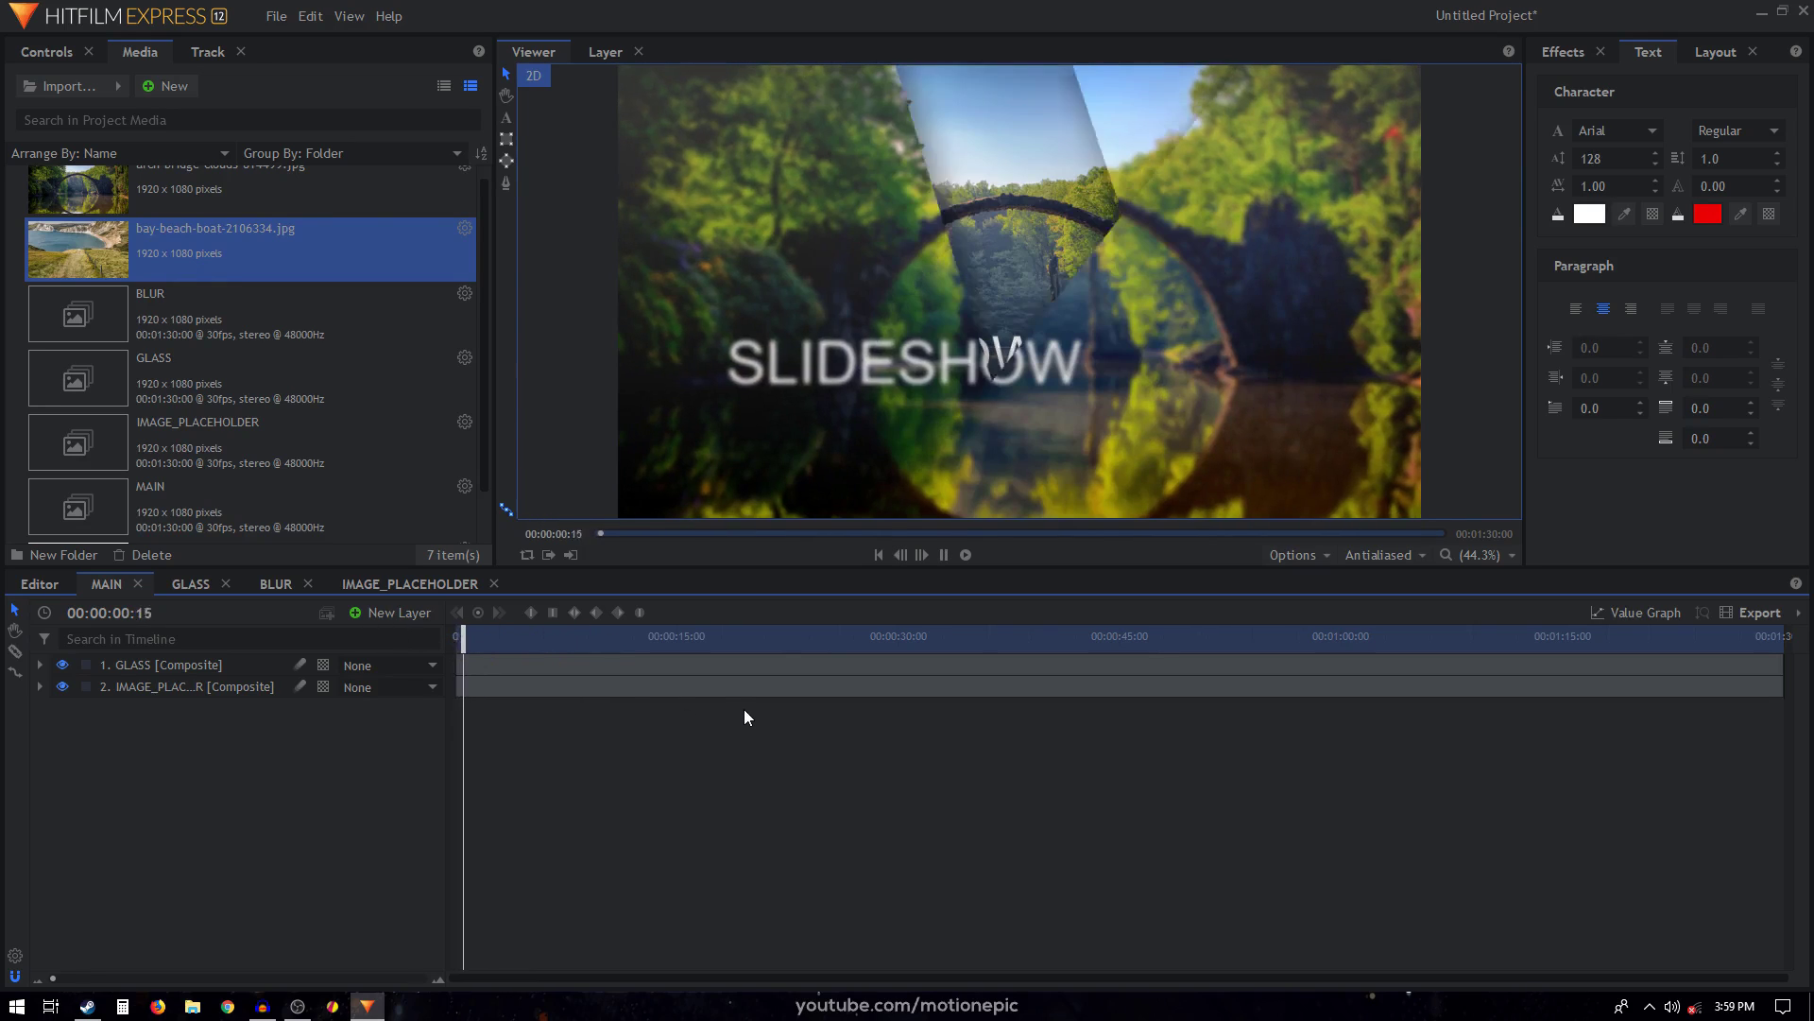